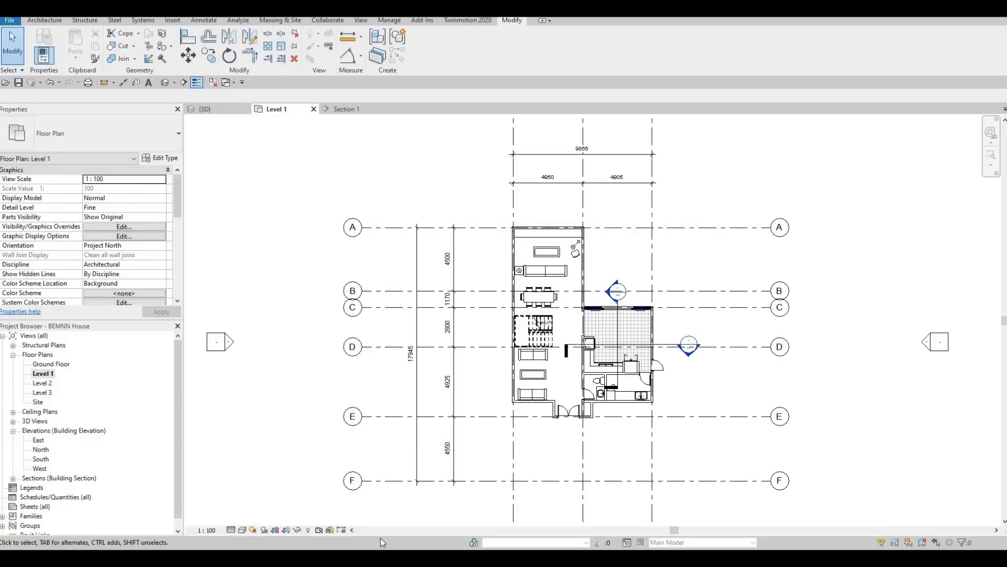
# Open the 3D view and examine the door panels on the kitchen cabinets near the sink.
pyautogui.click(212, 110)
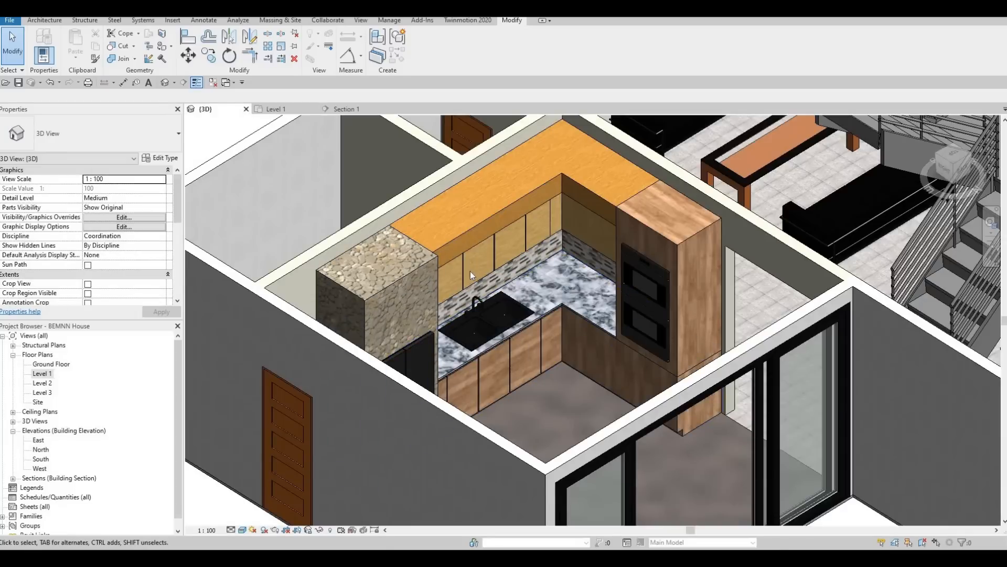
pyautogui.scroll(5, 470, 270)
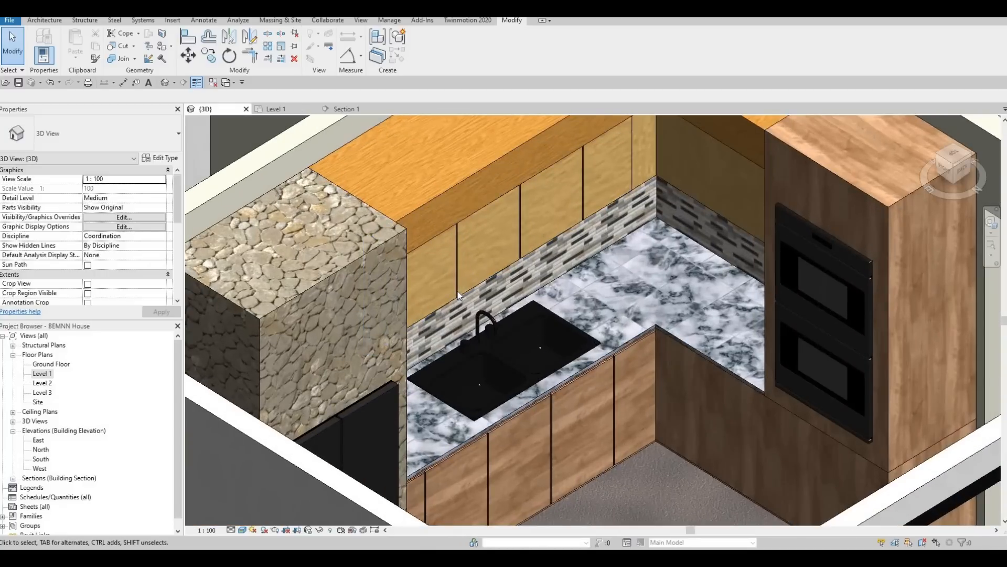
pyautogui.click(552, 429)
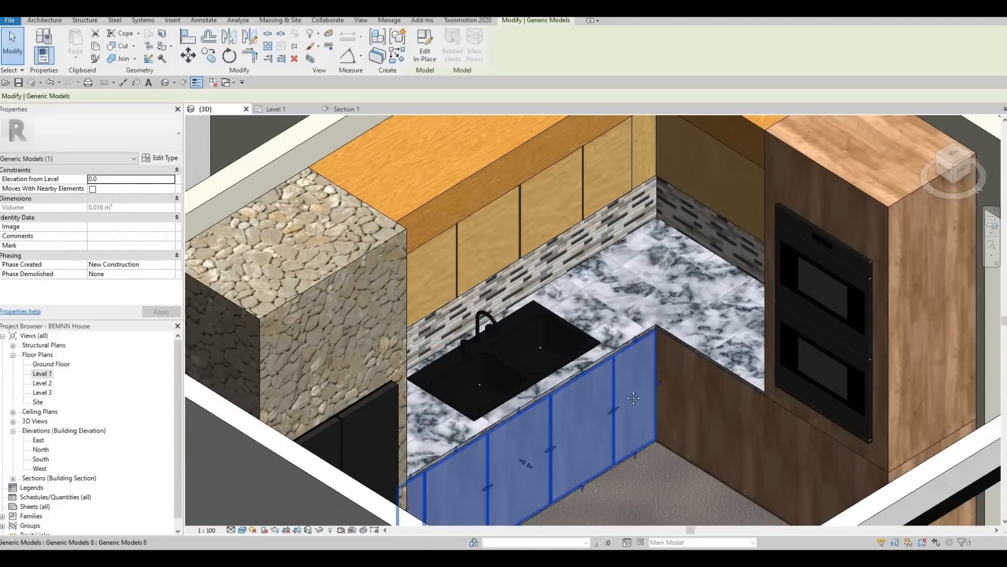
pyautogui.scroll(-3, 593, 374)
pyautogui.press('Escape')
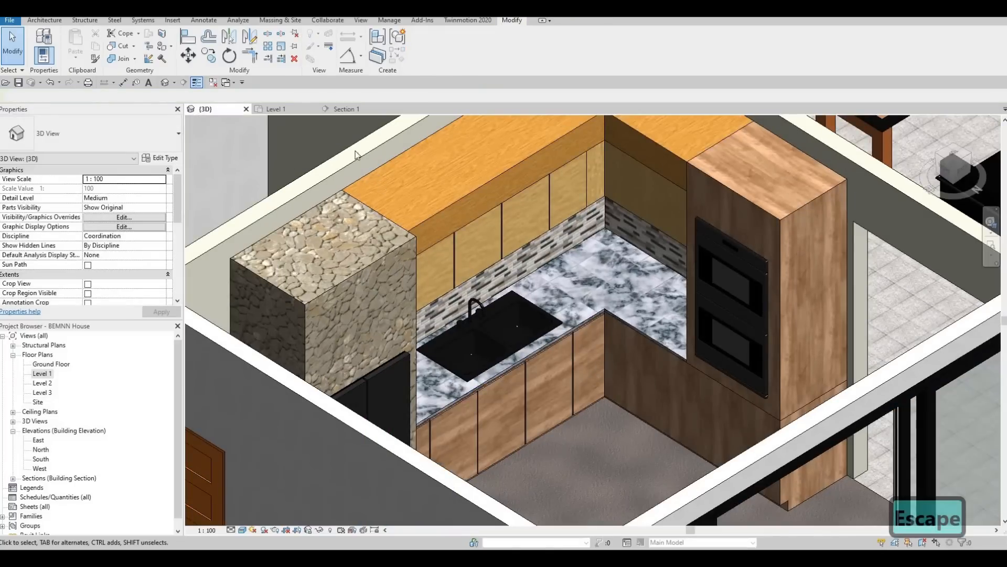
# Open Section 2 from its marker on the Level 1 floor plan and inspect the kitchen's wall cabinets.
pyautogui.click(284, 110)
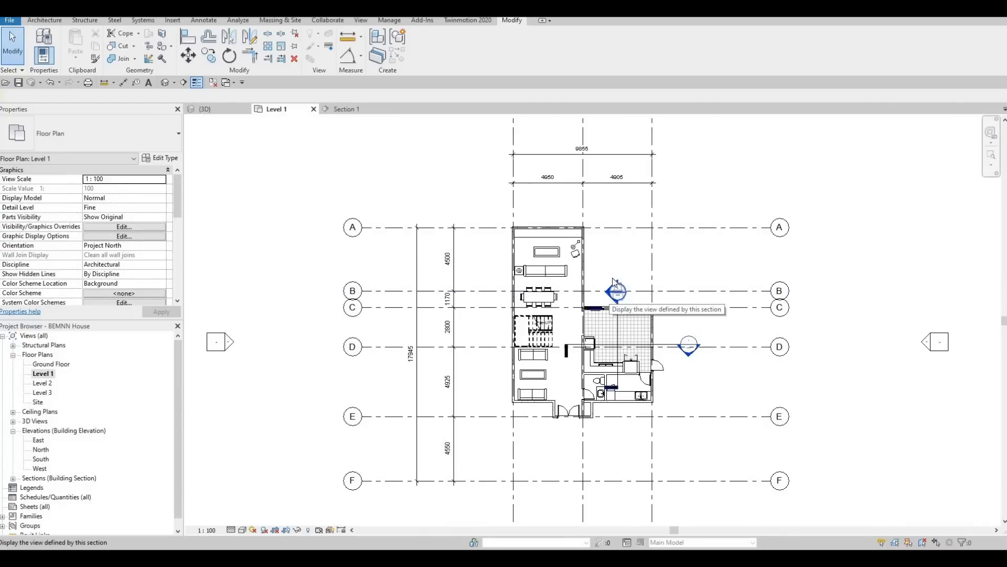
pyautogui.scroll(4, 611, 299)
pyautogui.doubleClick(598, 312)
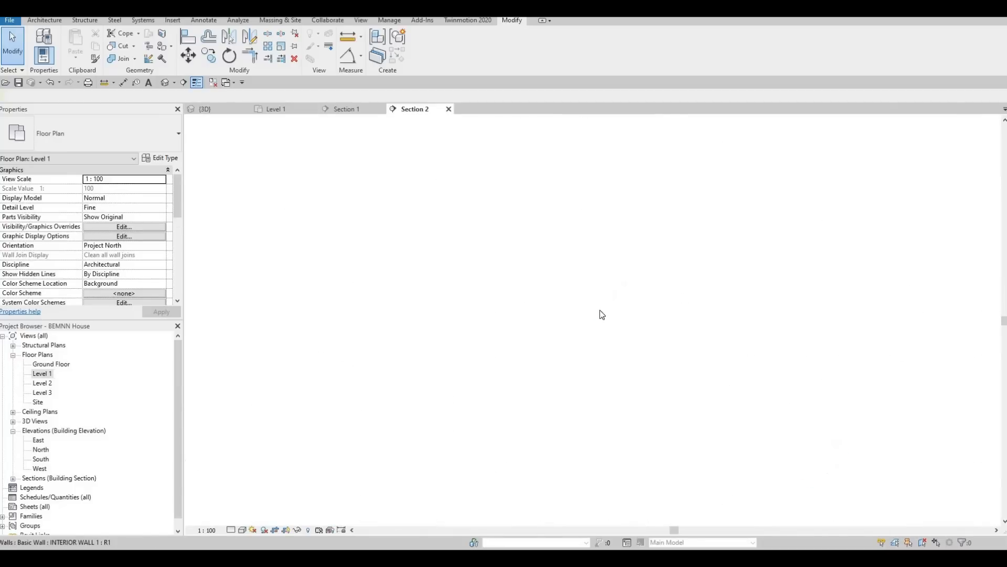
pyautogui.scroll(3, 536, 346)
pyautogui.scroll(3, 625, 341)
pyautogui.moveTo(536, 346); pyautogui.dragTo(653, 316, button='middle')
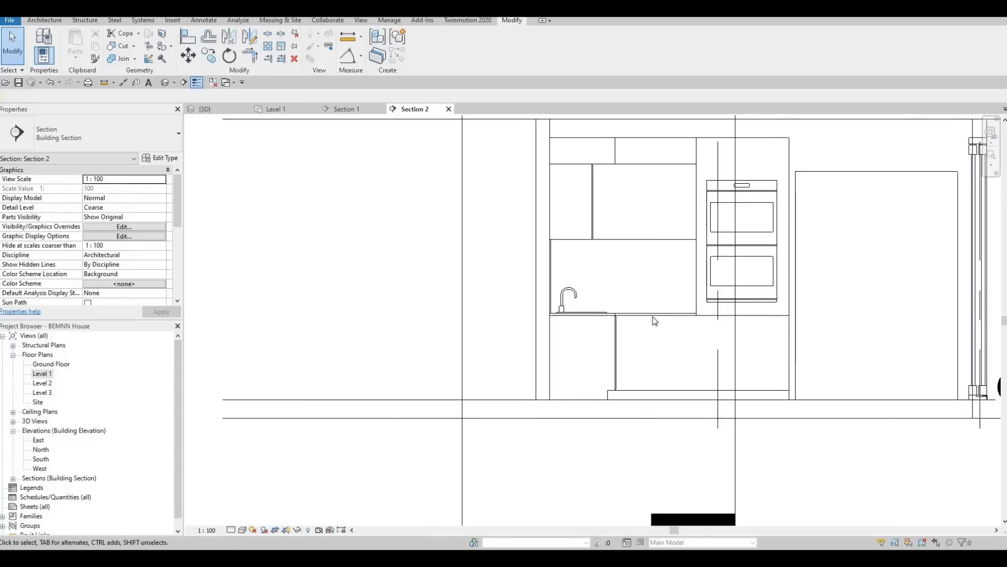
pyautogui.click(625, 241)
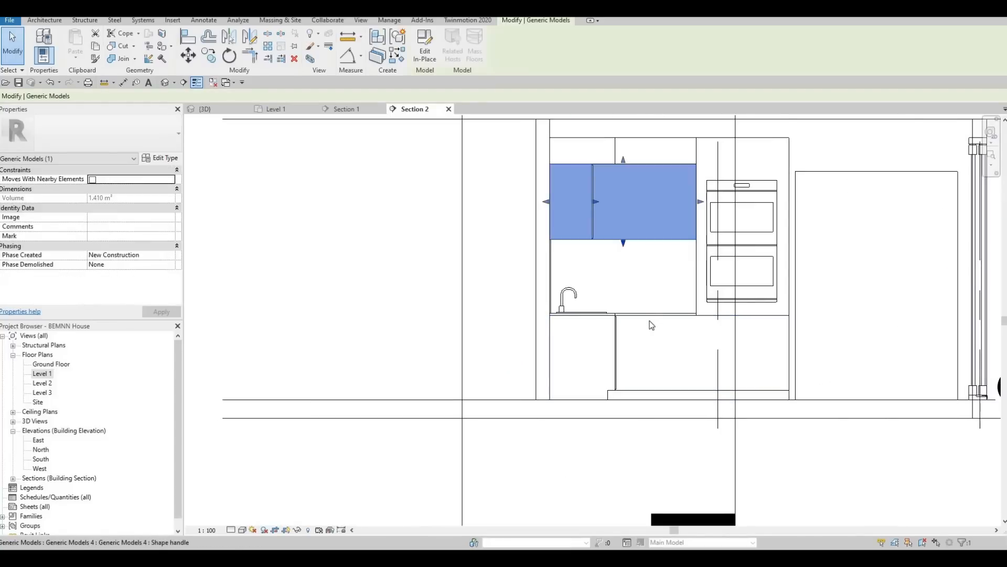
pyautogui.press('Escape')
pyautogui.press('Escape')
pyautogui.press('Escape')
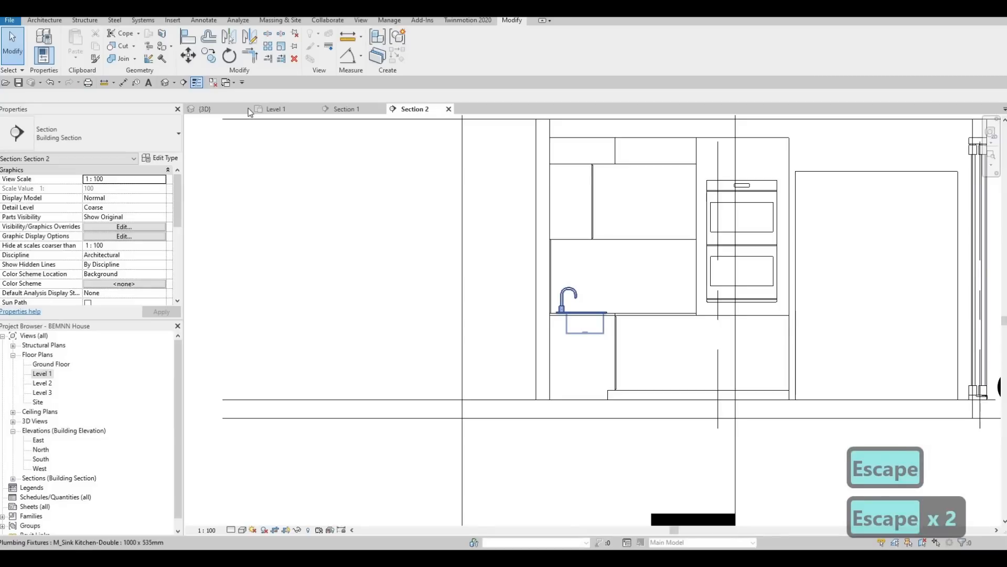
# Open the wall cabinet door model for in-place editing and select its thin door extrusion.
pyautogui.click(594, 199)
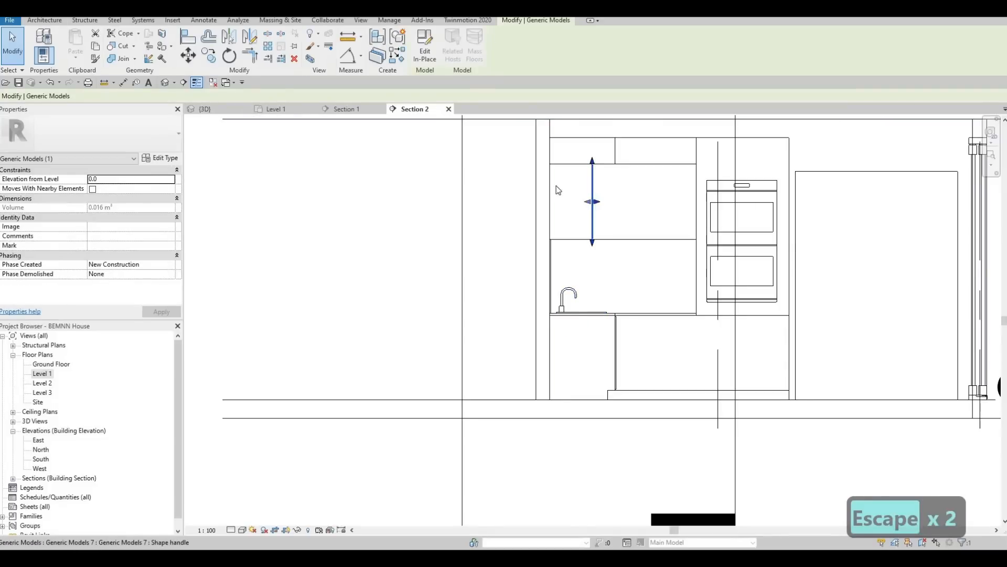
pyautogui.click(429, 58)
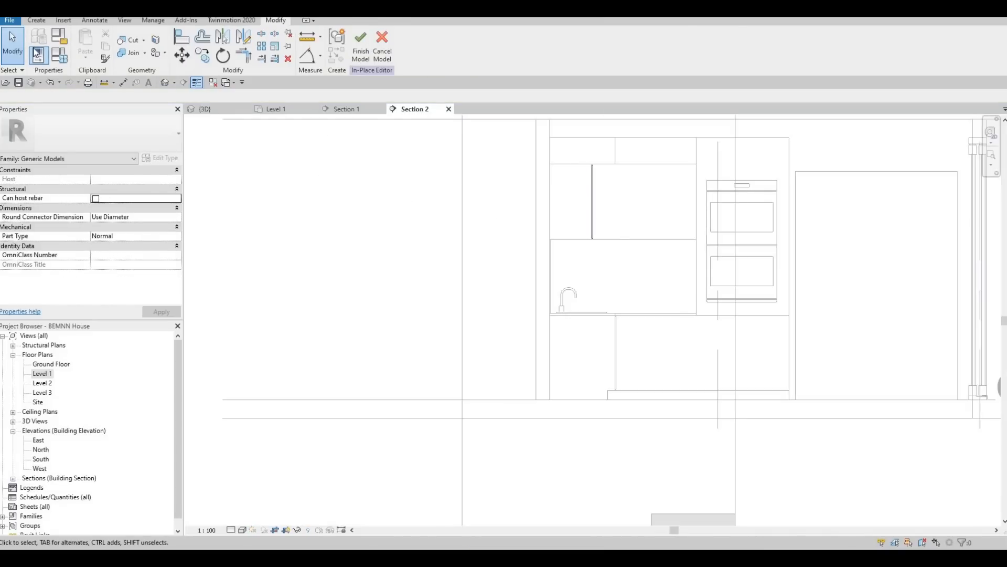
pyautogui.click(592, 209)
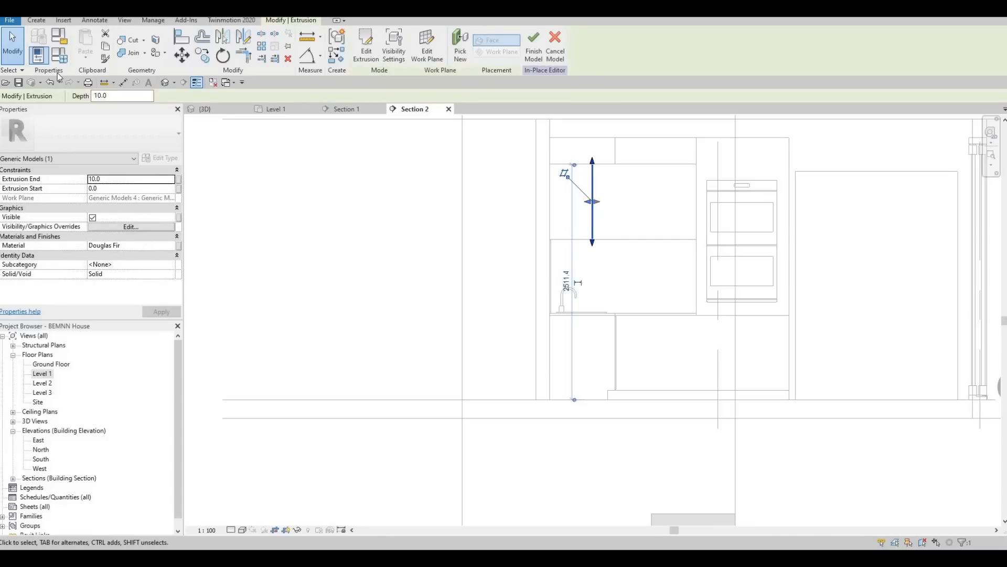
# Start a new extrusion using the front face of the adjoining wall cabinet, beside the ovens, as the picked work plane.
pyautogui.click(36, 20)
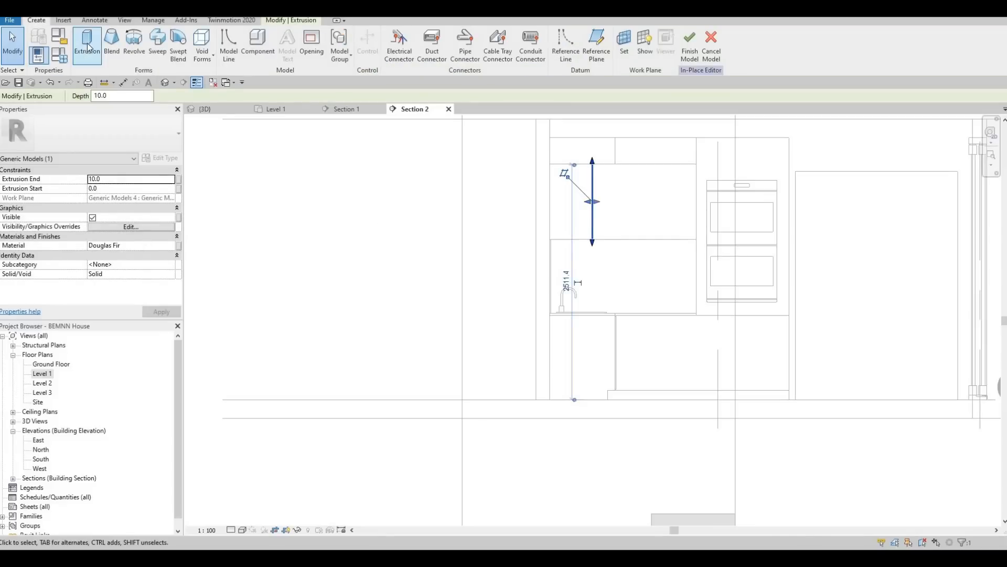
pyautogui.click(88, 46)
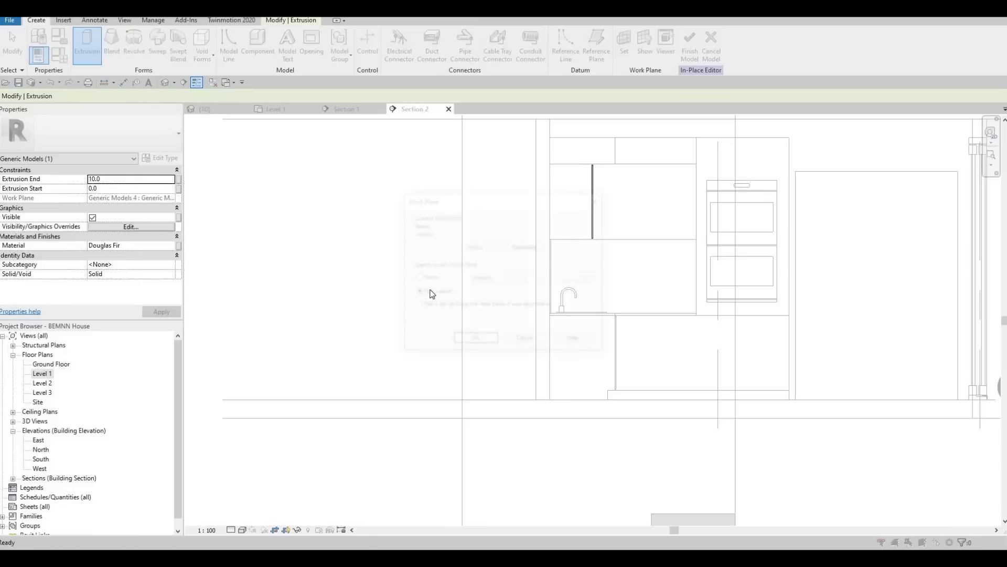
pyautogui.click(467, 342)
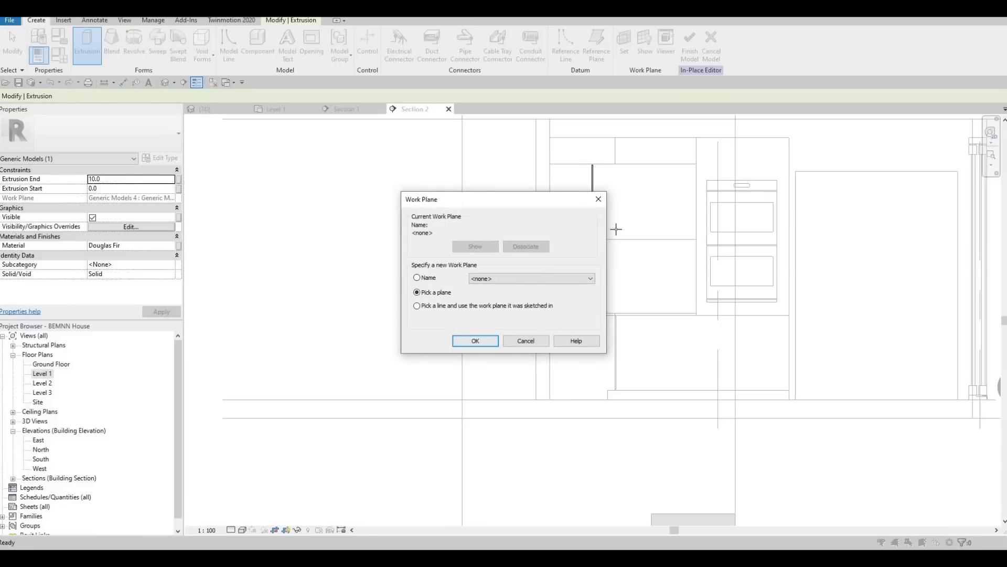
pyautogui.press('Tab')
pyautogui.click(657, 237)
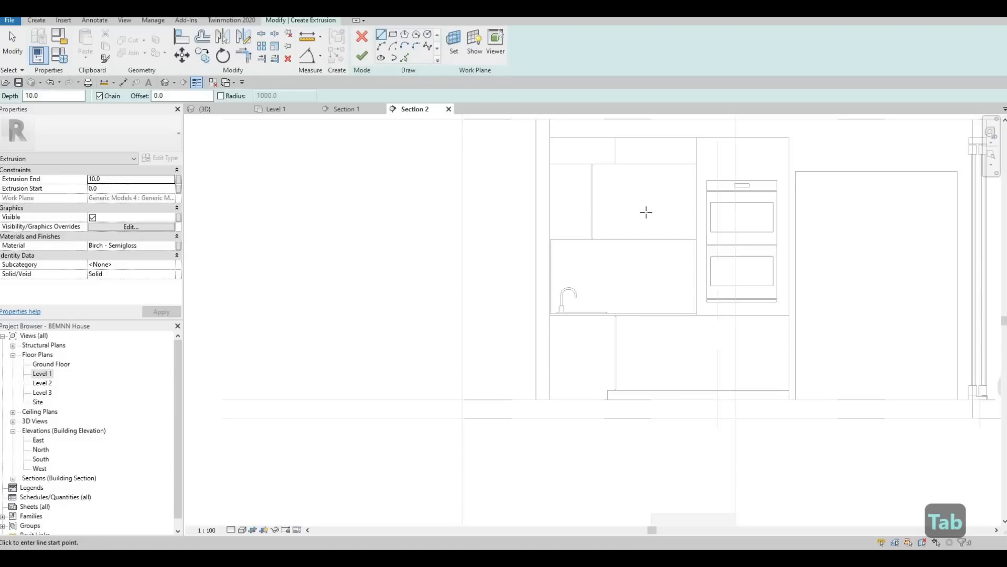
# Sketch a rectangle about 1100 by 787 mm on the wall cabinet's front face, offset 10 mm inward from its edges.
pyautogui.scroll(1, 657, 213)
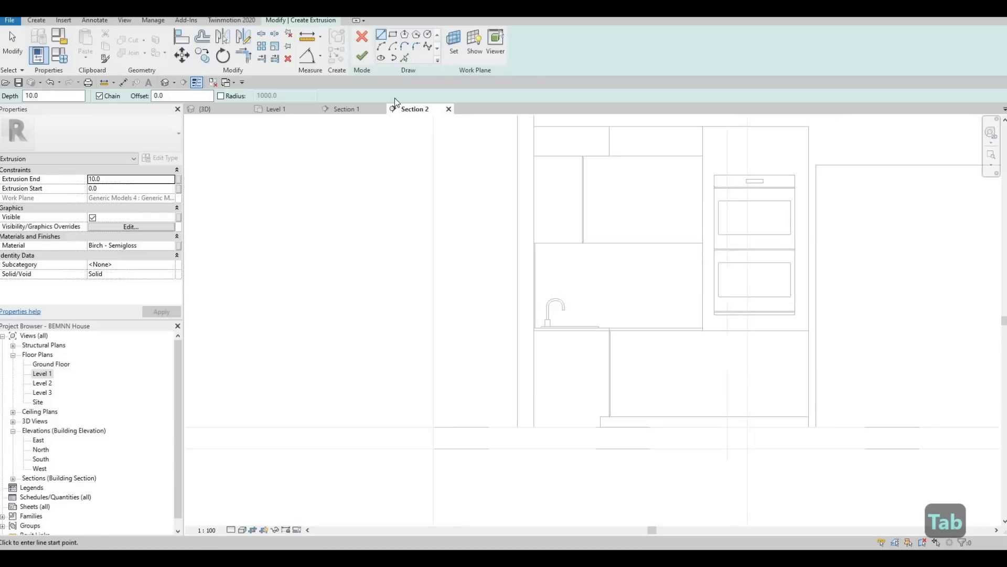
pyautogui.click(395, 35)
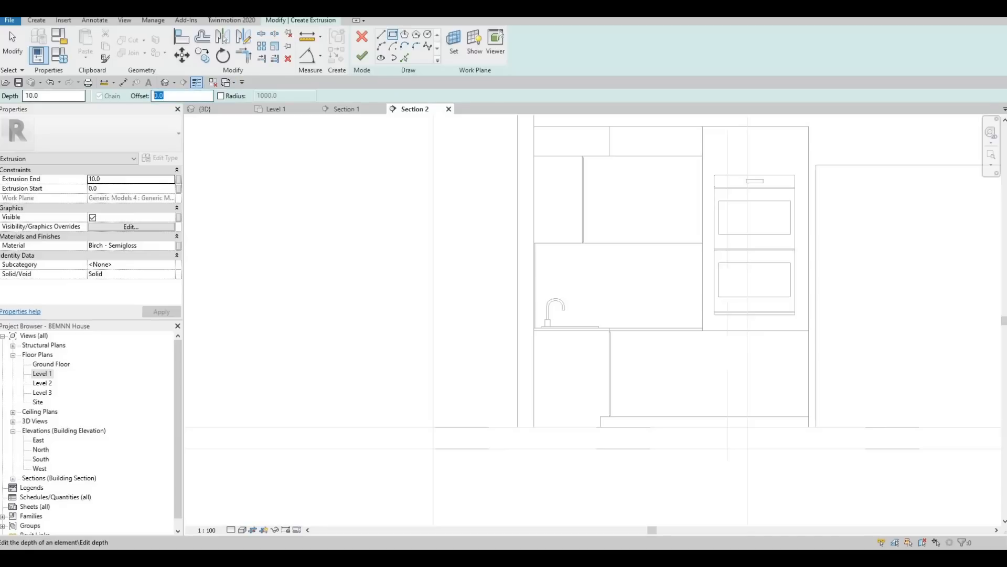
pyautogui.write('10')
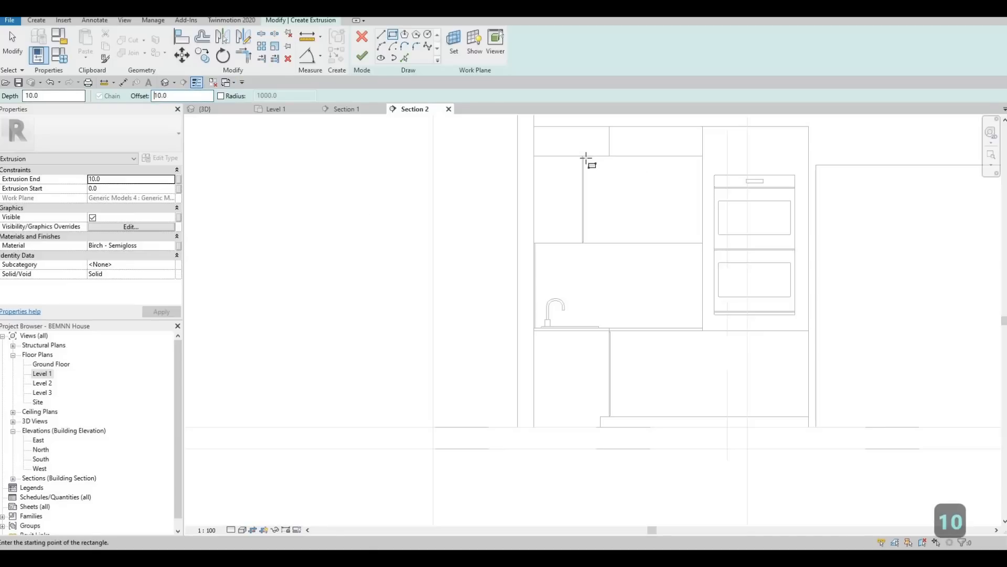
pyautogui.scroll(5, 589, 157)
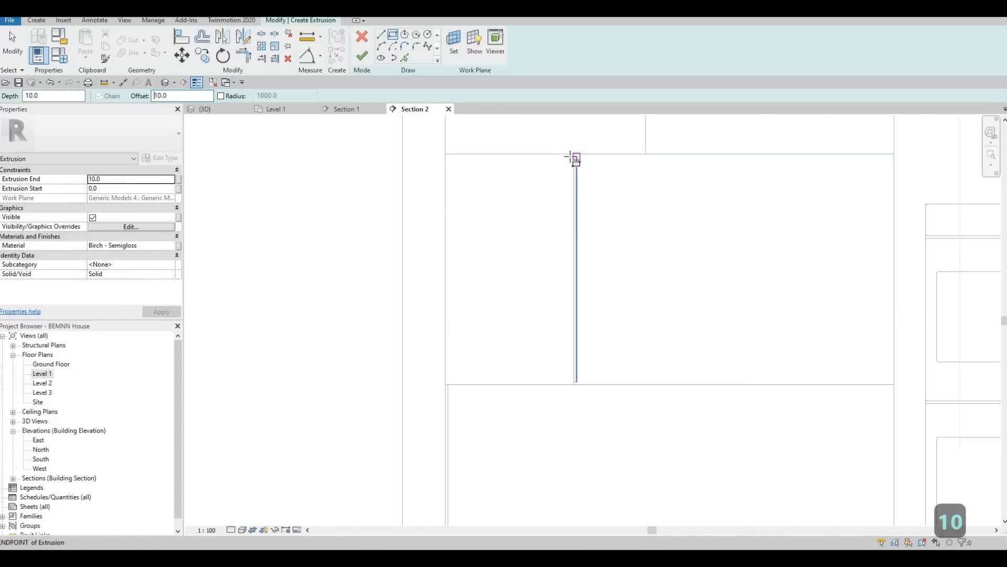
pyautogui.click(564, 156)
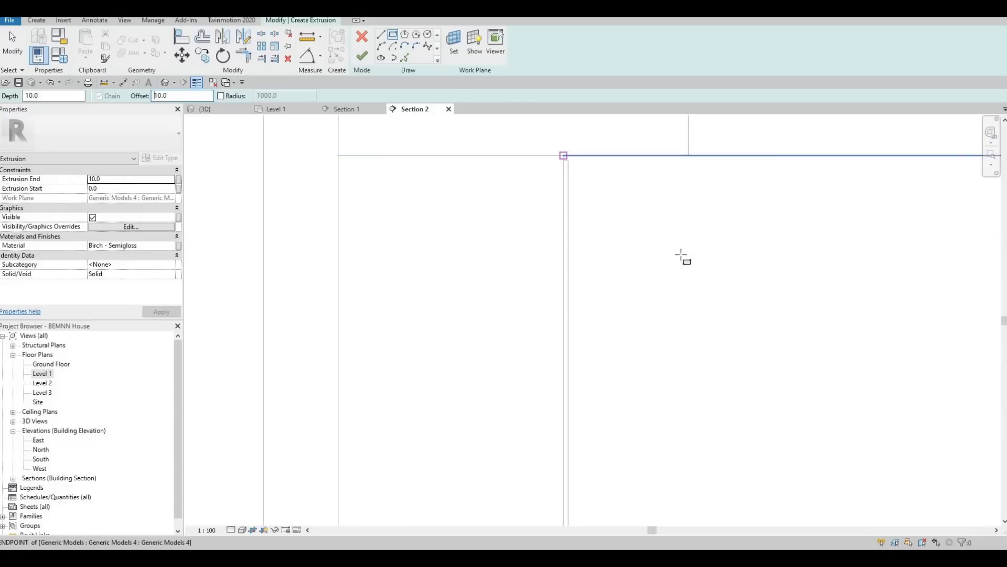
pyautogui.moveTo(636, 226); pyautogui.dragTo(448, 126, button='middle')
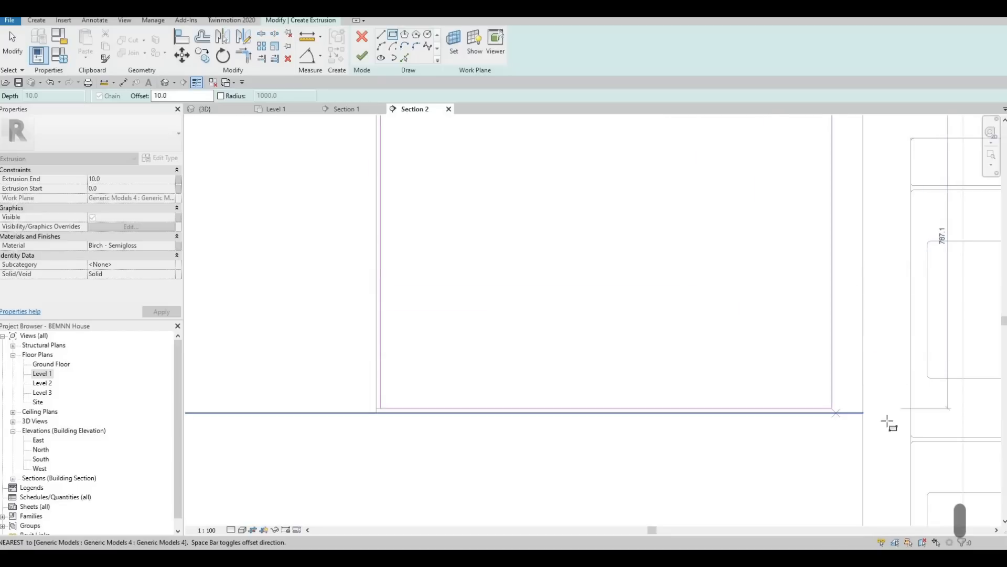
pyautogui.scroll(2, 866, 412)
pyautogui.scroll(2, 863, 411)
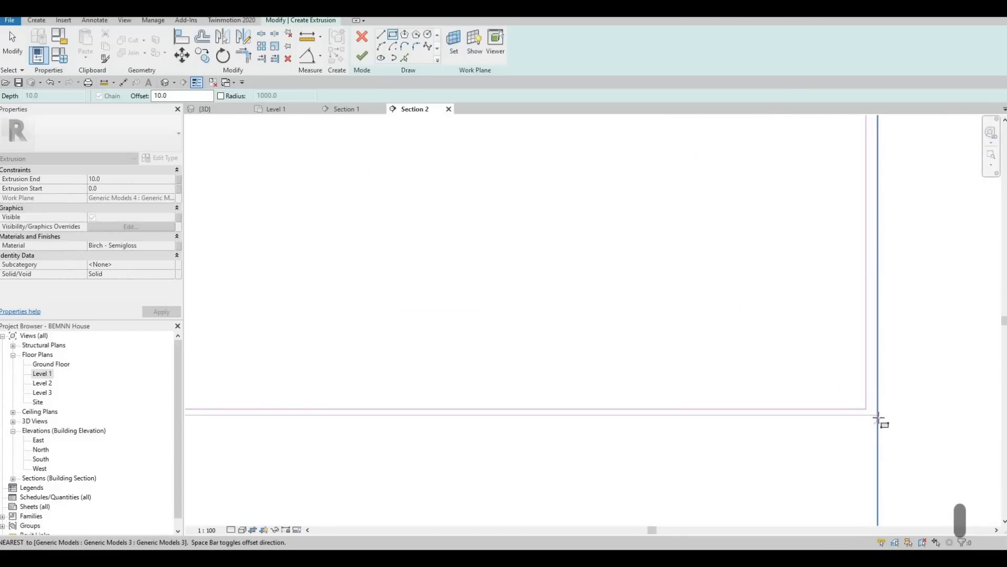
pyautogui.click(807, 416)
pyautogui.scroll(-3, 778, 409)
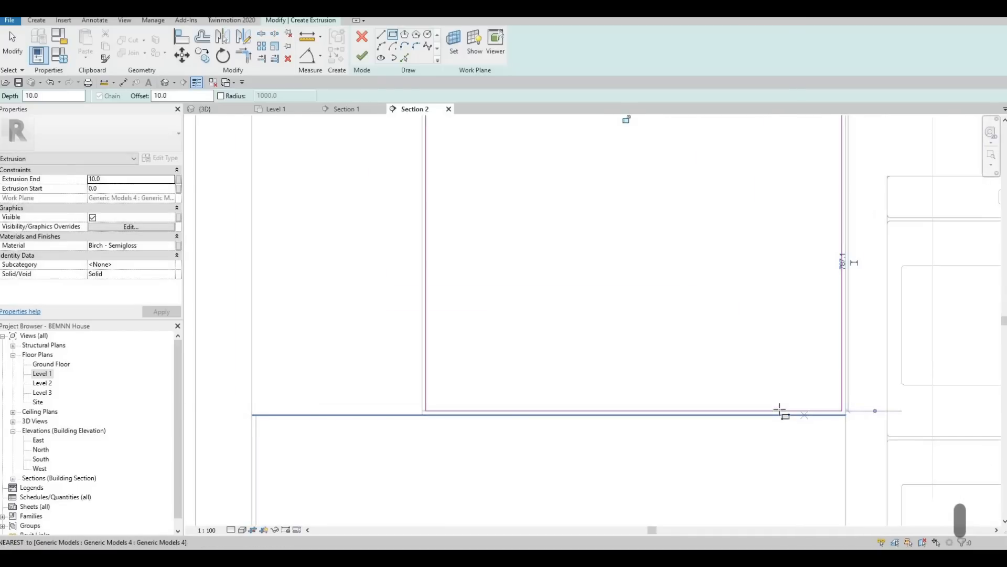
pyautogui.press('Escape')
pyautogui.press('Escape')
# Try dividing the rectangle into two doors with a vertical line between the midpoints of its upper and lower edges.
pyautogui.scroll(-3, 760, 390)
pyautogui.moveTo(681, 338); pyautogui.dragTo(627, 311, button='middle')
pyautogui.press('l')
pyautogui.press('i')
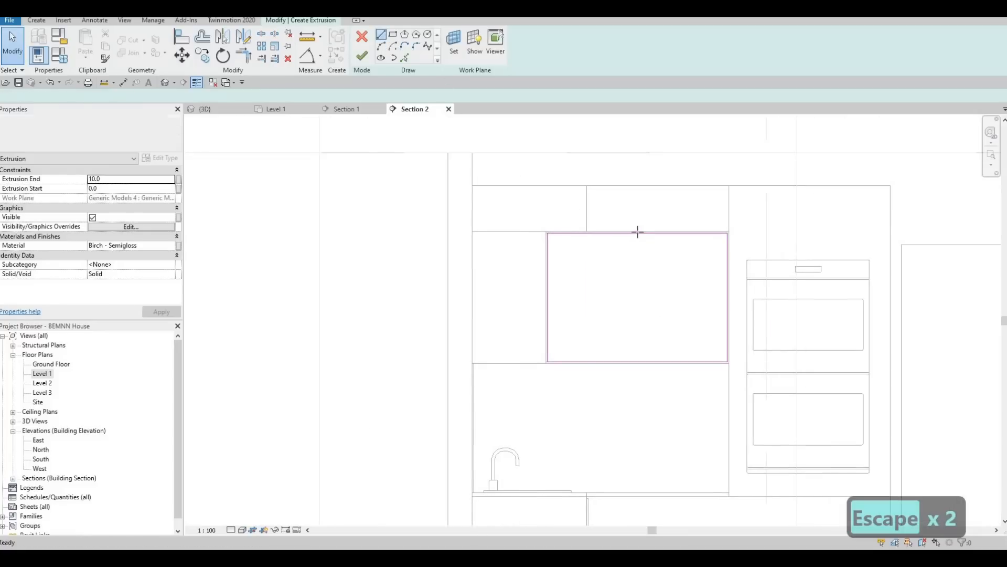
pyautogui.click(637, 233)
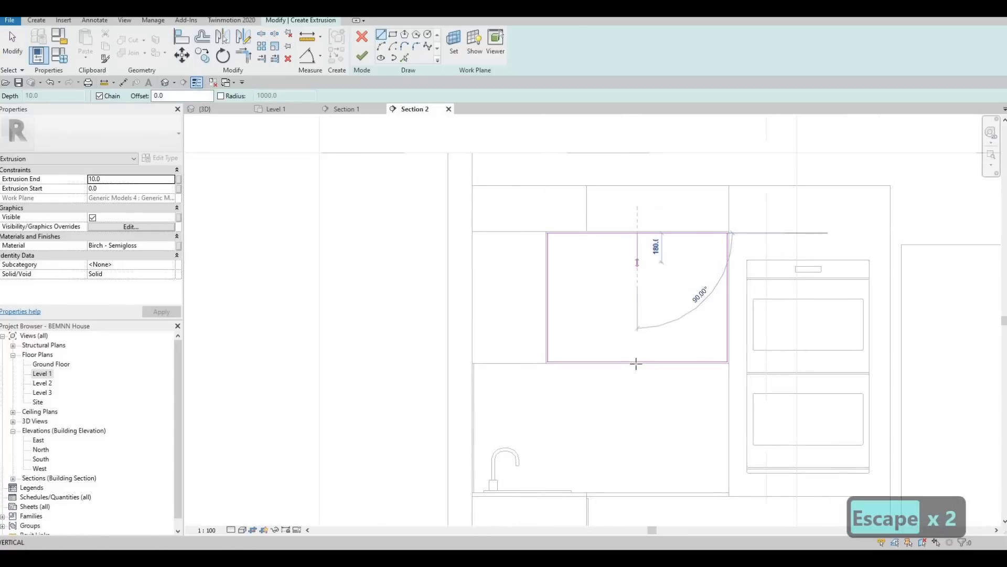
pyautogui.click(637, 361)
pyautogui.press('Escape')
pyautogui.press('Escape')
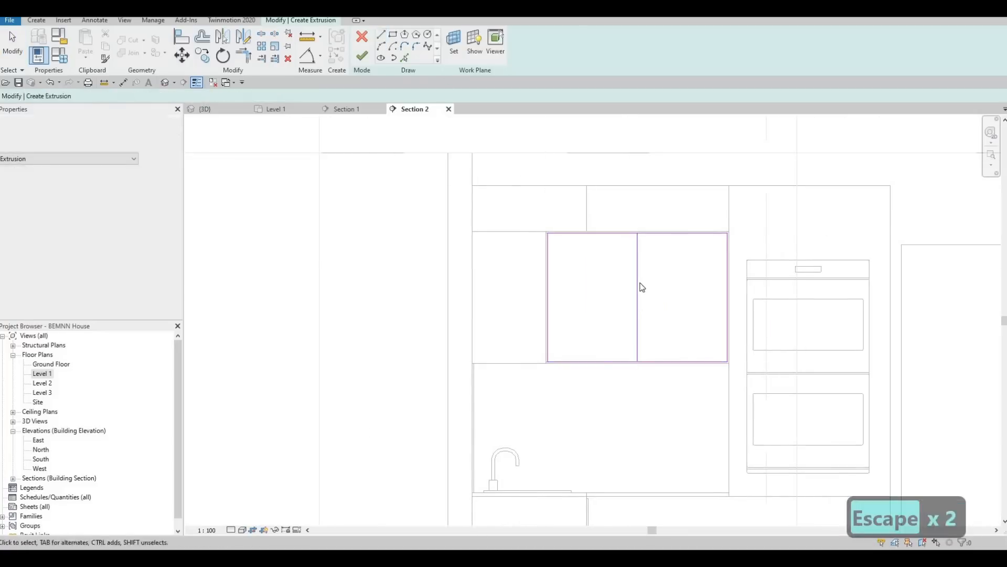
pyautogui.click(637, 286)
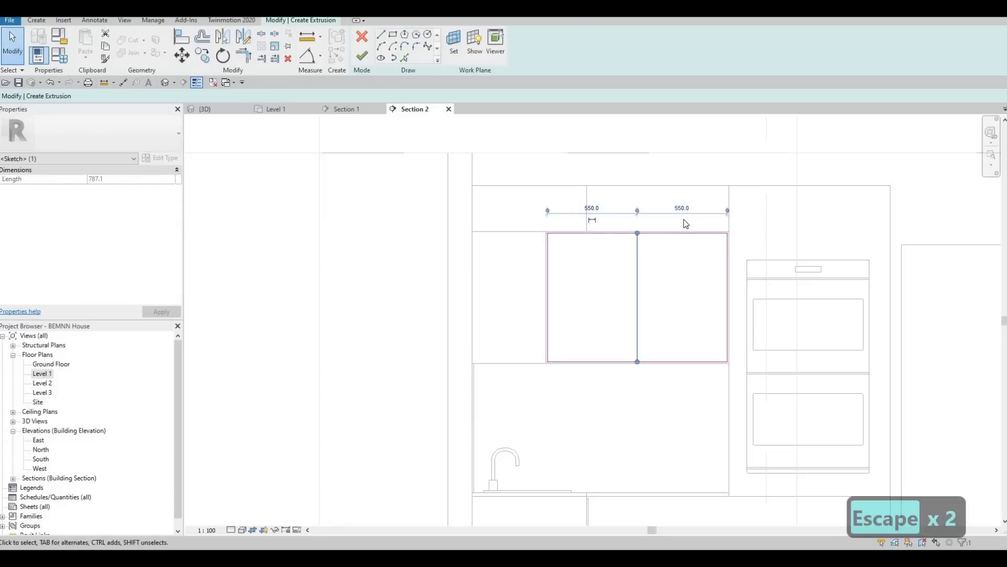
pyautogui.press('Escape')
pyautogui.press('Escape')
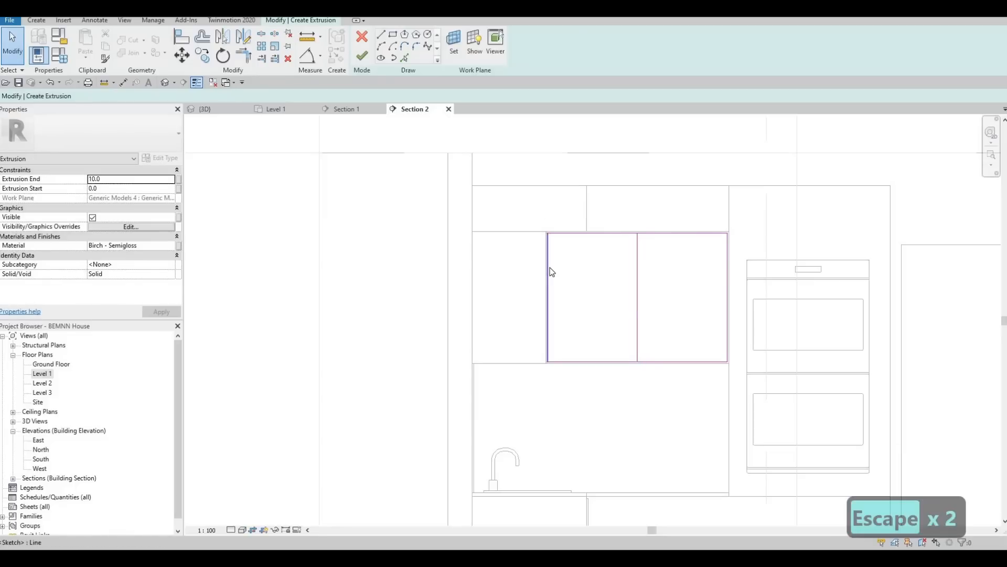
pyautogui.click(638, 272)
pyautogui.press('Delete')
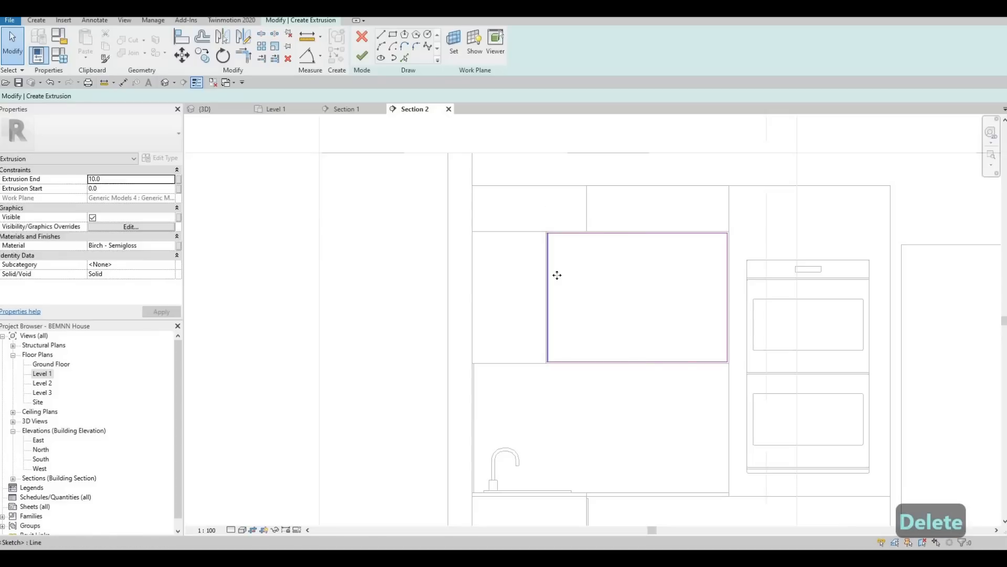
# Move the rectangle's left edge inward to make the door outline about 940 mm wide.
pyautogui.moveTo(570, 278); pyautogui.dragTo(574, 273)
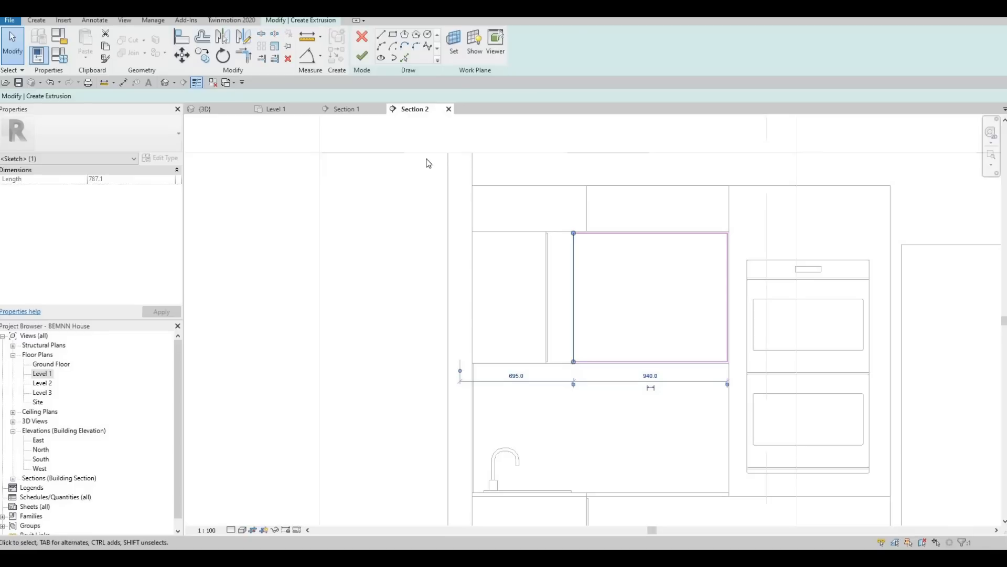
pyautogui.press('Escape')
pyautogui.press('Escape')
# Draw a vertical line between the midpoints of the narrowed rectangle's upper and lower edges, dividing it into two doors.
pyautogui.click(382, 35)
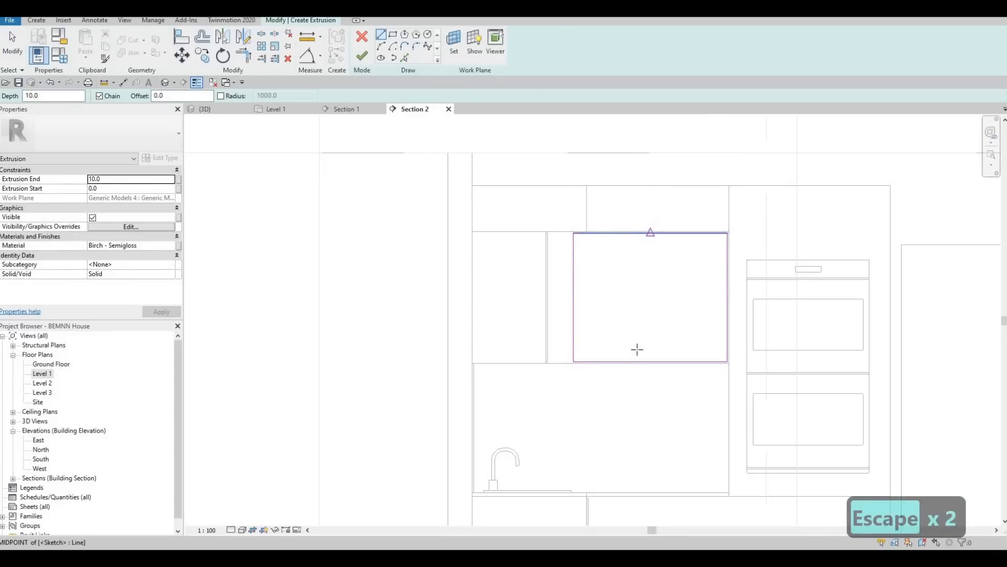
pyautogui.click(651, 233)
pyautogui.click(651, 362)
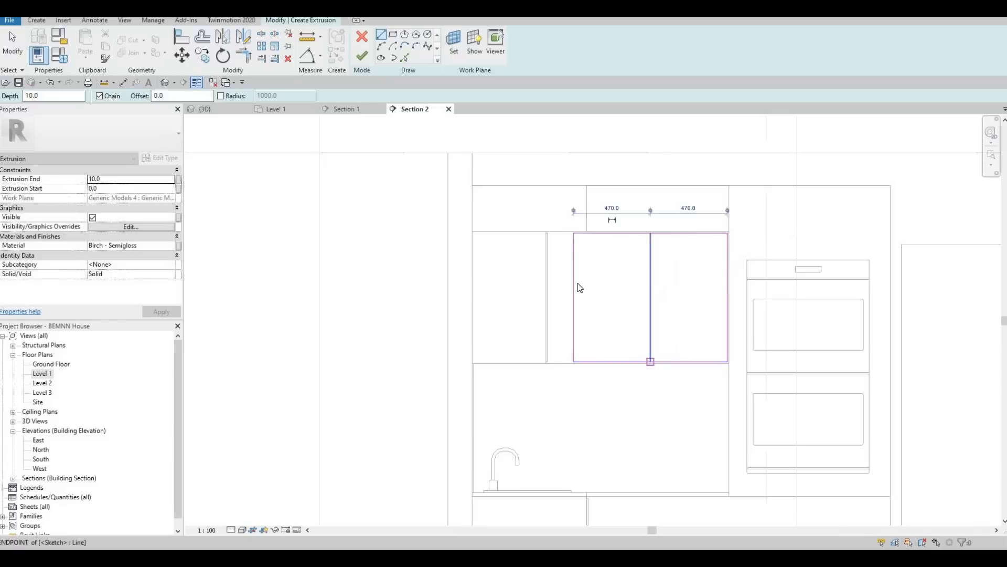
pyautogui.press('Escape')
pyautogui.press('Escape')
pyautogui.press('Escape')
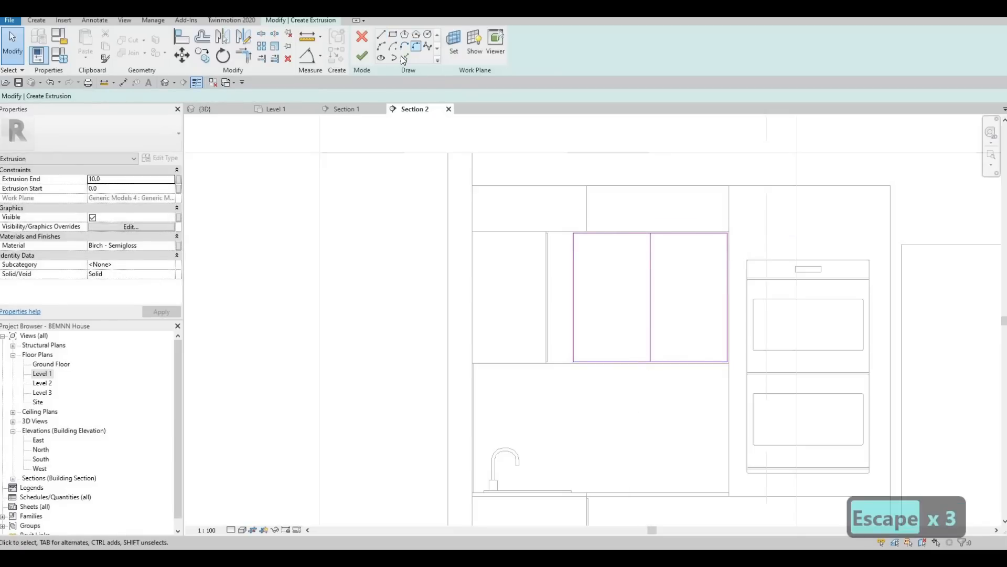
# Add a second vertical line offset 10 mm to the right of the doors' dividing line to form a gap.
pyautogui.click(403, 58)
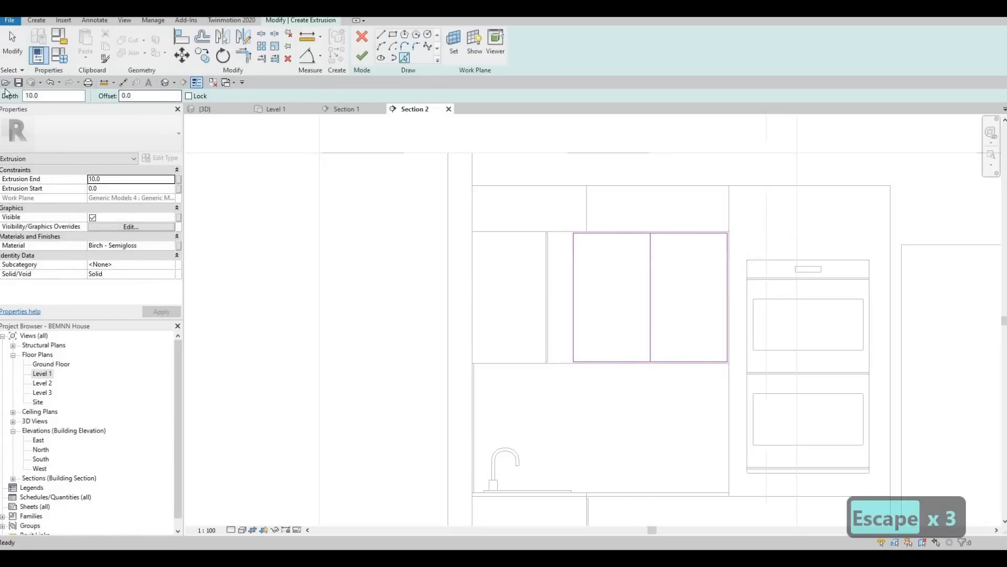
pyautogui.write('10')
pyautogui.press('Return')
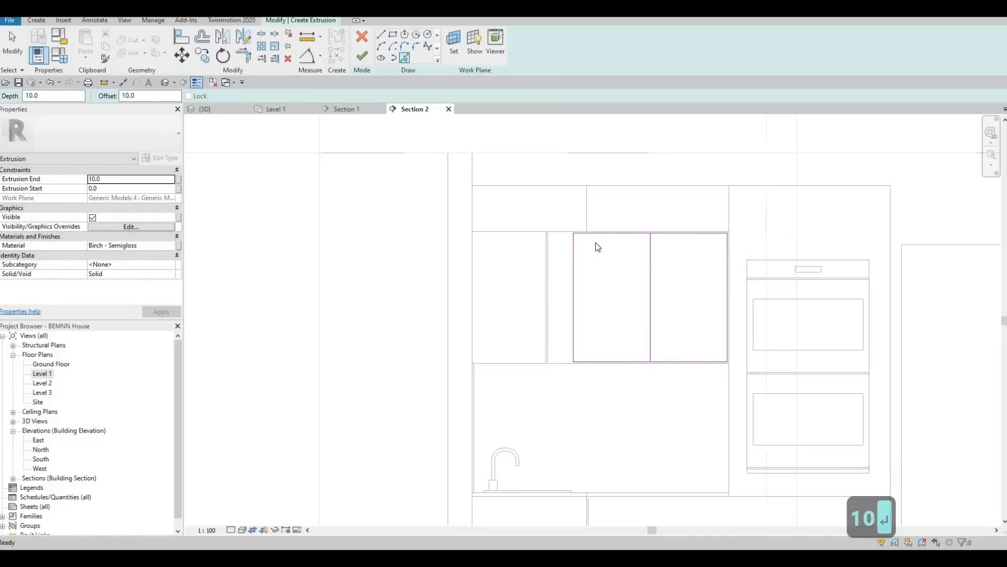
pyautogui.press('Escape')
pyautogui.press('Escape')
pyautogui.press('Escape')
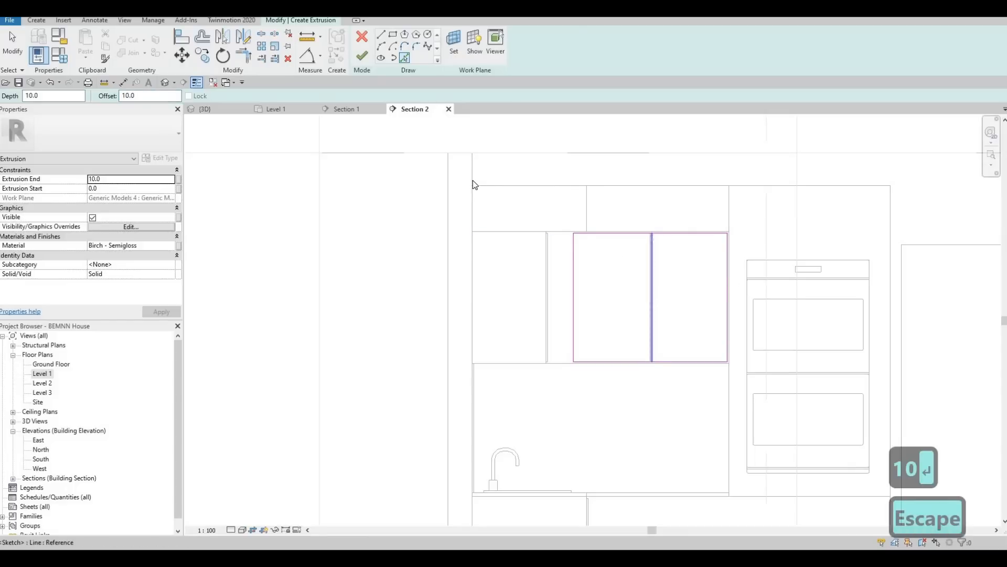
# Split the upper and lower edges of the door outline at the 10 mm gap between the two dividing lines.
pyautogui.press('l')
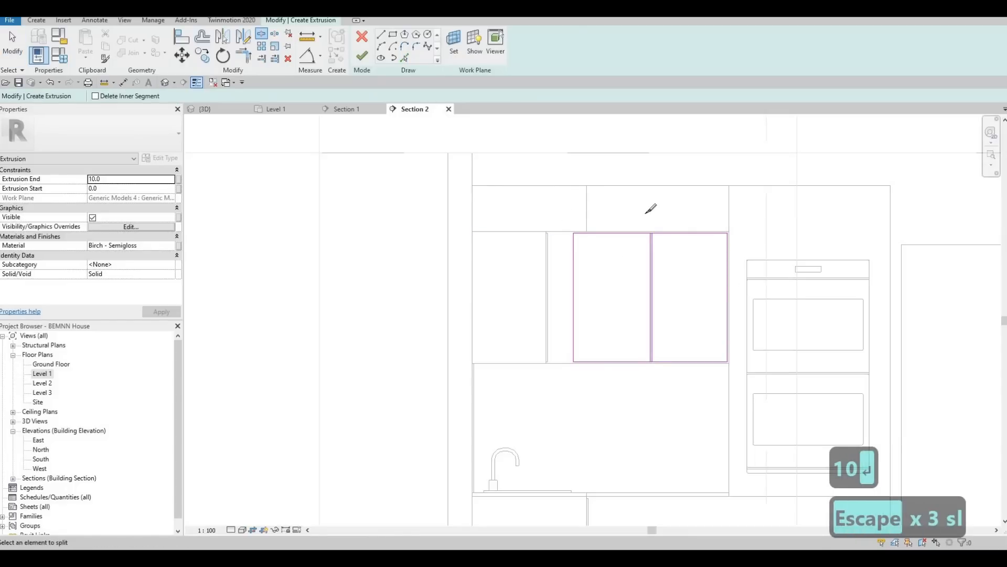
pyautogui.scroll(4, 673, 234)
pyautogui.scroll(2, 661, 239)
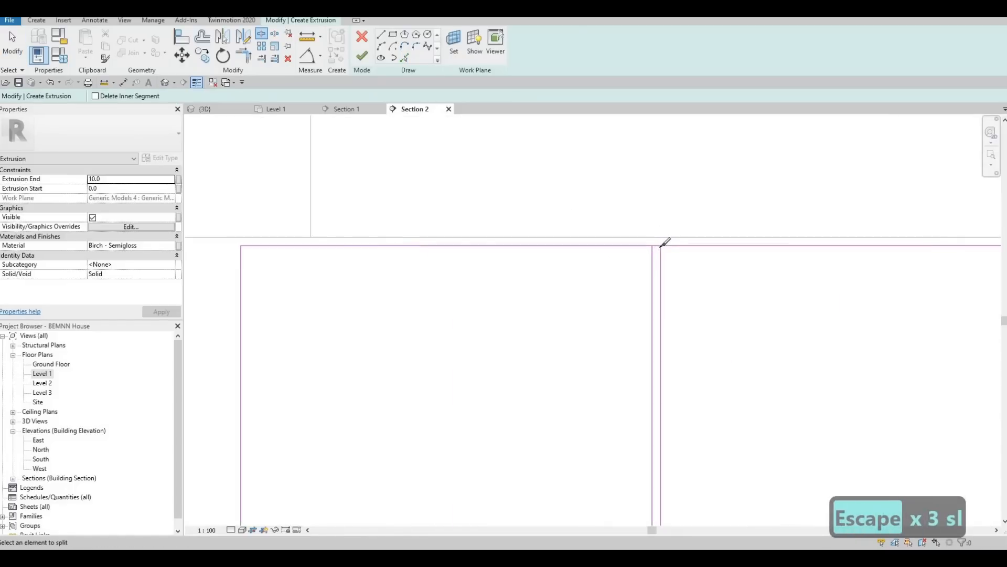
pyautogui.click(661, 242)
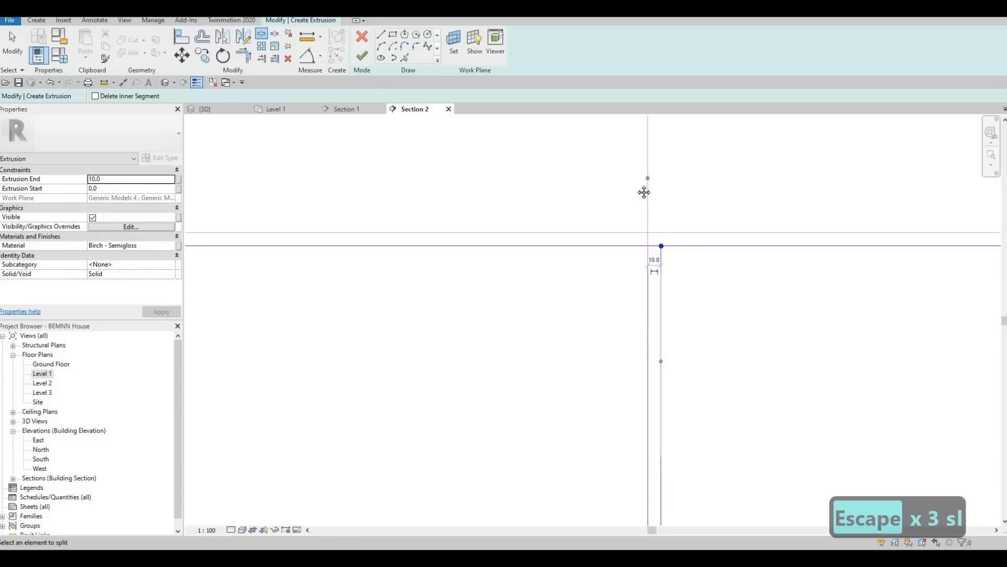
pyautogui.scroll(-4, 632, 382)
pyautogui.scroll(5, 668, 330)
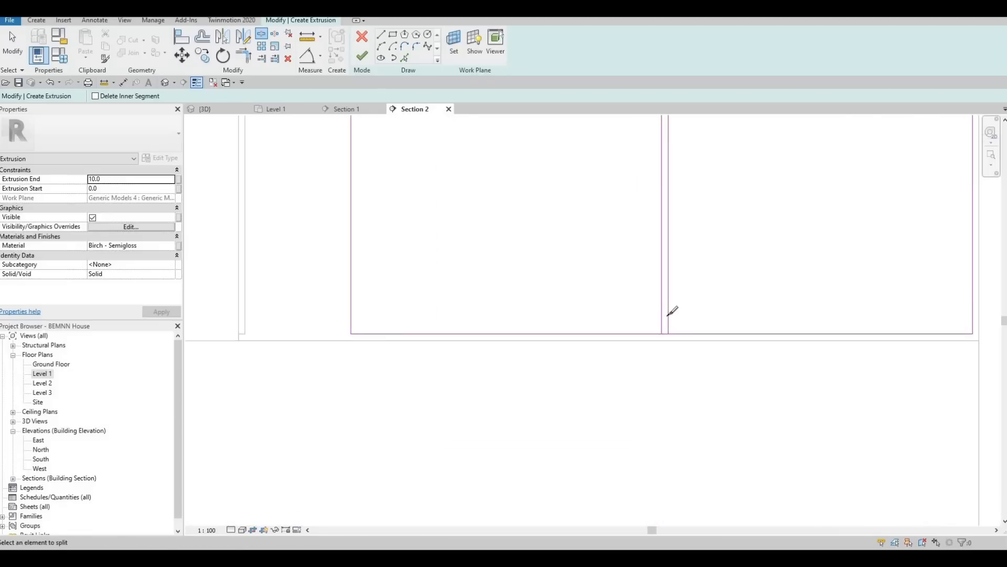
pyautogui.press('Escape')
pyautogui.scroll(-2, 665, 316)
pyautogui.press('Escape')
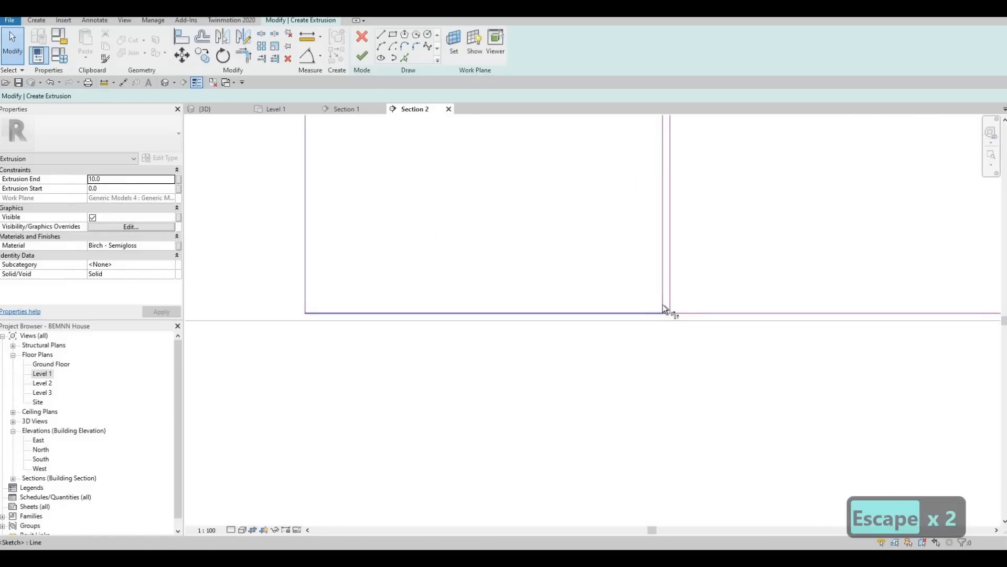
# Trim the outline's upper and lower edges to the dividing lines so each door becomes a separate closed rectangle.
pyautogui.press('t')
pyautogui.press('r')
pyautogui.click(660, 308)
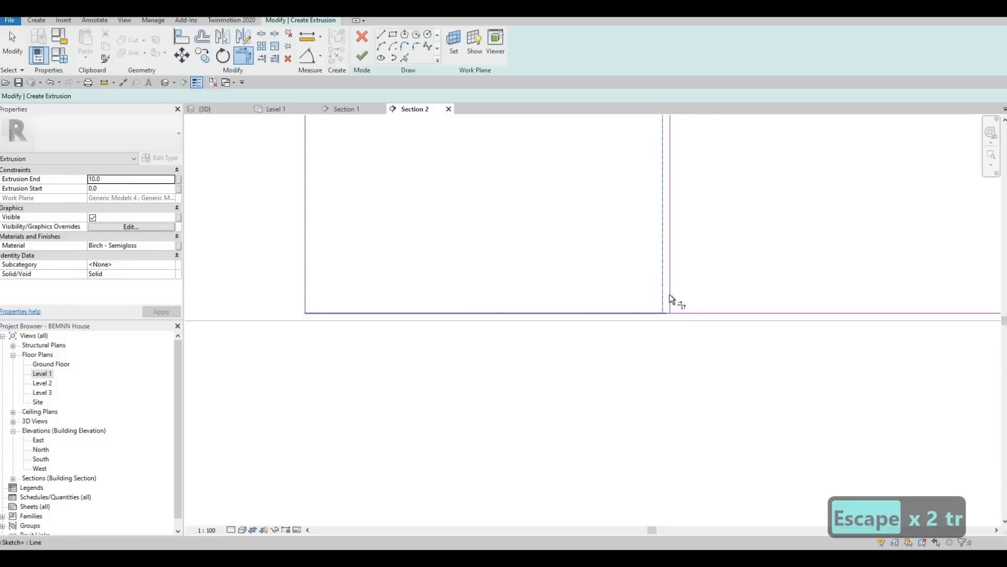
pyautogui.click(663, 259)
pyautogui.scroll(-3, 619, 282)
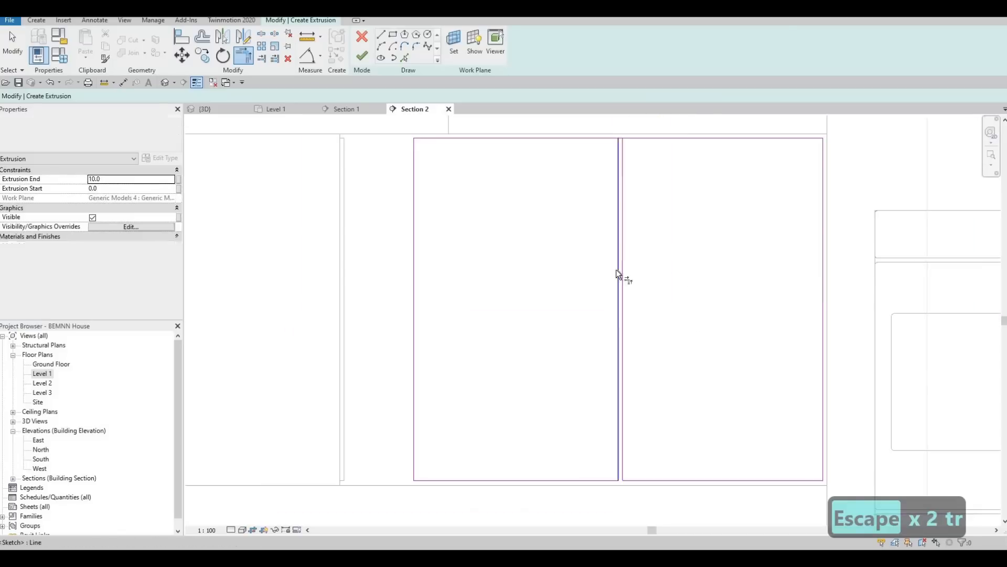
pyautogui.click(605, 232)
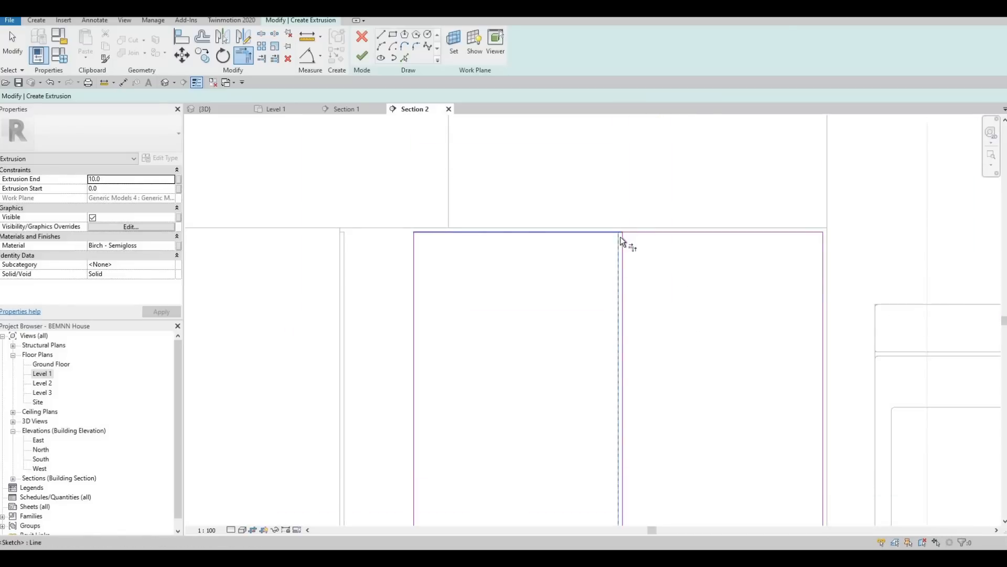
pyautogui.scroll(-4, 630, 237)
pyautogui.press('Escape')
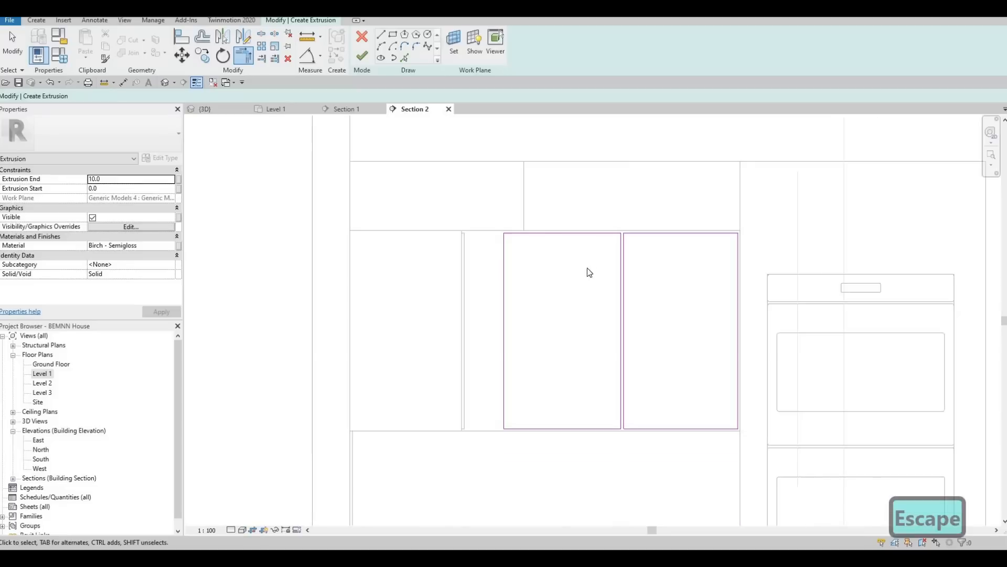
# Finish the two-door extrusion and its in-place model, and inspect the kitchen cabinets in the 3D view.
pyautogui.click(362, 57)
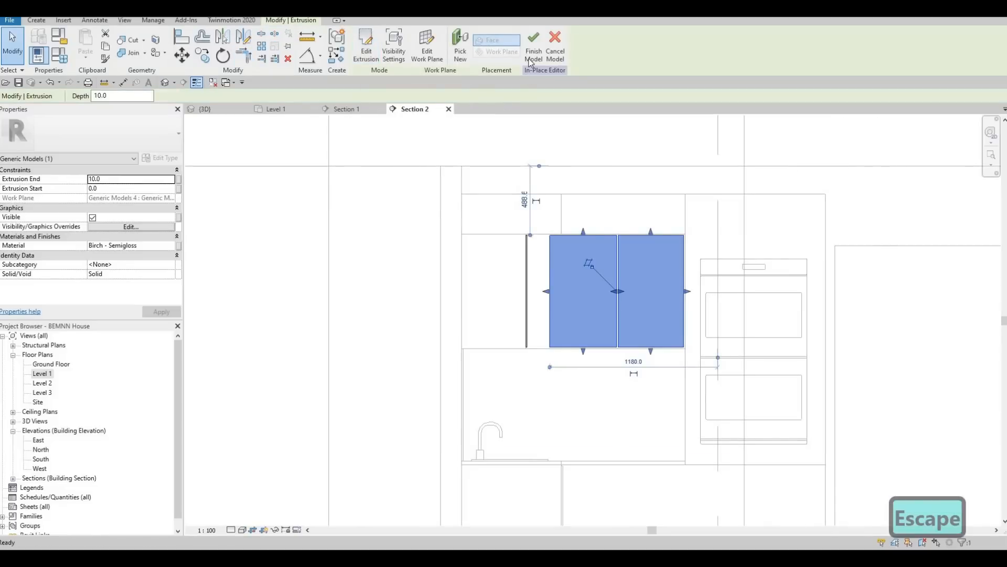
pyautogui.click(533, 48)
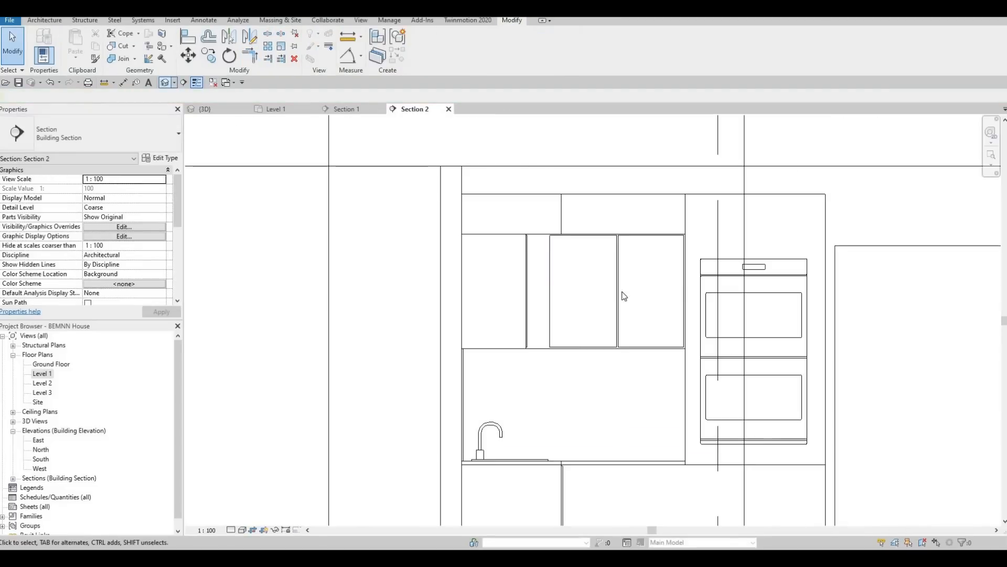
pyautogui.hotkey('ctrl', 'Tab')
pyautogui.keyDown('shift'); pyautogui.moveTo(672, 254); pyautogui.dragTo(624, 226, button='middle'); pyautogui.keyUp('shift')
pyautogui.scroll(3, 625, 226)
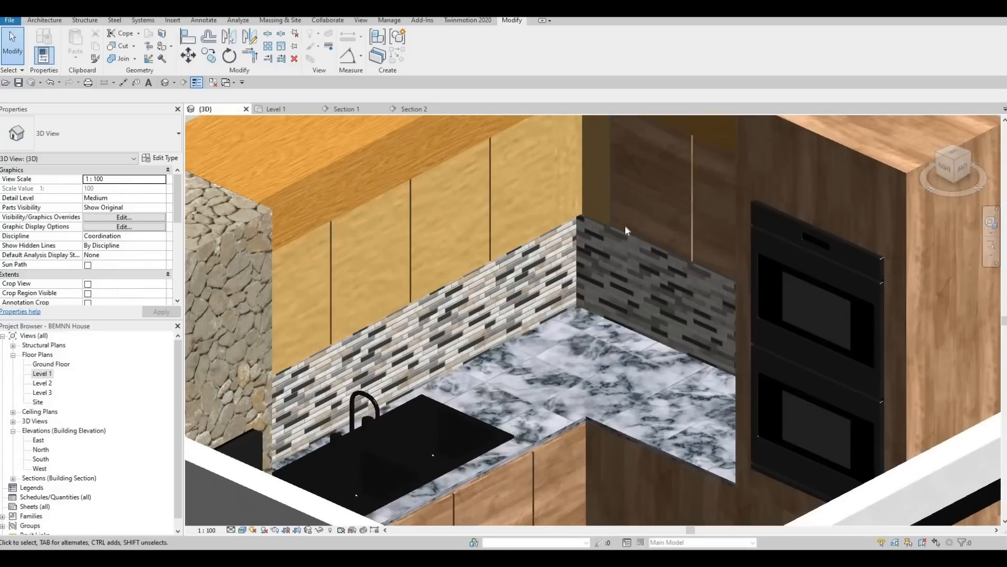
# Open the wall cabinet doors' in-place model for editing and copy the material name Douglas Fir from the long run of doors.
pyautogui.click(575, 208)
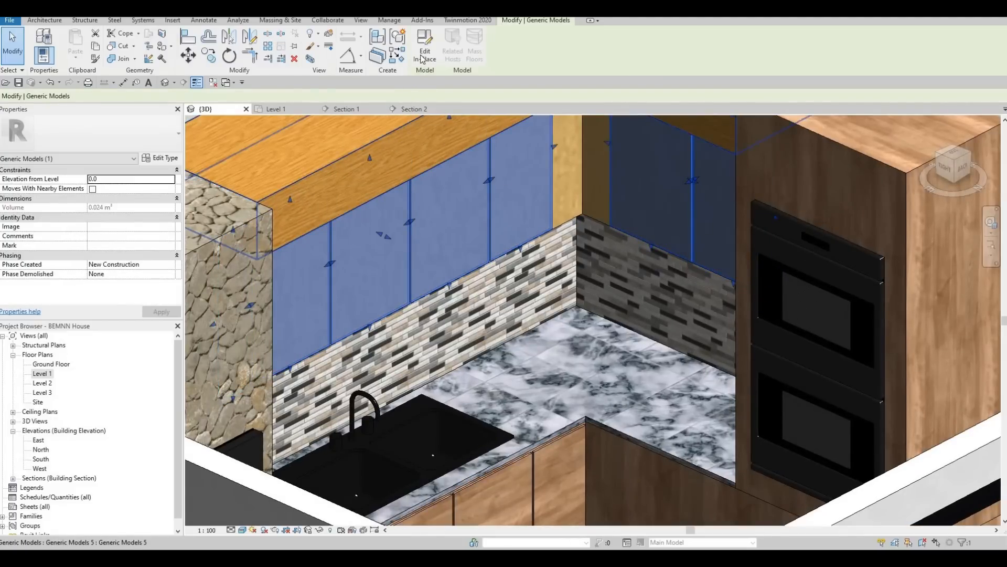
pyautogui.click(423, 56)
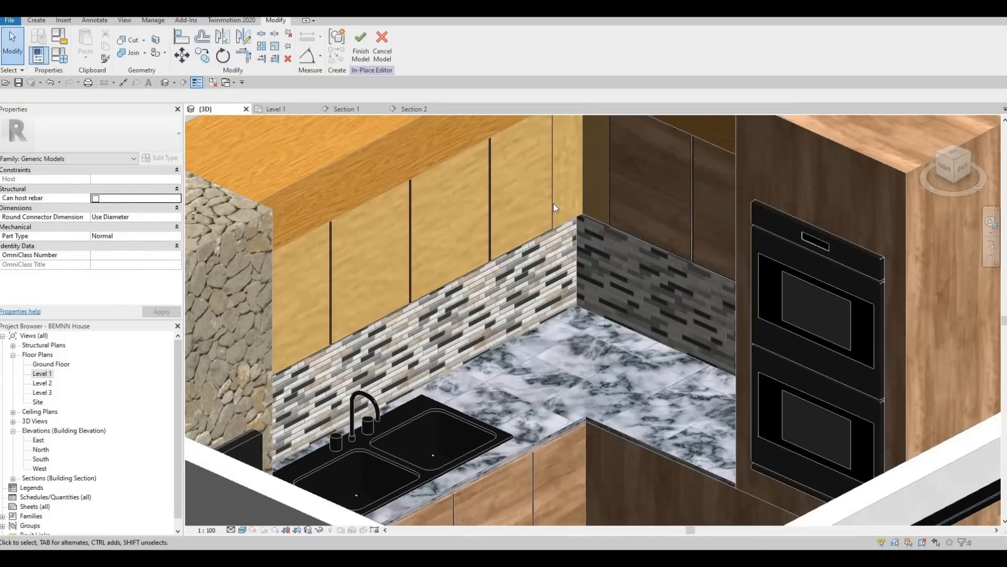
pyautogui.click(554, 207)
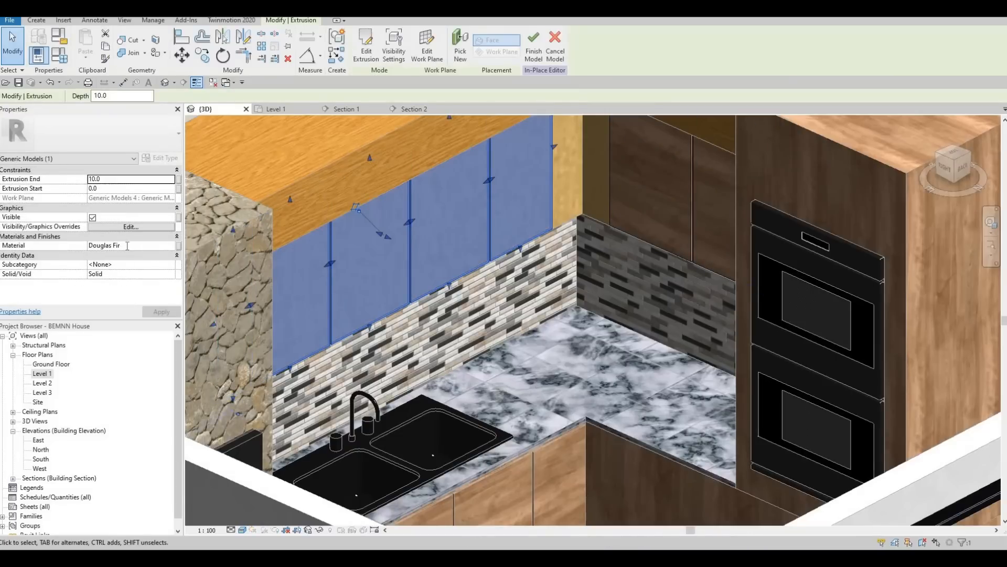
pyautogui.click(128, 245)
pyautogui.hotkey('ctrl', 'c')
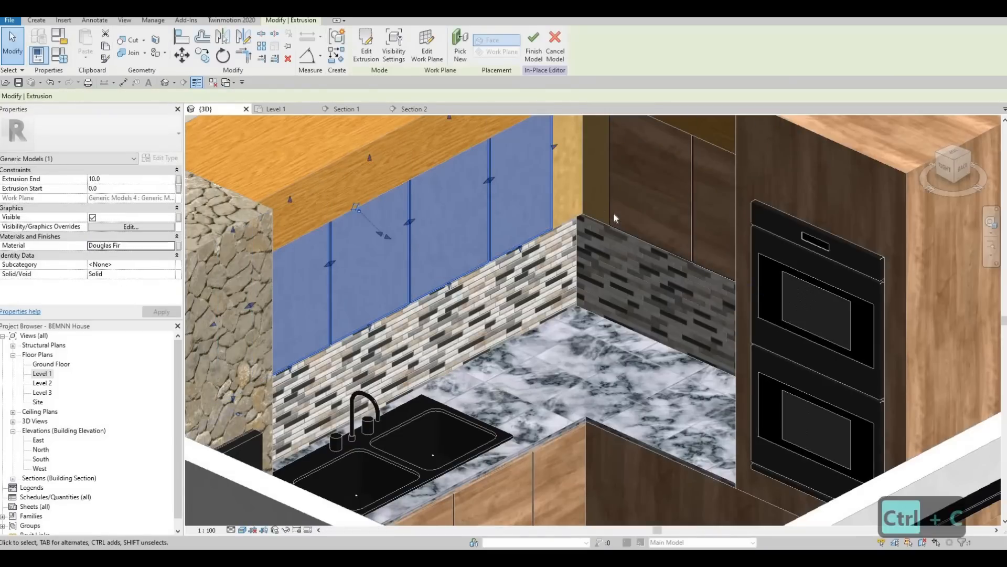
pyautogui.press('Escape')
pyautogui.press('Escape')
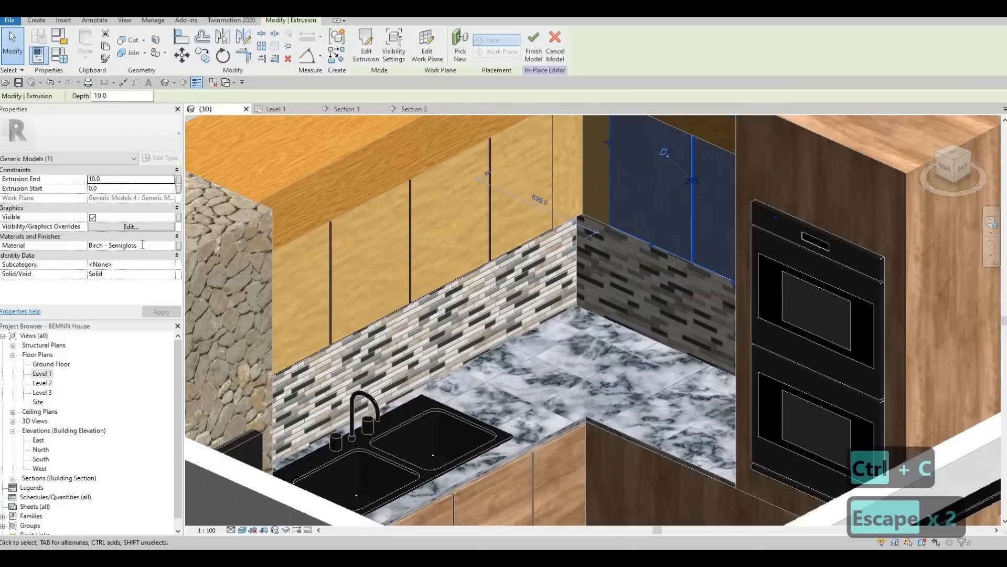
# Set the material of the new pair of wall cabinet doors to Douglas Fir and finish the in-place model.
pyautogui.click(142, 245)
pyautogui.hotkey('ctrl', 'v')
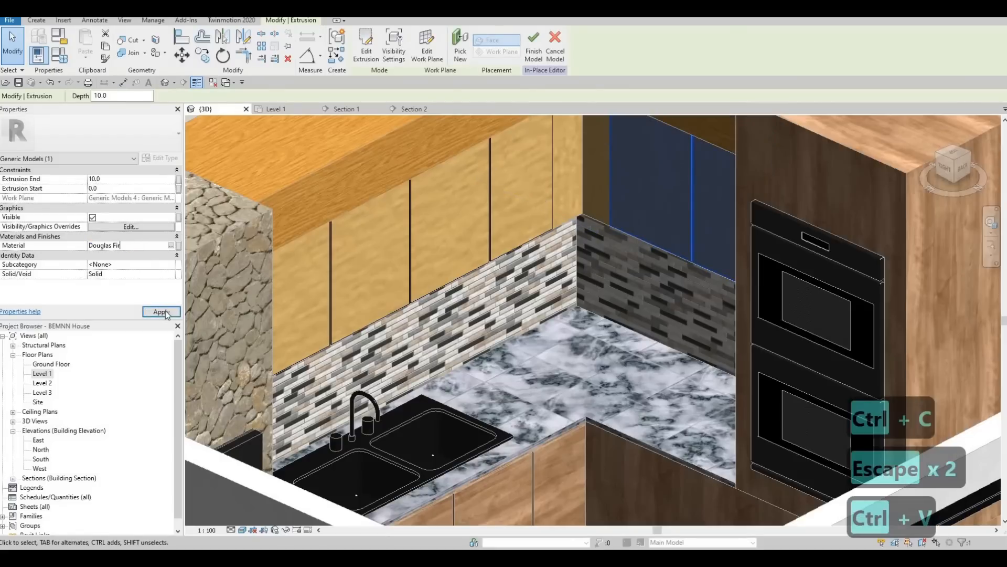
pyautogui.click(534, 47)
pyautogui.press('Escape')
pyautogui.press('Escape')
pyautogui.keyDown('shift'); pyautogui.moveTo(578, 245); pyautogui.dragTo(618, 305, button='middle'); pyautogui.keyUp('shift')
pyautogui.scroll(-2, 603, 322)
pyautogui.scroll(-2, 615, 243)
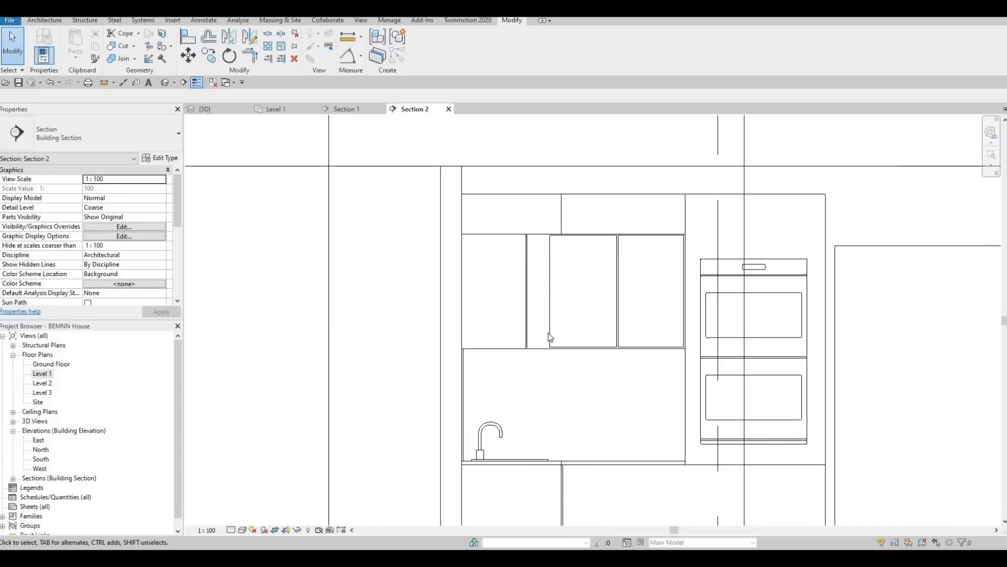
# In Section 2, edit the base cabinet doors' in-place model and start an extrusion using the base cabinet's front face as work plane.
pyautogui.scroll(-1, 518, 267)
pyautogui.moveTo(519, 269); pyautogui.dragTo(493, 183, button='middle')
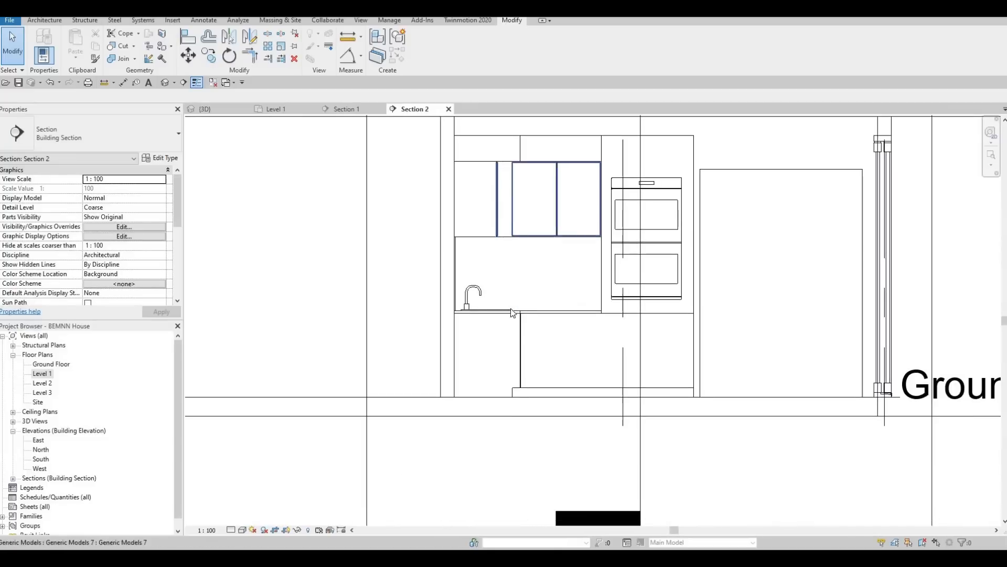
pyautogui.scroll(2, 526, 331)
pyautogui.click(527, 329)
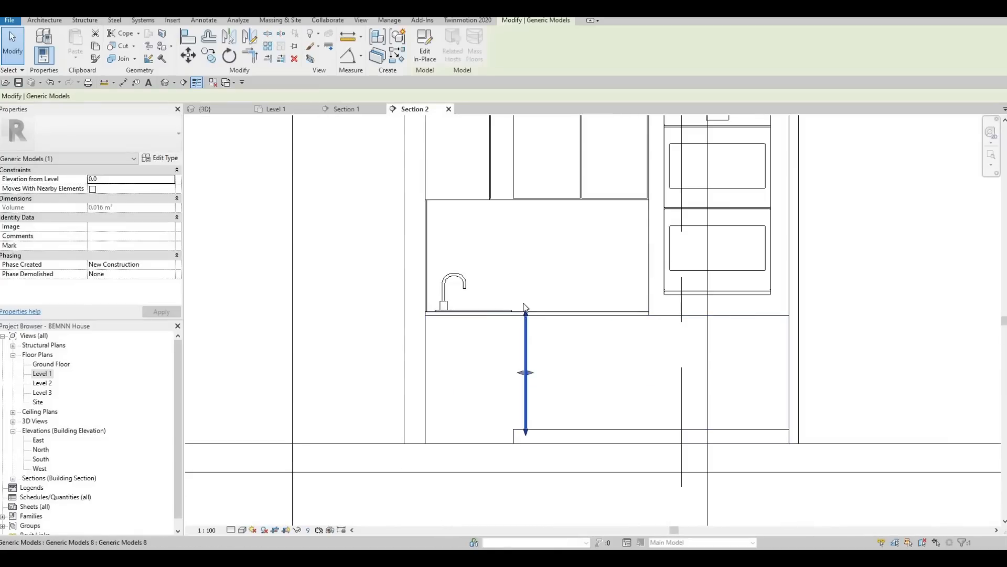
pyautogui.click(425, 46)
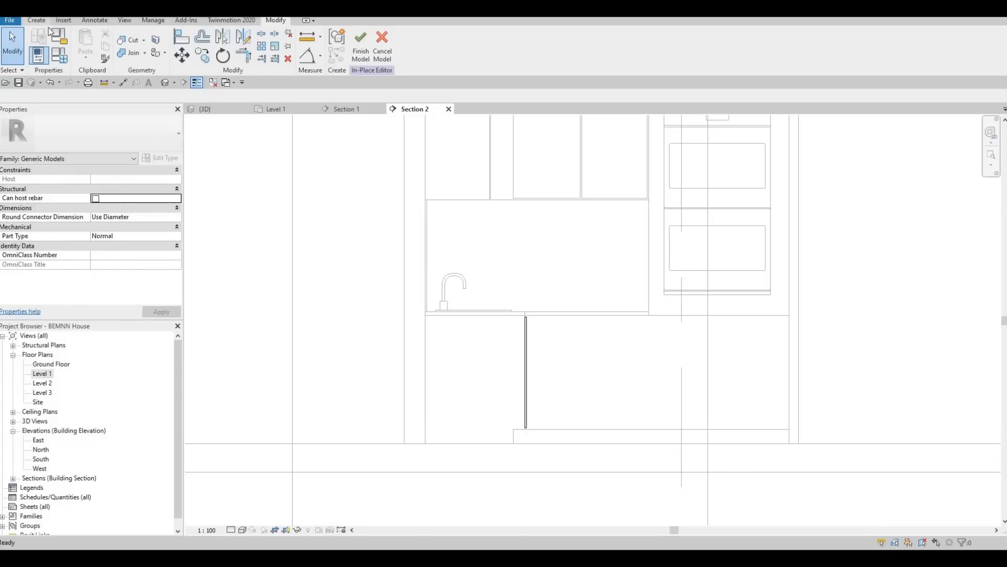
pyautogui.click(88, 42)
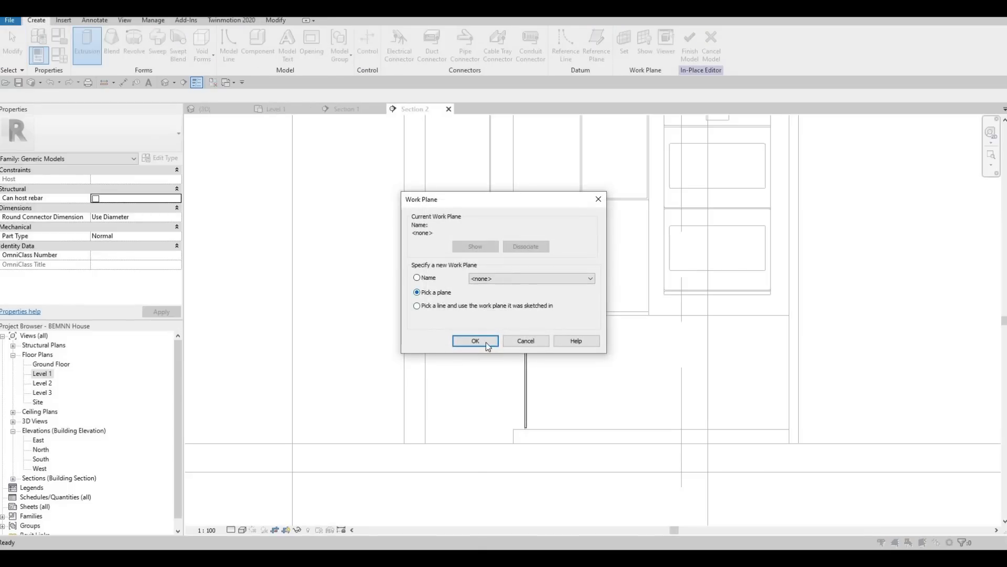
pyautogui.press('Return')
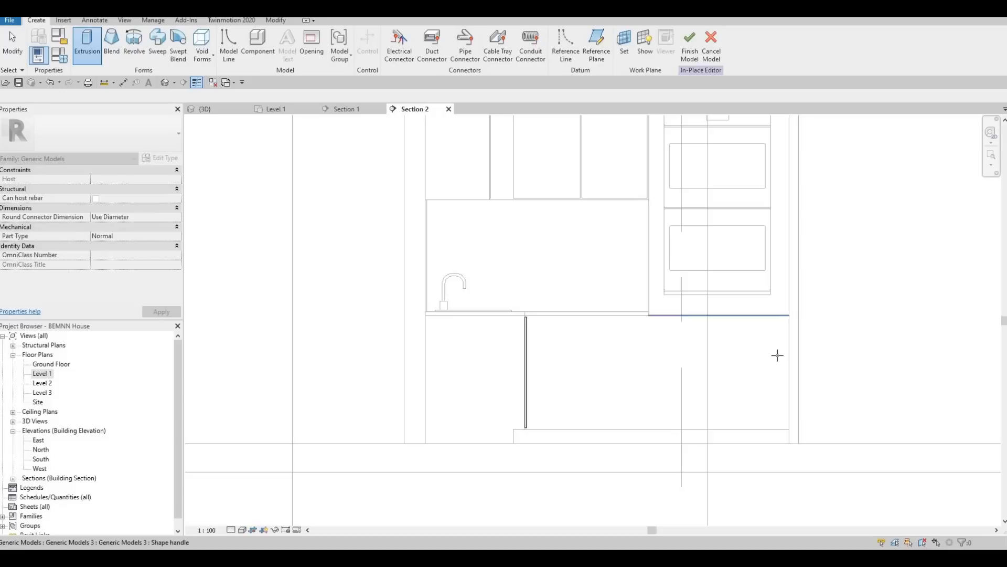
pyautogui.click(781, 433)
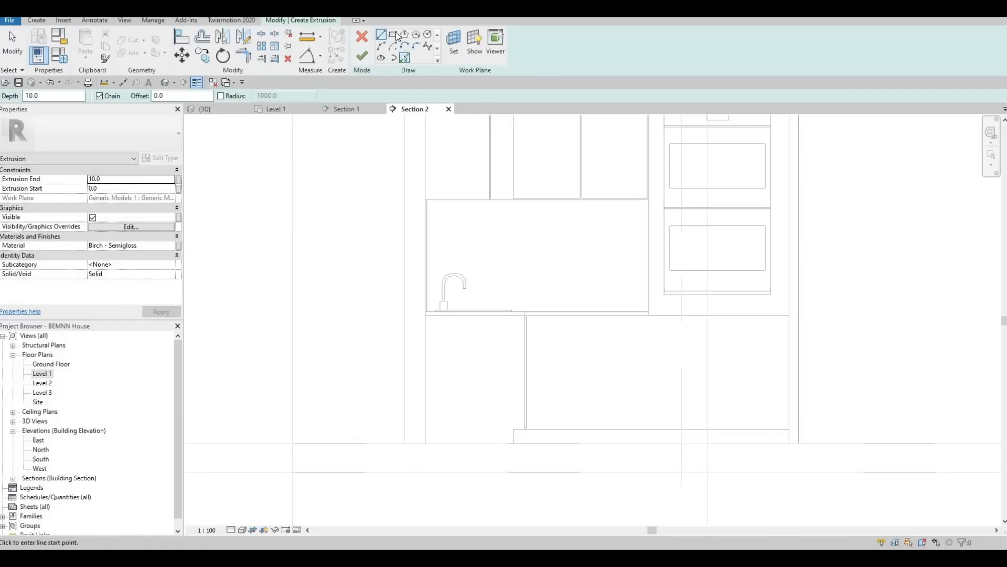
# Sketch a rectangle about 780 mm high on the base cabinet's front face, offset 10 mm inward from its edges.
pyautogui.click(394, 35)
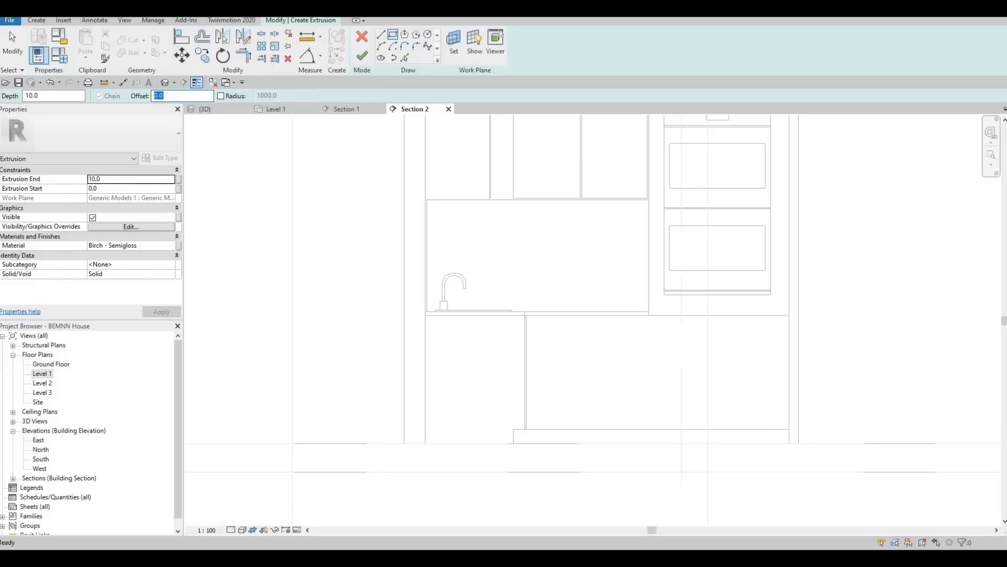
pyautogui.write('10')
pyautogui.press('Return')
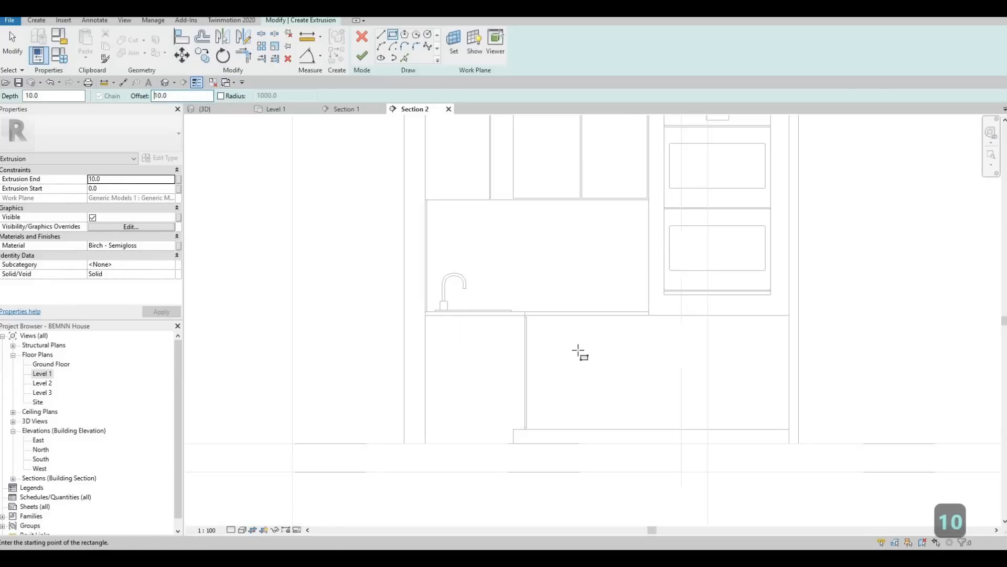
pyautogui.scroll(5, 501, 299)
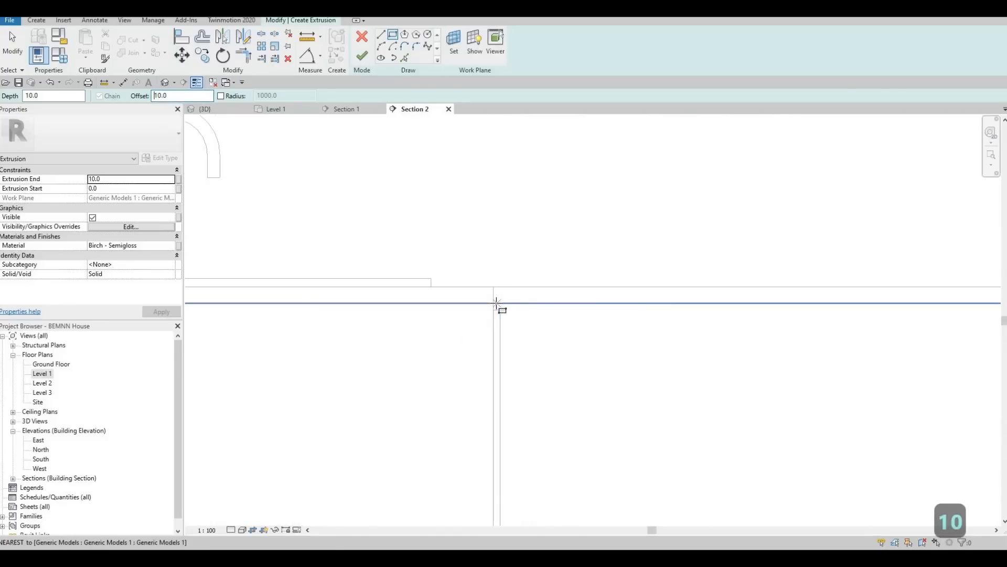
pyautogui.click(497, 304)
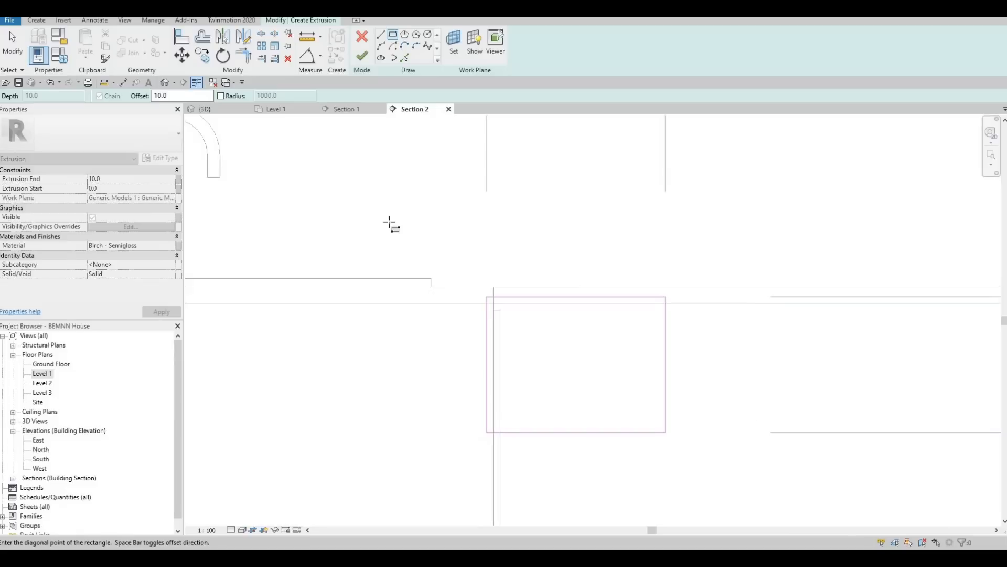
pyautogui.press('space')
pyautogui.moveTo(626, 369); pyautogui.dragTo(393, 220, button='middle')
pyautogui.scroll(-3, 654, 322)
pyautogui.moveTo(842, 369); pyautogui.dragTo(655, 321, button='middle')
pyautogui.scroll(4, 654, 323)
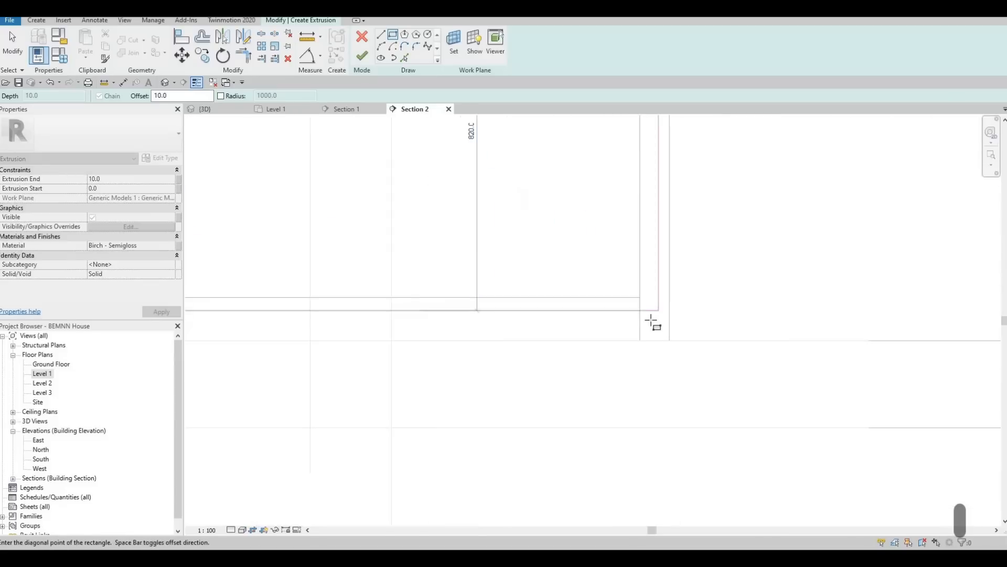
pyautogui.click(633, 315)
pyautogui.scroll(-5, 735, 331)
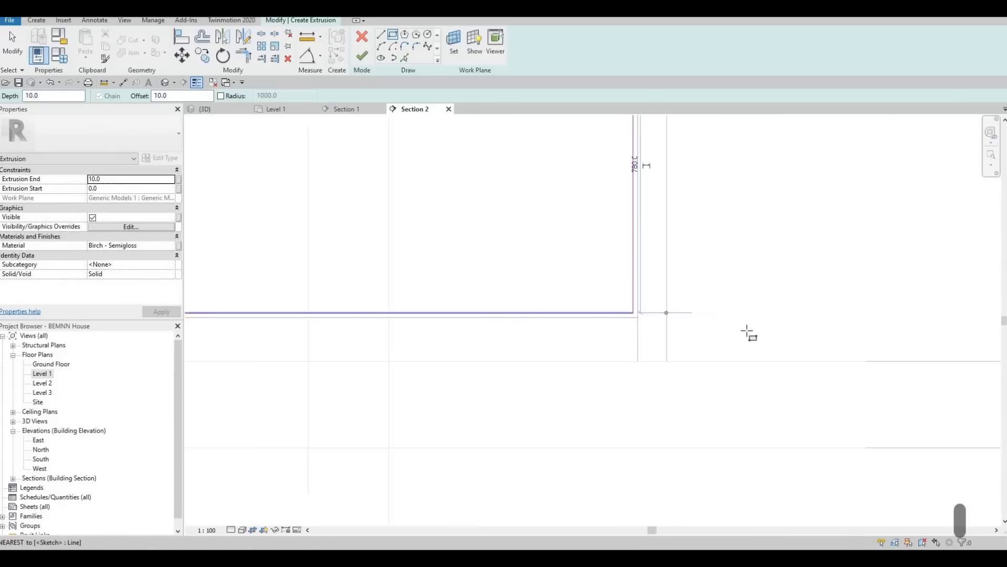
pyautogui.press('Escape')
pyautogui.press('Escape')
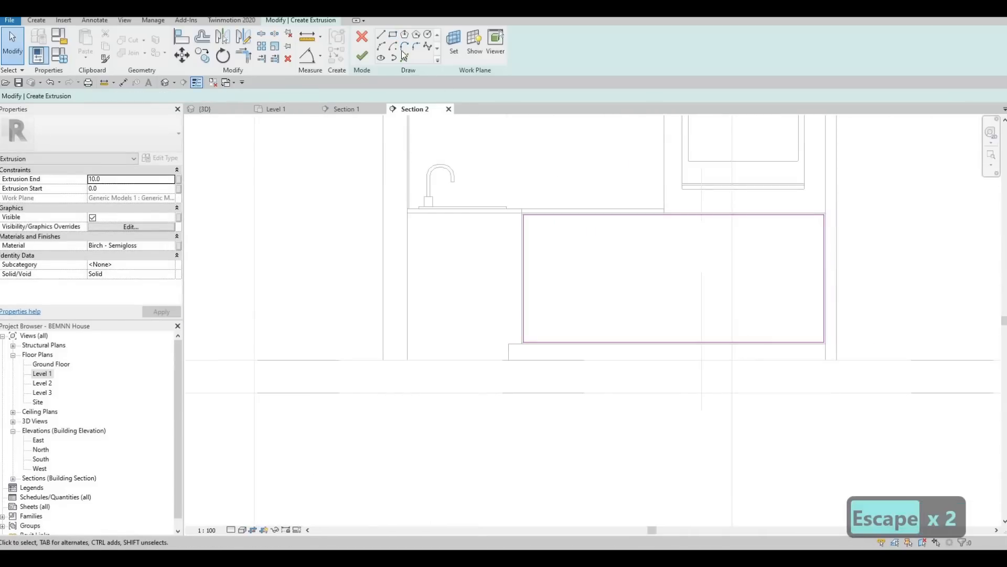
# Divide the base cabinet rectangle with three vertical lines, one at its midpoint and one about 440 mm from each side edge.
pyautogui.press('l')
pyautogui.press('i')
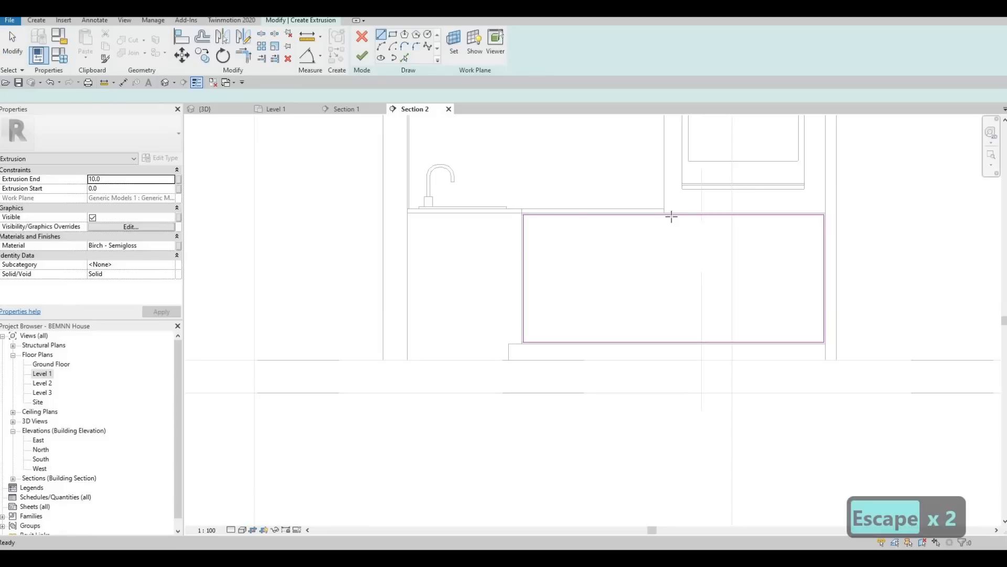
pyautogui.click(672, 214)
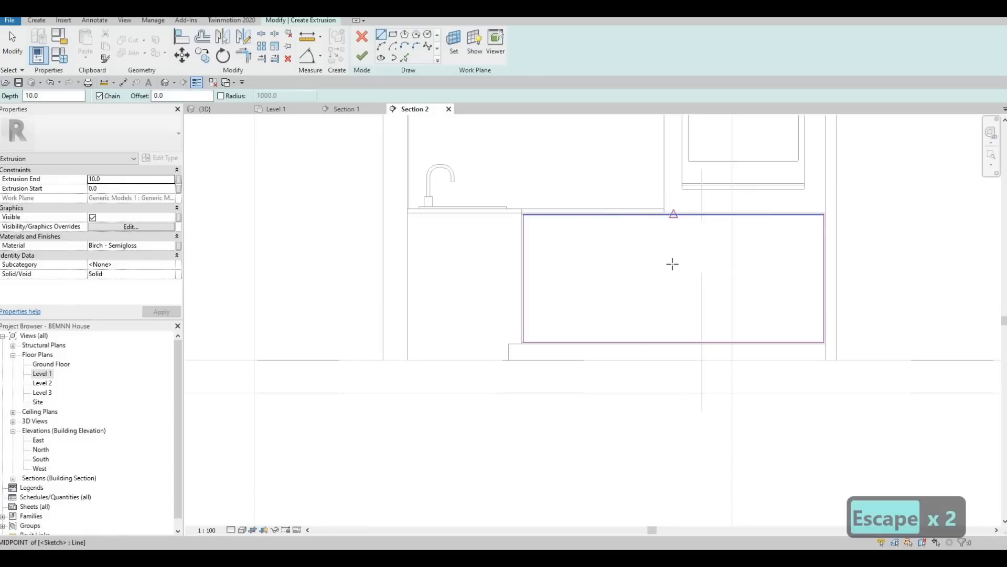
pyautogui.click(674, 342)
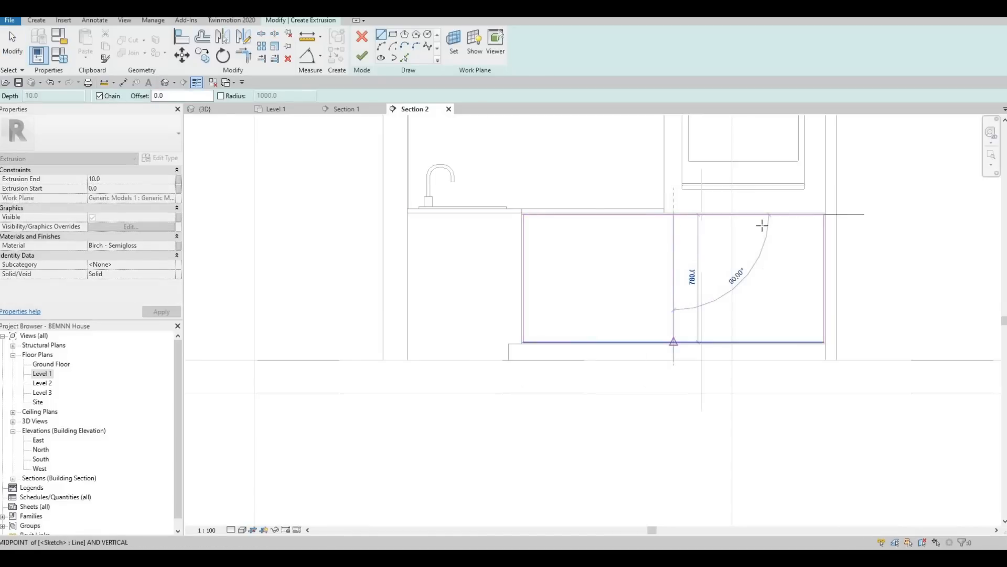
pyautogui.press('Escape')
pyautogui.click(752, 214)
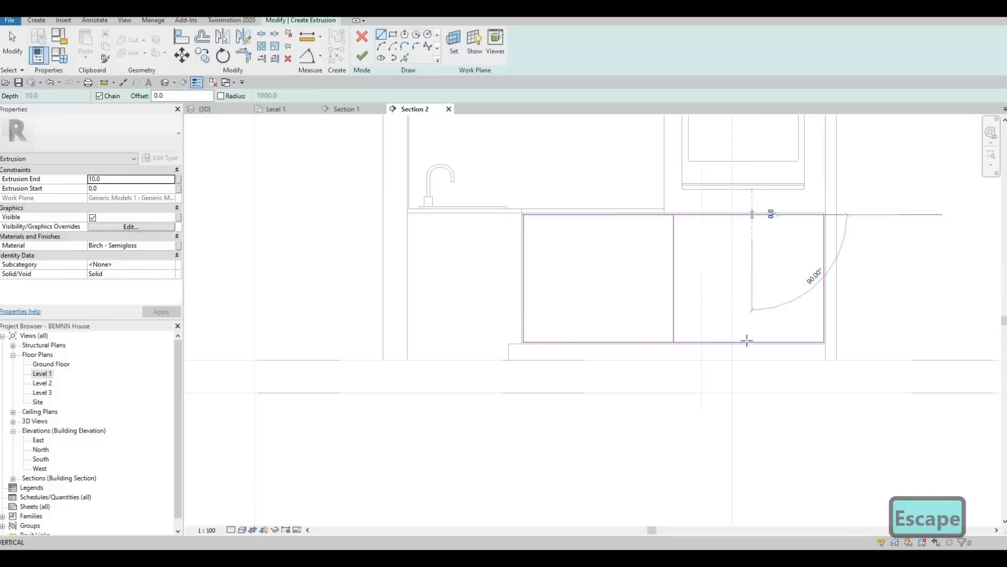
pyautogui.press('Escape')
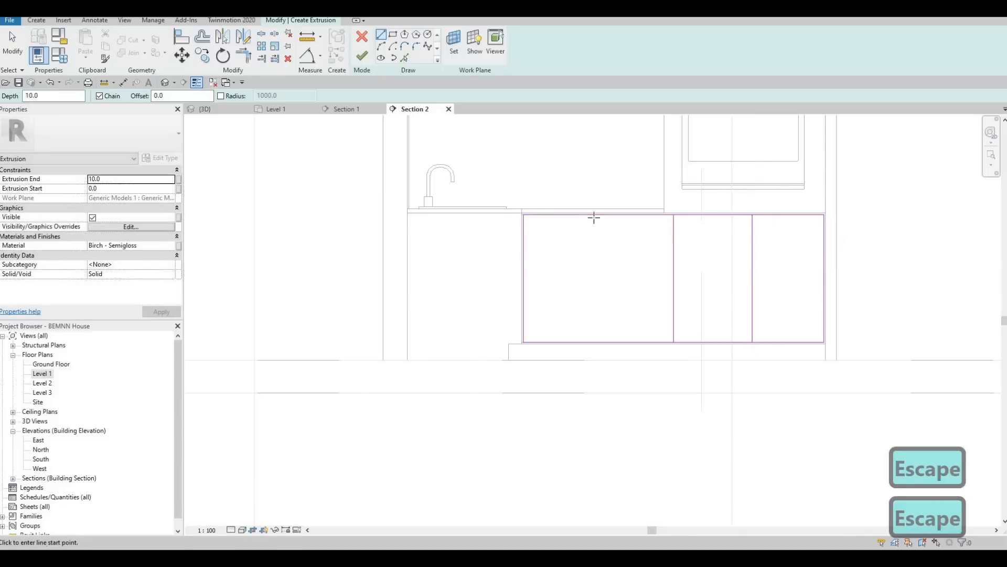
pyautogui.click(595, 214)
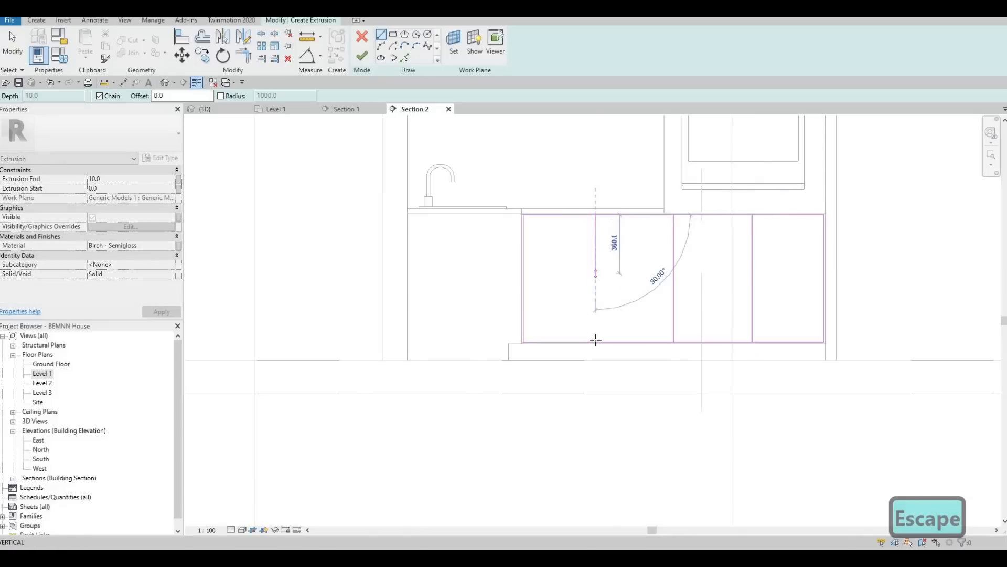
pyautogui.click(596, 342)
pyautogui.press('Escape')
pyautogui.press('Escape')
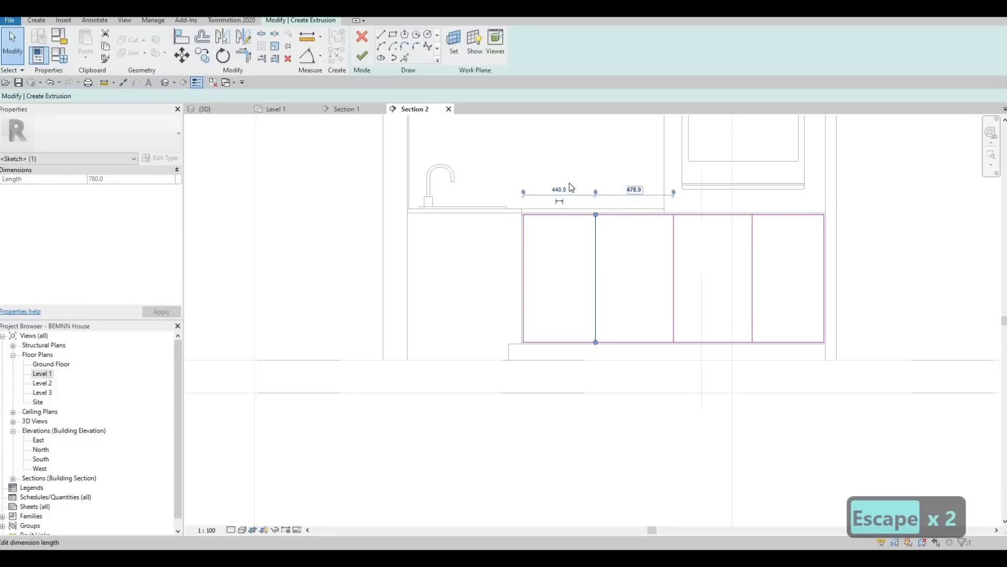
# Set the two outer dividing lines 450 mm from the rectangle's nearest side edges.
pyautogui.click(560, 190)
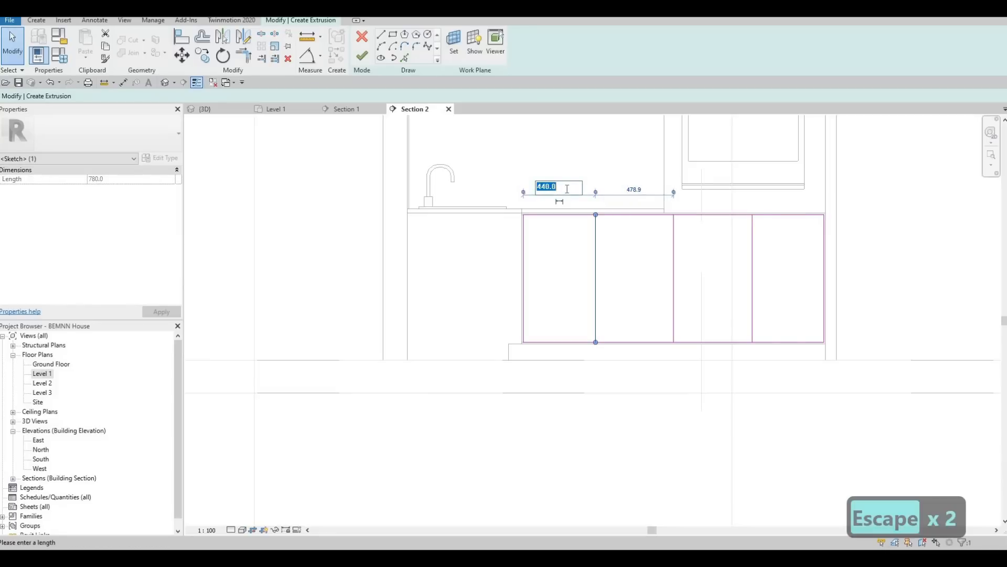
pyautogui.write('450')
pyautogui.press('Return')
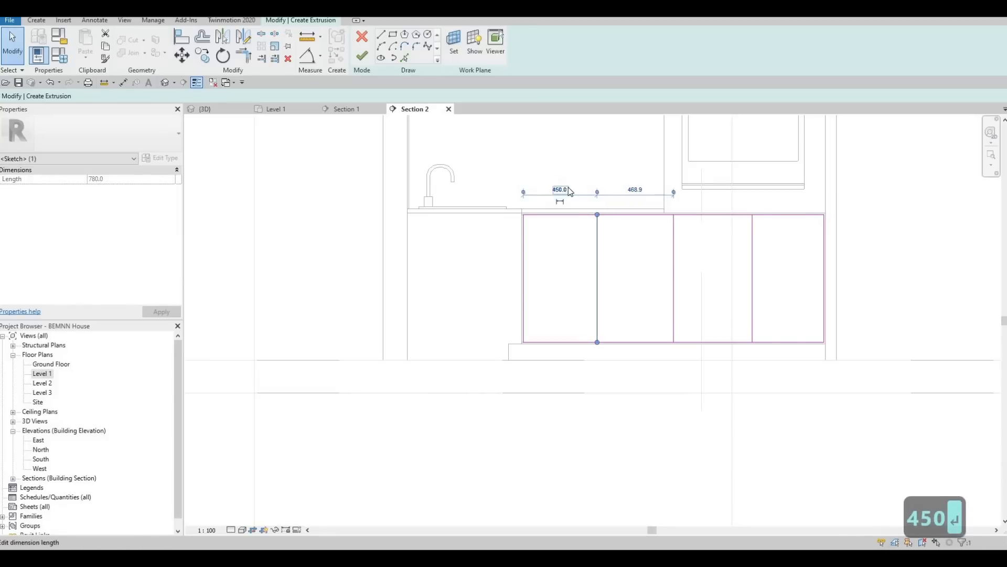
pyautogui.press('Escape')
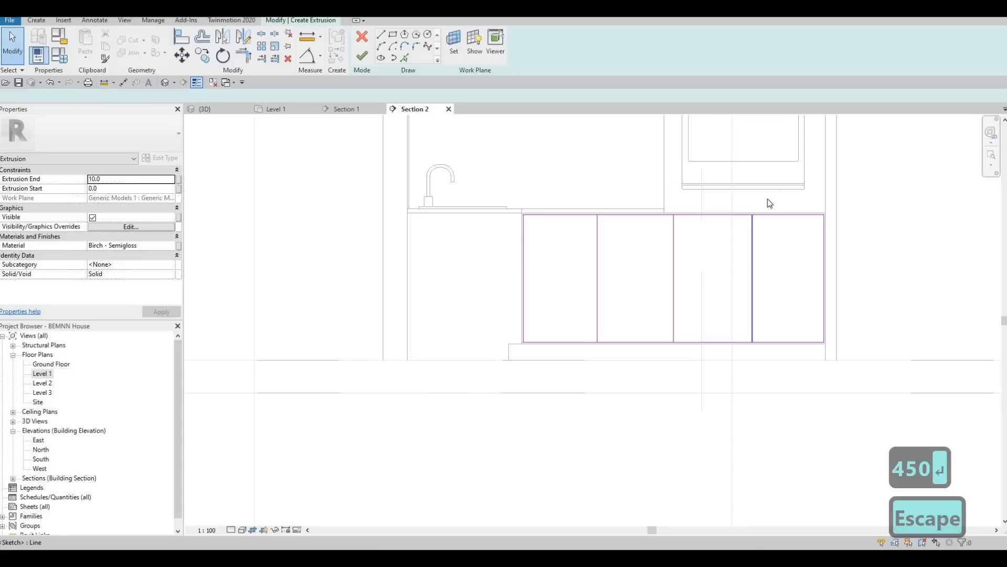
pyautogui.click(752, 226)
pyautogui.click(786, 189)
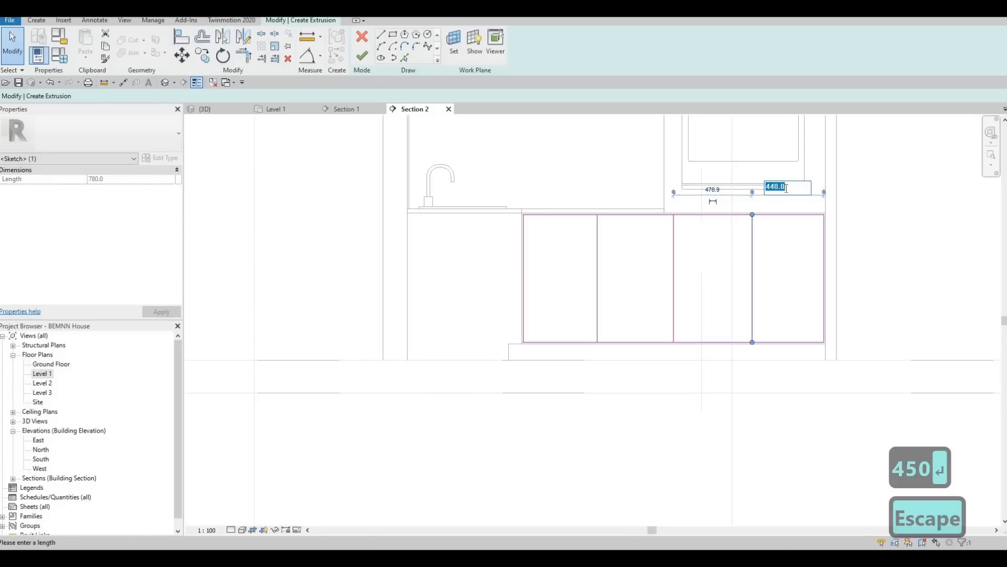
pyautogui.write('450')
pyautogui.press('Return')
pyautogui.press('Escape')
pyautogui.press('Escape')
pyautogui.press('Escape')
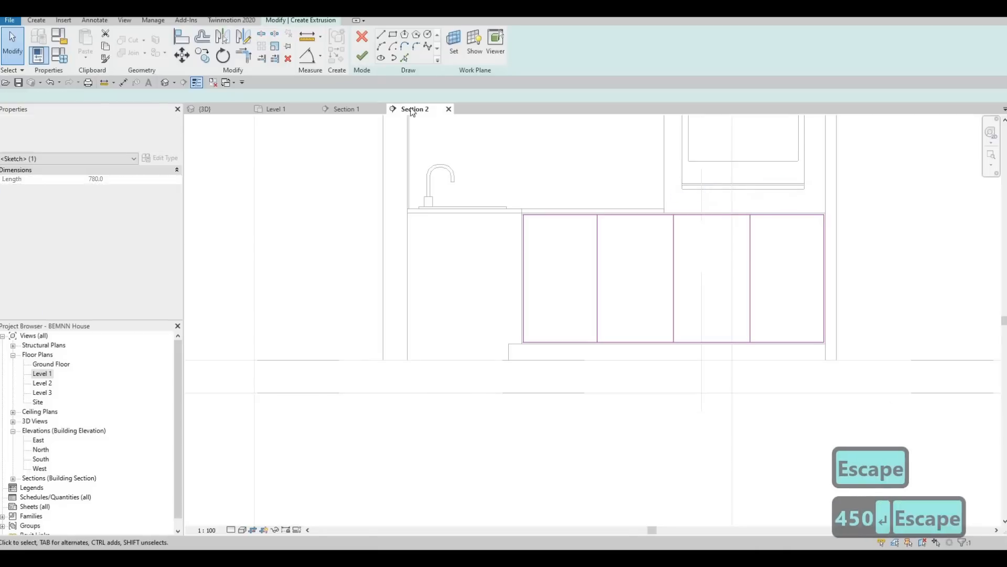
# Add parallel copies of the left and right dividing lines, each offset 10 mm toward the rectangle's centre.
pyautogui.click(405, 58)
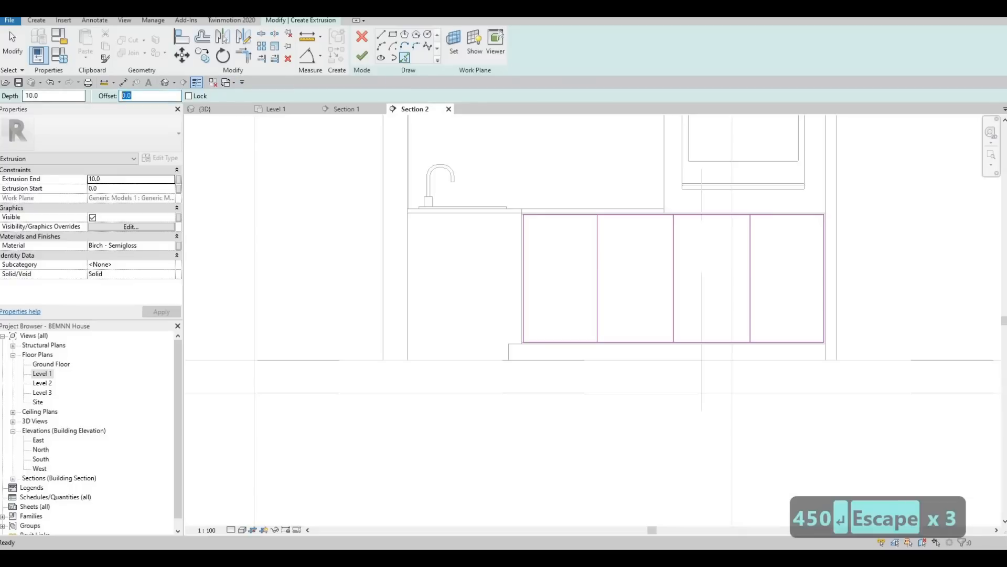
pyautogui.write('1')
pyautogui.press('Return')
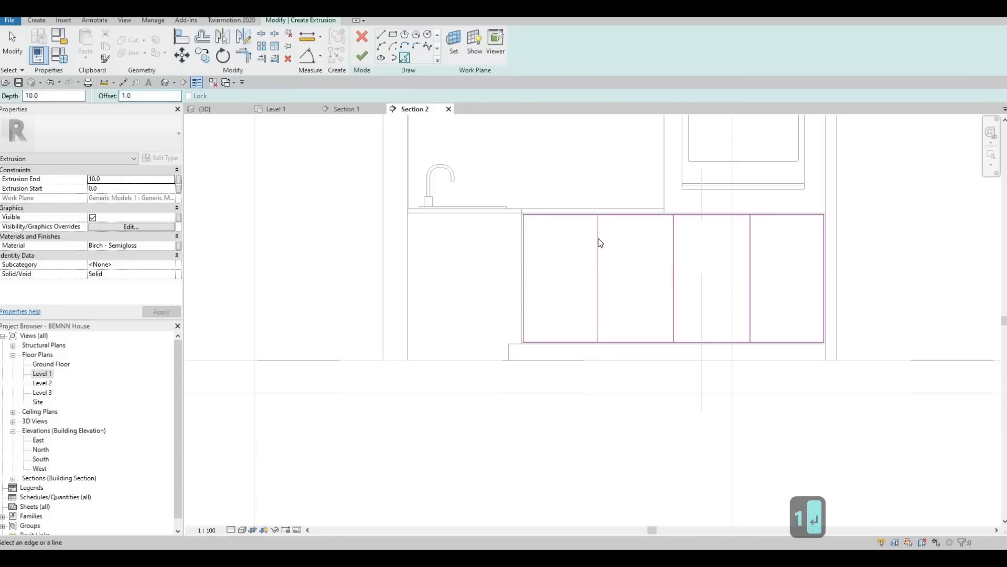
pyautogui.scroll(4, 598, 223)
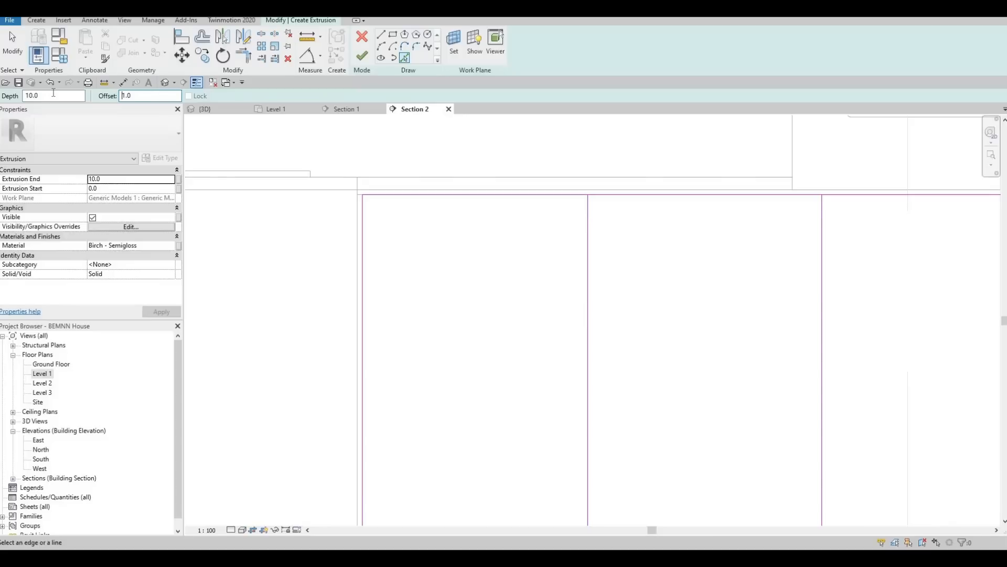
pyautogui.write('10')
pyautogui.press('Return')
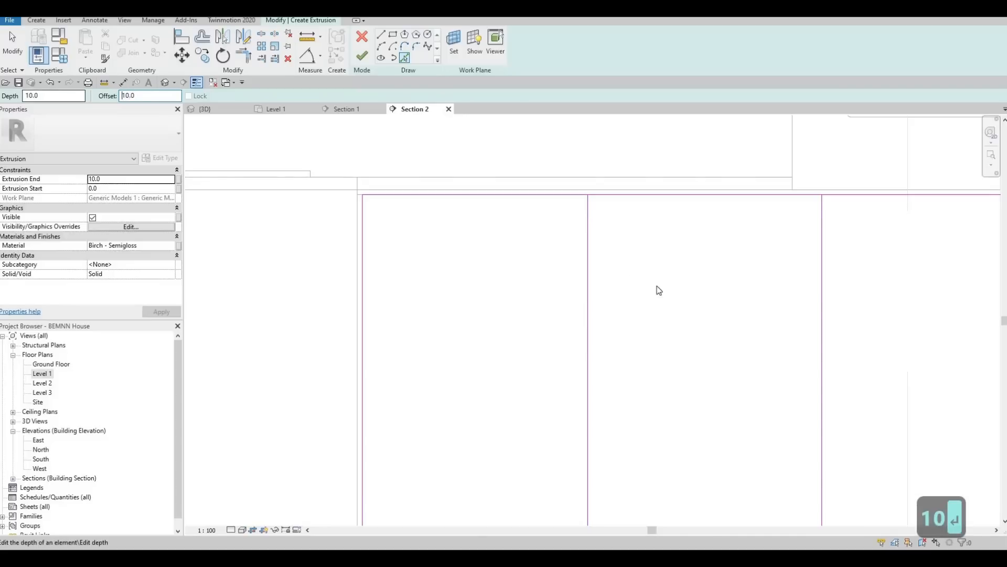
pyautogui.click(590, 242)
pyautogui.scroll(-2, 609, 259)
pyautogui.moveTo(841, 281); pyautogui.dragTo(676, 244, button='middle')
pyautogui.scroll(-2, 682, 244)
pyautogui.scroll(3, 718, 238)
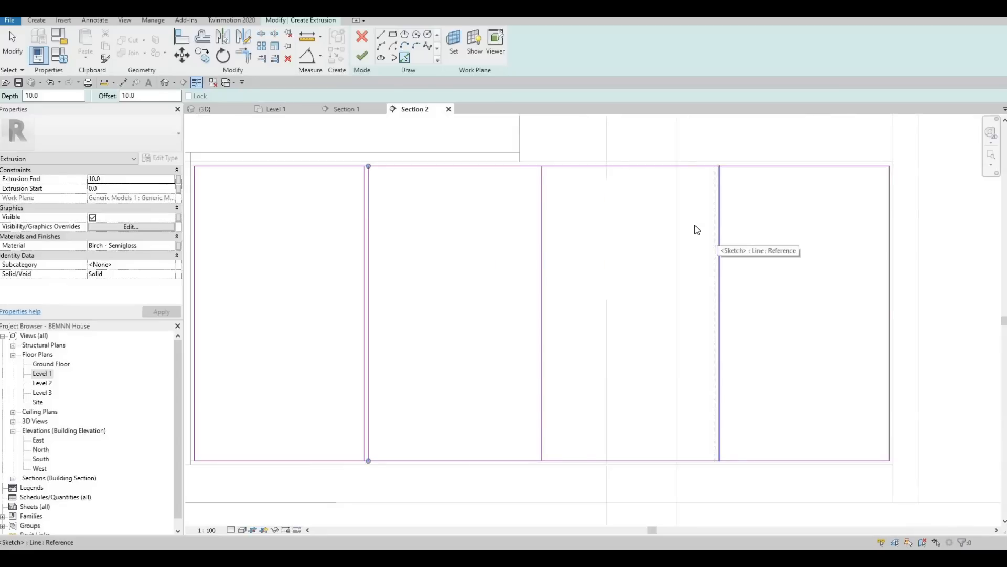
pyautogui.click(697, 225)
pyautogui.scroll(-2, 698, 225)
pyautogui.press('Escape')
pyautogui.press('Escape')
pyautogui.press('Escape')
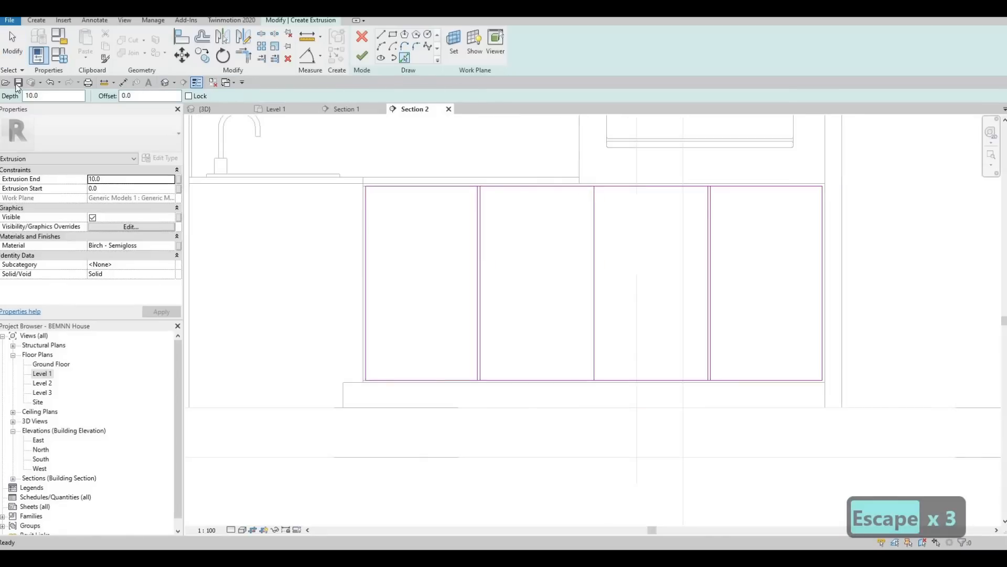
# Add a parallel copy of the centre dividing line, offset 10 mm to its right.
pyautogui.write('10')
pyautogui.press('Return')
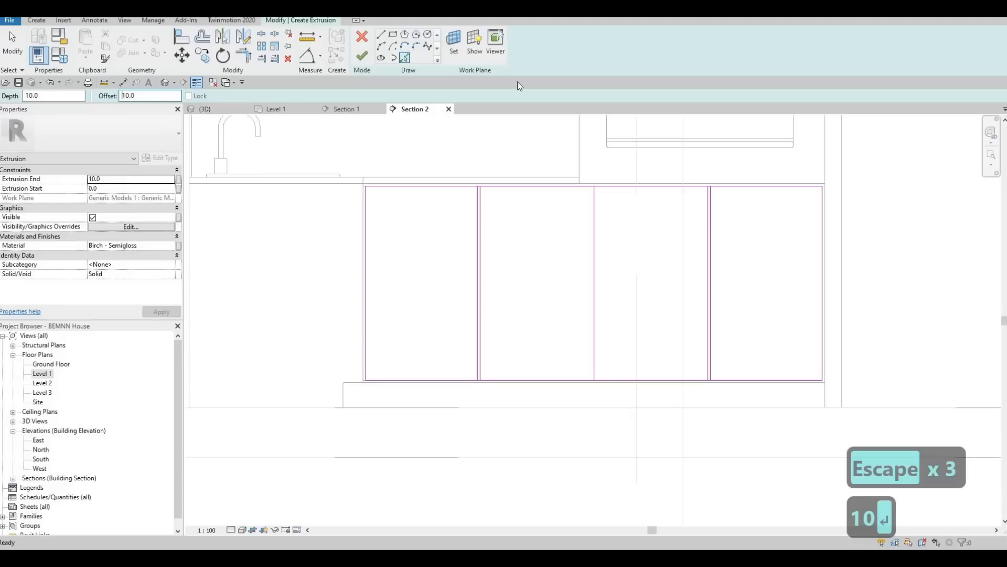
pyautogui.click(595, 218)
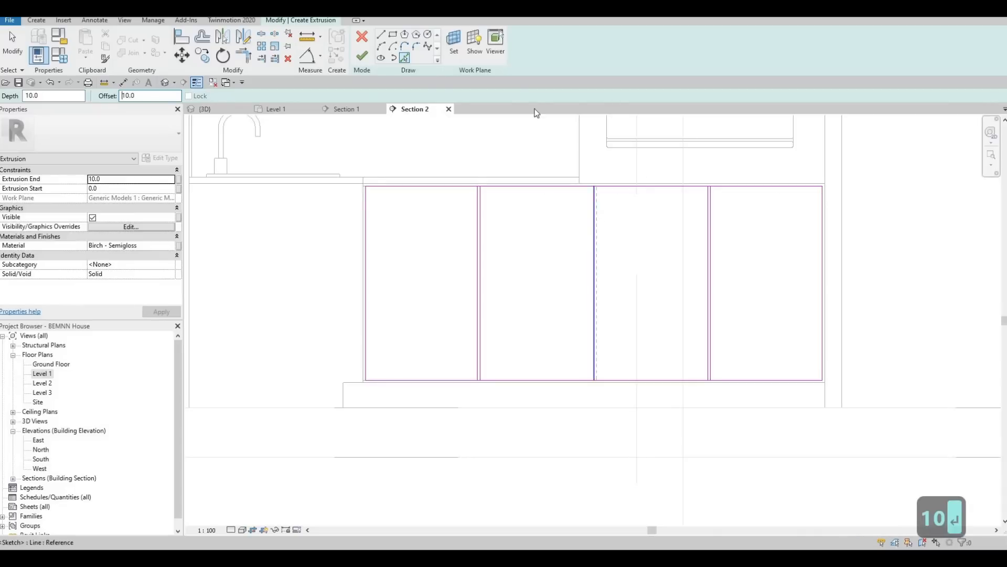
pyautogui.press('Escape')
pyautogui.press('Escape')
pyautogui.press('Escape')
# Split the rectangle's top edge within each of the three gaps between the door panels.
pyautogui.press('s')
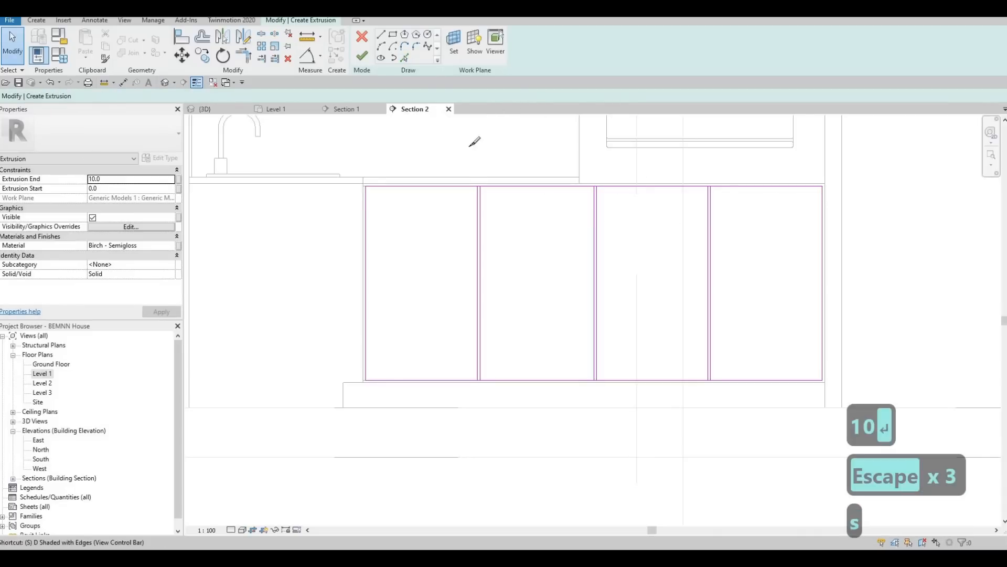
pyautogui.press('l')
pyautogui.scroll(1, 469, 193)
pyautogui.scroll(4, 474, 190)
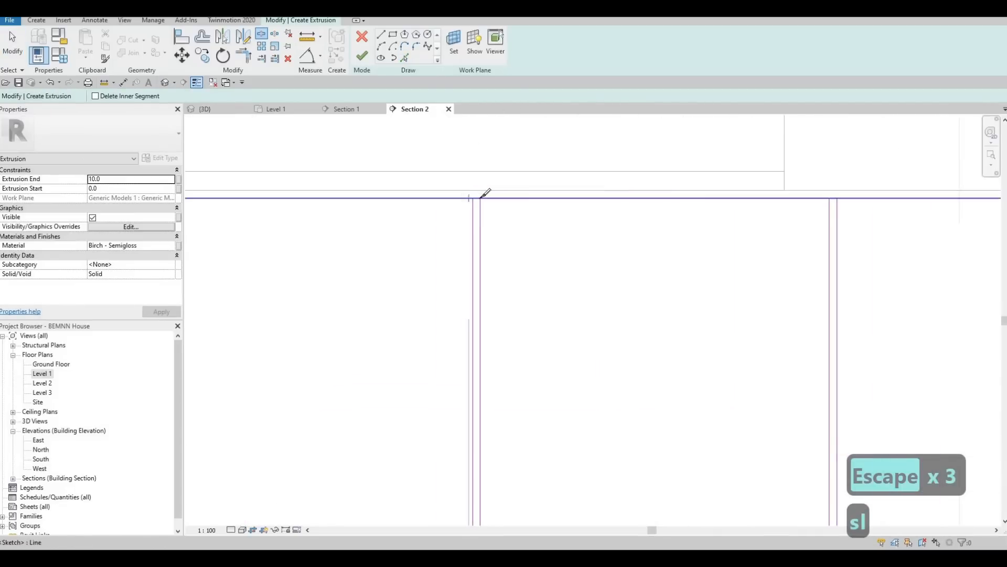
pyautogui.scroll(-2, 798, 206)
pyautogui.scroll(2, 798, 193)
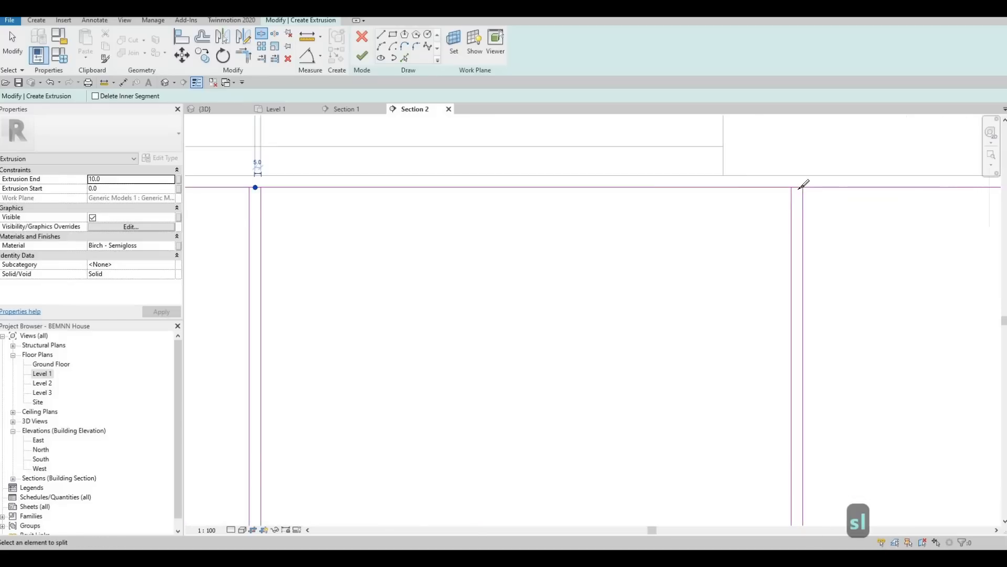
pyautogui.click(797, 187)
pyautogui.scroll(-3, 777, 196)
pyautogui.scroll(-1, 745, 181)
pyautogui.moveTo(861, 184); pyautogui.dragTo(603, 177, button='middle')
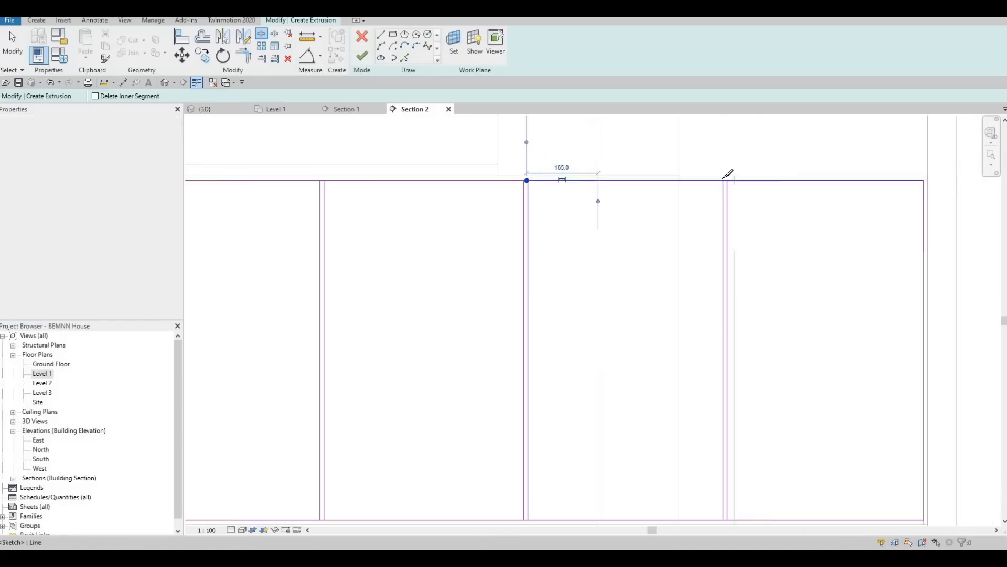
pyautogui.scroll(3, 727, 178)
pyautogui.click(716, 175)
pyautogui.scroll(-4, 742, 152)
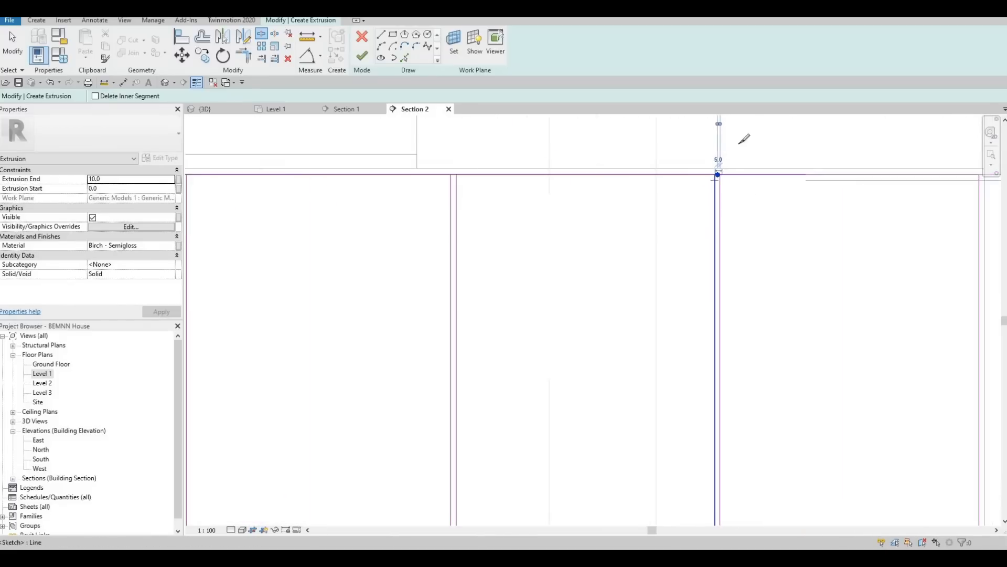
# Split the rectangle's bottom edge within each of the three gaps between the door panels.
pyautogui.moveTo(716, 430); pyautogui.dragTo(756, 191, button='middle')
pyautogui.scroll(4, 755, 191)
pyautogui.click(756, 193)
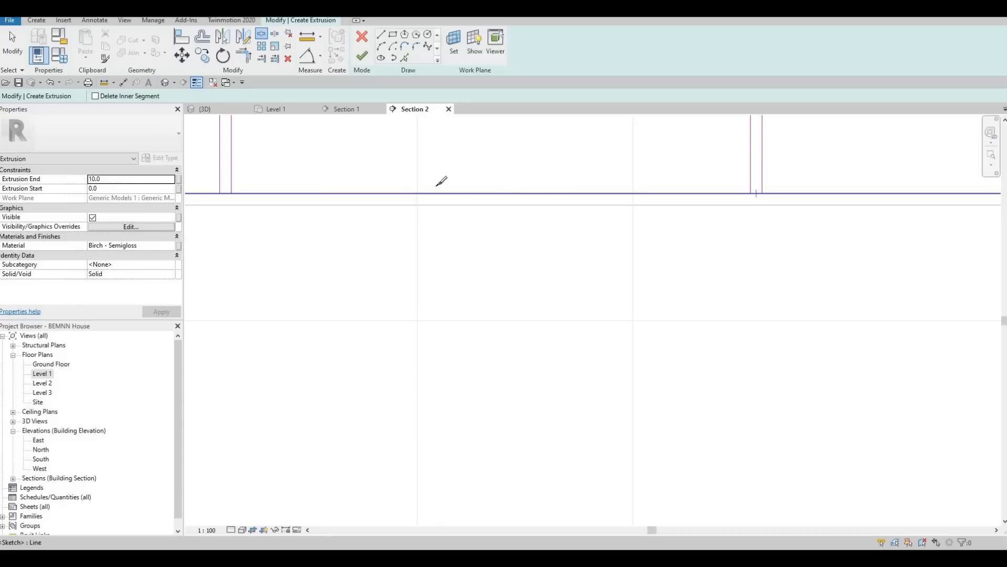
pyautogui.scroll(-2, 508, 191)
pyautogui.moveTo(346, 196); pyautogui.dragTo(639, 218, button='middle')
pyautogui.scroll(2, 639, 217)
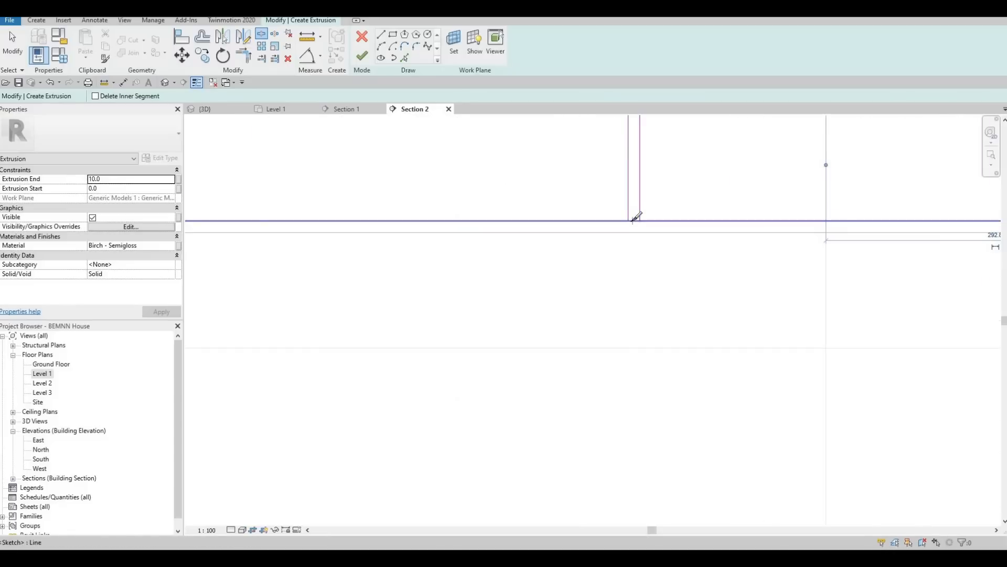
pyautogui.scroll(2, 635, 219)
pyautogui.click(634, 220)
pyautogui.scroll(-3, 644, 224)
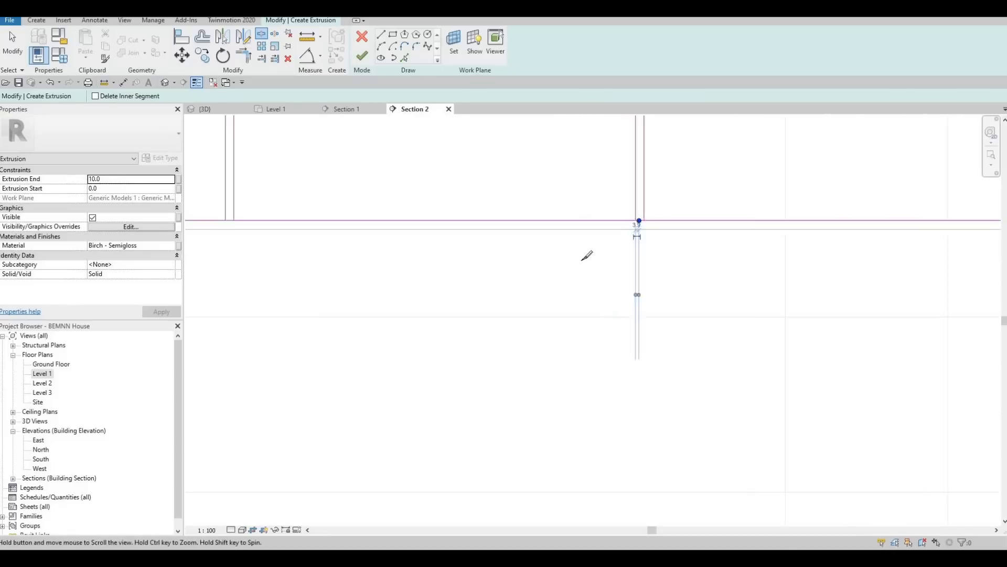
pyautogui.moveTo(268, 224); pyautogui.dragTo(601, 255, button='middle')
pyautogui.scroll(2, 605, 251)
pyautogui.click(590, 247)
pyautogui.scroll(-3, 540, 305)
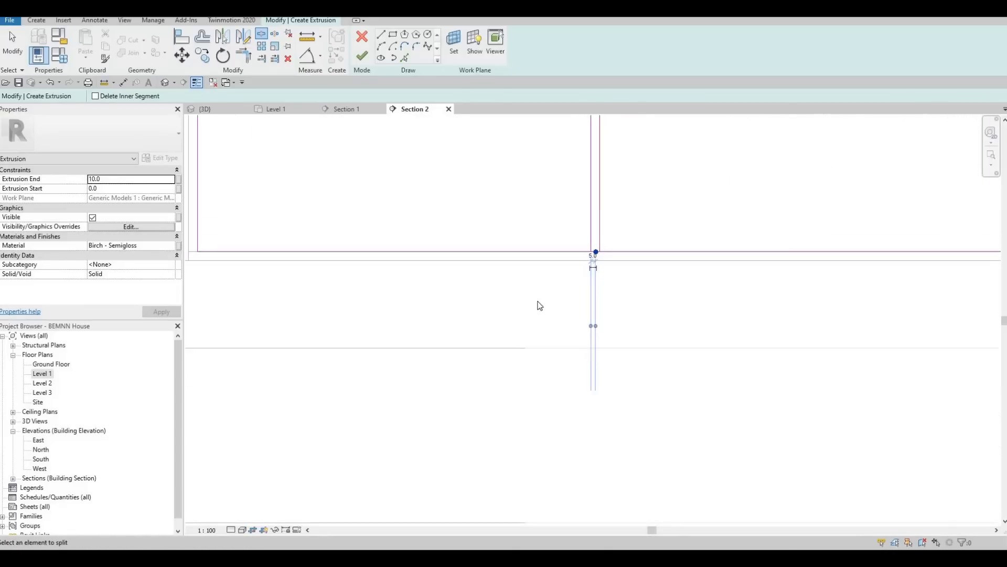
pyautogui.scroll(-2, 540, 307)
pyautogui.press('Escape')
pyautogui.press('Escape')
# Trim the top edge and dividing lines into clean corners at each of the three gaps between the door panels.
pyautogui.press('t')
pyautogui.press('r')
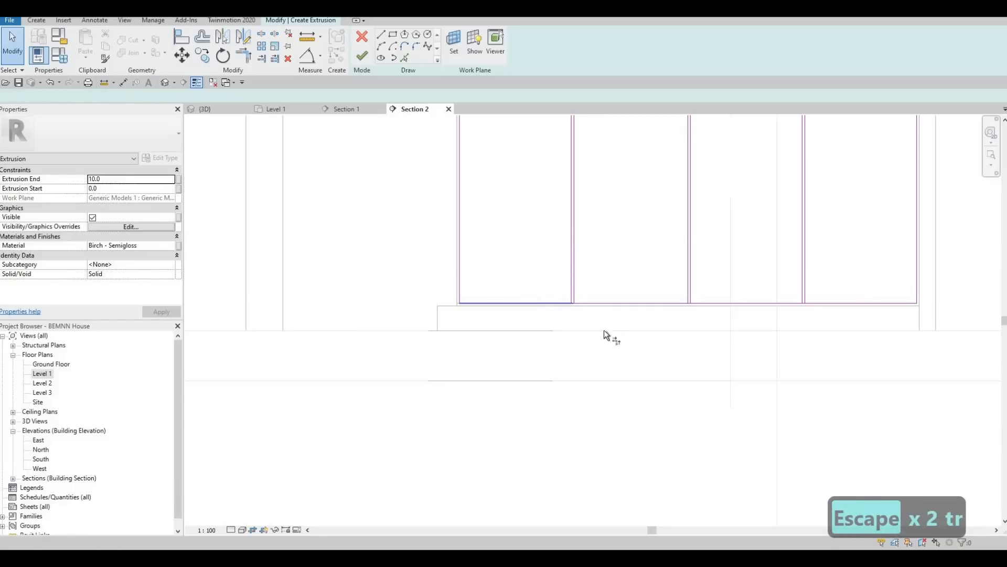
pyautogui.moveTo(566, 223); pyautogui.dragTo(567, 341, button='middle')
pyautogui.scroll(2, 560, 244)
pyautogui.click(563, 247)
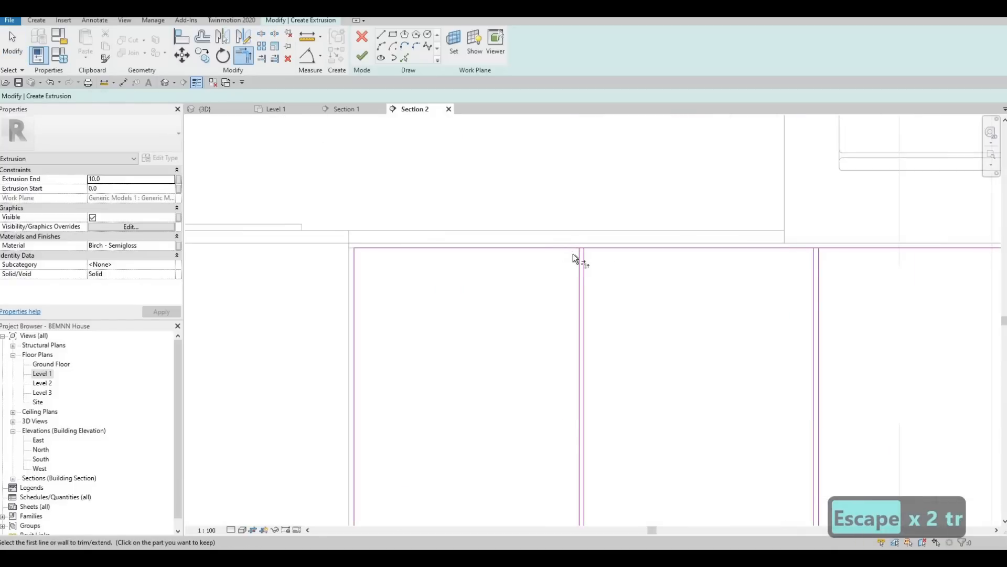
pyautogui.click(576, 259)
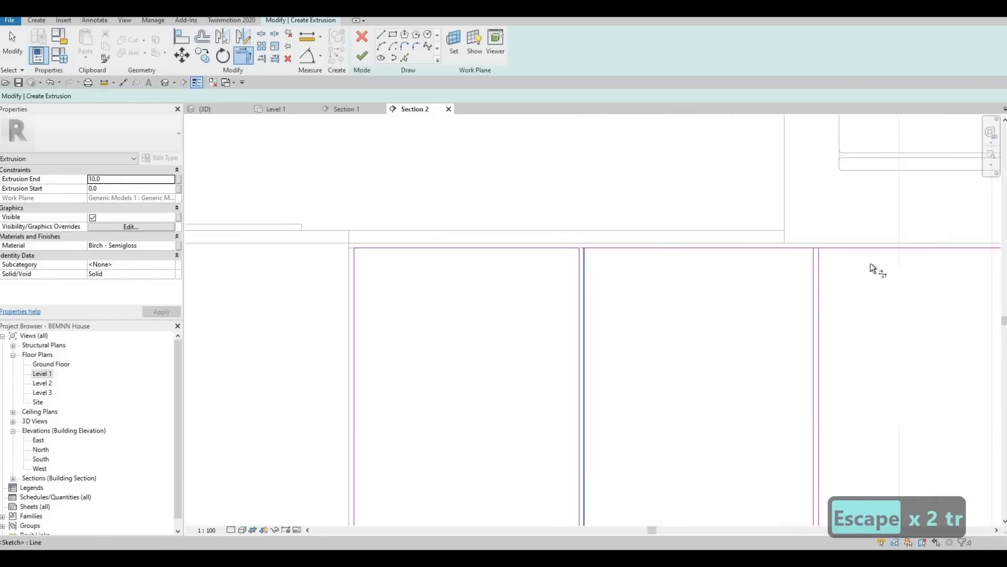
pyautogui.click(801, 249)
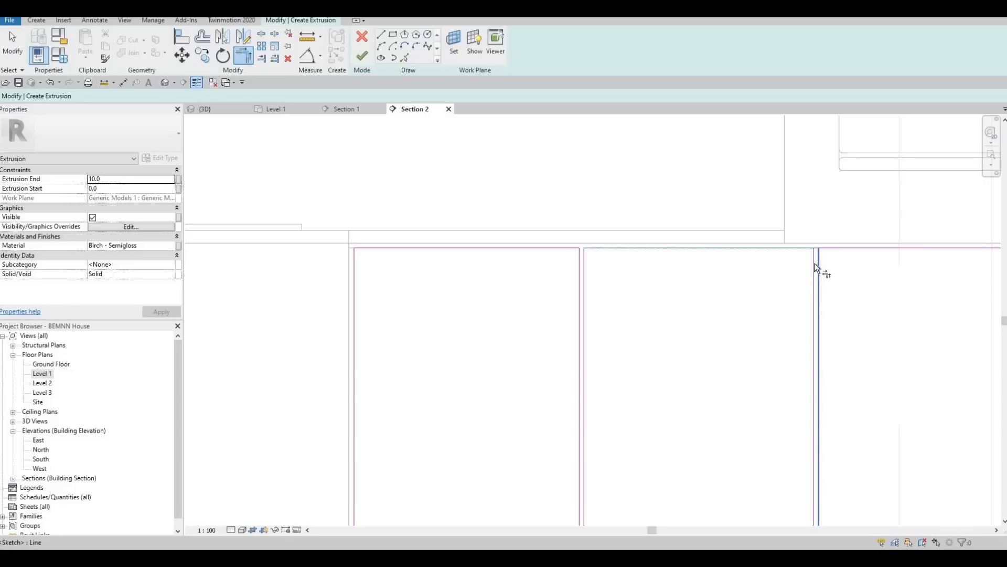
pyautogui.click(830, 253)
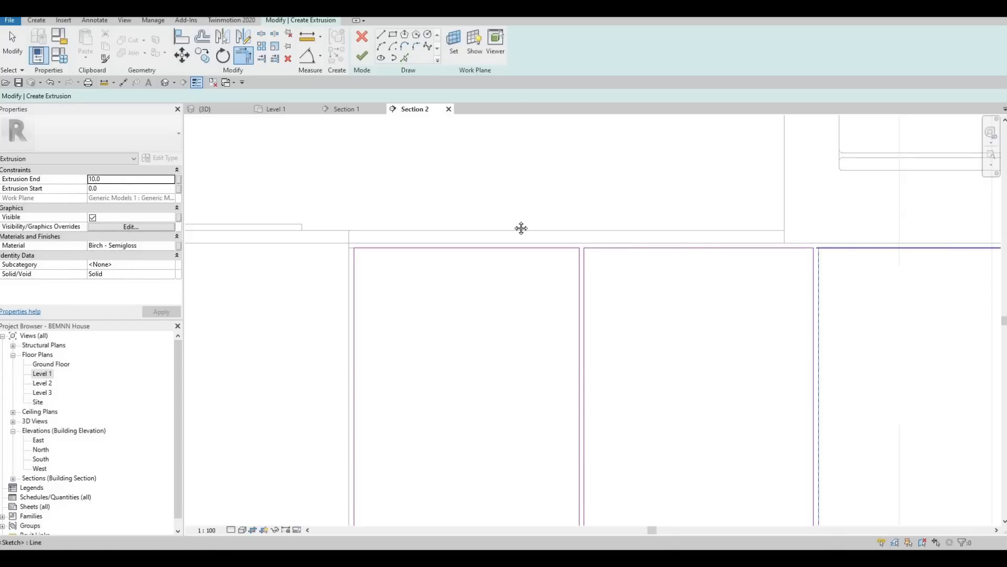
pyautogui.scroll(-1, 617, 208)
pyautogui.moveTo(964, 243); pyautogui.dragTo(640, 202, button='middle')
pyautogui.click(657, 213)
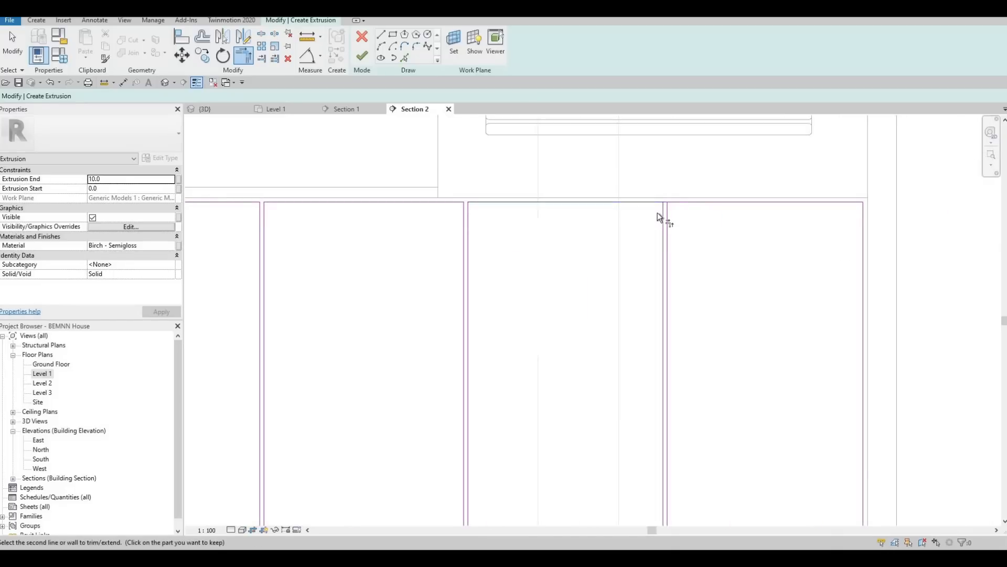
pyautogui.click(662, 217)
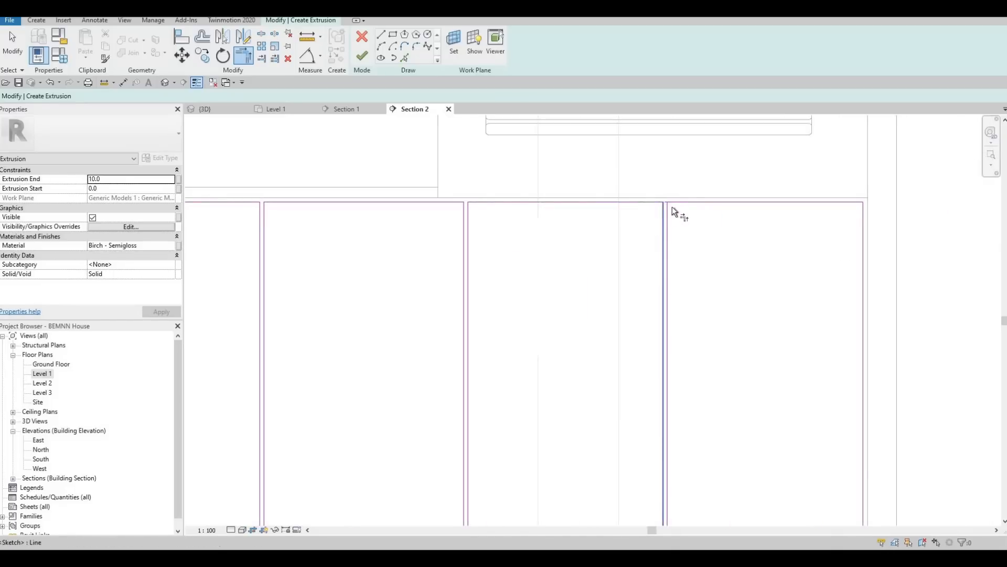
# Trim the bottom edge and dividing lines at the three gaps so the four door panels become separate closed rectangles.
pyautogui.moveTo(705, 314); pyautogui.dragTo(713, 152, button='middle')
pyautogui.scroll(-1, 709, 349)
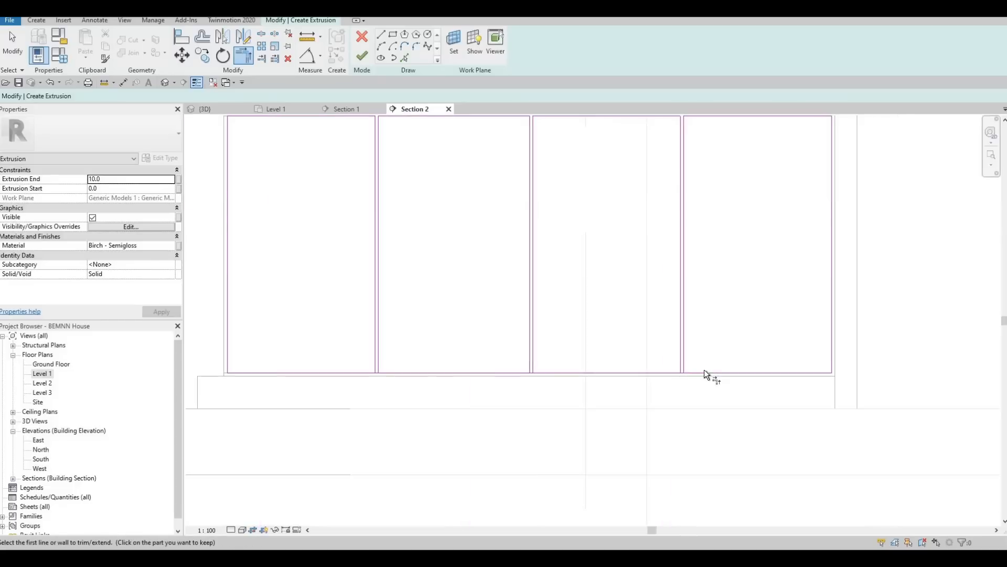
pyautogui.click(679, 358)
pyautogui.click(671, 372)
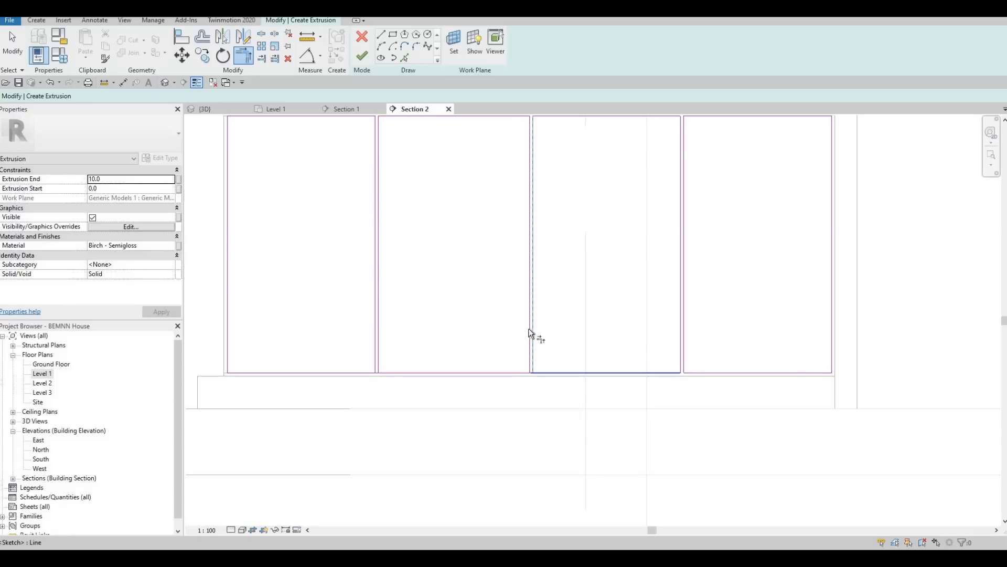
pyautogui.scroll(-2, 530, 331)
pyautogui.scroll(2, 517, 370)
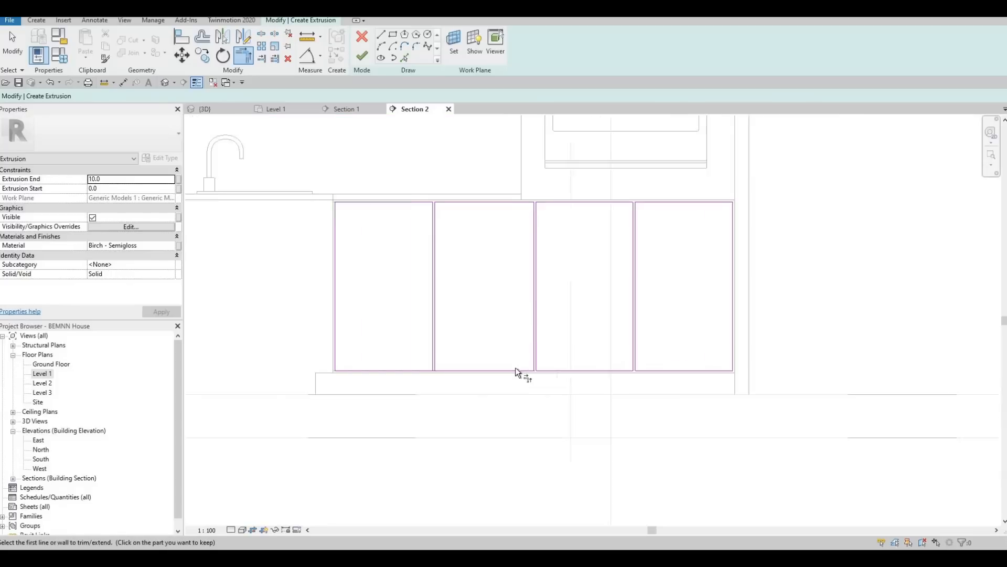
pyautogui.scroll(3, 531, 376)
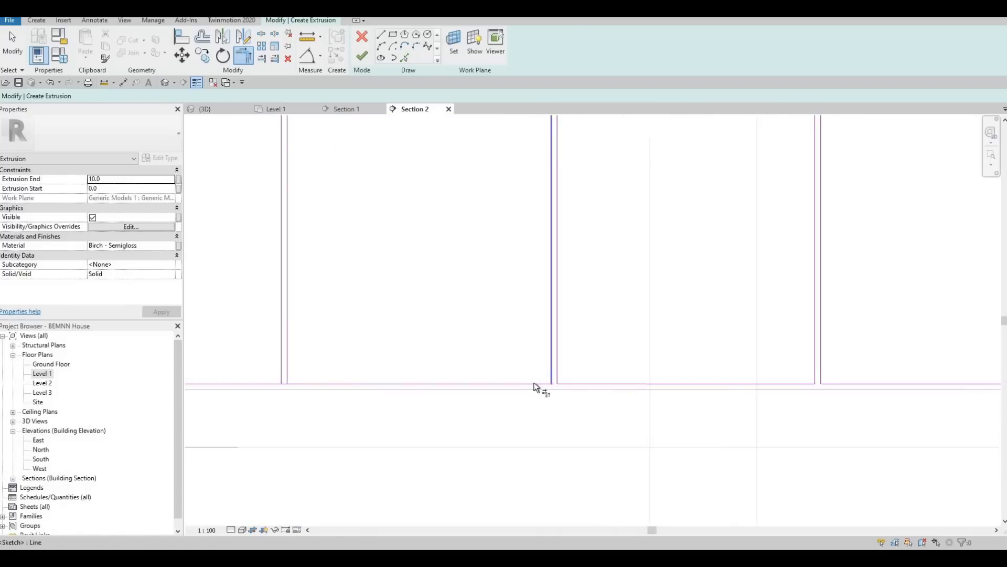
pyautogui.click(540, 382)
pyautogui.click(320, 382)
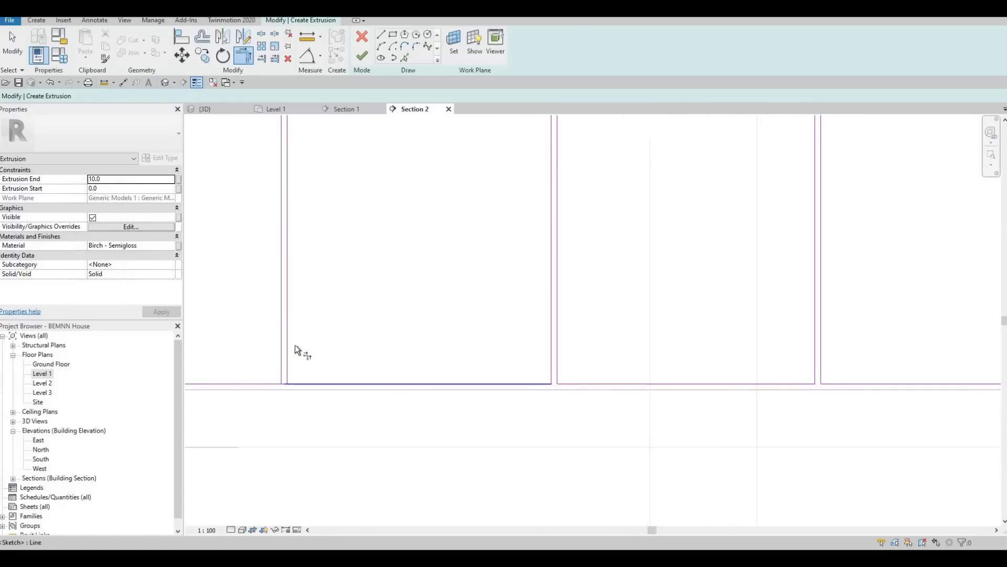
pyautogui.click(284, 335)
pyautogui.click(279, 332)
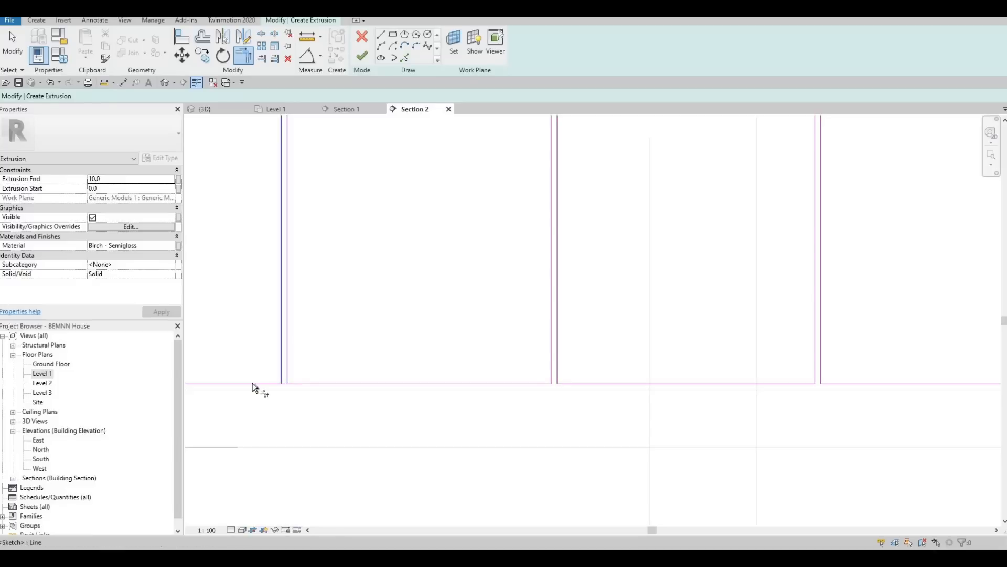
pyautogui.click(253, 382)
pyautogui.scroll(-5, 581, 309)
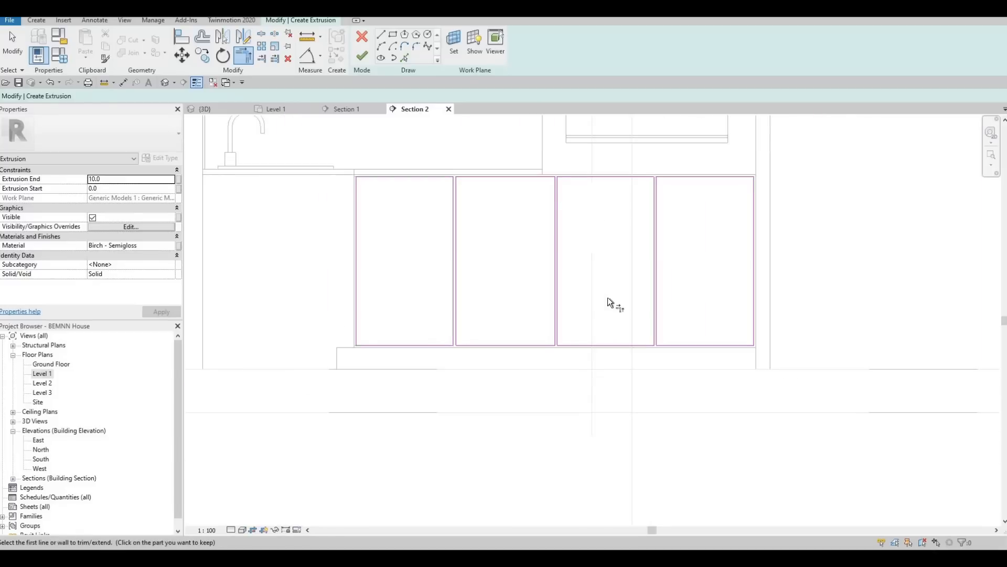
pyautogui.press('Escape')
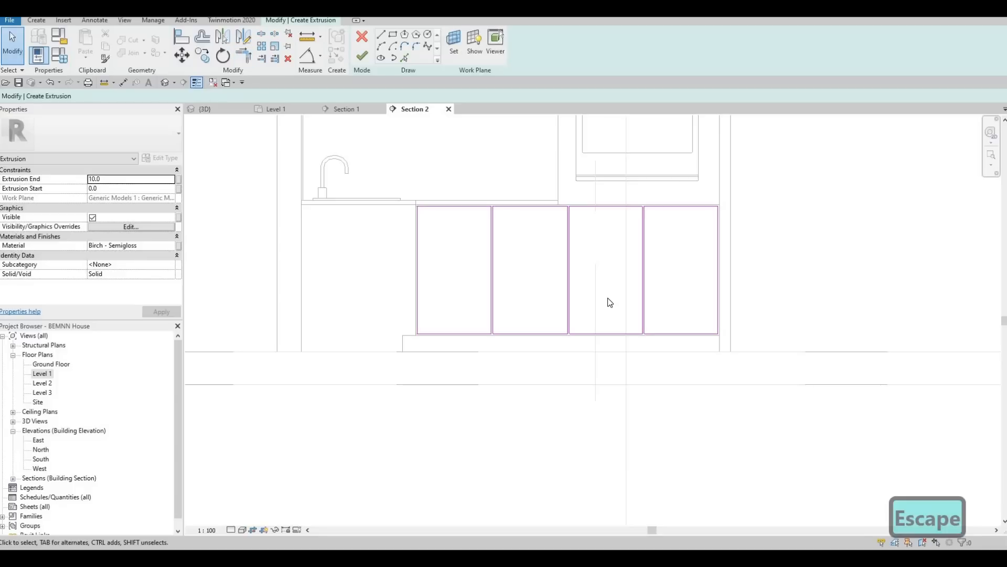
# Complete the sketch of the four base cabinet door panels and finish the in-place model.
pyautogui.scroll(-1, 608, 284)
pyautogui.moveTo(608, 284); pyautogui.dragTo(602, 328, button='middle')
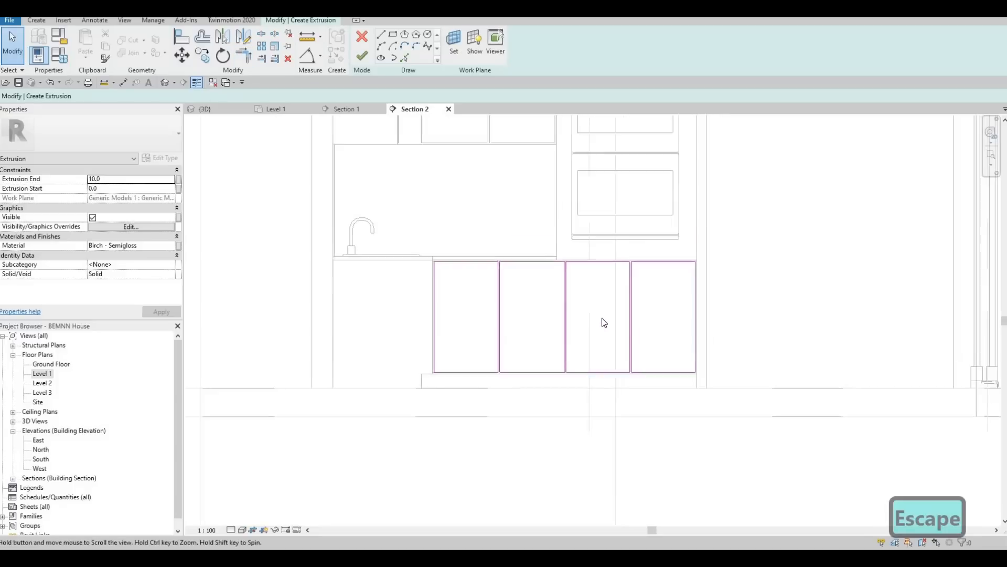
pyautogui.scroll(-2, 601, 321)
pyautogui.scroll(2, 593, 316)
pyautogui.scroll(-1, 641, 362)
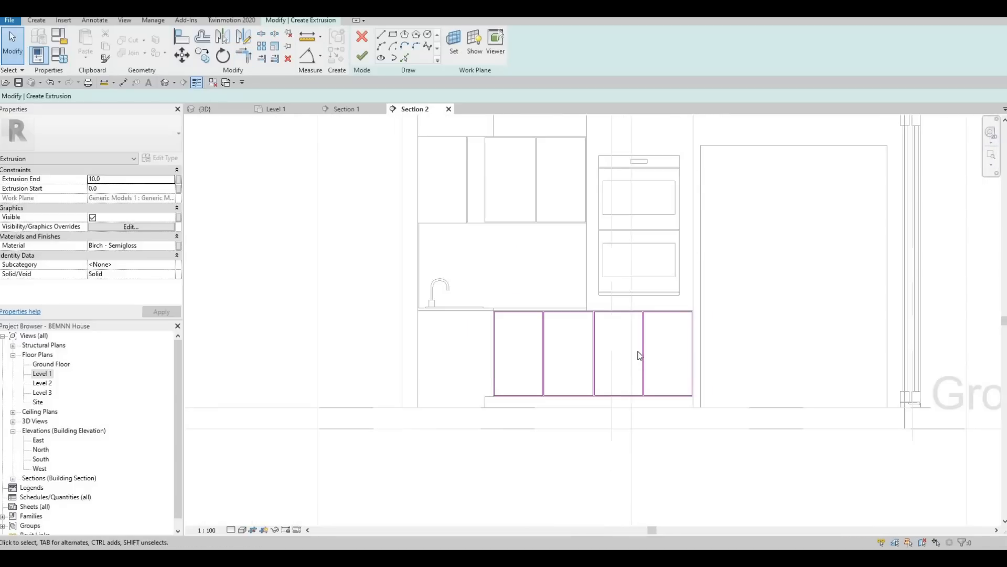
pyautogui.scroll(-1, 641, 353)
pyautogui.scroll(1, 641, 353)
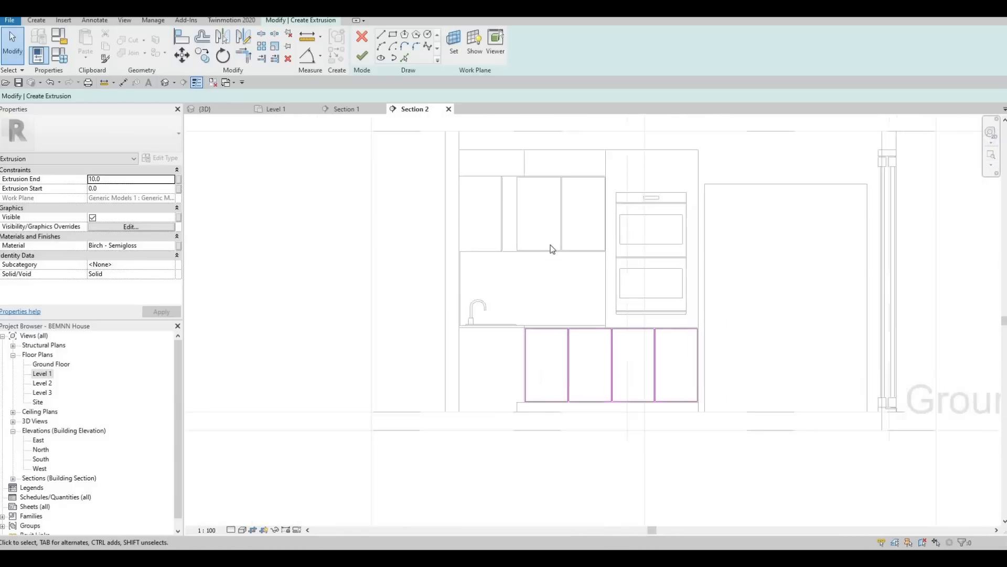
pyautogui.click(362, 57)
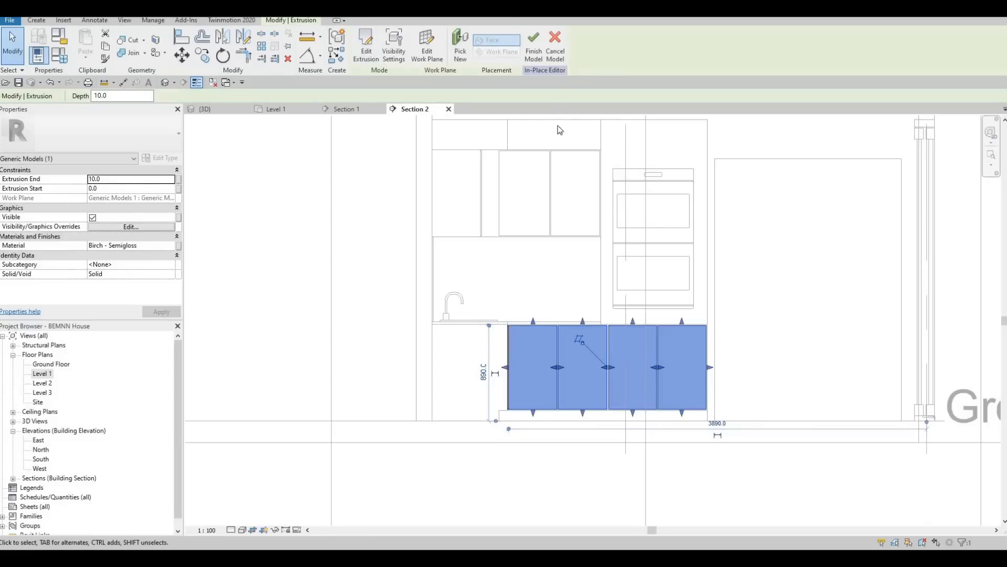
pyautogui.click(533, 47)
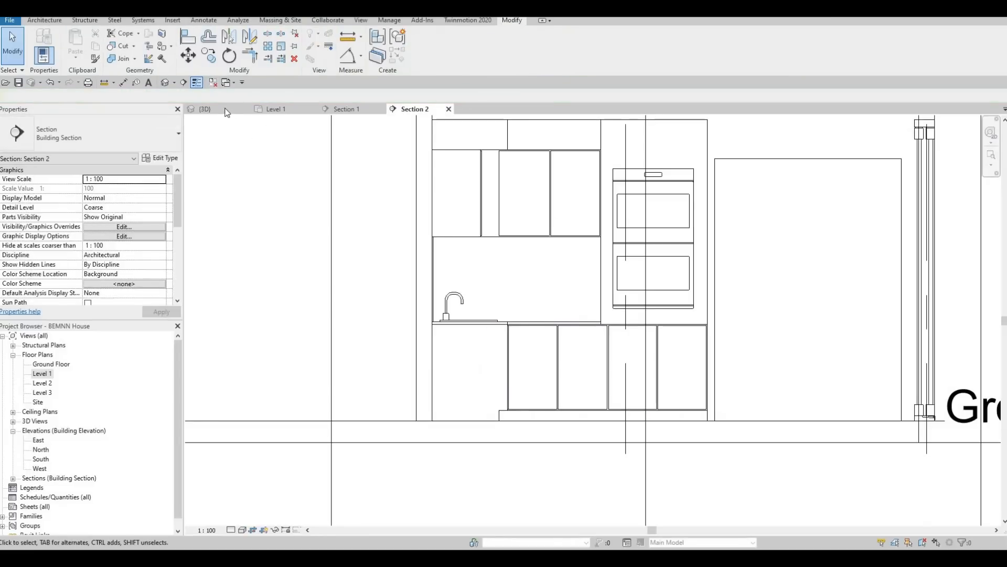
# Examine the base cabinet doors on both sides of the kitchen corner in the 3D view.
pyautogui.hotkey('ctrl', 'Tab')
pyautogui.keyDown('shift'); pyautogui.moveTo(608, 332); pyautogui.dragTo(473, 341, button='middle'); pyautogui.keyUp('shift')
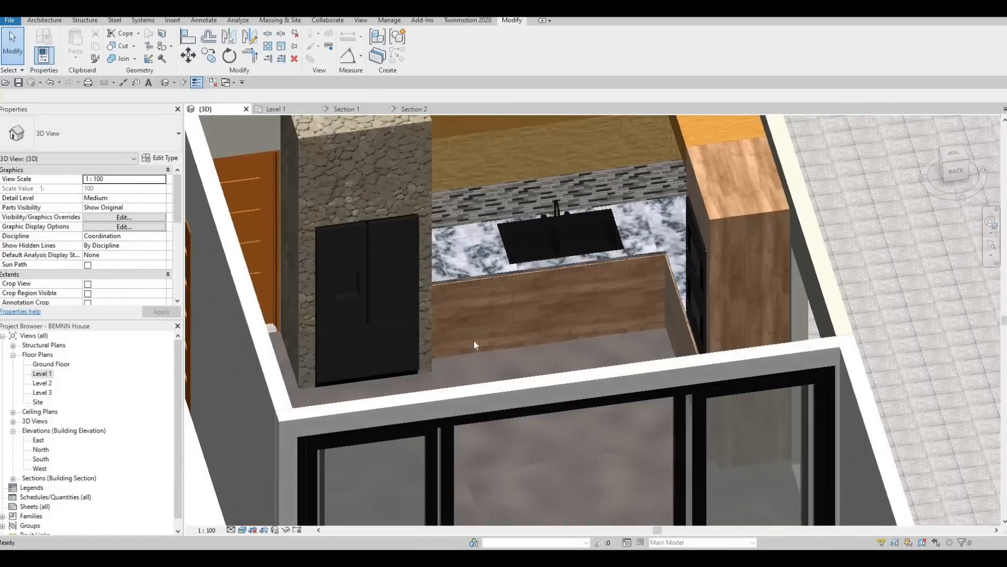
pyautogui.scroll(4, 447, 253)
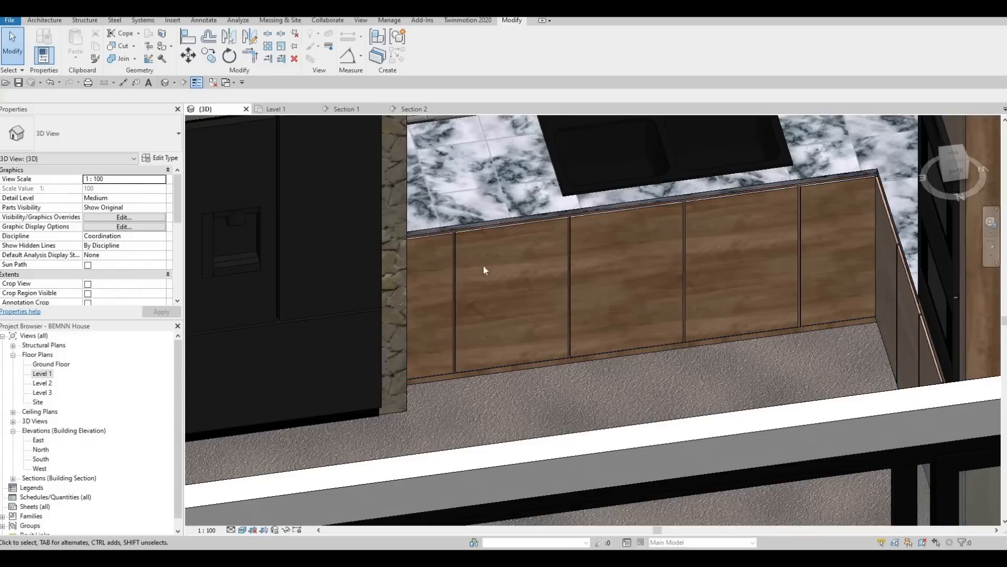
pyautogui.keyDown('shift'); pyautogui.moveTo(564, 286); pyautogui.dragTo(584, 270, button='middle'); pyautogui.keyUp('shift')
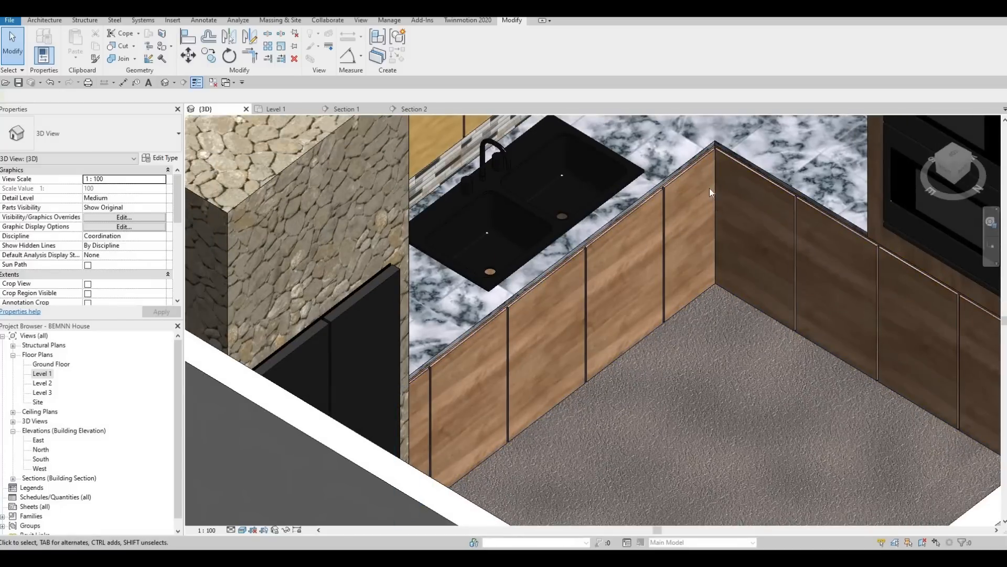
pyautogui.scroll(2, 710, 188)
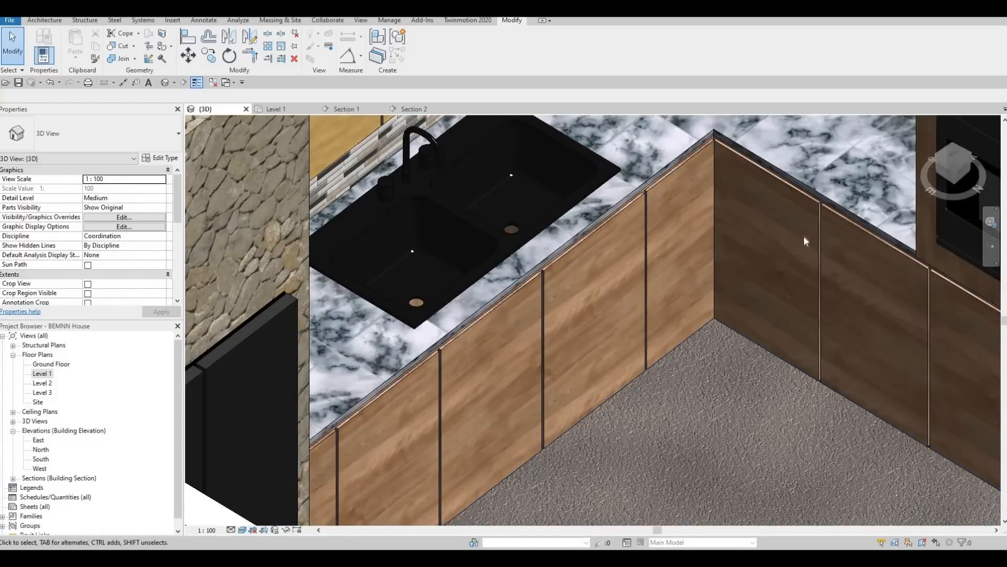
pyautogui.scroll(-2, 804, 235)
pyautogui.moveTo(743, 245); pyautogui.dragTo(702, 199, button='middle')
pyautogui.moveTo(778, 236); pyautogui.dragTo(734, 207, button='middle')
pyautogui.scroll(-1, 791, 236)
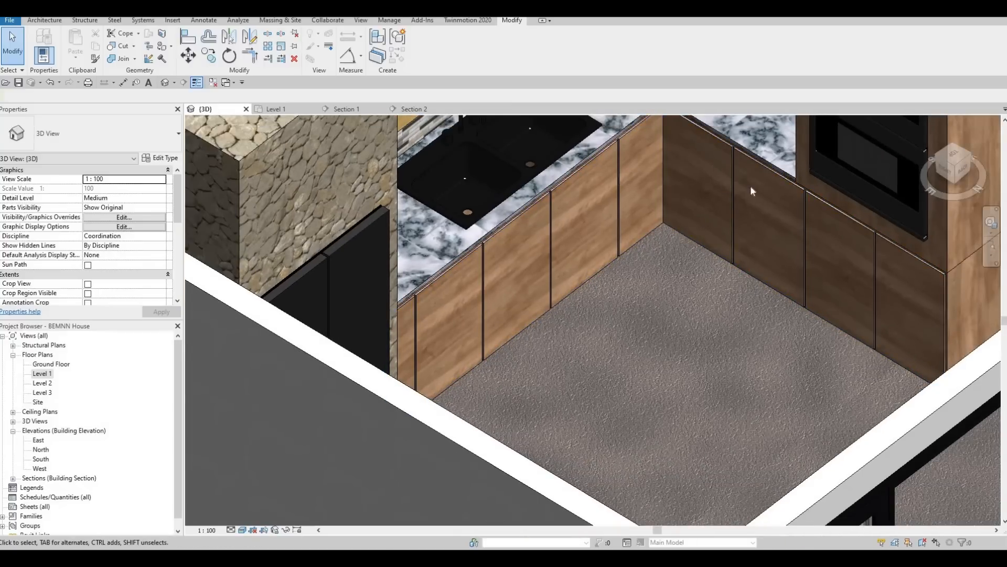
# Edit the in-place model of the sink-side base cabinet doors and open its extrusion sketch in Section 1.
pyautogui.doubleClick(488, 265)
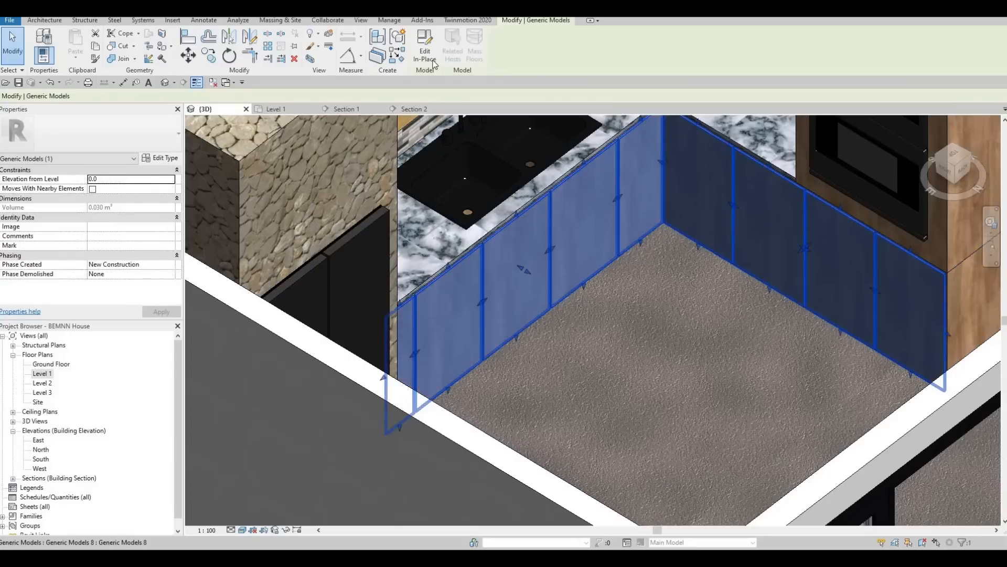
pyautogui.click(487, 269)
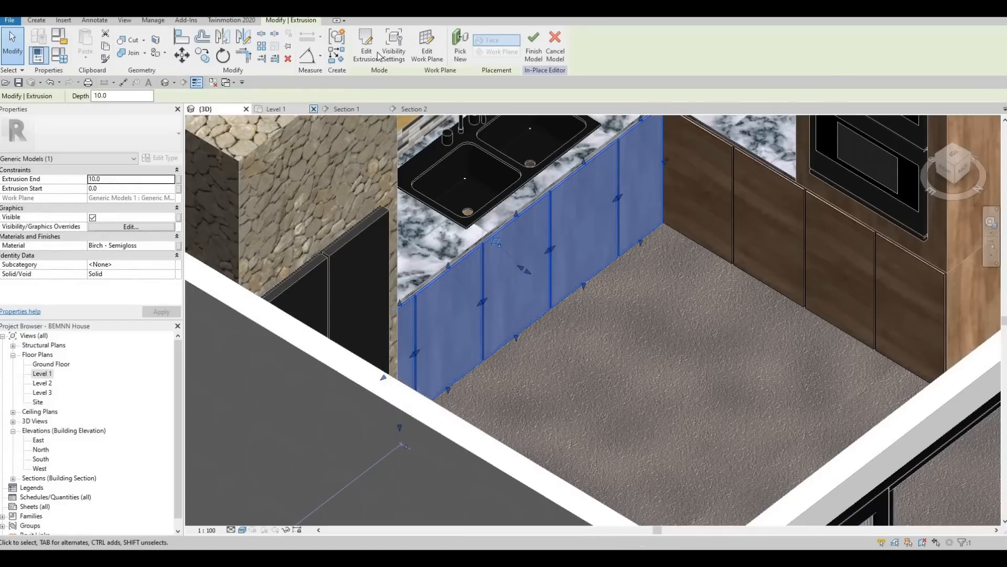
pyautogui.click(379, 56)
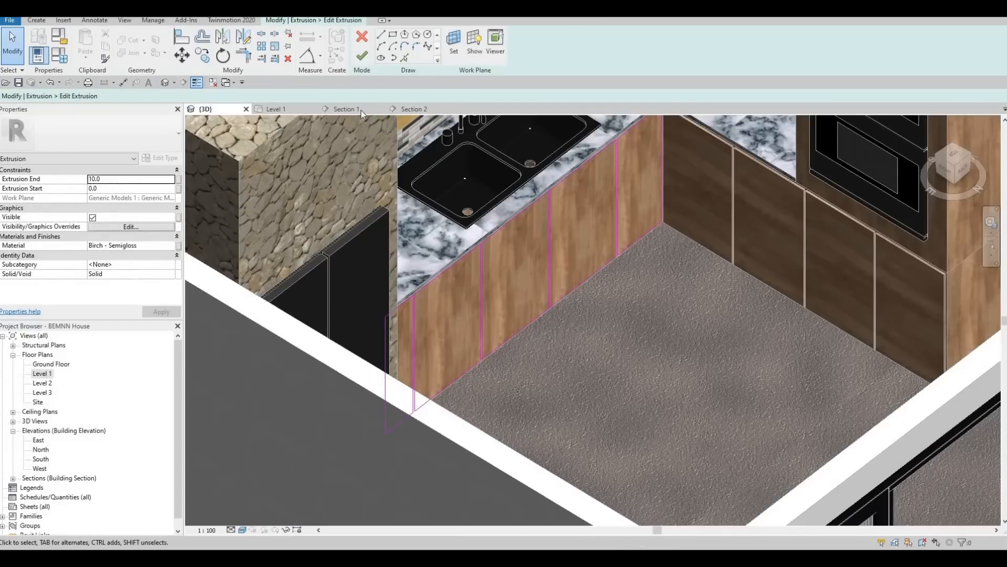
pyautogui.click(361, 110)
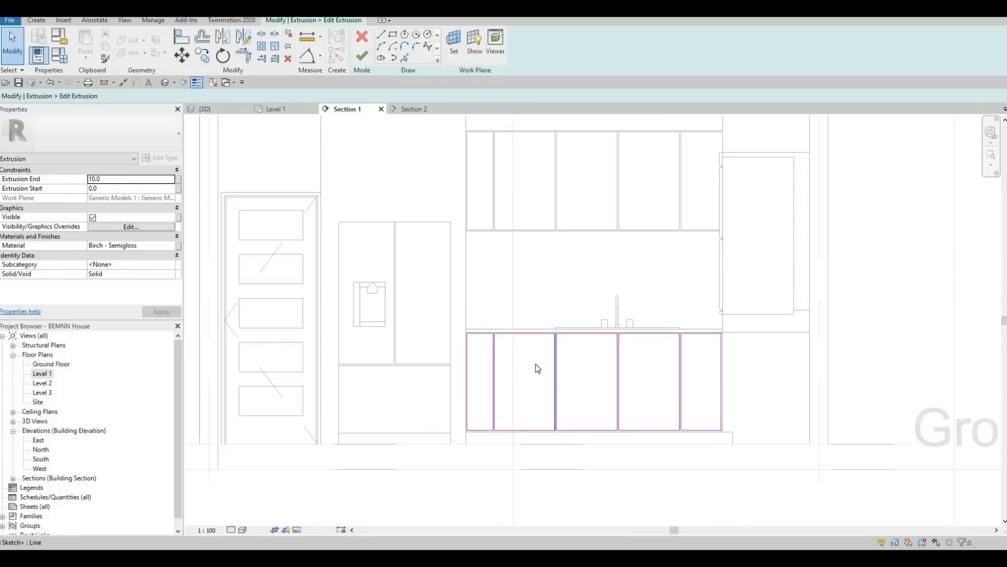
pyautogui.scroll(2, 558, 382)
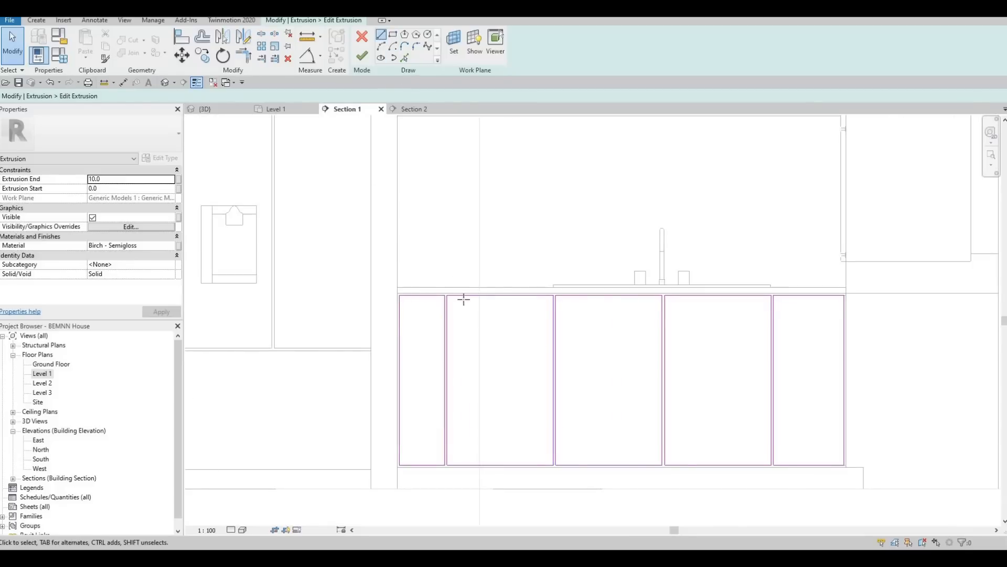
# Draw two horizontal lines across the second door panel from the left, the upper one about 240 mm below its top edge.
pyautogui.click(447, 347)
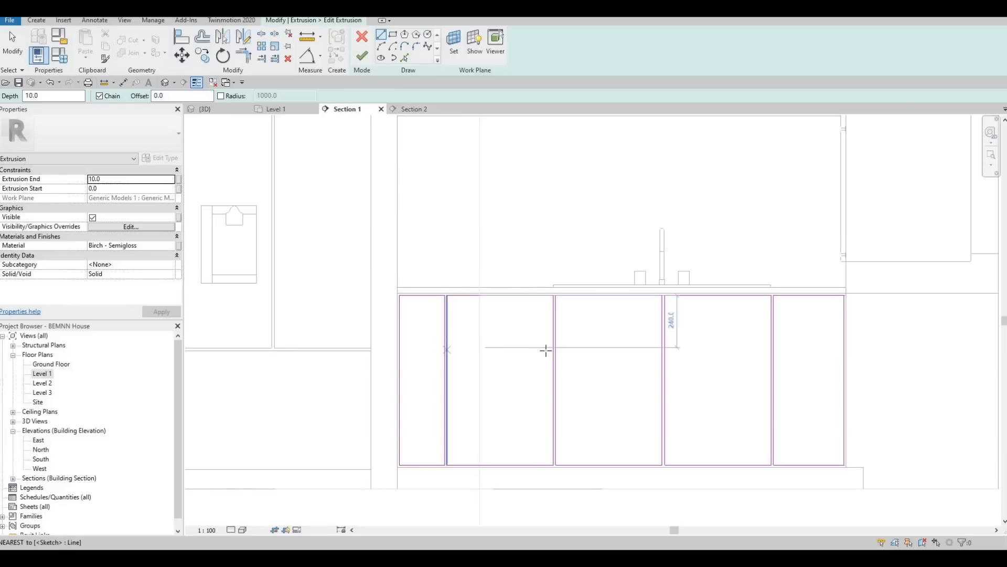
pyautogui.click(553, 347)
pyautogui.press('Escape')
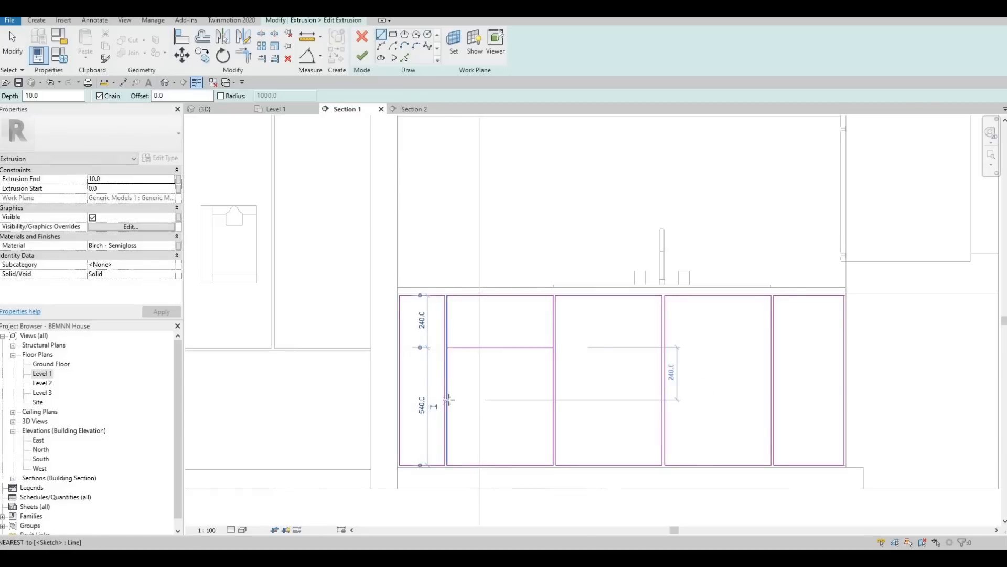
pyautogui.click(448, 396)
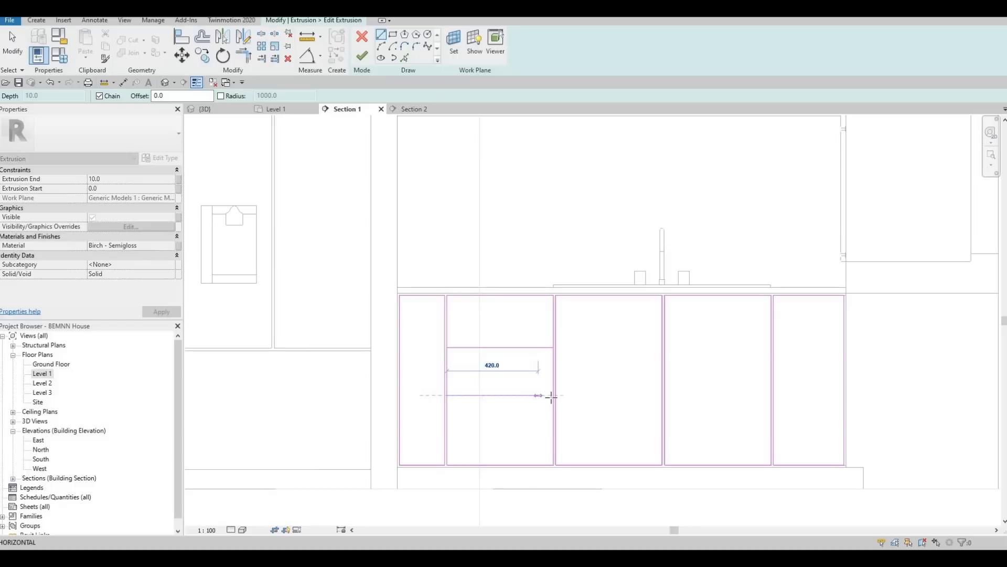
pyautogui.click(554, 395)
pyautogui.press('Escape')
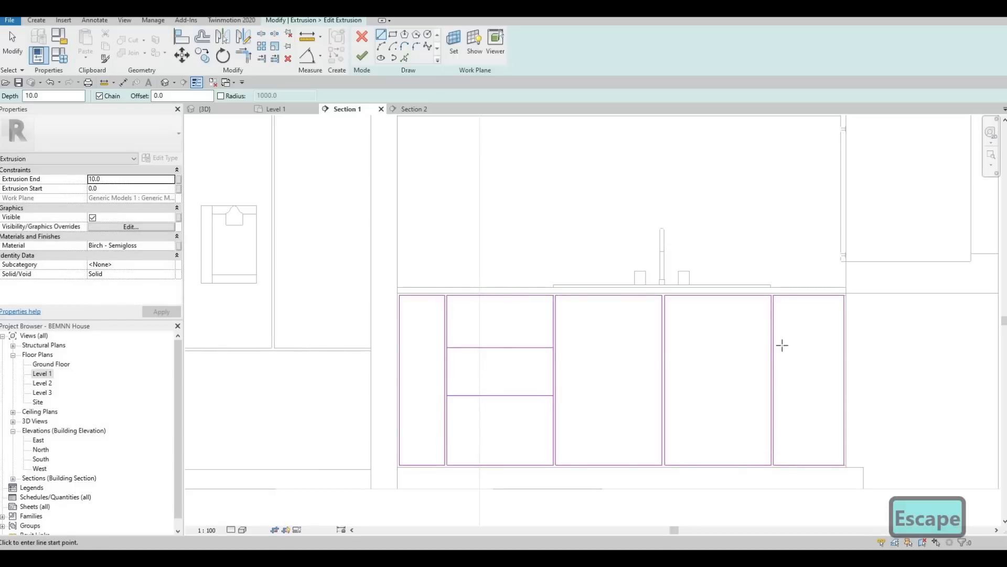
# Draw two horizontal lines across the rightmost door panel, one about 200 mm below its top edge and one level with the second panel's lower divider.
pyautogui.click(774, 339)
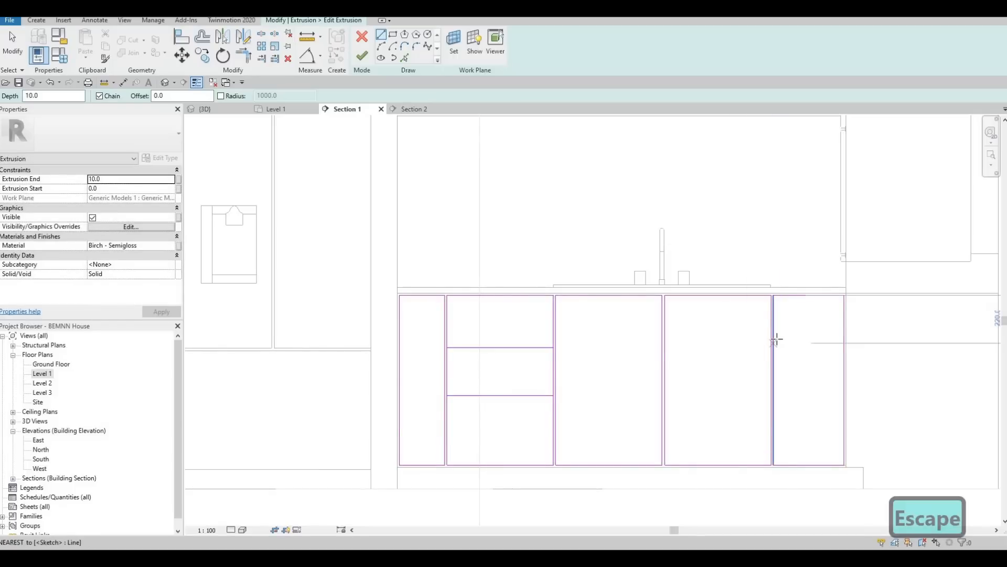
pyautogui.click(843, 339)
pyautogui.press('Escape')
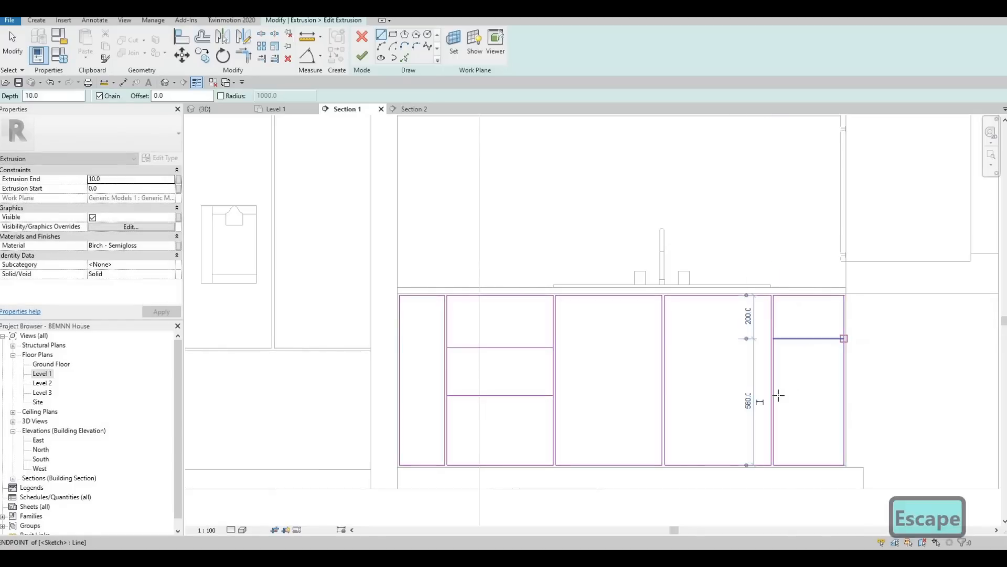
pyautogui.click(774, 395)
pyautogui.click(844, 395)
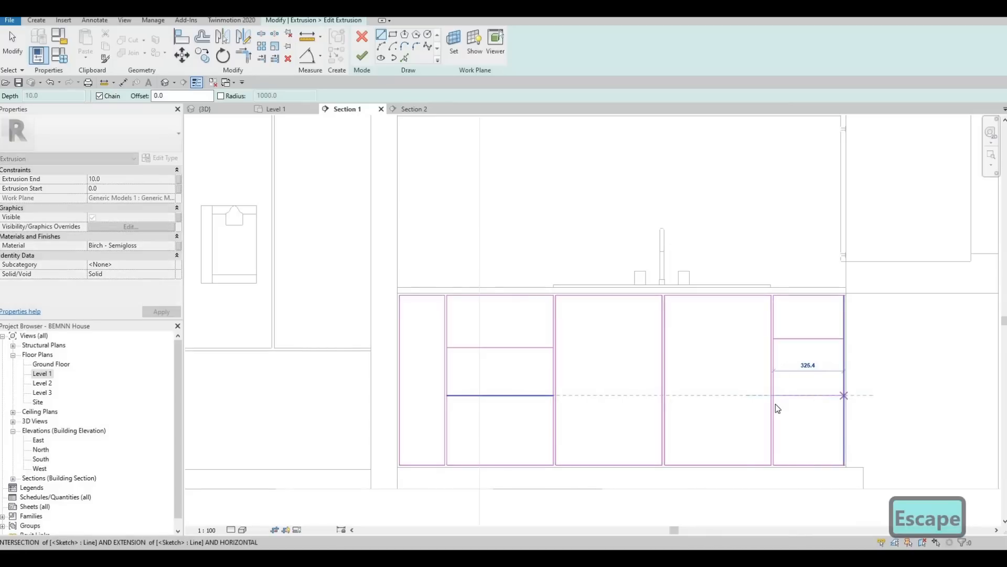
pyautogui.press('Escape')
pyautogui.press('Escape')
# Align the rightmost panel's upper divider line with the upper divider of the second panel from the left.
pyautogui.press('a')
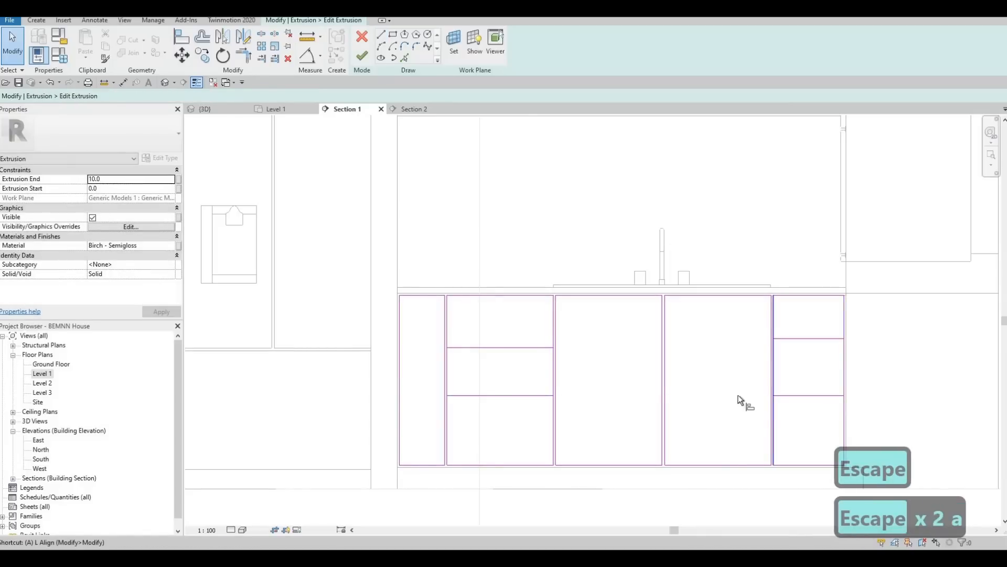
pyautogui.press('l')
pyautogui.click(531, 348)
pyautogui.click(805, 339)
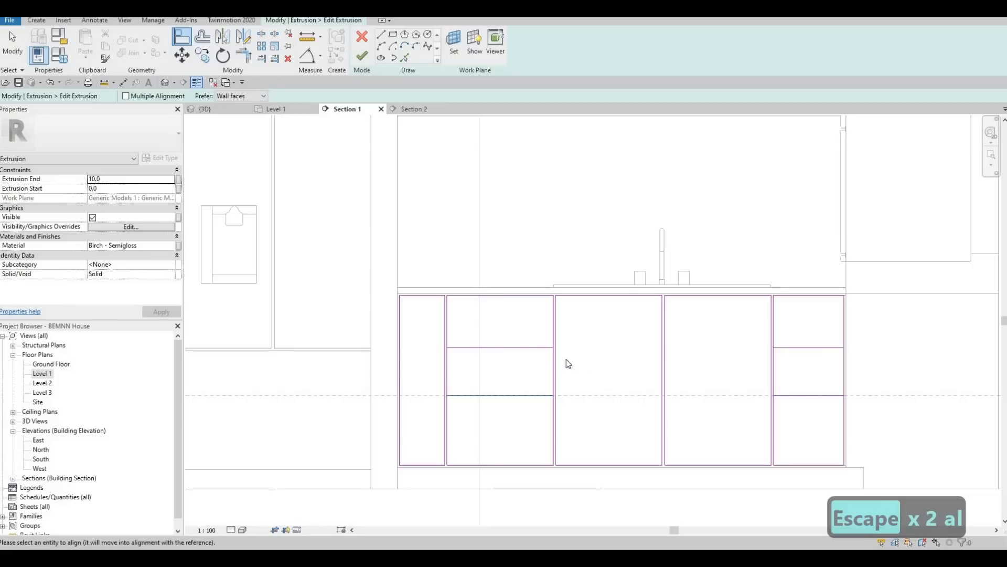
pyautogui.press('Escape')
pyautogui.press('Escape')
# Move the upper divider lines of the second and rightmost panels slightly upward together.
pyautogui.click(805, 347)
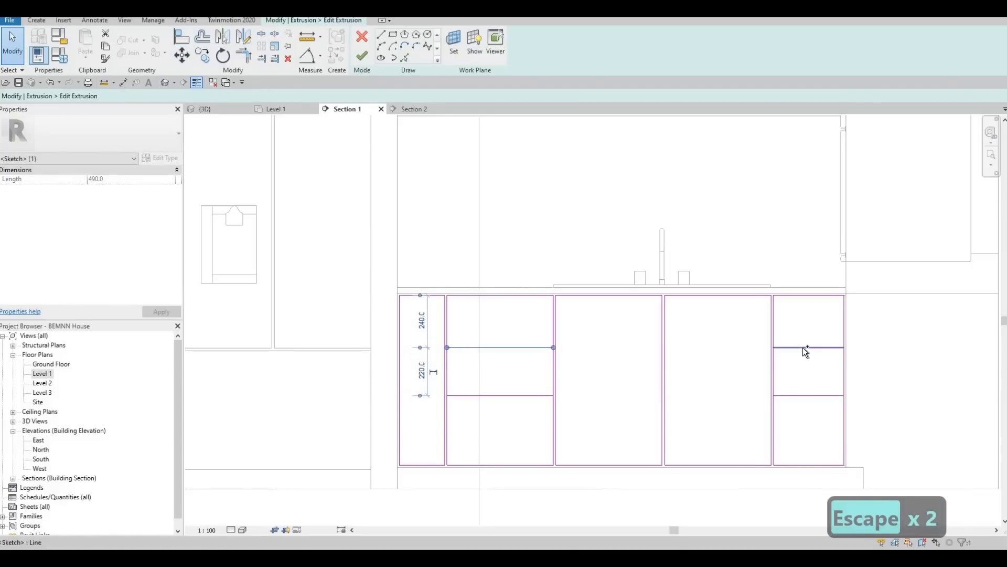
pyautogui.keyDown('ctrl'); pyautogui.click(803, 348); pyautogui.keyUp('ctrl')
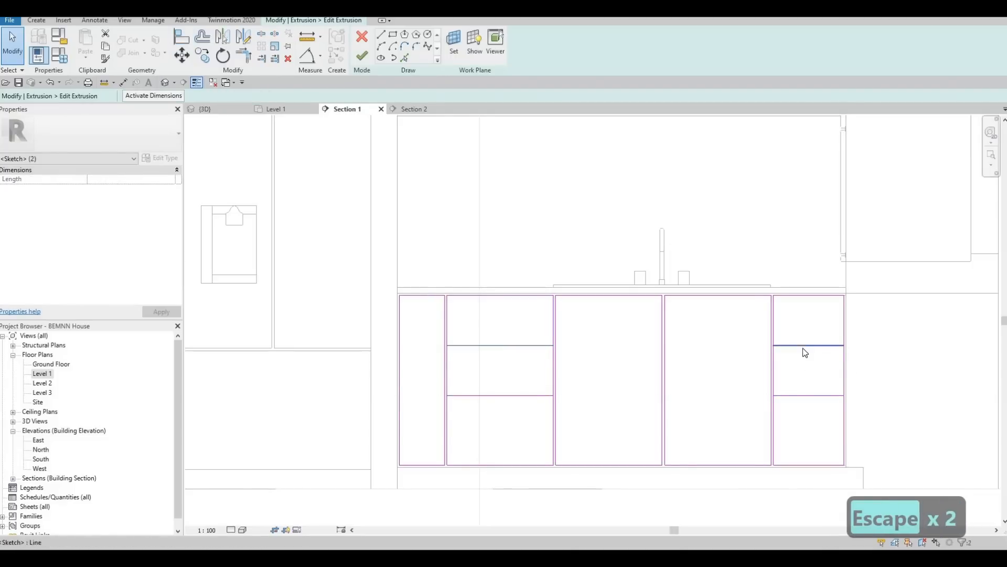
pyautogui.click(731, 335)
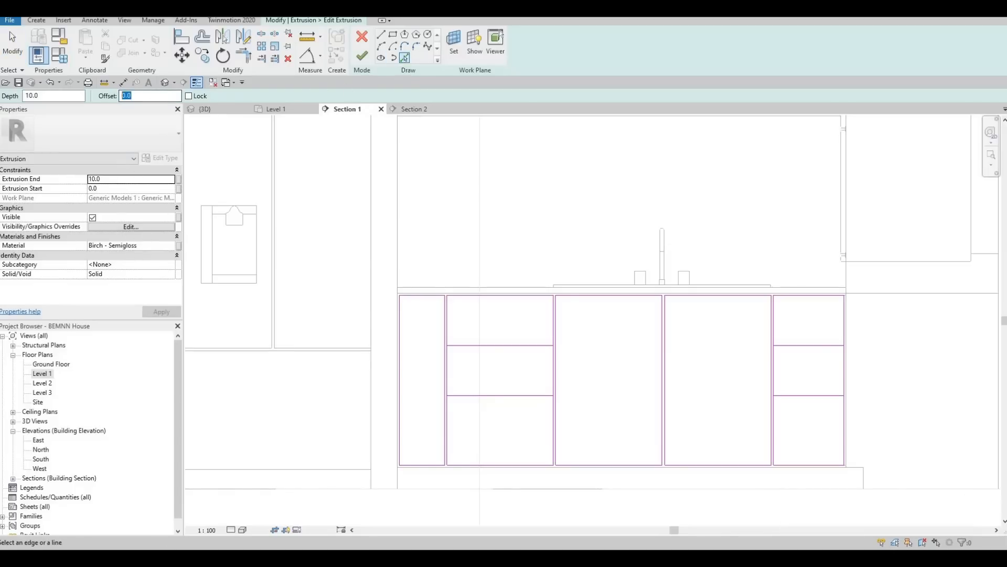
# Add a parallel line 10 mm below each of the four drawer dividers by picking the existing lines with an offset.
pyautogui.write('10')
pyautogui.press('Return')
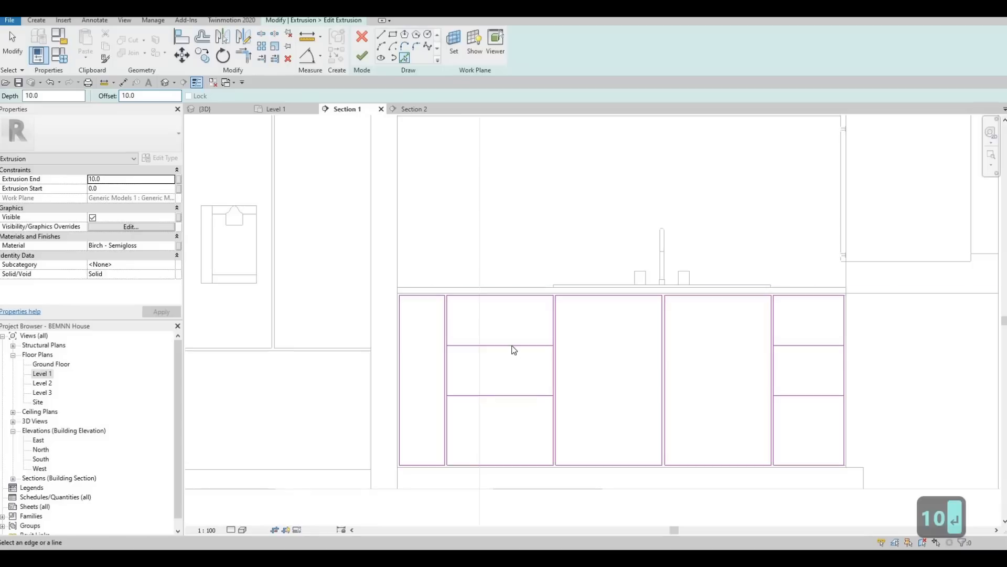
pyautogui.click(513, 394)
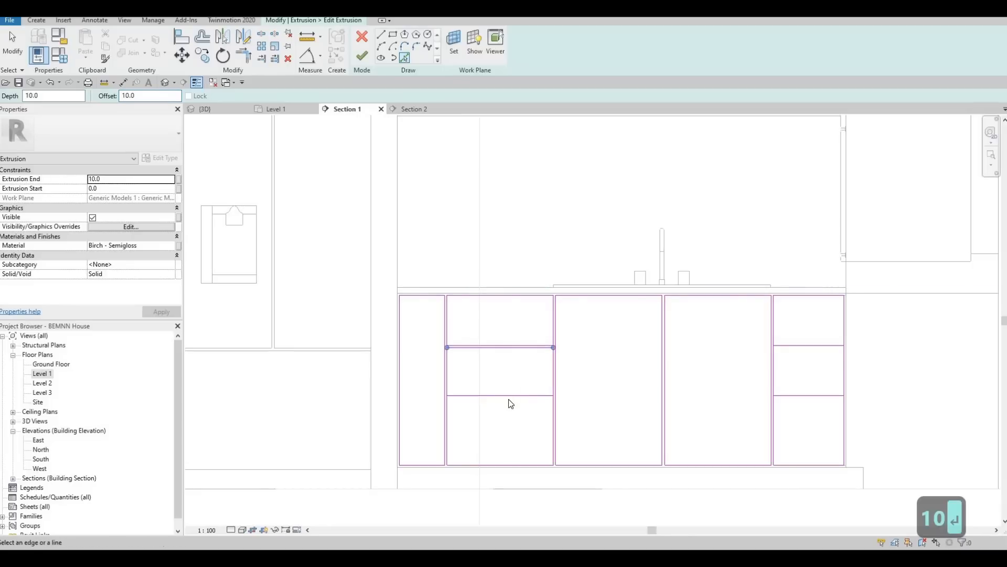
pyautogui.click(807, 348)
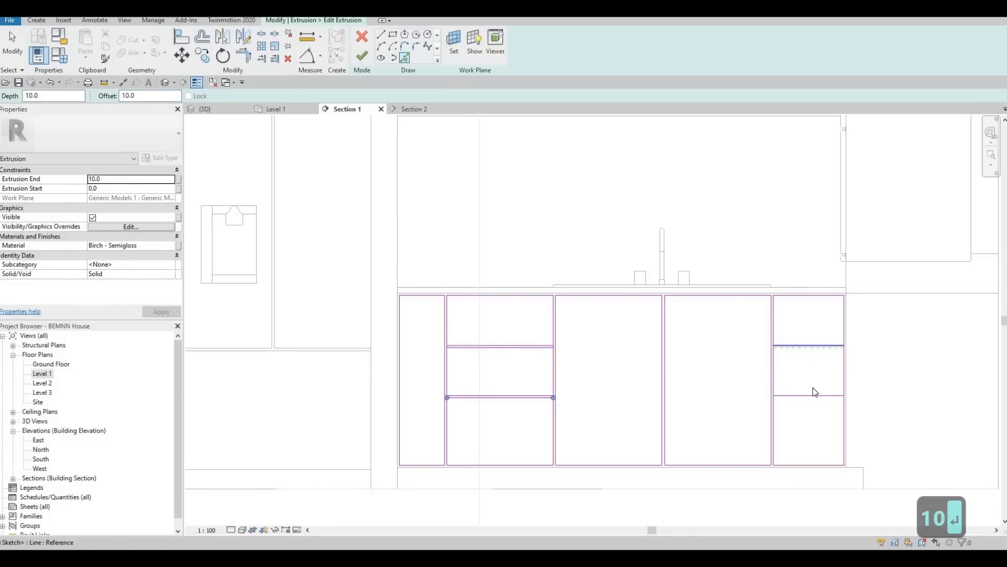
pyautogui.press('Escape')
pyautogui.press('Escape')
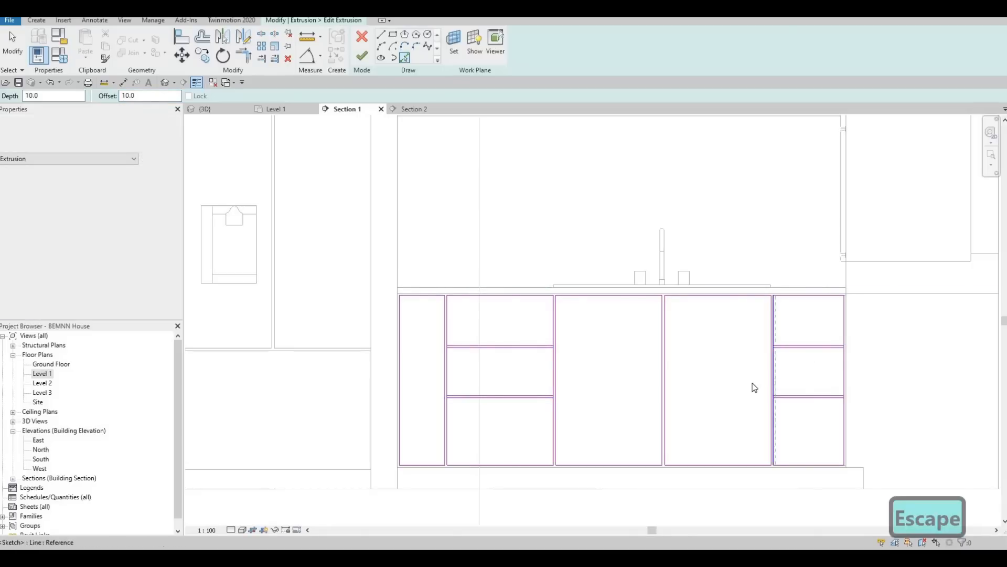
# Split both vertical side edges of the second panel from the left within its upper and lower drawer gaps.
pyautogui.press('s')
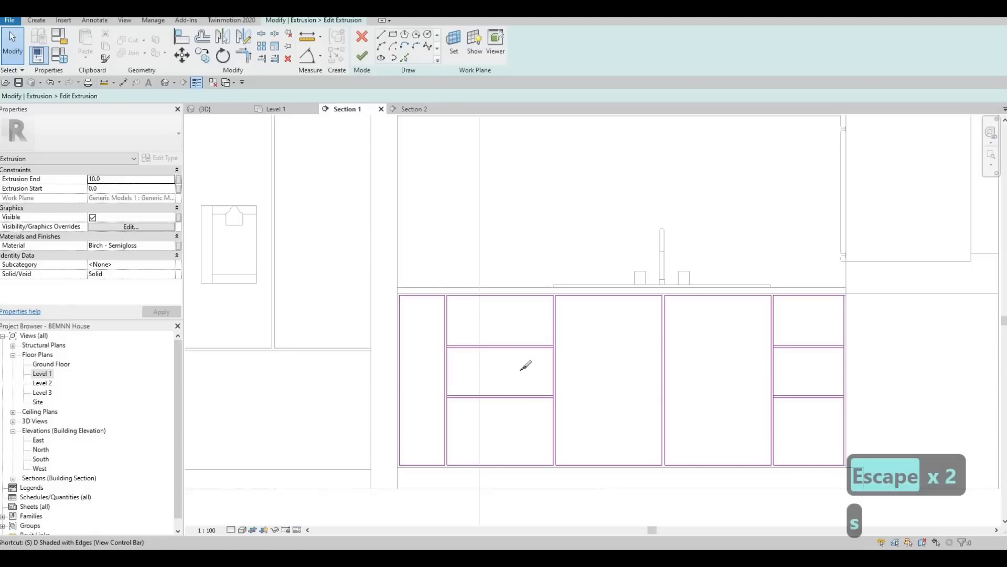
pyautogui.press('l')
pyautogui.scroll(4, 598, 305)
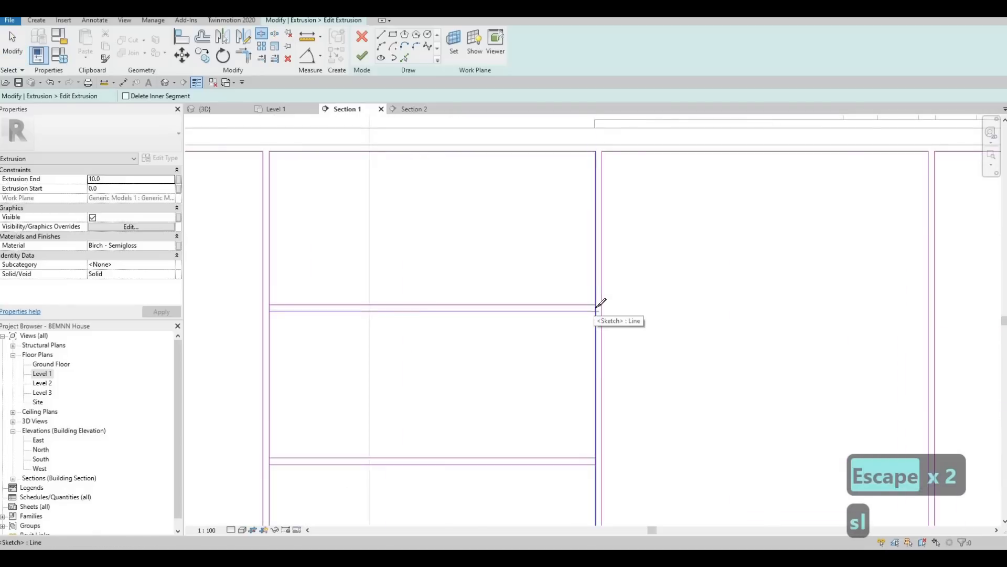
pyautogui.scroll(2, 601, 304)
pyautogui.scroll(-3, 562, 303)
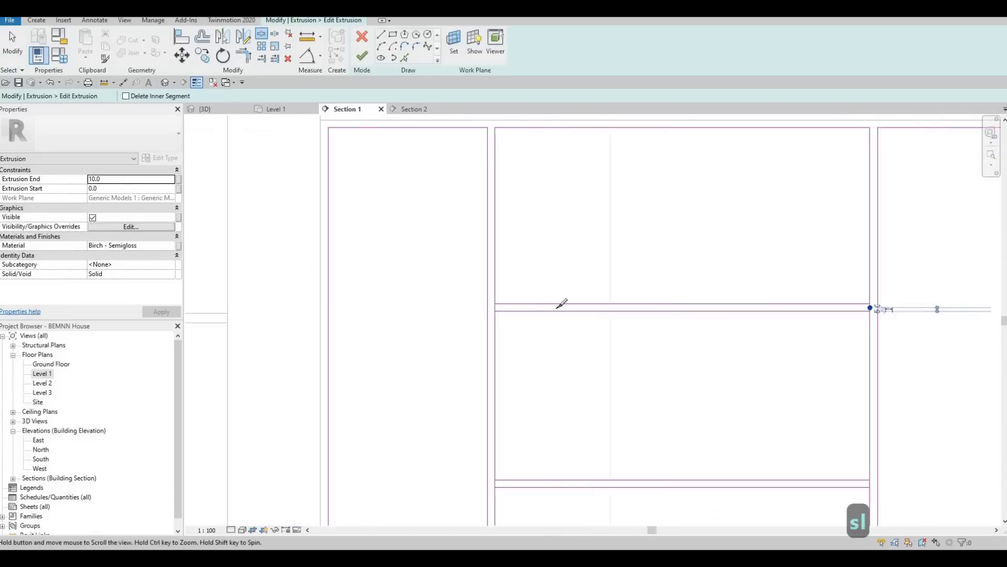
pyautogui.scroll(4, 562, 299)
pyautogui.click(561, 304)
pyautogui.scroll(-3, 569, 403)
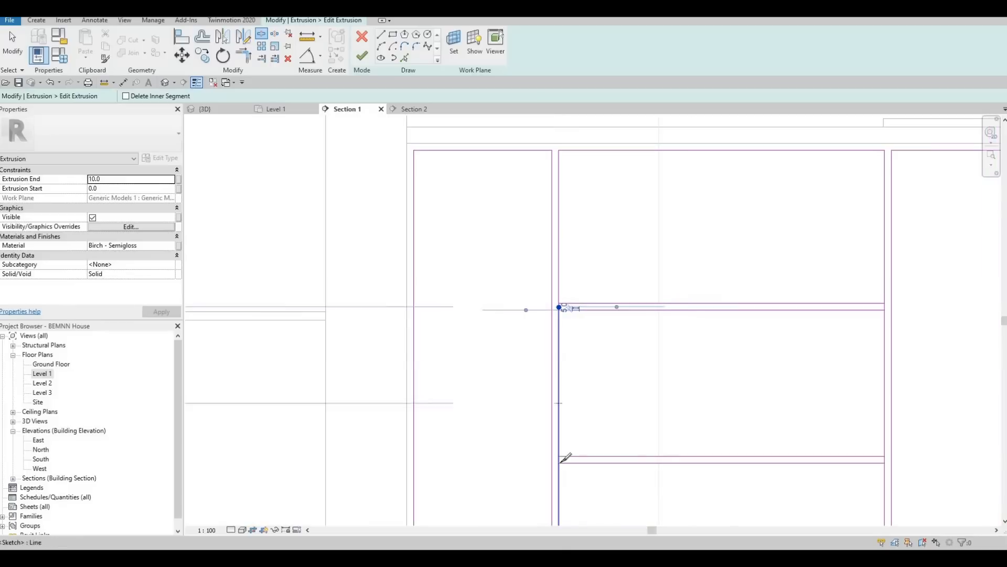
pyautogui.scroll(3, 469, 351)
pyautogui.scroll(2, 716, 337)
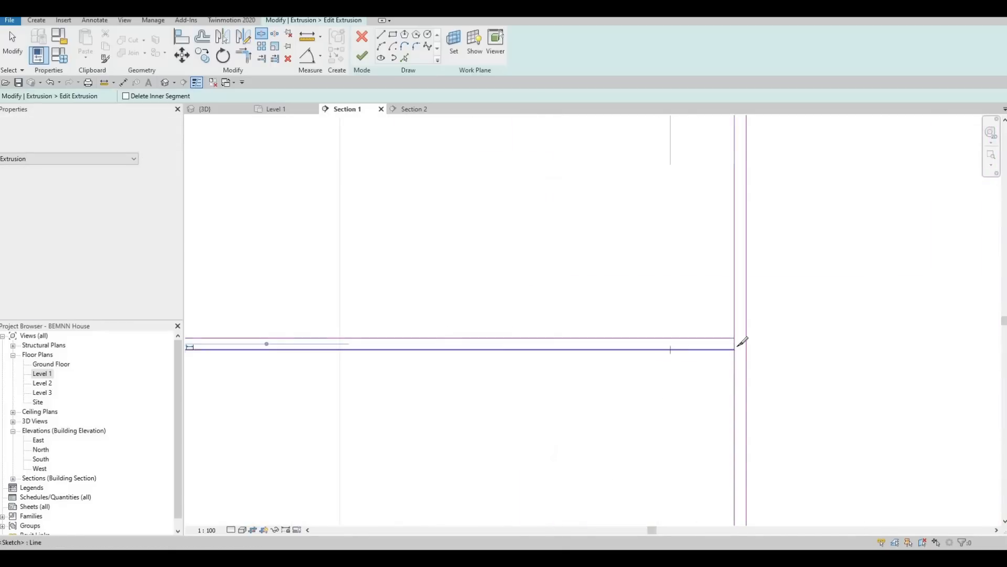
pyautogui.scroll(-5, 400, 293)
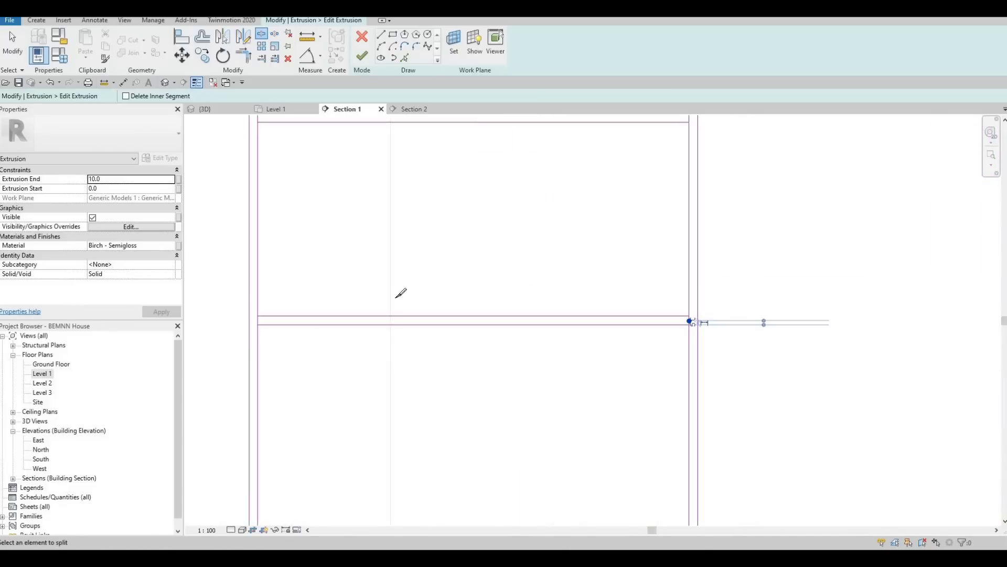
# Split both vertical side edges of the rightmost panel within its upper and lower drawer gaps.
pyautogui.scroll(4, 499, 225)
pyautogui.scroll(2, 489, 232)
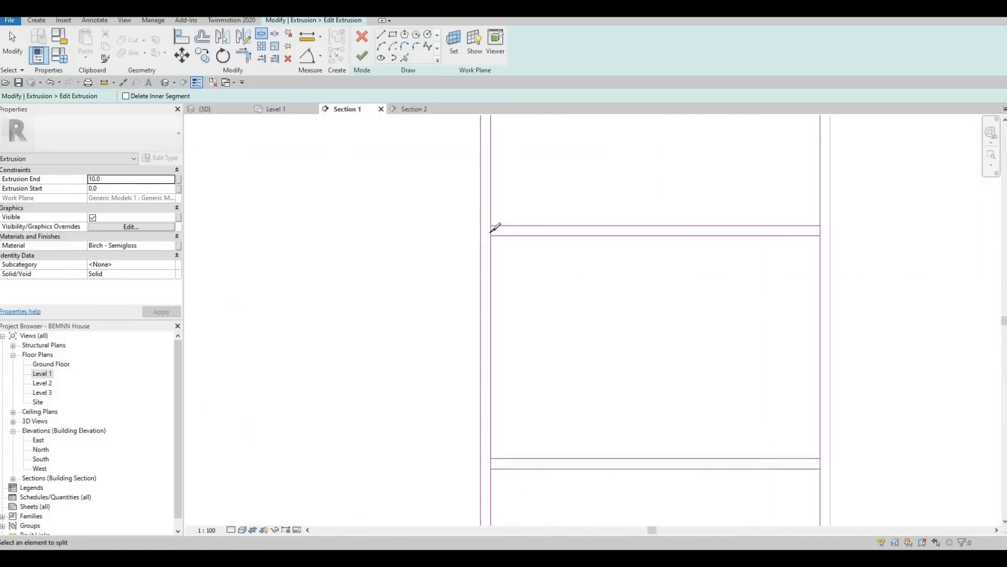
pyautogui.scroll(2, 804, 218)
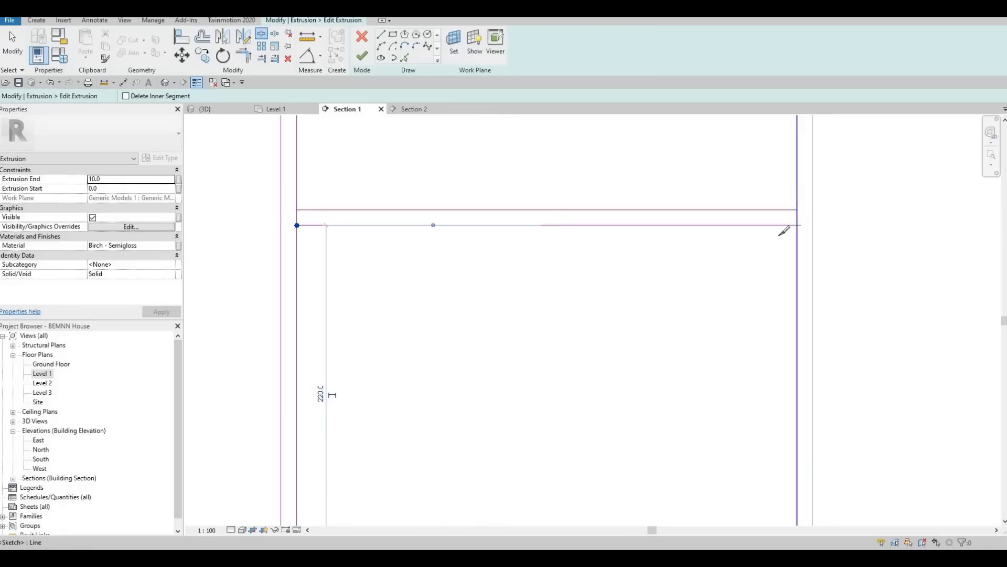
pyautogui.scroll(-3, 793, 341)
pyautogui.scroll(3, 817, 370)
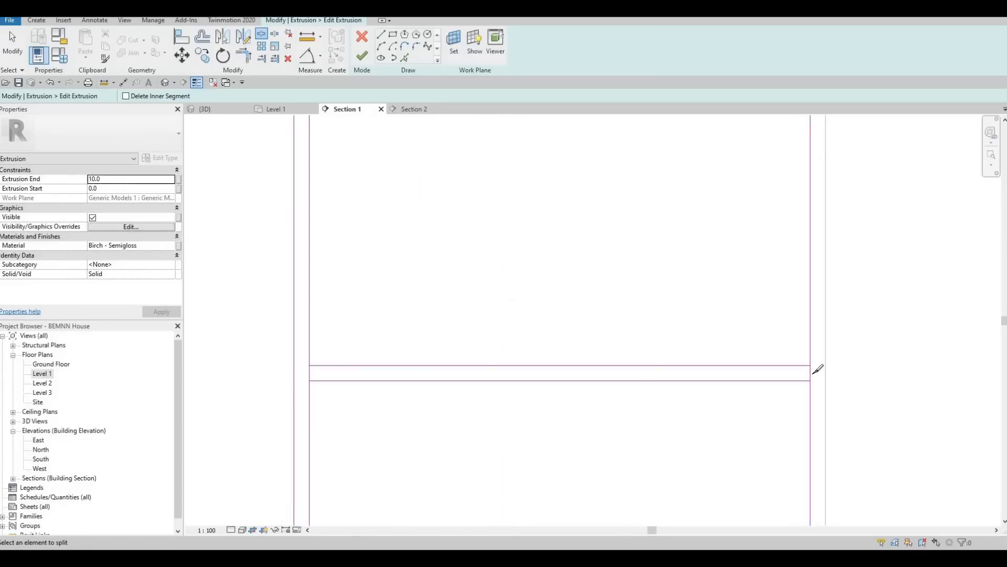
pyautogui.press('Escape')
pyautogui.press('Escape')
# Trim the rightmost panel's side edges to the two lines of its lower gap, forming closed drawer corners.
pyautogui.scroll(-2, 338, 350)
pyautogui.press('t')
pyautogui.press('r')
pyautogui.click(342, 360)
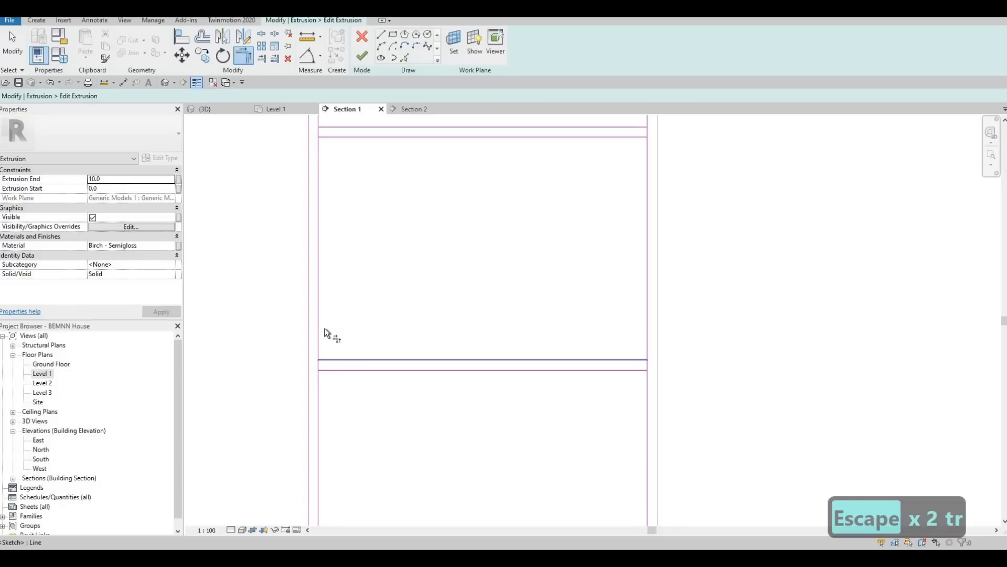
pyautogui.click(319, 321)
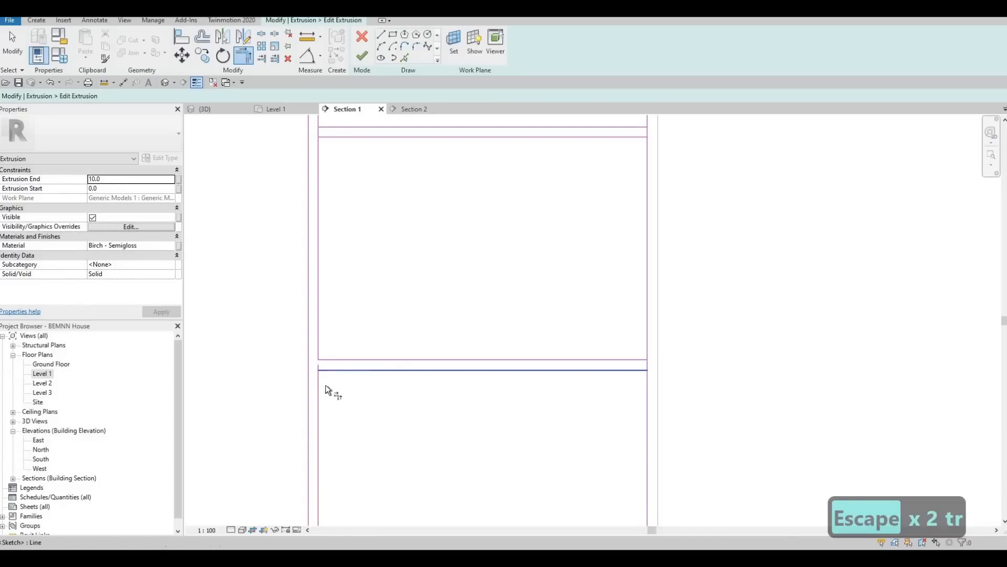
pyautogui.click(620, 375)
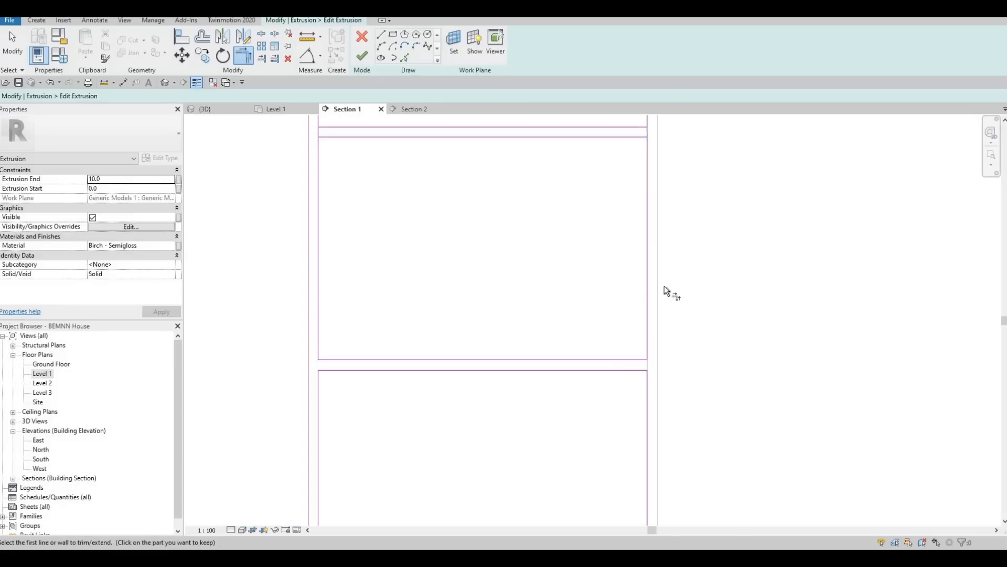
# Trim the rightmost panel's side edges to the two lines of its upper gap to separate the upper drawer fronts.
pyautogui.moveTo(640, 366); pyautogui.dragTo(659, 256, button='middle')
pyautogui.click(656, 256)
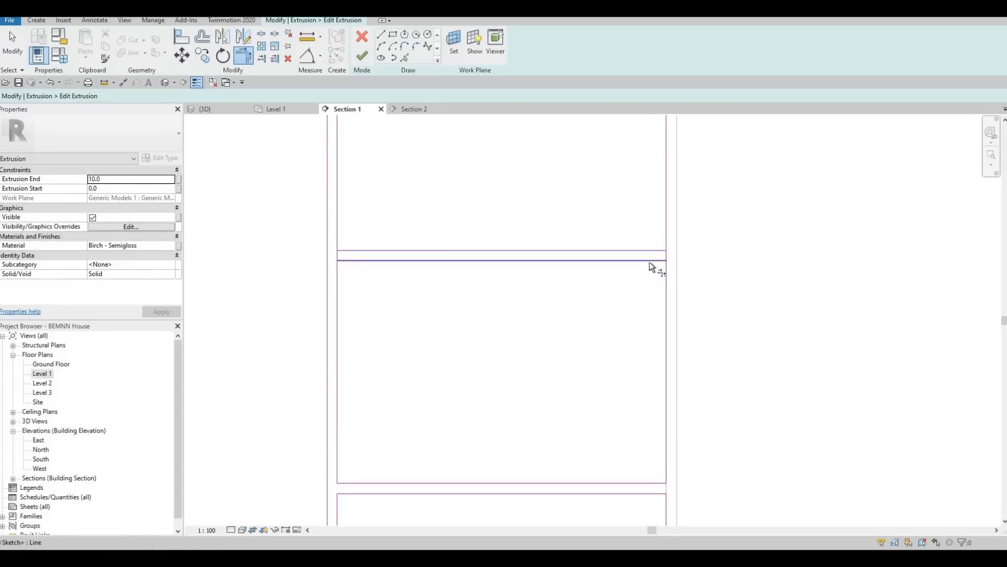
pyautogui.click(659, 250)
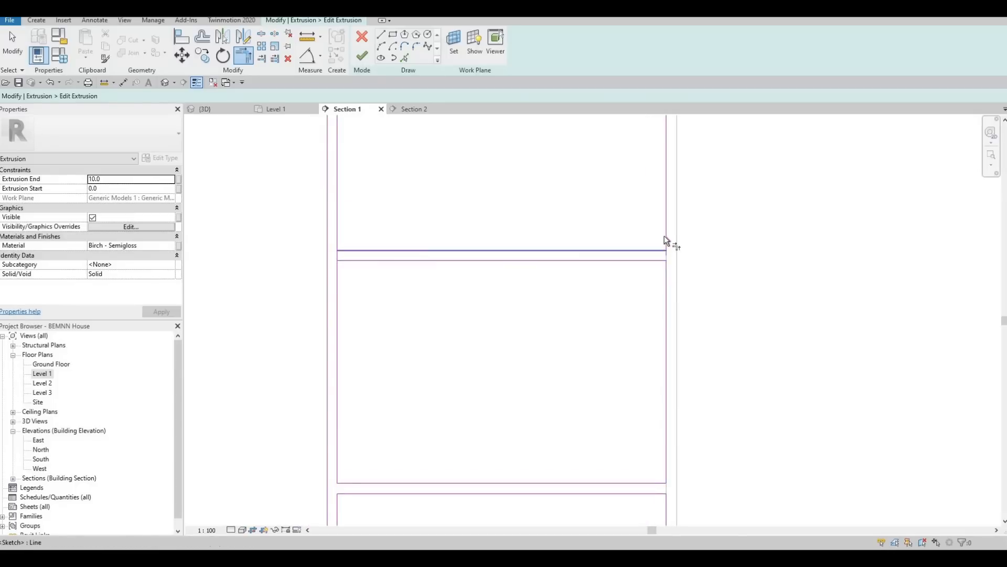
pyautogui.click(338, 226)
pyautogui.click(359, 267)
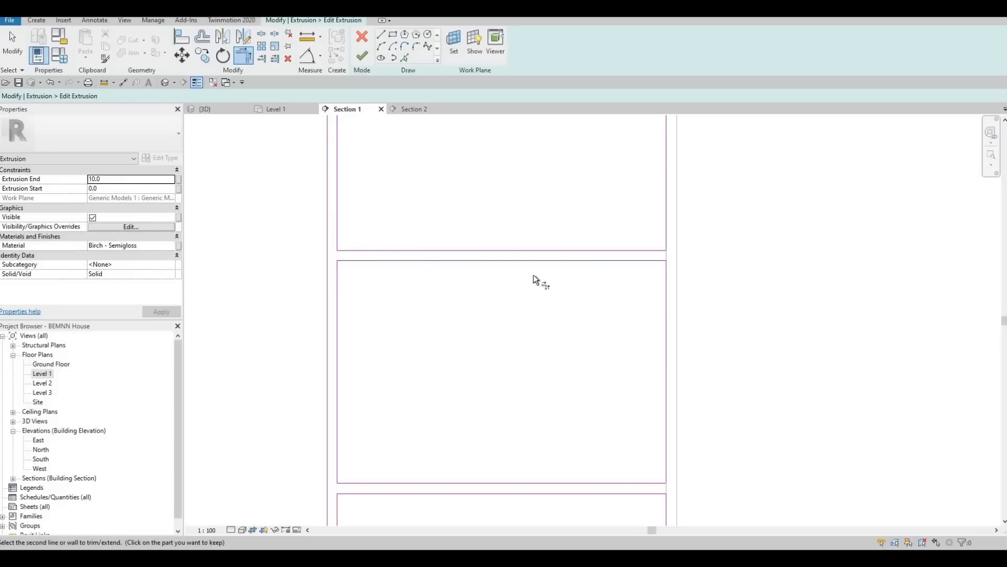
# Trim the right side edge of the second panel from the left into closed corners at both drawer gaps.
pyautogui.scroll(-4, 705, 252)
pyautogui.scroll(2, 524, 230)
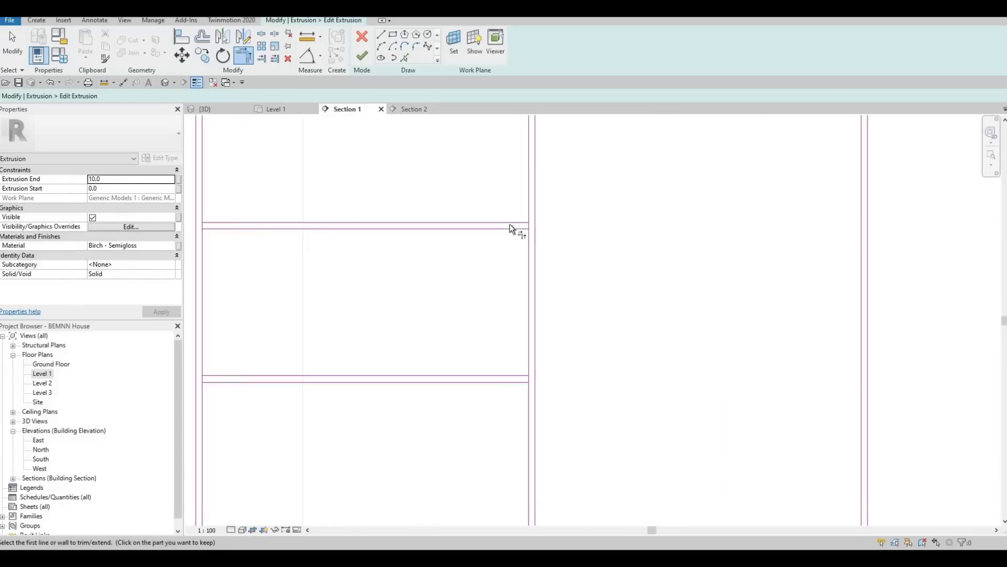
pyautogui.click(524, 209)
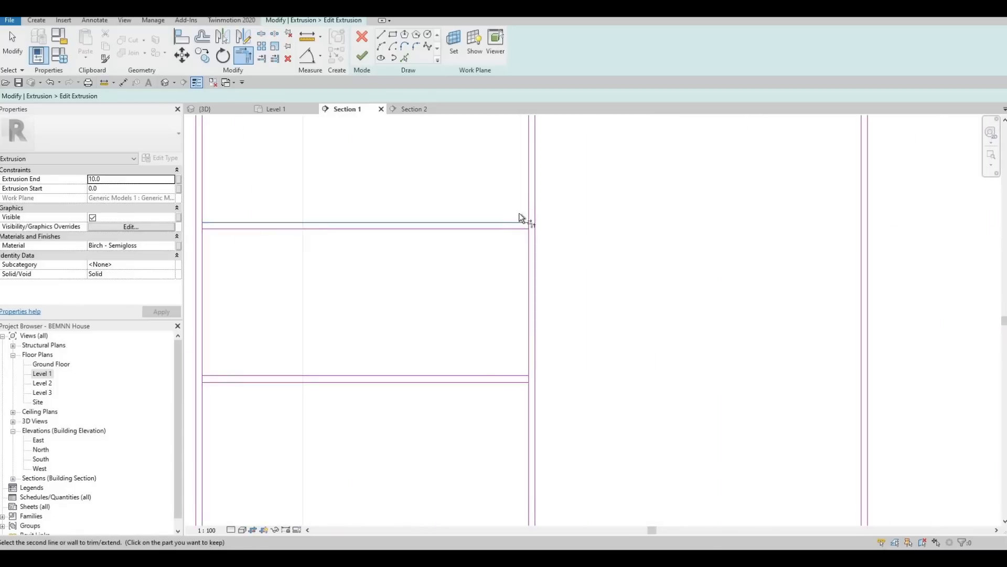
pyautogui.click(526, 247)
pyautogui.click(496, 376)
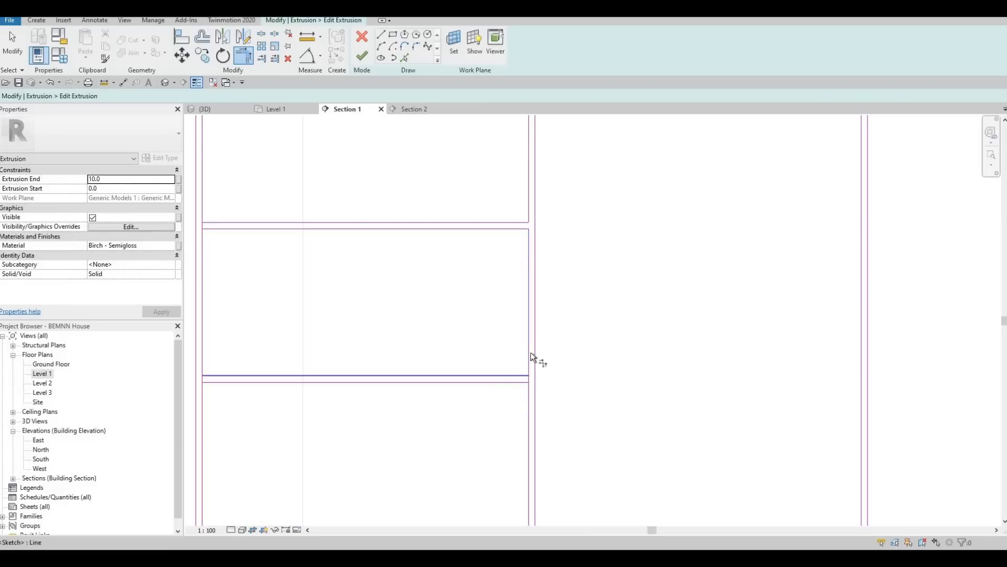
pyautogui.click(526, 366)
pyautogui.click(516, 383)
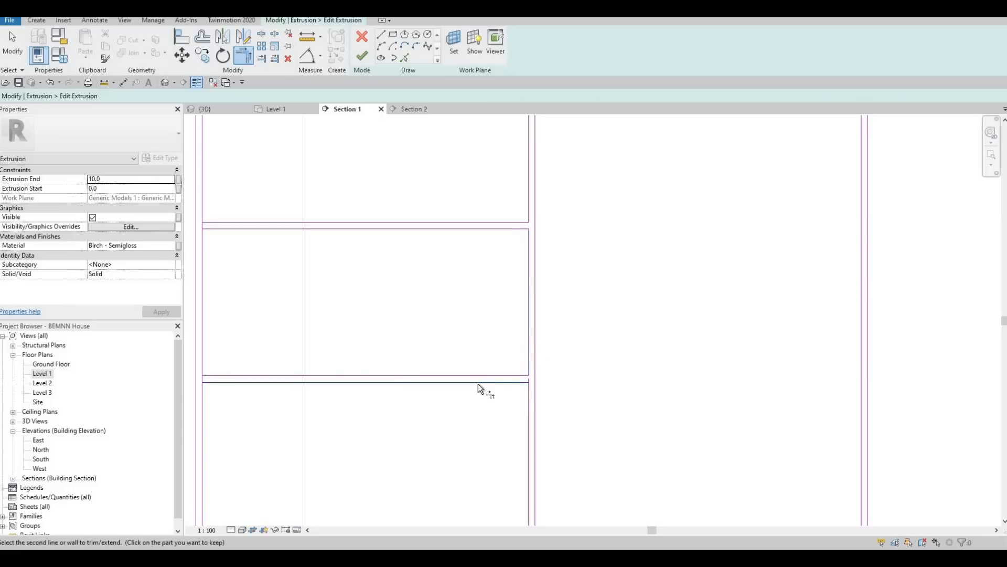
pyautogui.click(529, 390)
# Trim the left side edge of the second panel into closed corners at both drawer gaps, completing its three separate drawer outlines.
pyautogui.moveTo(530, 378); pyautogui.dragTo(860, 355, button='middle')
pyautogui.click(537, 358)
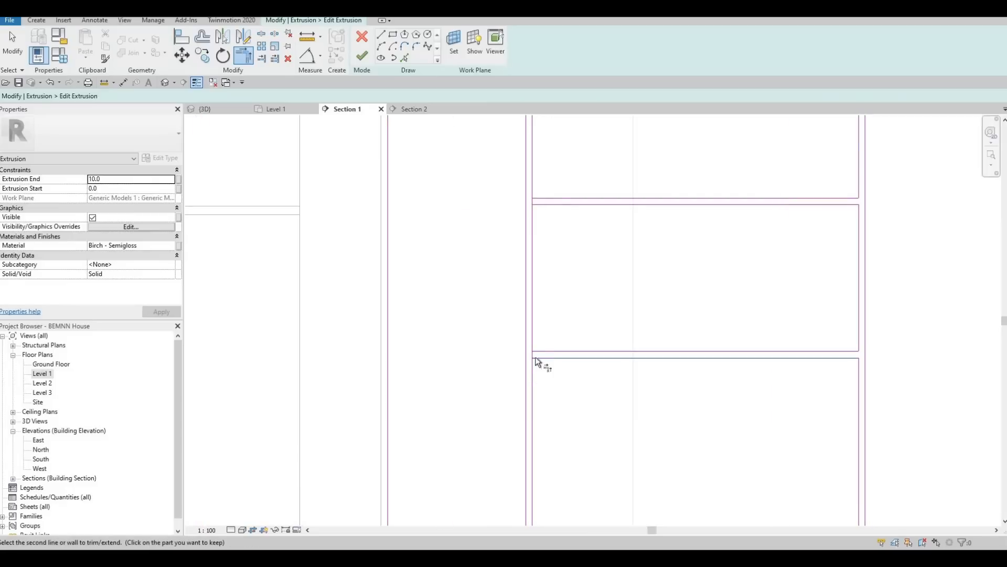
pyautogui.click(540, 350)
pyautogui.click(535, 344)
pyautogui.click(539, 228)
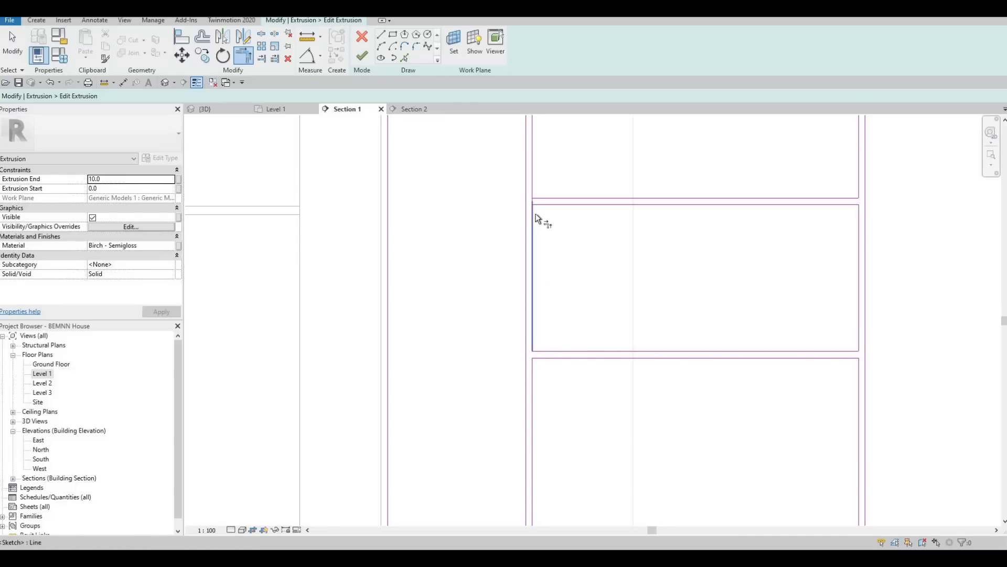
pyautogui.click(541, 199)
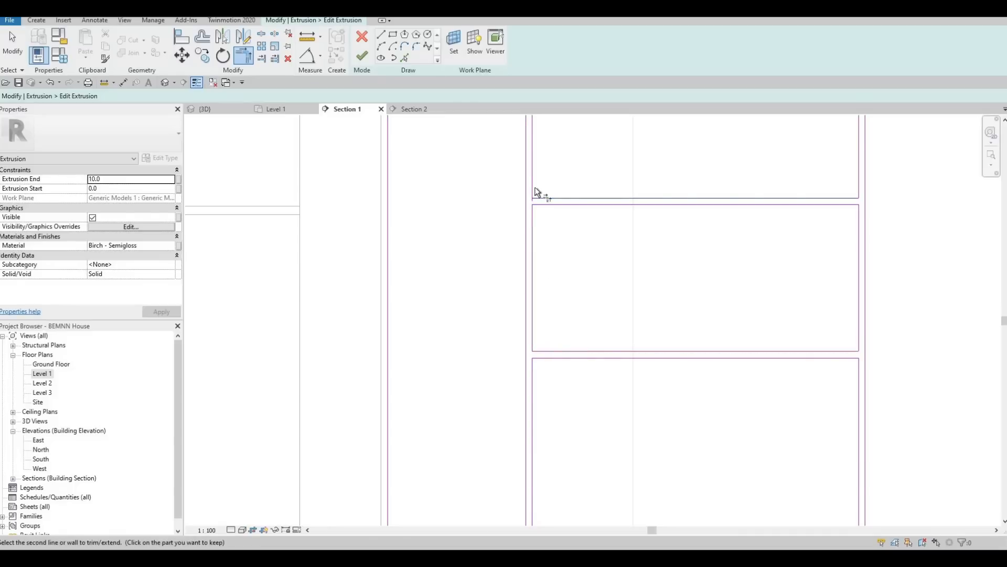
pyautogui.click(534, 194)
pyautogui.scroll(-6, 519, 216)
pyautogui.press('Escape')
pyautogui.press('Escape')
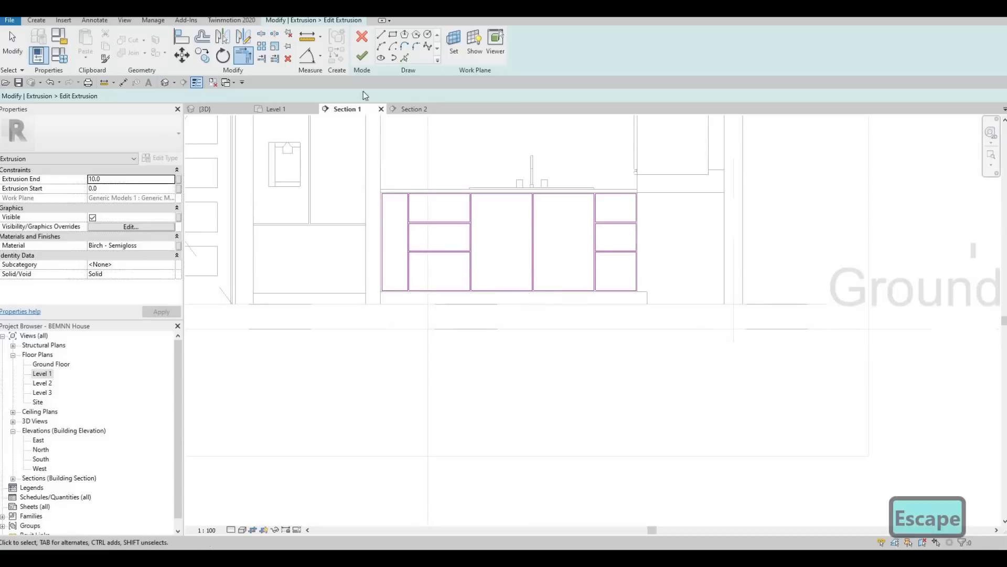
# Finish the sketch of the sink-side door and drawer panels, keeping the divided outlines in the extrusion.
pyautogui.click(362, 55)
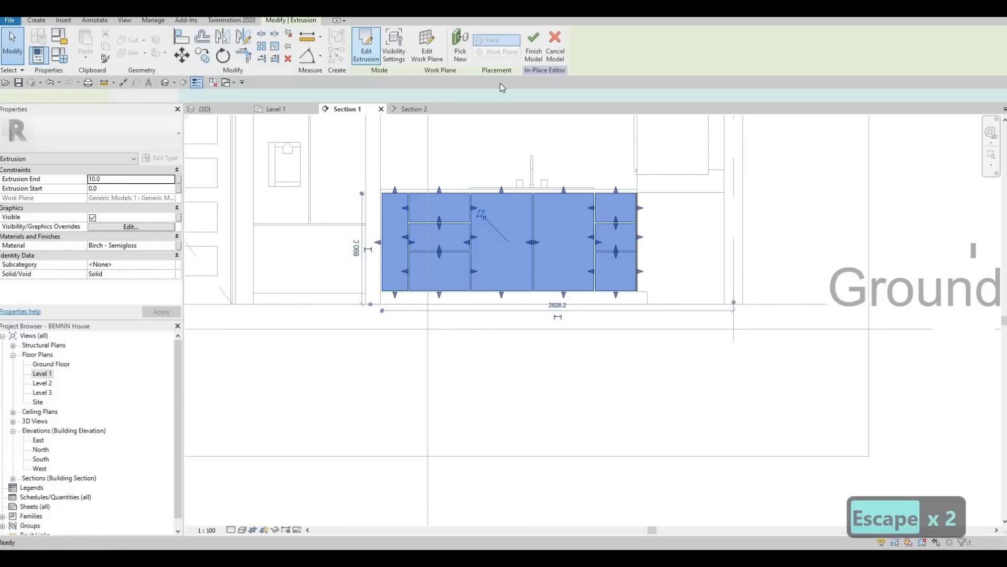
pyautogui.press('Escape')
pyautogui.click(361, 50)
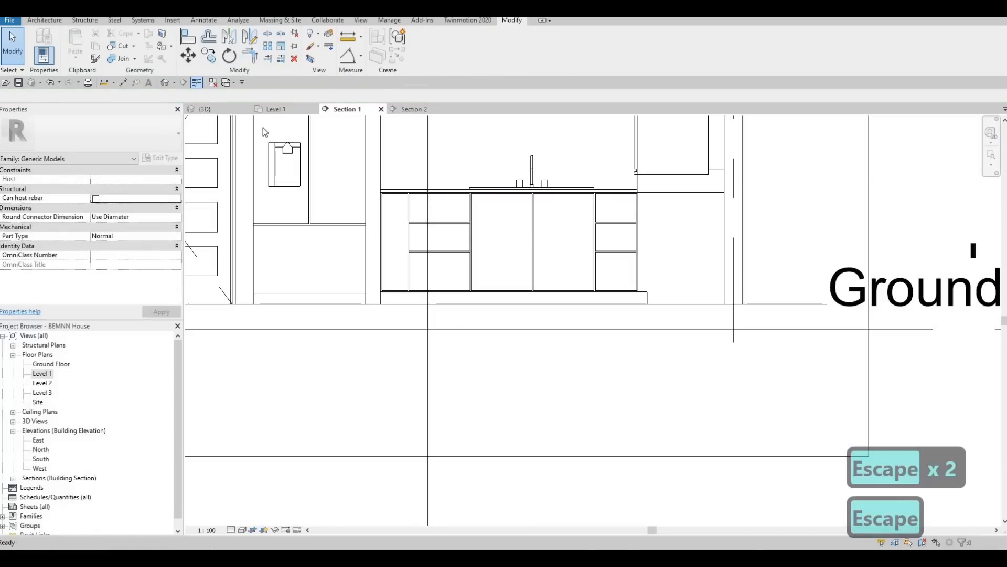
# Open the sketch of the four-door base panel extrusion on the oven side for editing, picked in 3D and shown in Section 2.
pyautogui.click(212, 108)
pyautogui.keyDown('shift'); pyautogui.moveTo(703, 242); pyautogui.dragTo(735, 217, button='middle'); pyautogui.keyUp('shift')
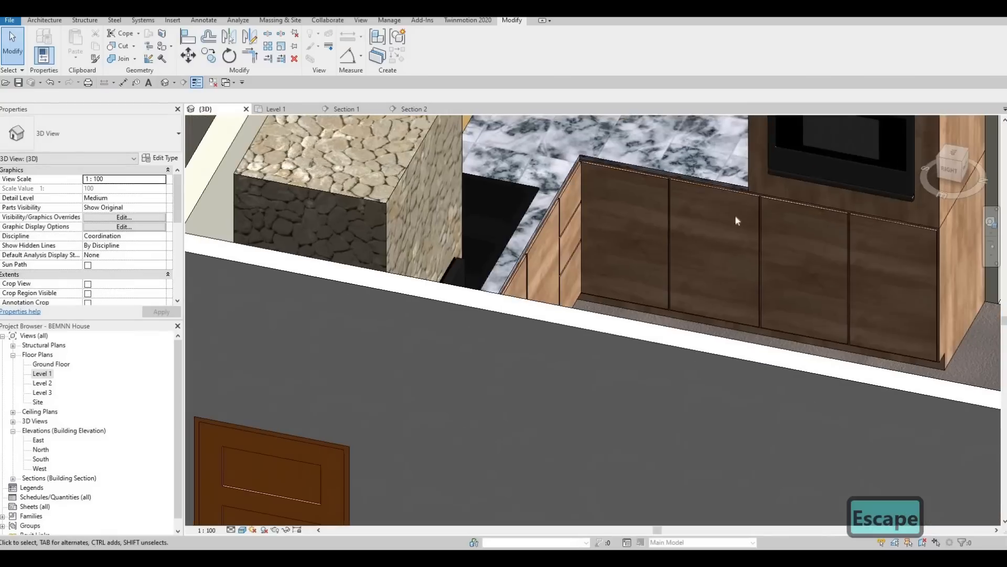
pyautogui.click(733, 196)
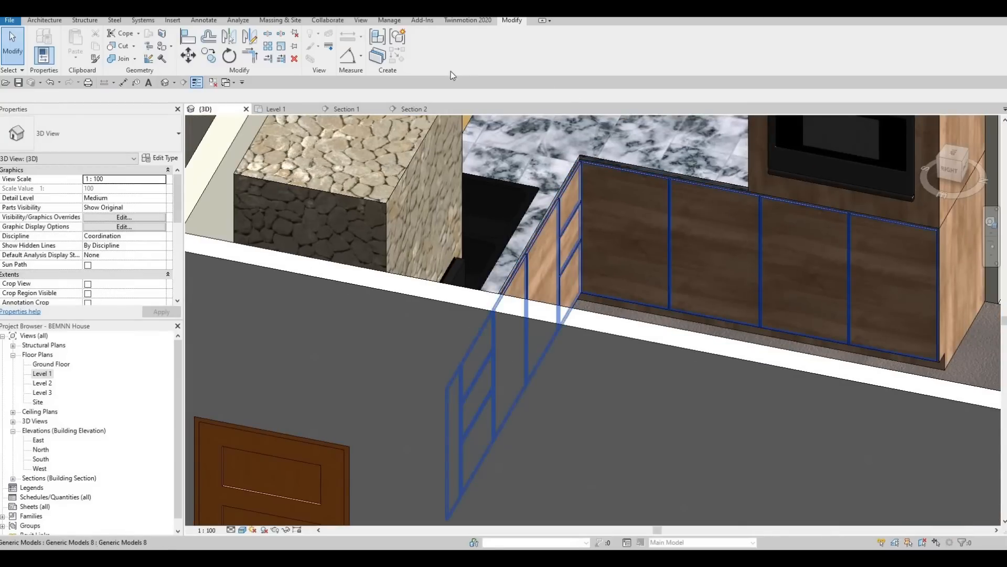
pyautogui.doubleClick(686, 183)
pyautogui.click(685, 183)
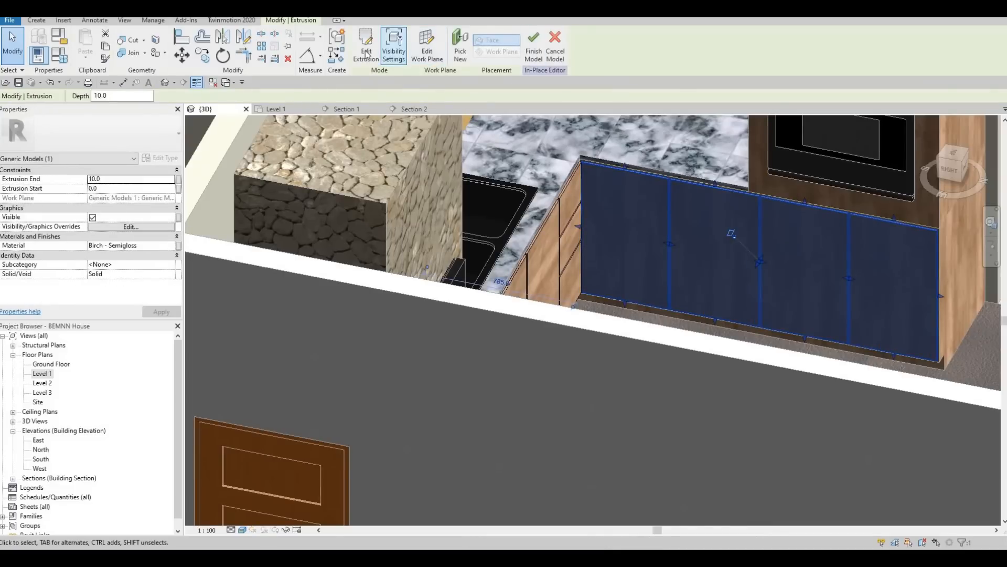
pyautogui.click(366, 47)
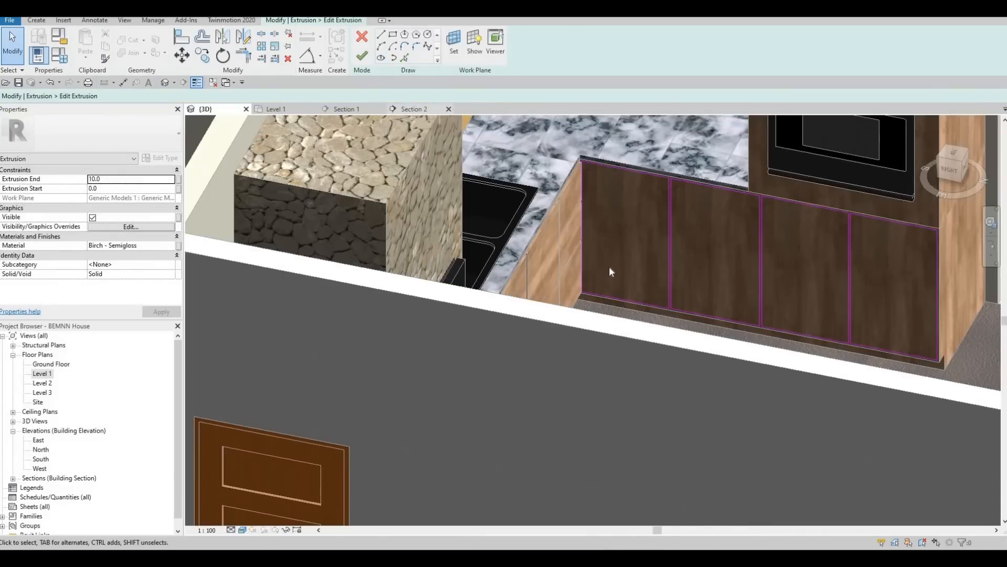
pyautogui.click(412, 109)
pyautogui.click(346, 110)
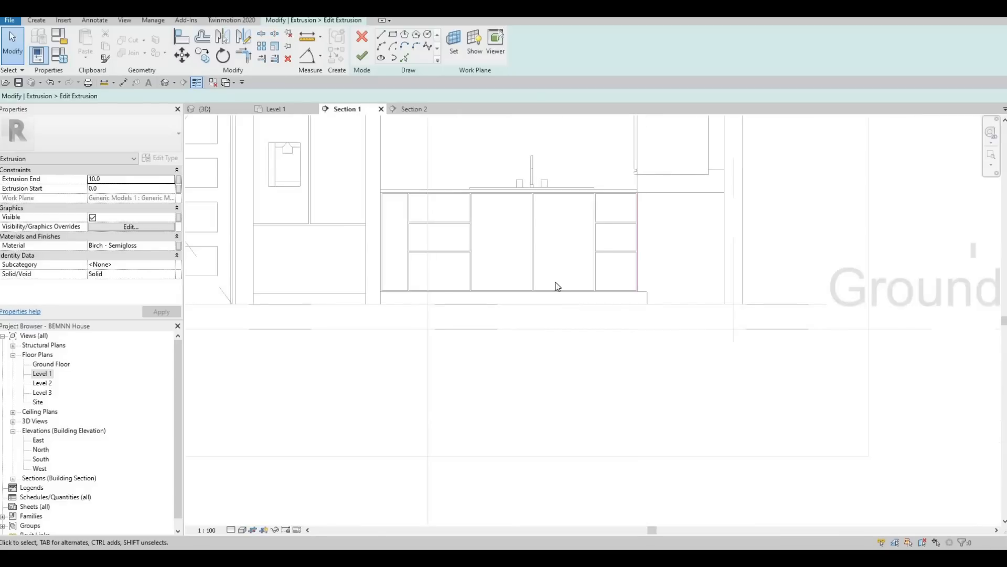
pyautogui.hotkey('ctrl', 'Tab')
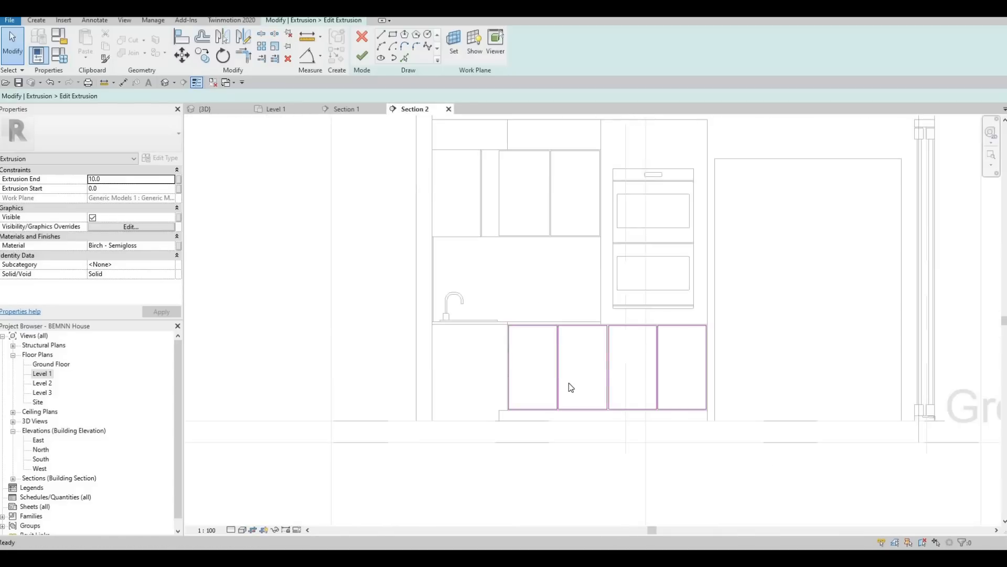
# Sketch two horizontal divider lines, about 459 mm long, across the second door from the left in Section 2.
pyautogui.scroll(4, 551, 268)
pyautogui.moveTo(489, 284); pyautogui.dragTo(486, 279, button='middle')
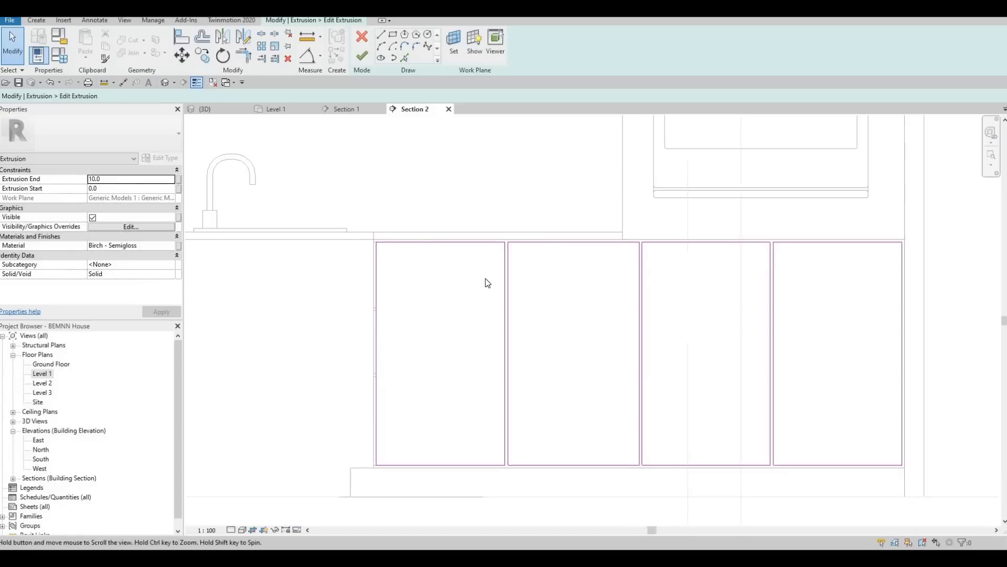
pyautogui.scroll(-2, 486, 278)
pyautogui.scroll(3, 481, 278)
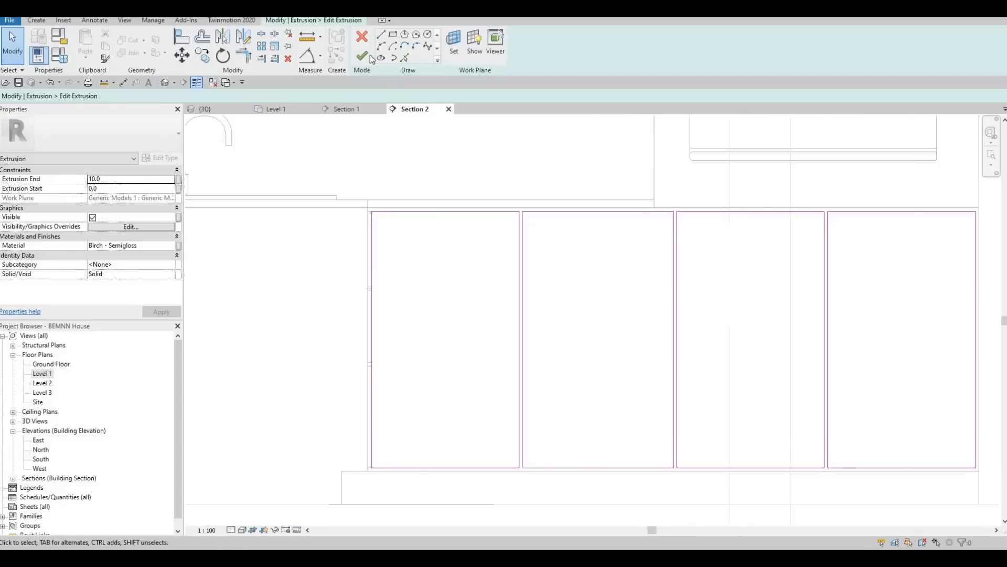
pyautogui.click(523, 276)
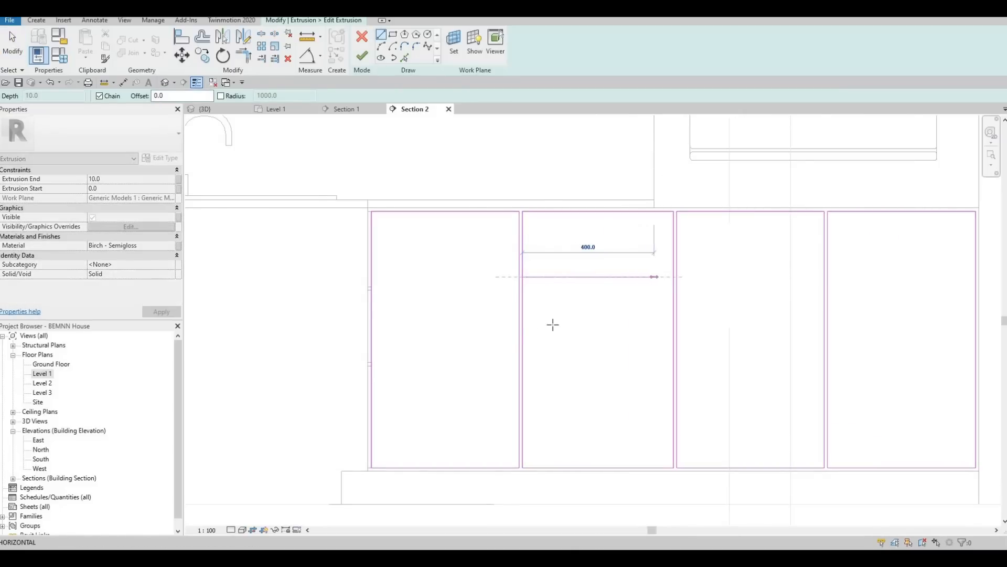
pyautogui.click(674, 277)
pyautogui.press('Escape')
pyautogui.click(523, 343)
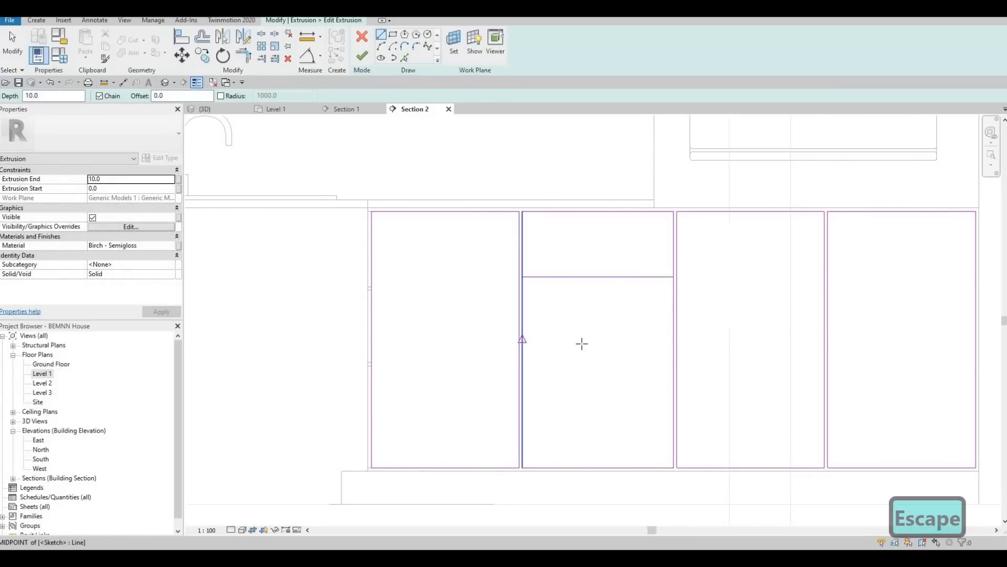
pyautogui.click(676, 343)
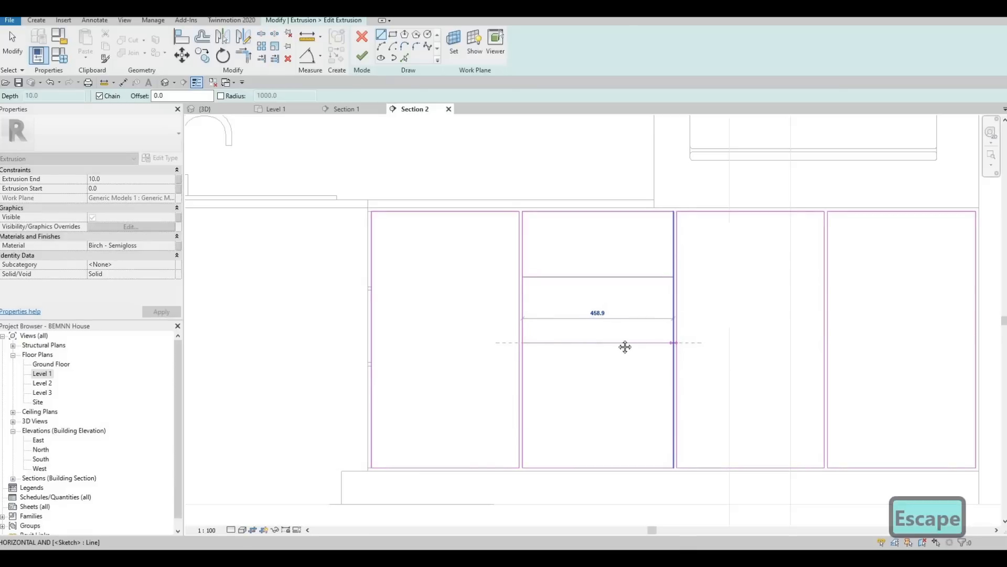
pyautogui.press('Escape')
pyautogui.press('Escape')
pyautogui.scroll(-1, 456, 268)
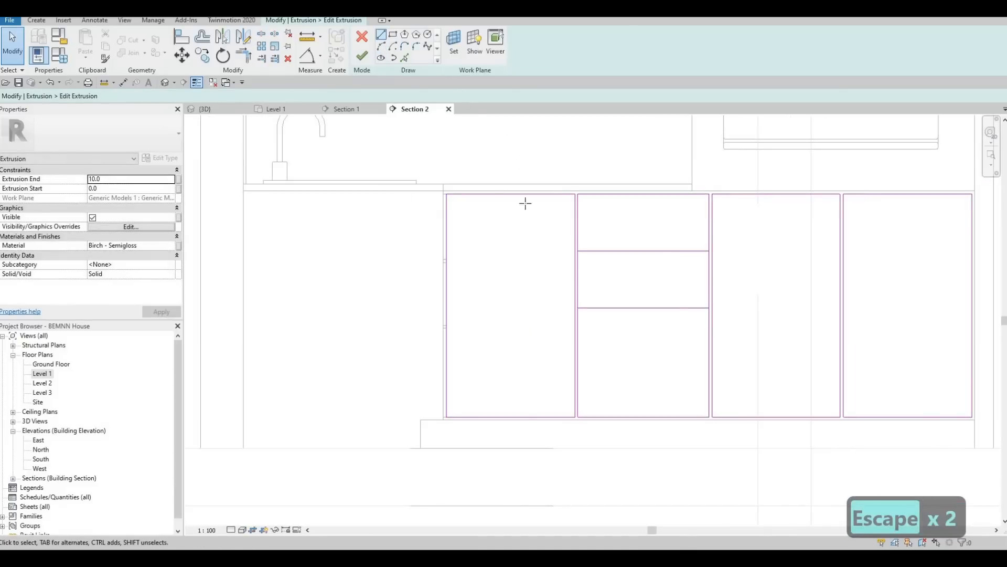
# Sketch a second horizontal line below each divider across the same door, the upper one about 40 mm below its divider.
pyautogui.press('l')
pyautogui.press('i')
pyautogui.scroll(1, 581, 263)
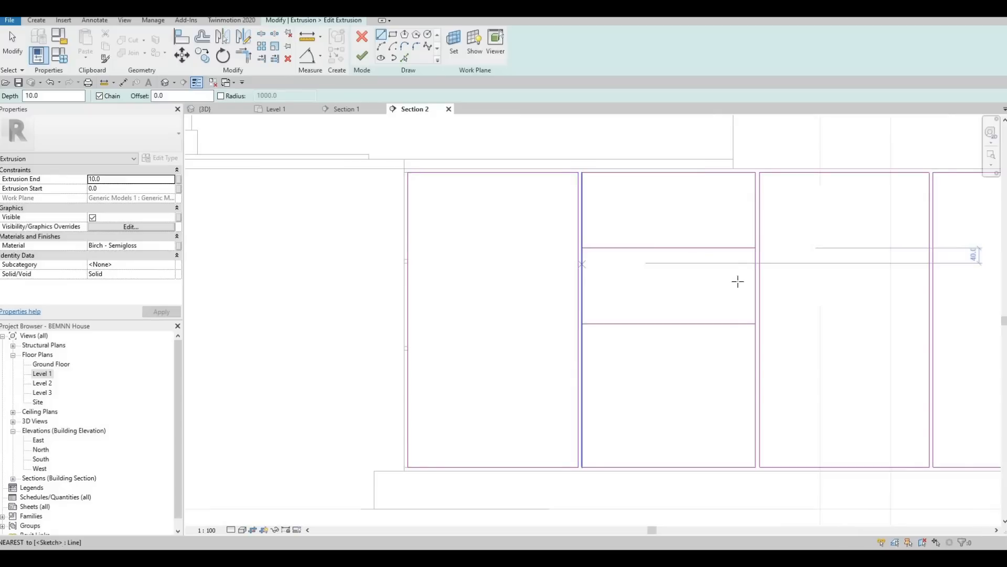
pyautogui.click(582, 263)
pyautogui.click(756, 264)
pyautogui.press('Escape')
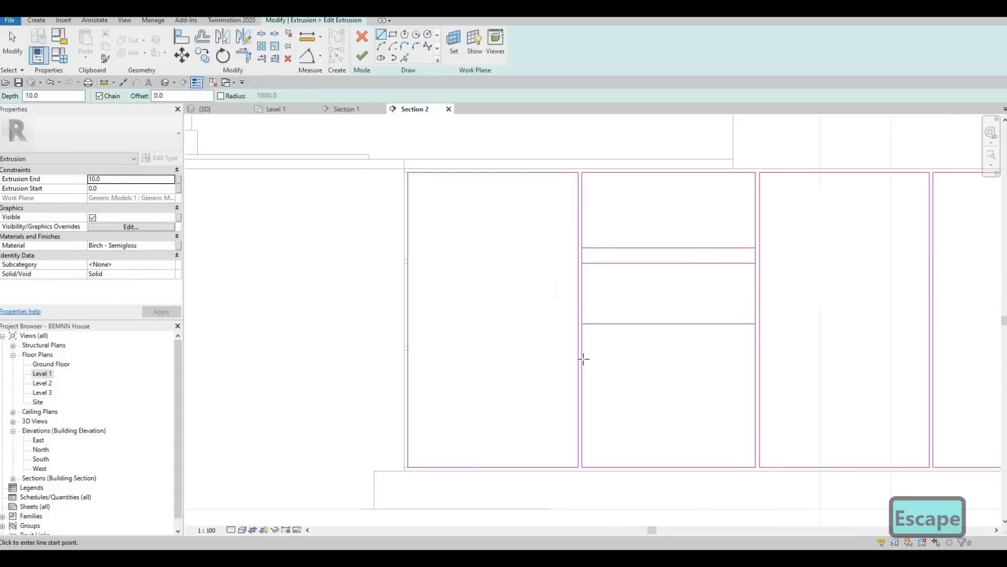
pyautogui.click(582, 361)
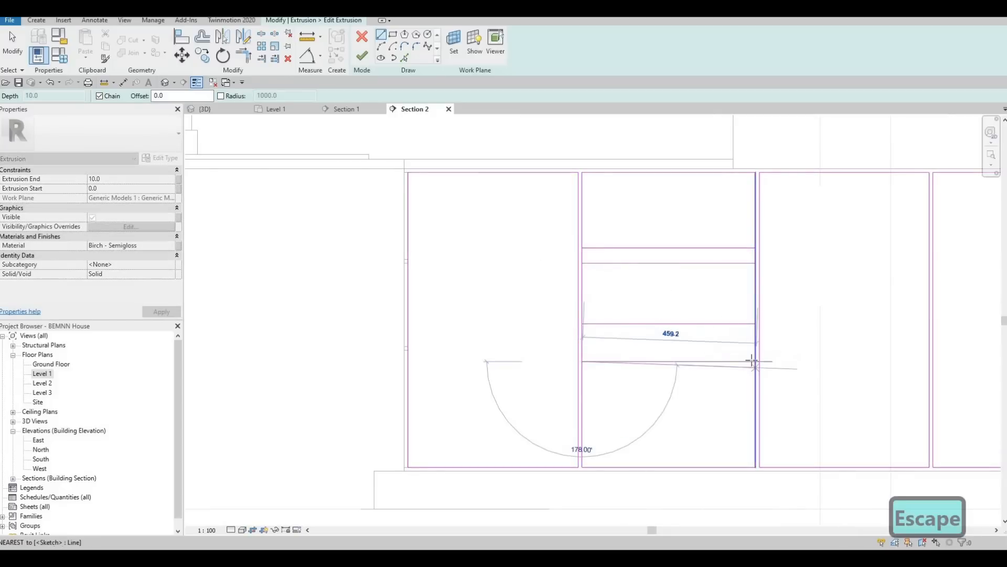
pyautogui.click(755, 361)
pyautogui.press('Escape')
pyautogui.press('Escape')
pyautogui.scroll(-1, 686, 345)
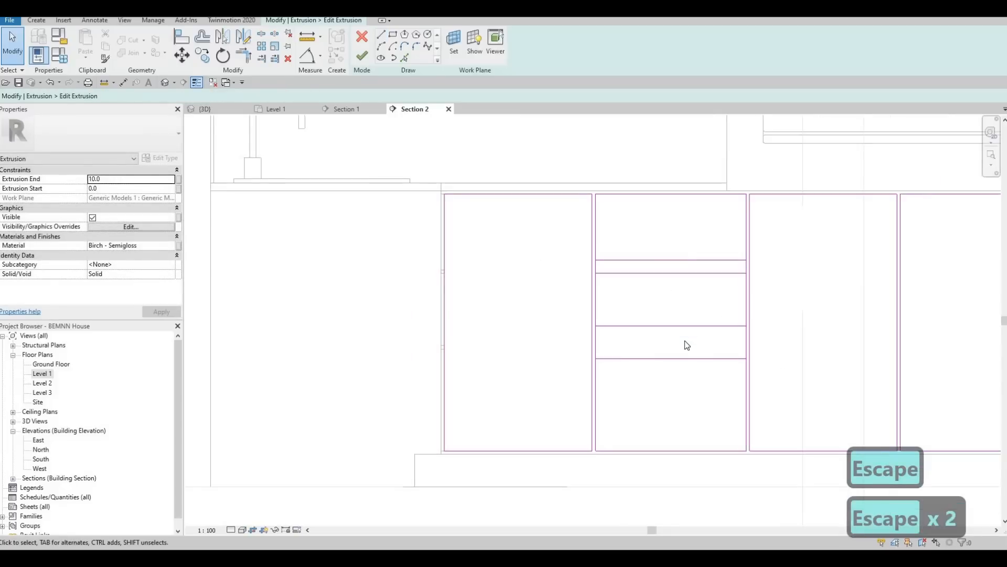
pyautogui.press('a')
pyautogui.press('s')
pyautogui.press('l')
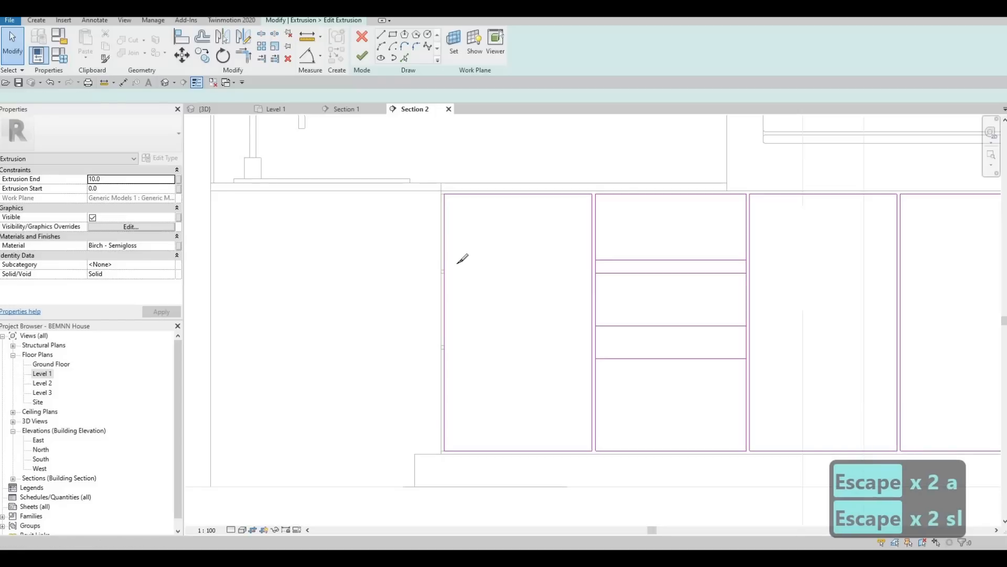
pyautogui.scroll(2, 456, 266)
pyautogui.press('Escape')
pyautogui.press('Escape')
pyautogui.press('Escape')
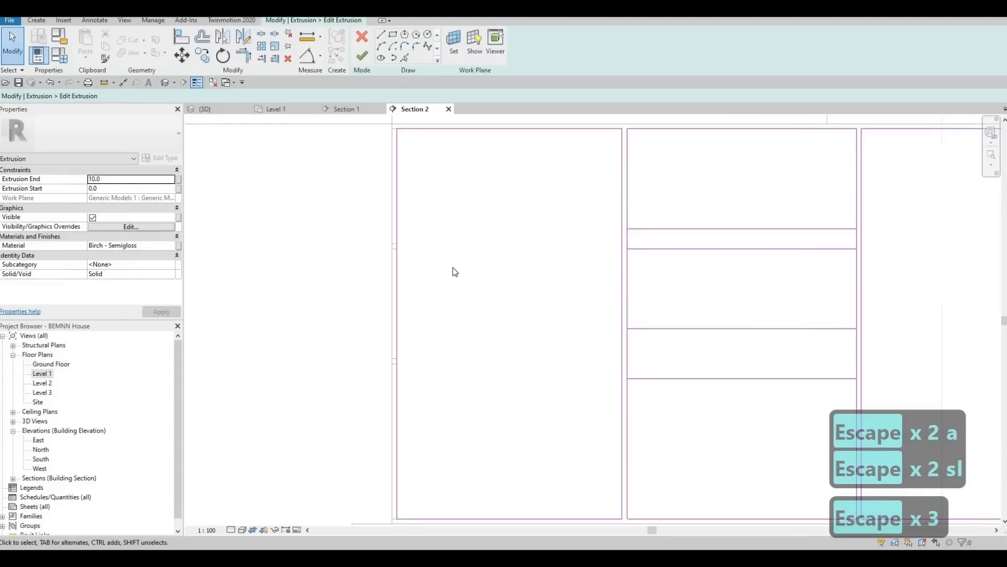
pyautogui.press('s')
pyautogui.press('Escape')
# Align the upper pair of divider lines with the upper and lower edges of the adjoining cabinet run's upper drawer gap.
pyautogui.press('a')
pyautogui.press('l')
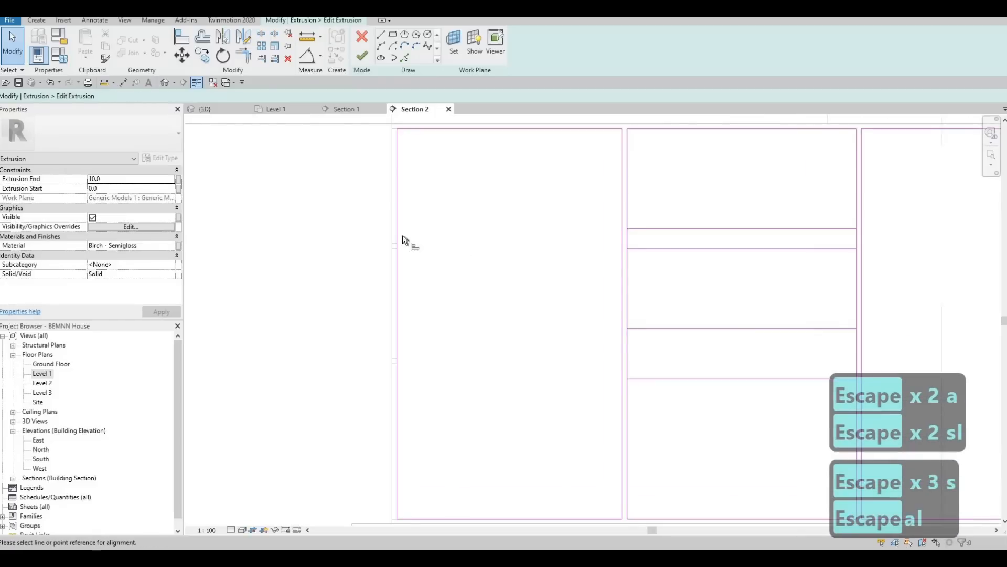
pyautogui.click(391, 243)
pyautogui.scroll(3, 396, 240)
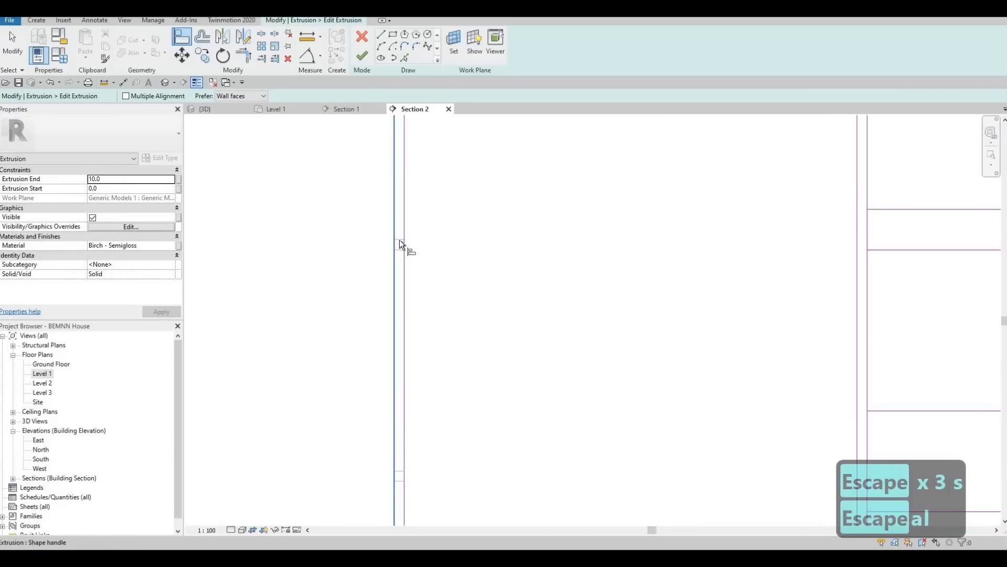
pyautogui.click(400, 241)
pyautogui.click(951, 209)
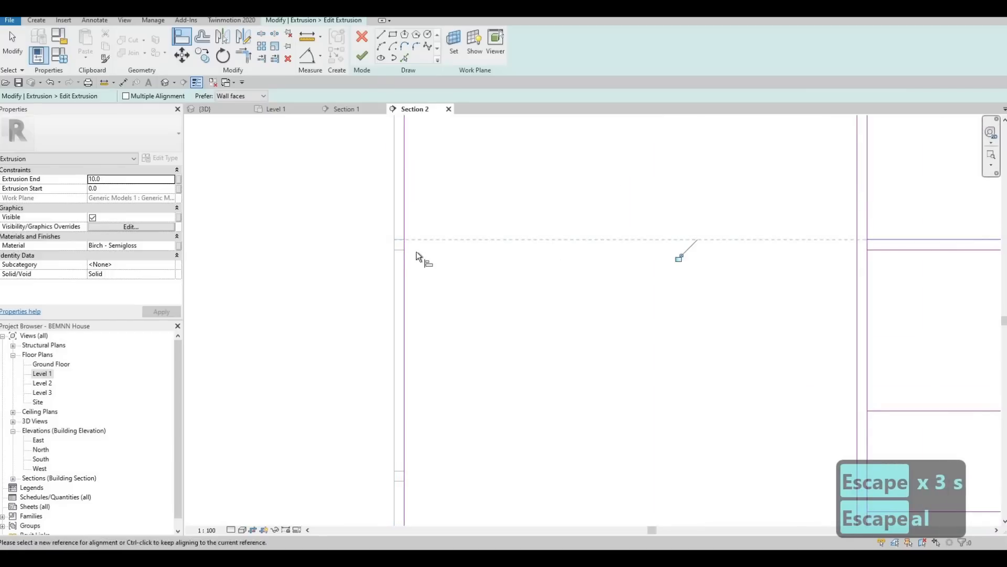
pyautogui.click(878, 250)
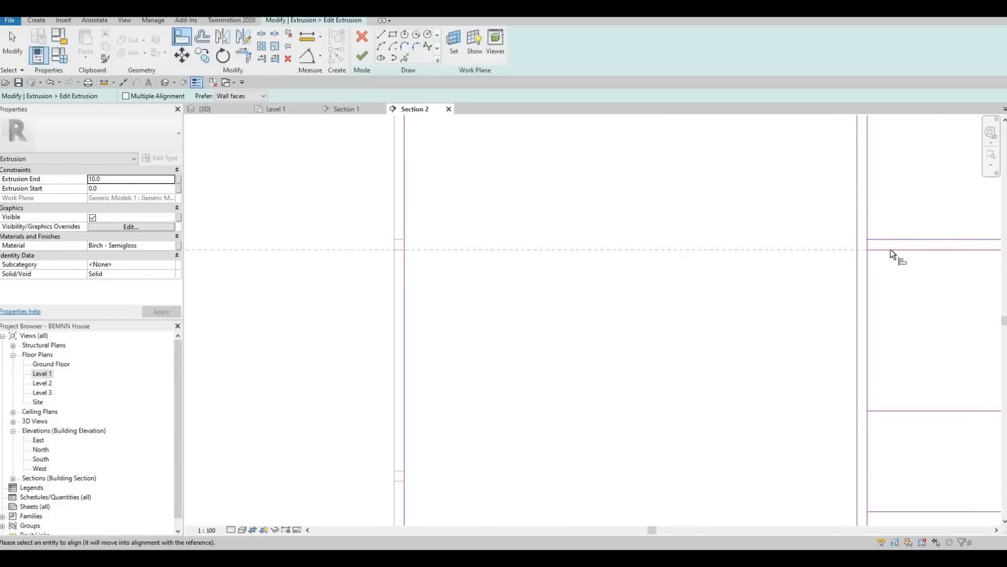
pyautogui.press('Escape')
pyautogui.scroll(-2, 540, 293)
pyautogui.scroll(2, 522, 273)
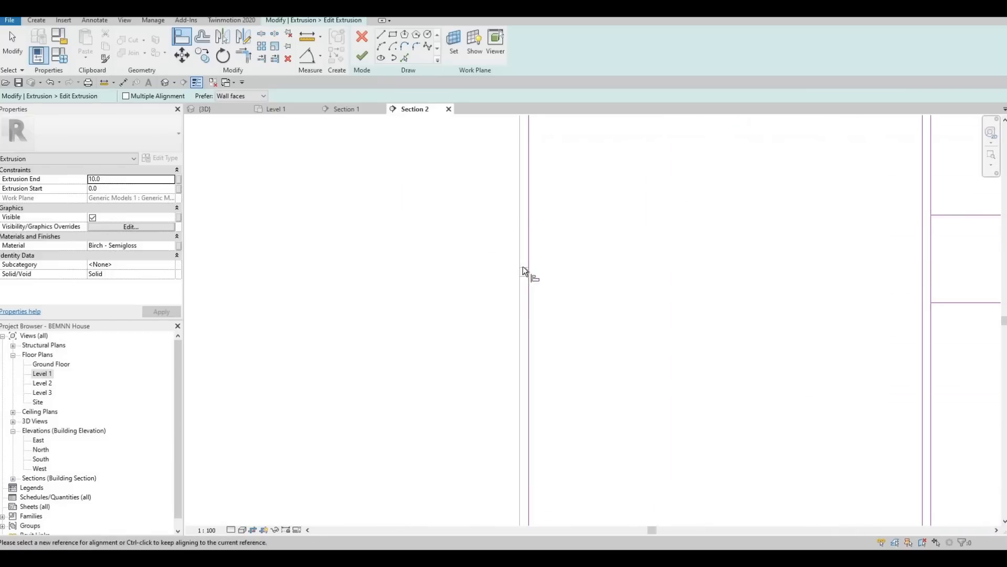
# Align the lower pair of divider lines with the two edges of the adjoining cabinet run's lower drawer gap.
pyautogui.click(525, 267)
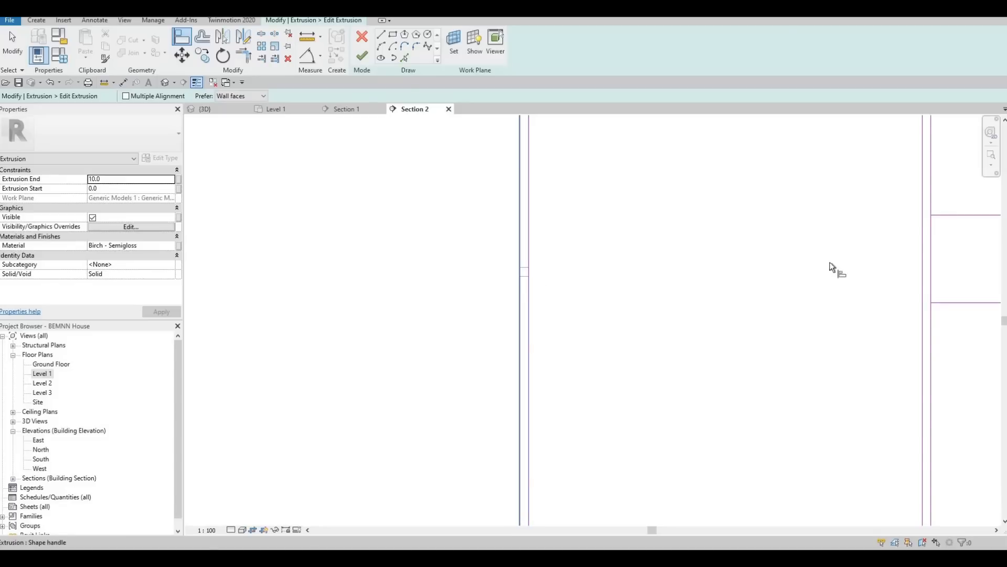
pyautogui.click(969, 215)
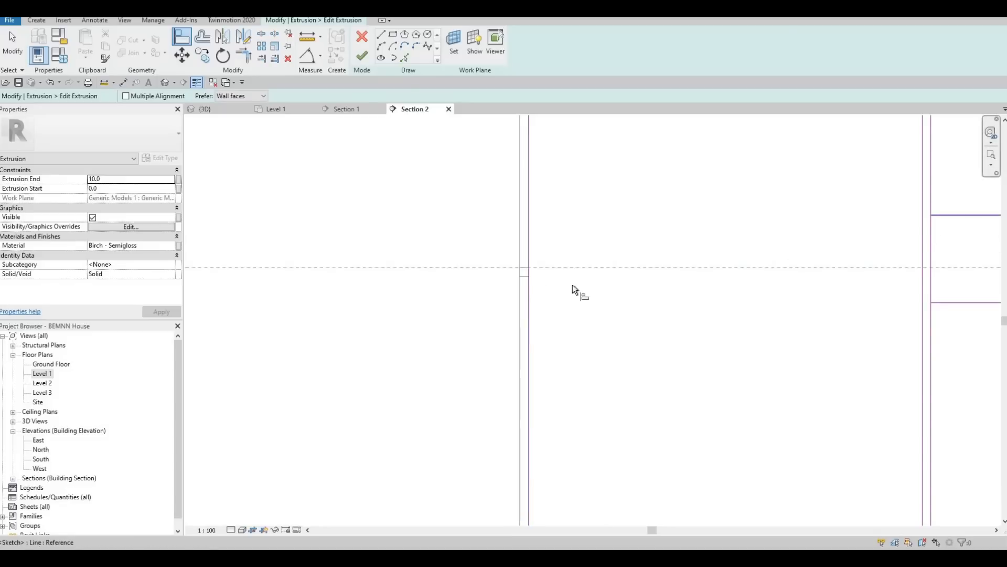
pyautogui.click(525, 276)
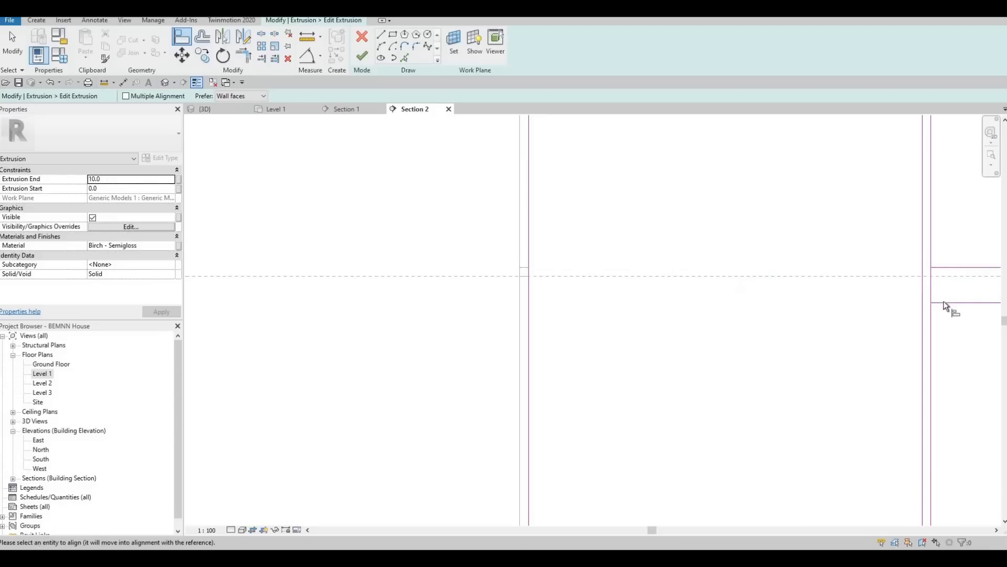
pyautogui.scroll(-4, 619, 283)
pyautogui.press('Escape')
pyautogui.press('Escape')
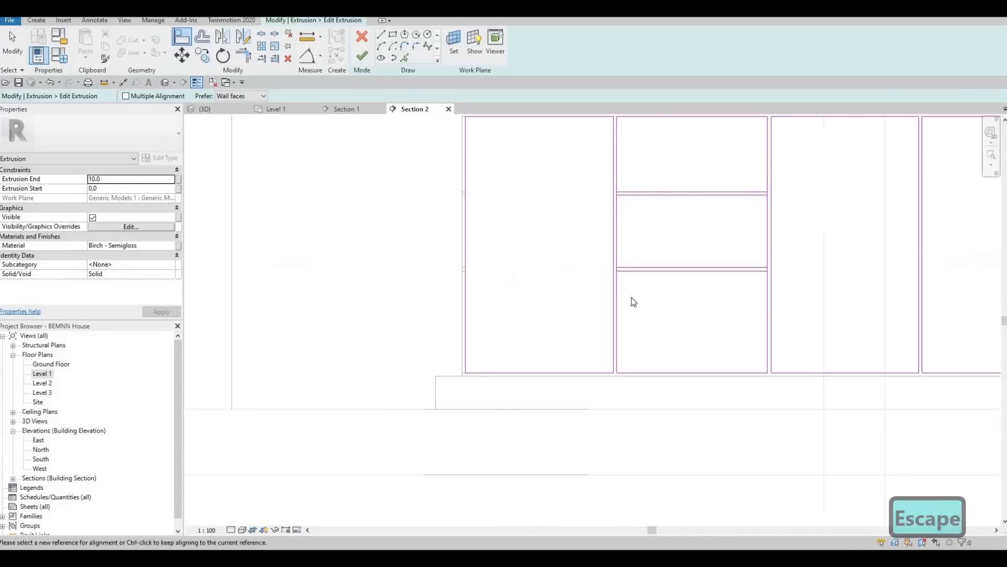
# Split the side edges of the second door from the left at the two drawer gaps, without deleting the inner segments.
pyautogui.press('s')
pyautogui.press('l')
pyautogui.scroll(5, 625, 175)
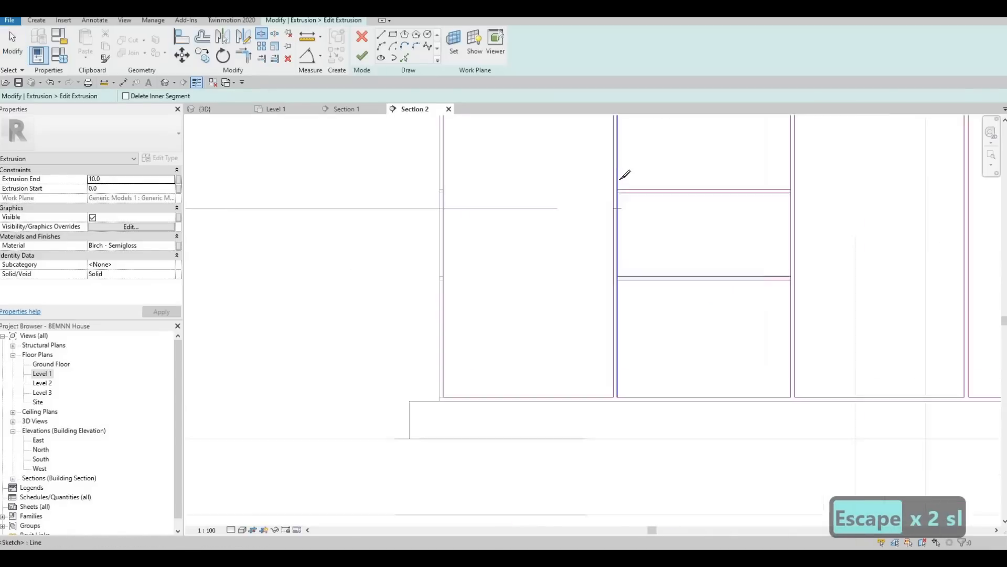
pyautogui.click(623, 406)
pyautogui.moveTo(876, 390); pyautogui.dragTo(562, 368, button='middle')
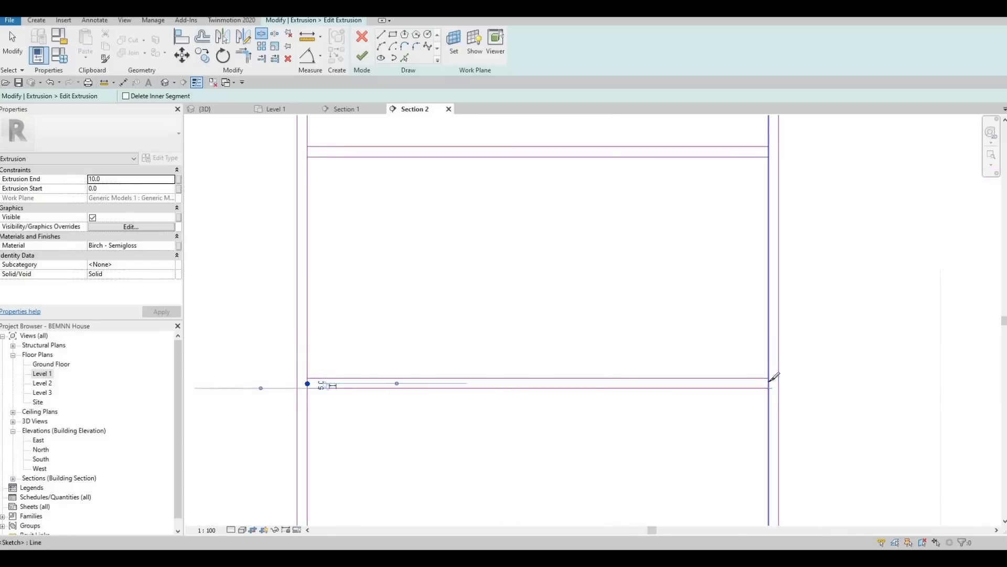
pyautogui.click(769, 378)
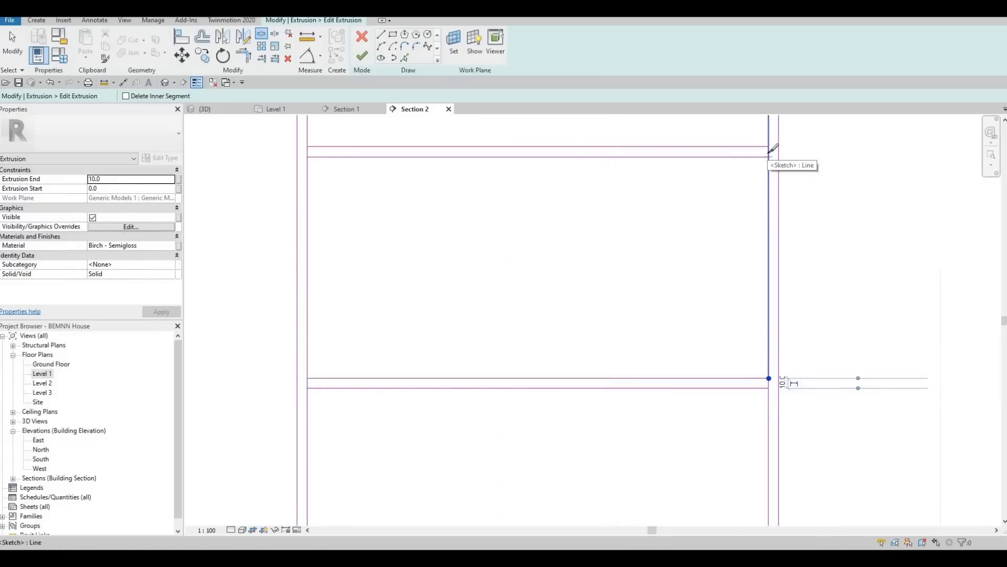
pyautogui.press('Escape')
pyautogui.press('Escape')
# Trim the second door's left side edge into closed corners with the upper gap's lower line and both lines of the lower gap.
pyautogui.press('t')
pyautogui.press('r')
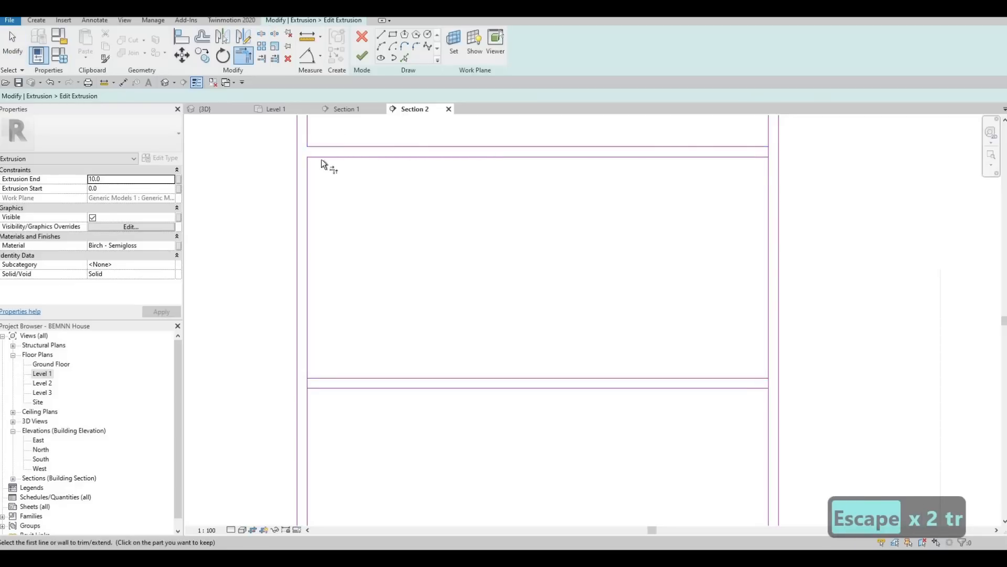
pyautogui.click(318, 157)
pyautogui.click(308, 175)
pyautogui.click(322, 378)
pyautogui.click(307, 352)
pyautogui.click(324, 388)
pyautogui.click(310, 403)
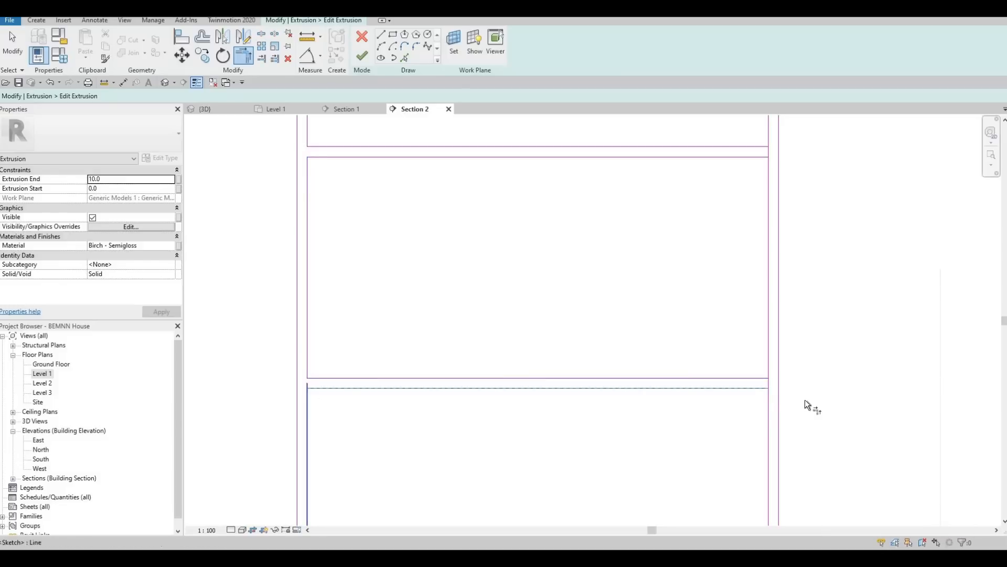
# Trim the second door's right side edge into closed corners with the lines of both drawer gaps.
pyautogui.click(753, 389)
pyautogui.click(768, 403)
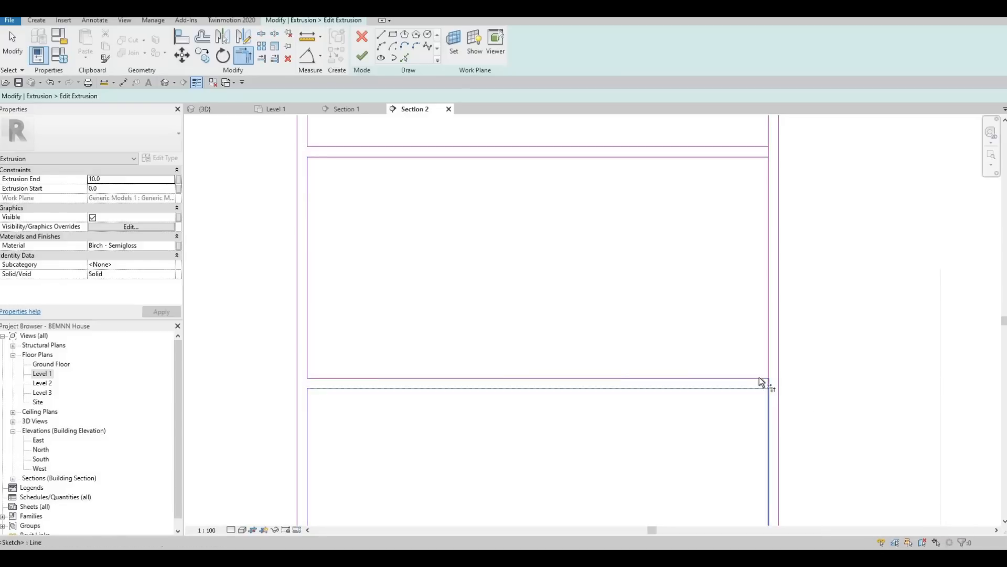
pyautogui.click(760, 378)
pyautogui.click(769, 344)
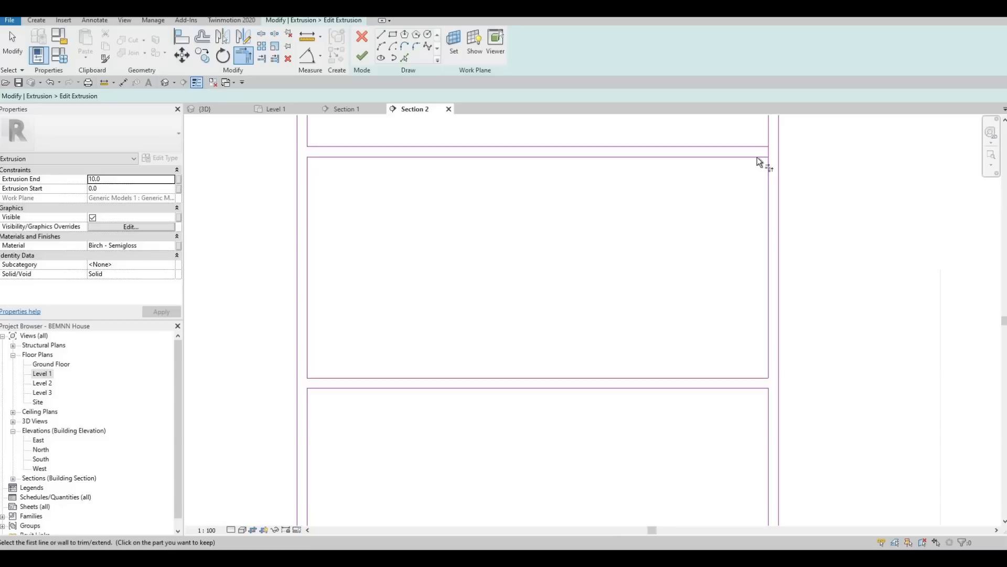
pyautogui.click(759, 158)
pyautogui.click(760, 145)
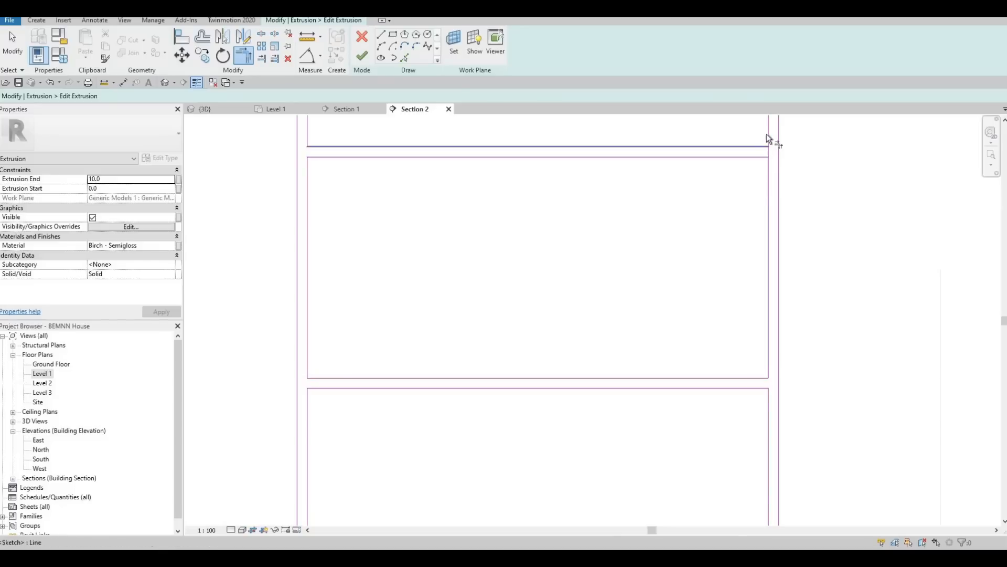
pyautogui.scroll(-2, 764, 285)
pyautogui.scroll(-2, 763, 286)
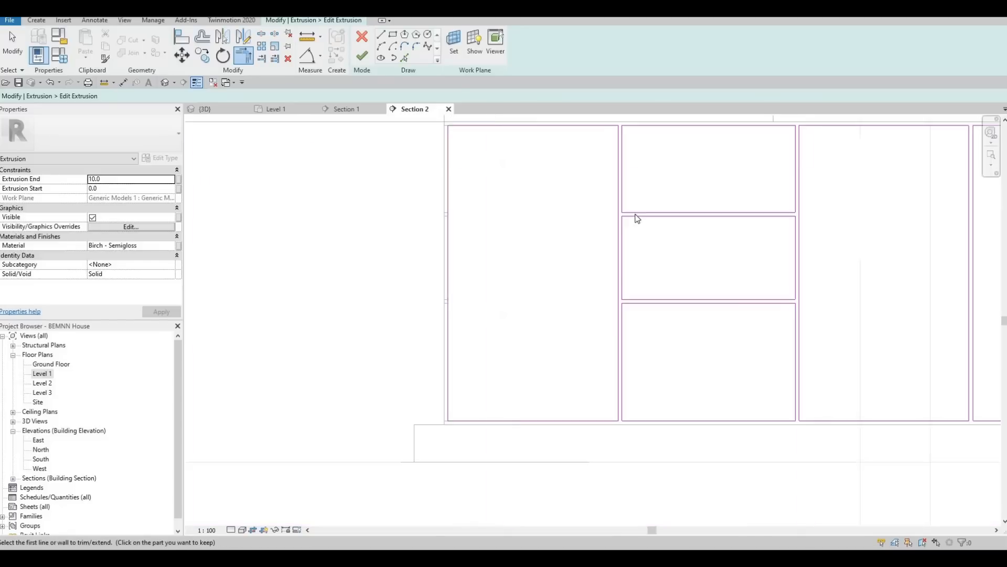
# Finish the door panel sketch and the in-place model, and inspect the kitchen cabinets in the 3D view.
pyautogui.press('Escape')
pyautogui.press('Escape')
pyautogui.click(362, 56)
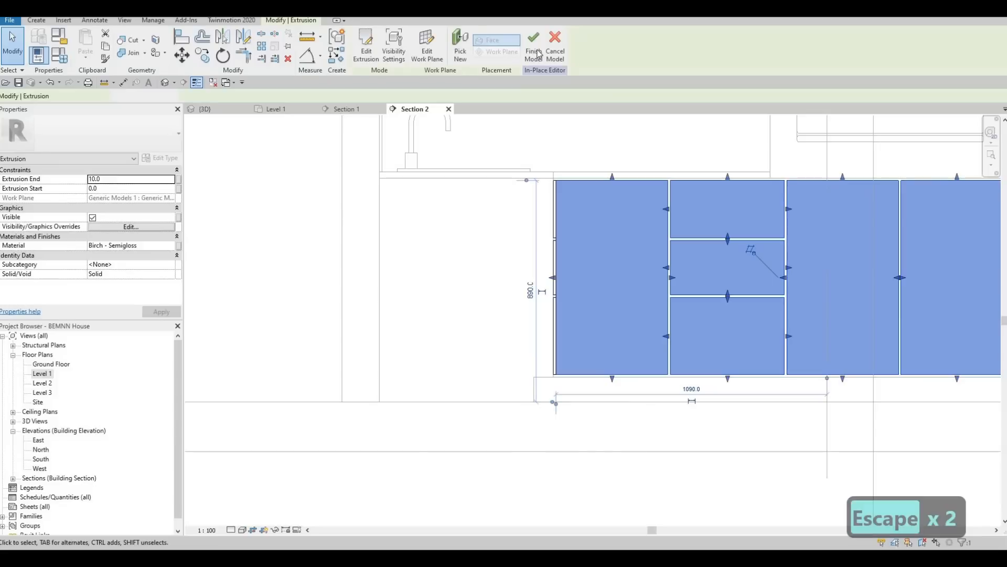
pyautogui.click(533, 42)
pyautogui.scroll(-2, 278, 131)
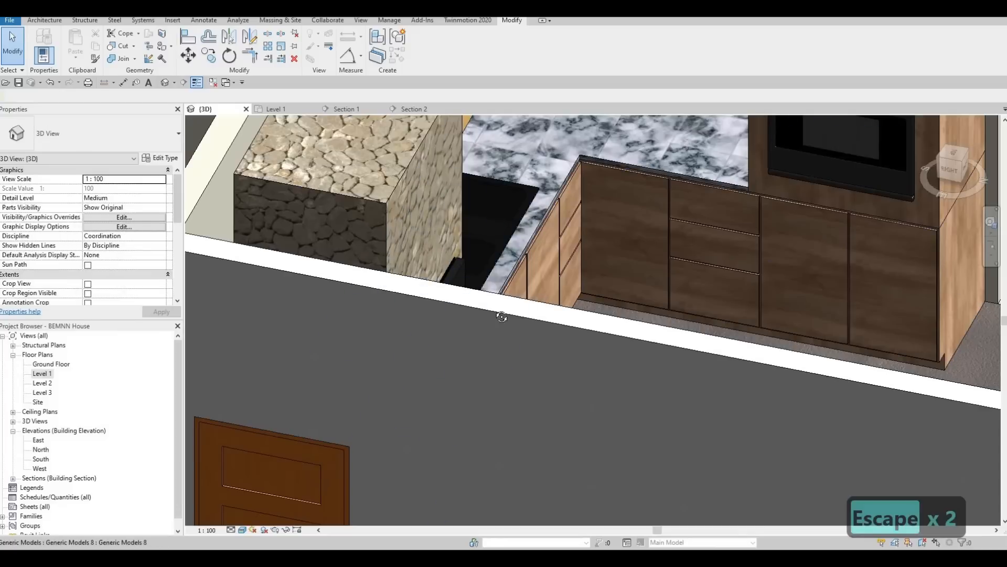
pyautogui.keyDown('shift'); pyautogui.moveTo(500, 313); pyautogui.dragTo(537, 364, button='middle'); pyautogui.keyUp('shift')
pyautogui.scroll(-3, 568, 340)
pyautogui.scroll(-2, 536, 363)
pyautogui.keyDown('shift'); pyautogui.moveTo(674, 322); pyautogui.dragTo(414, 265, button='middle'); pyautogui.keyUp('shift')
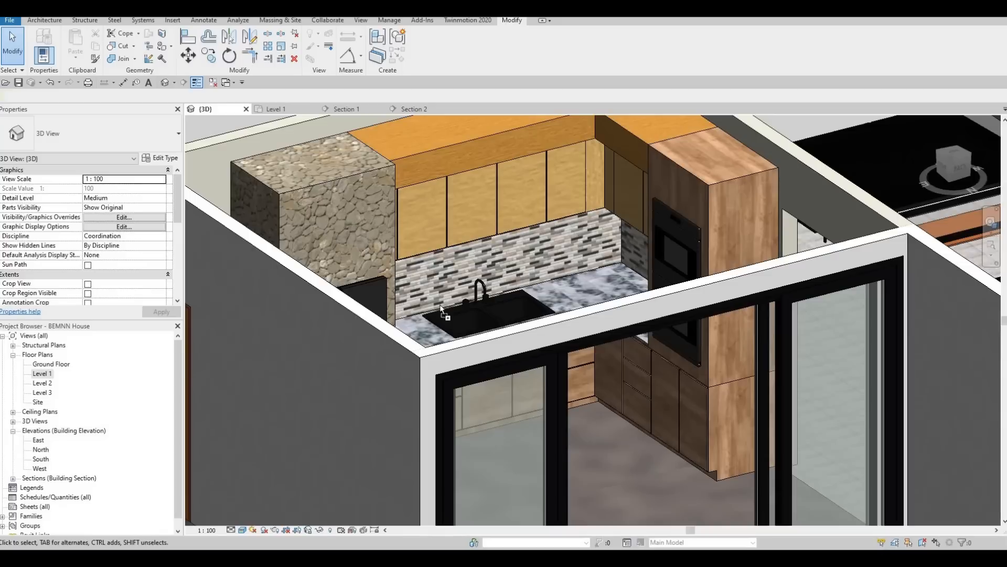
# Place a vertical HANDLE component on the wall cabinet door beside the stone-clad unit, near the door's lower right corner.
pyautogui.press('c')
pyautogui.press('m')
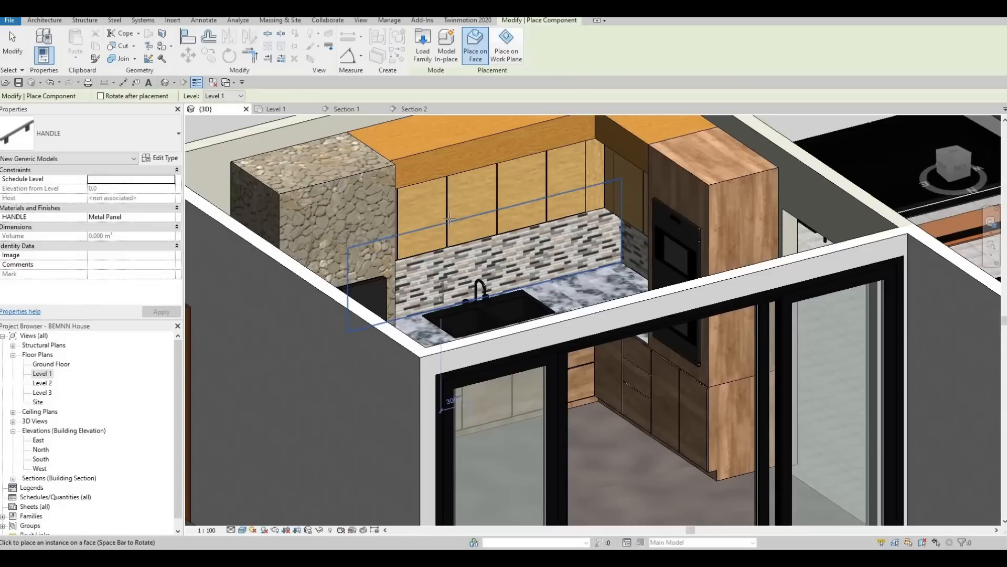
pyautogui.scroll(3, 444, 237)
pyautogui.scroll(2, 445, 237)
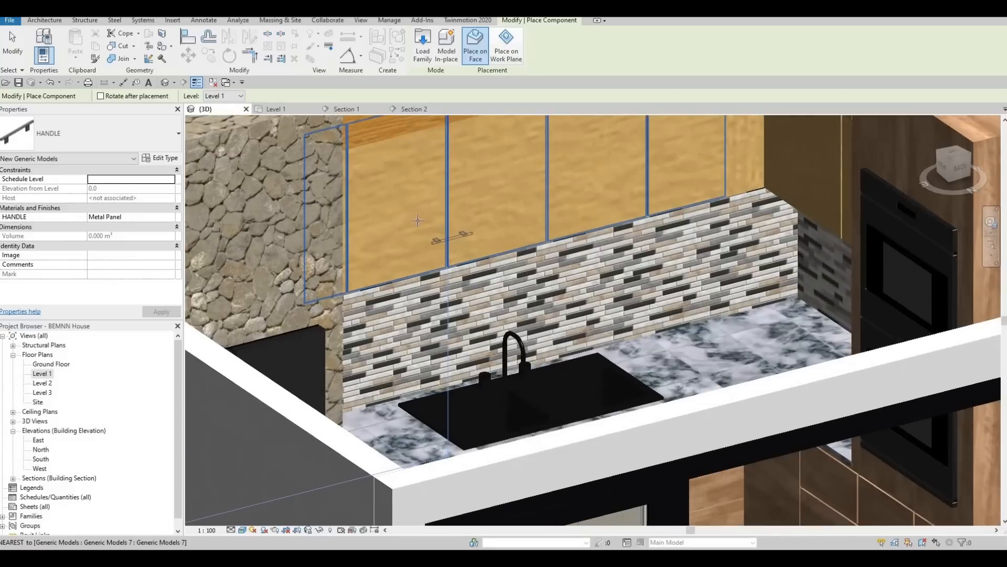
pyautogui.scroll(1, 419, 246)
pyautogui.scroll(1, 424, 249)
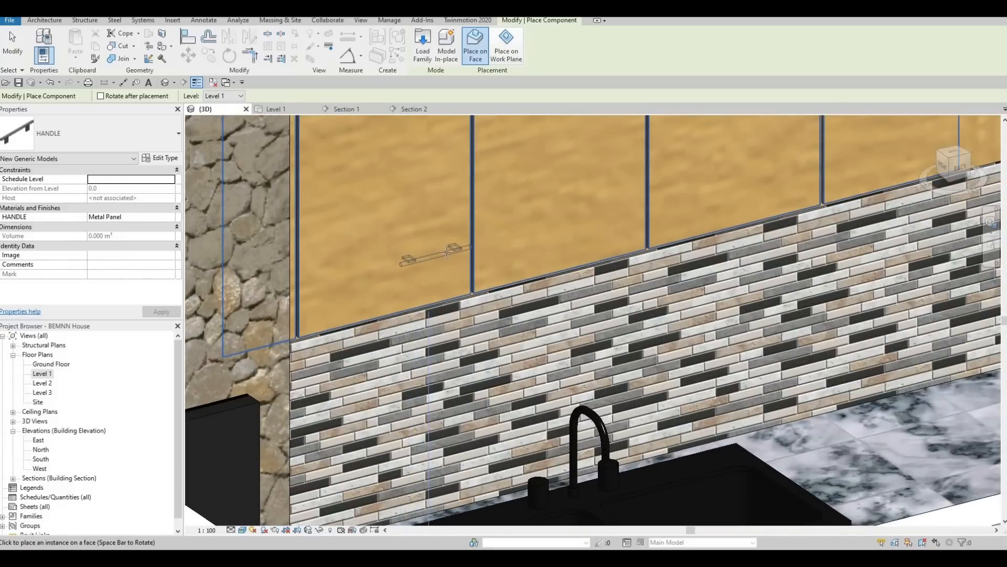
pyautogui.scroll(-4, 448, 236)
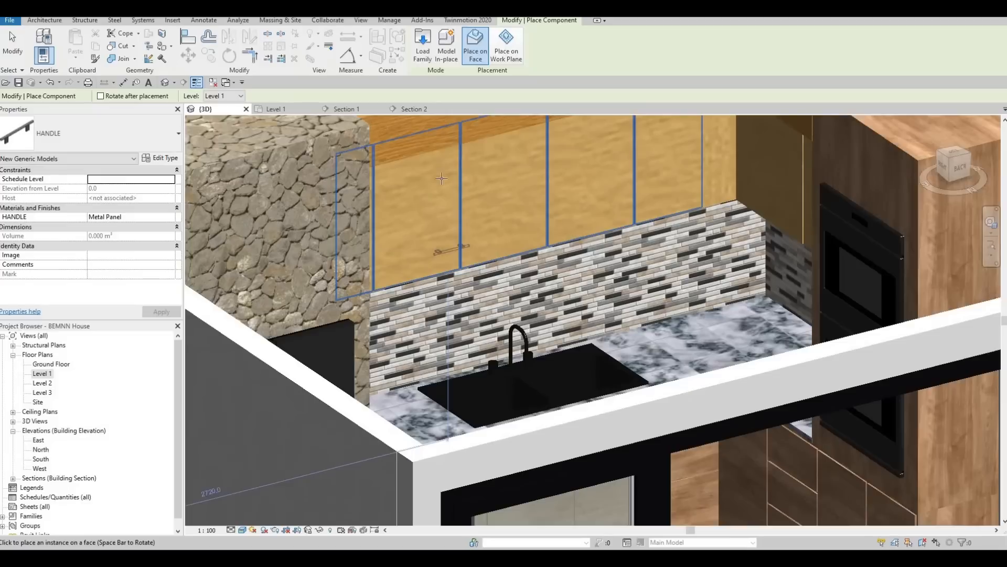
pyautogui.moveTo(435, 261); pyautogui.dragTo(431, 189, button='middle')
pyautogui.scroll(-1, 432, 189)
pyautogui.keyDown('shift'); pyautogui.moveTo(444, 242); pyautogui.dragTo(462, 341, button='middle'); pyautogui.keyUp('shift')
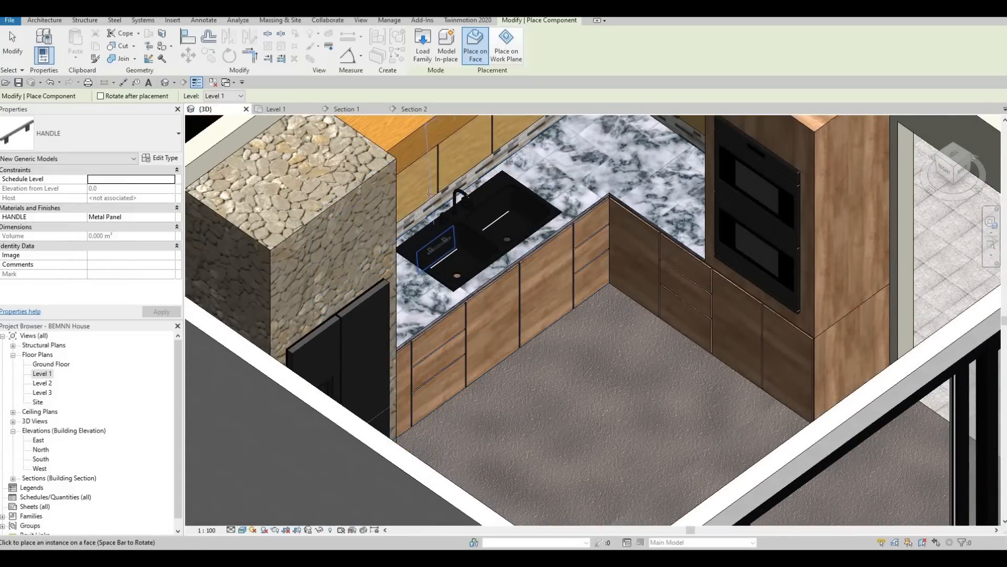
pyautogui.scroll(4, 432, 198)
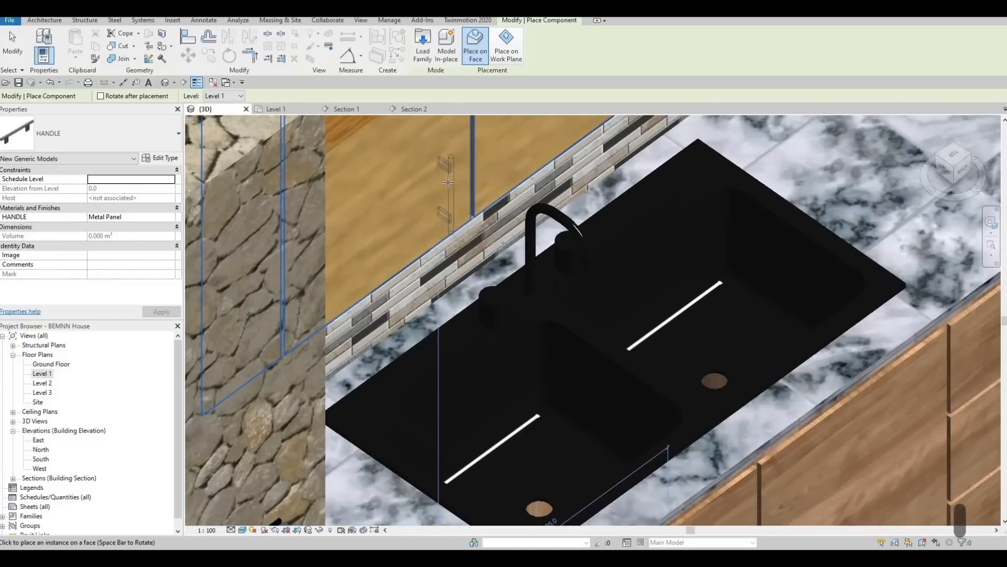
pyautogui.click(457, 178)
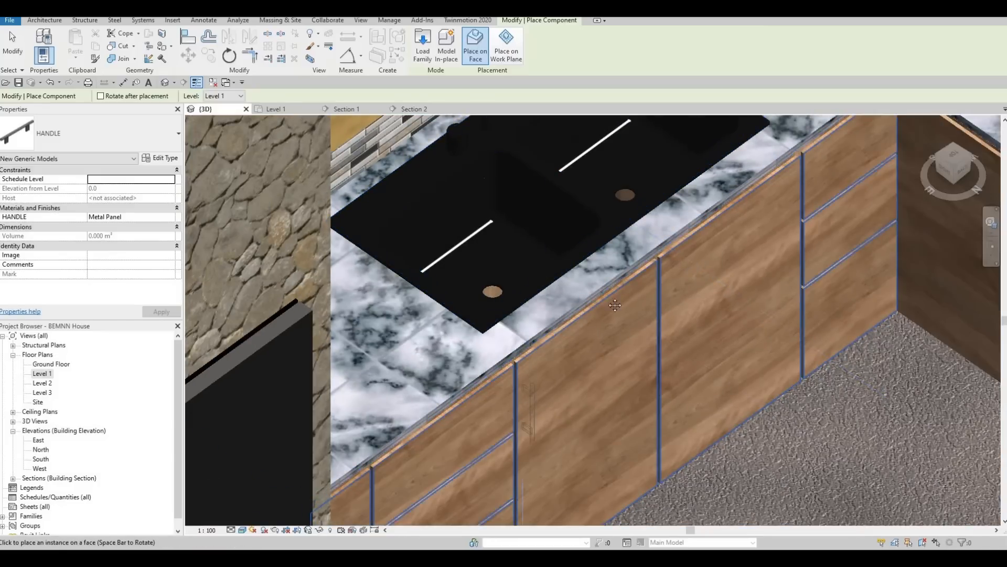
# Place vertical handles on both sink base doors beside their shared gap, and a horizontal handle on the top drawer front beside the refrigerator.
pyautogui.scroll(3, 603, 347)
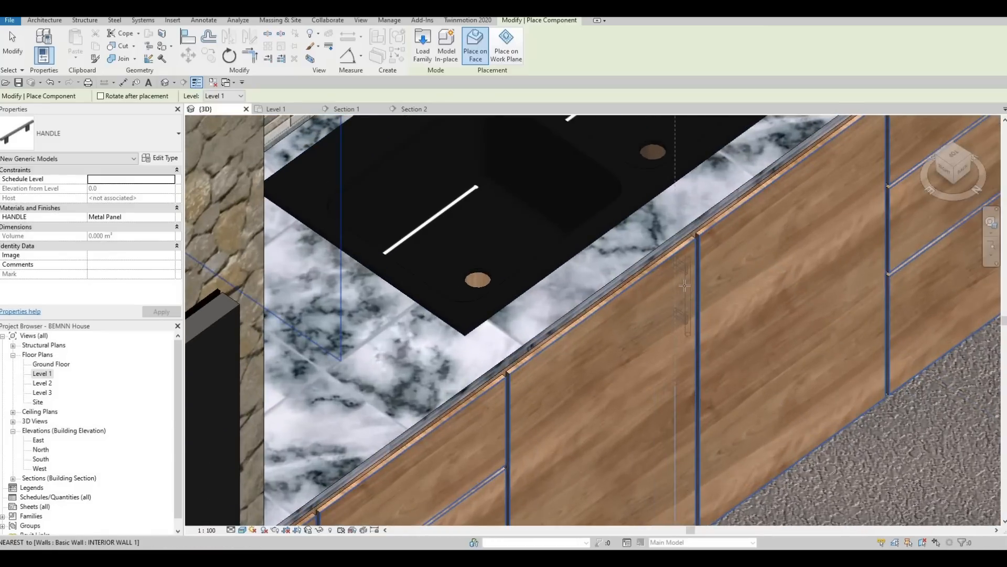
pyautogui.click(704, 273)
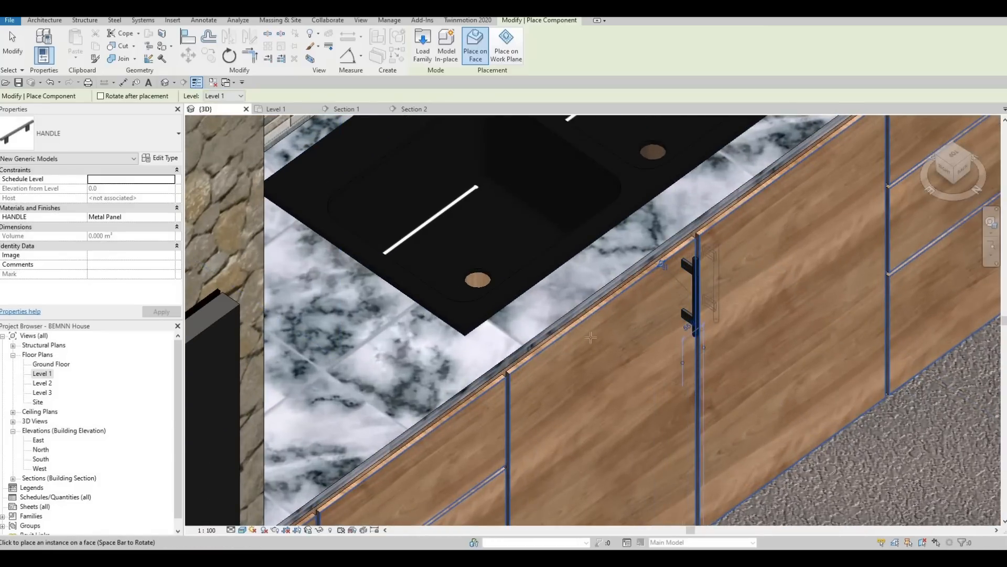
pyautogui.moveTo(548, 289); pyautogui.dragTo(619, 184, button='middle')
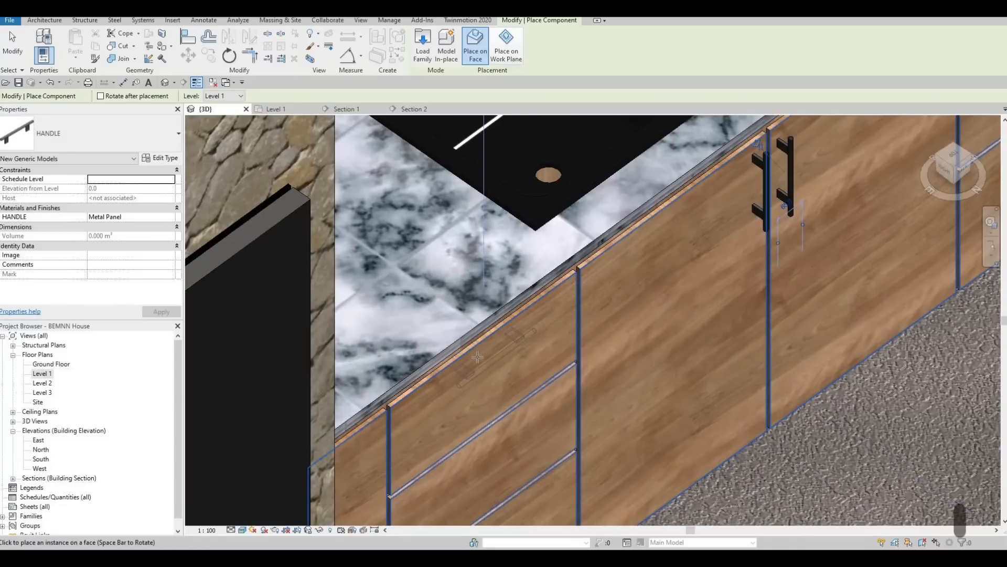
pyautogui.click(494, 351)
pyautogui.scroll(-2, 525, 315)
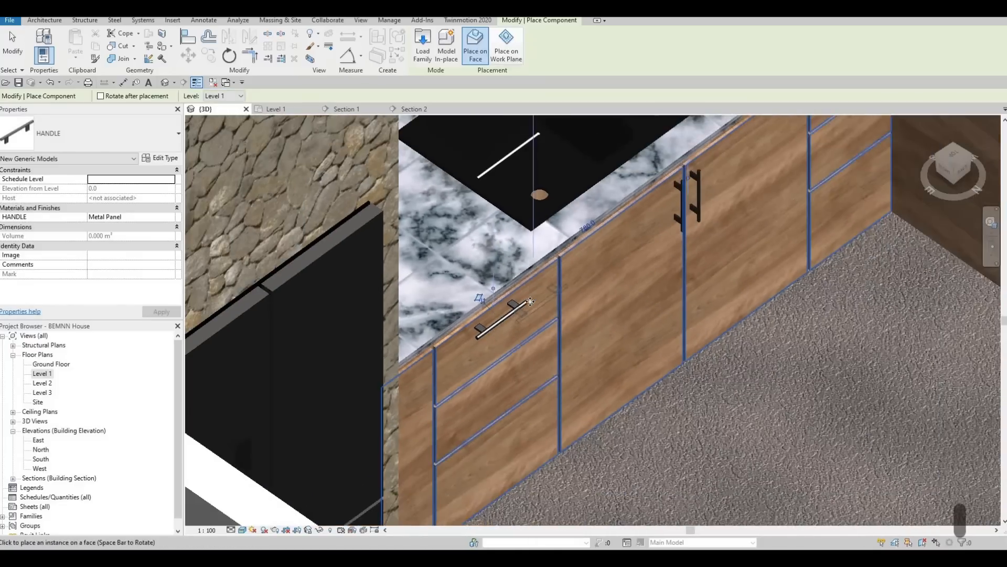
pyautogui.press('Escape')
pyautogui.press('Escape')
pyautogui.scroll(-5, 584, 328)
pyautogui.press('Escape')
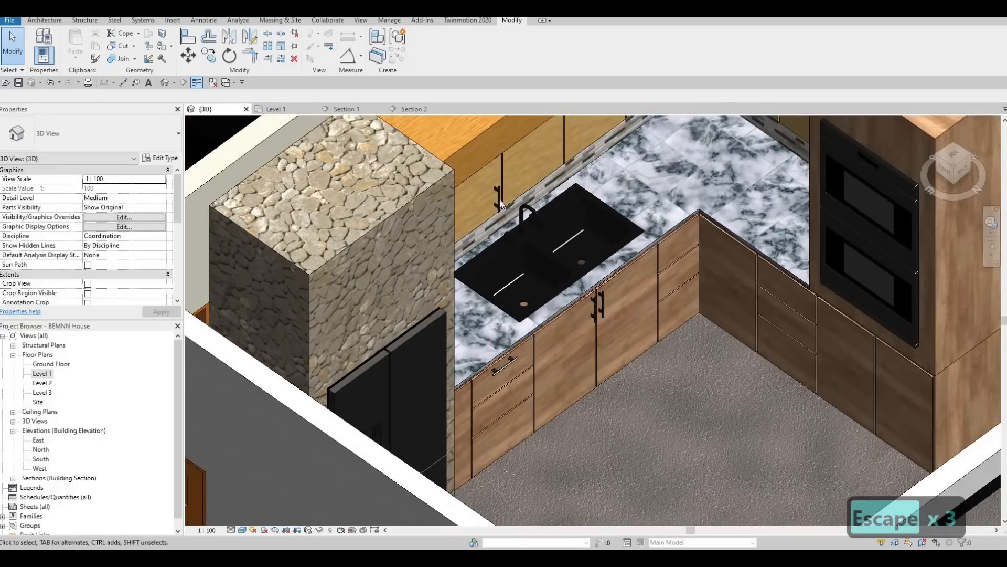
pyautogui.scroll(2, 501, 205)
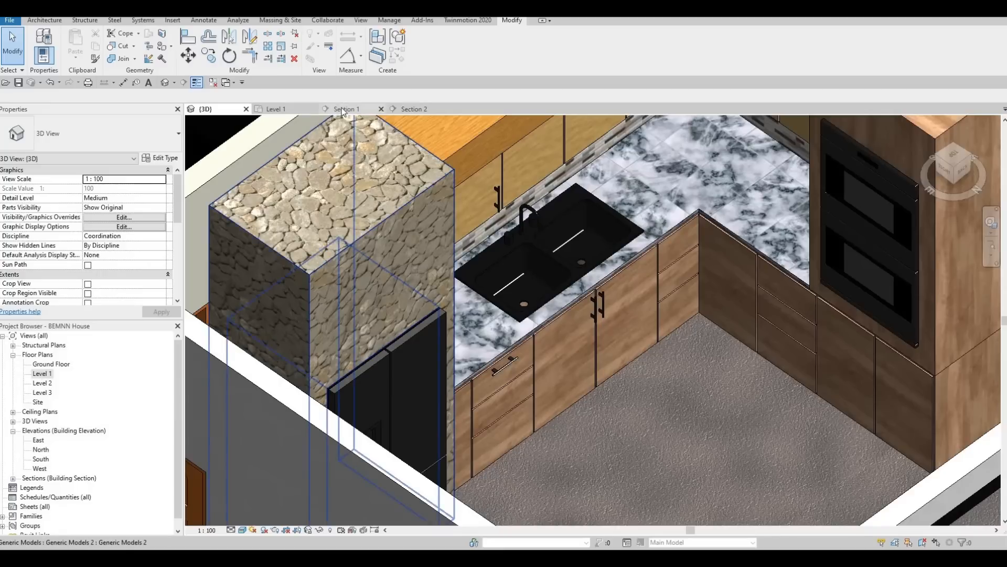
pyautogui.click(498, 188)
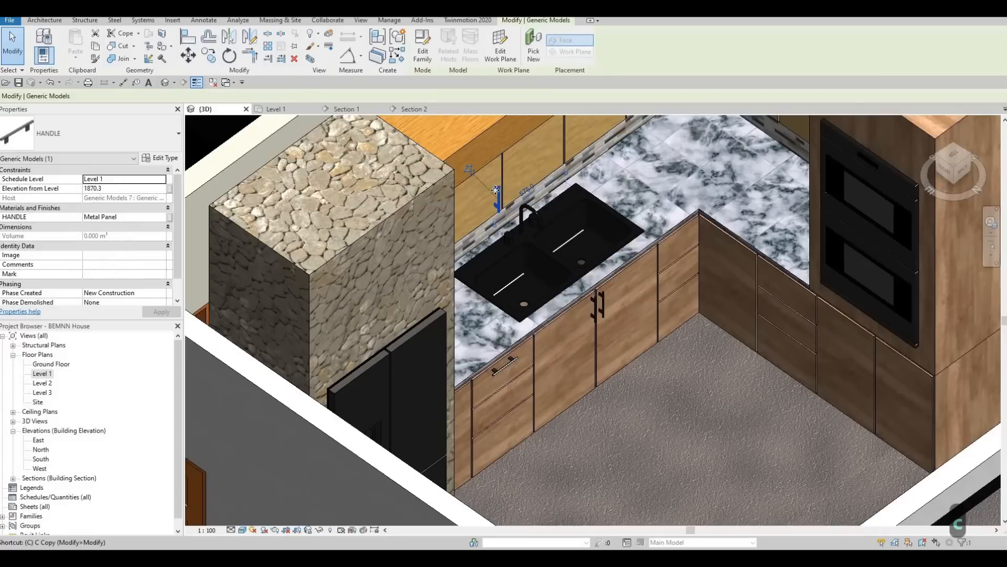
pyautogui.press('Escape')
pyautogui.press('Escape')
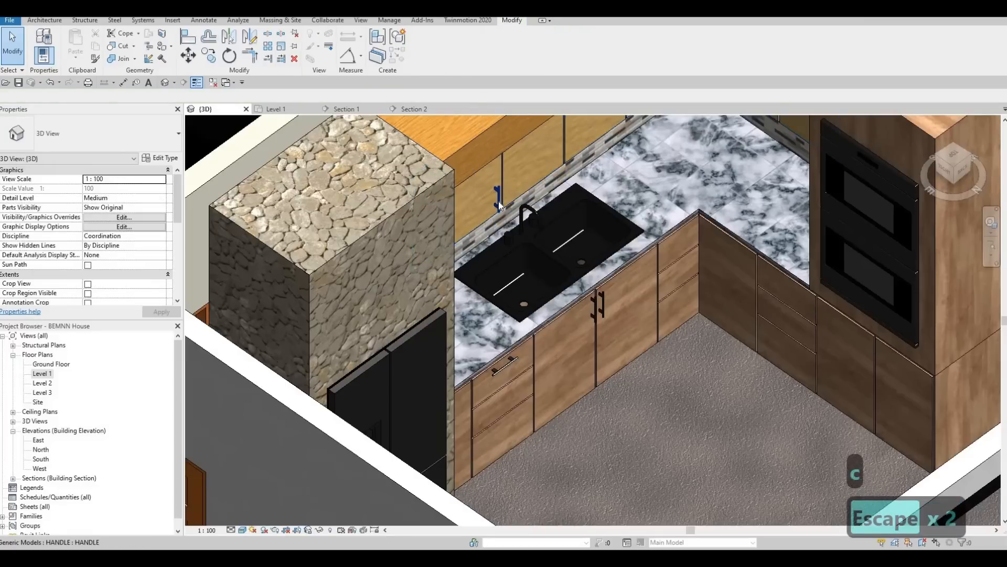
# Place a horizontal handle on the oven-side run's top drawer and a vertical handle on the corner door next to it.
pyautogui.press('c')
pyautogui.press('m')
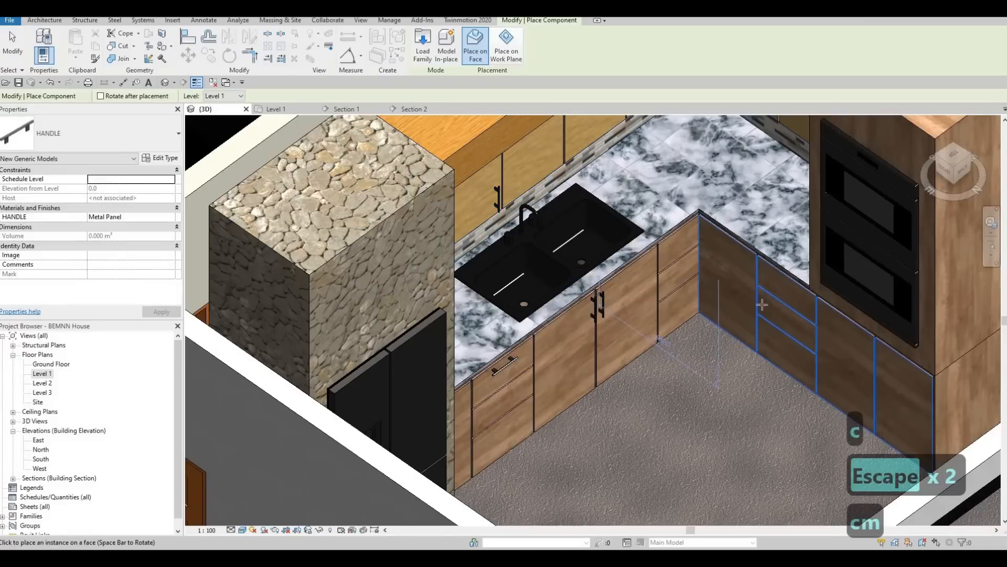
pyautogui.scroll(5, 787, 269)
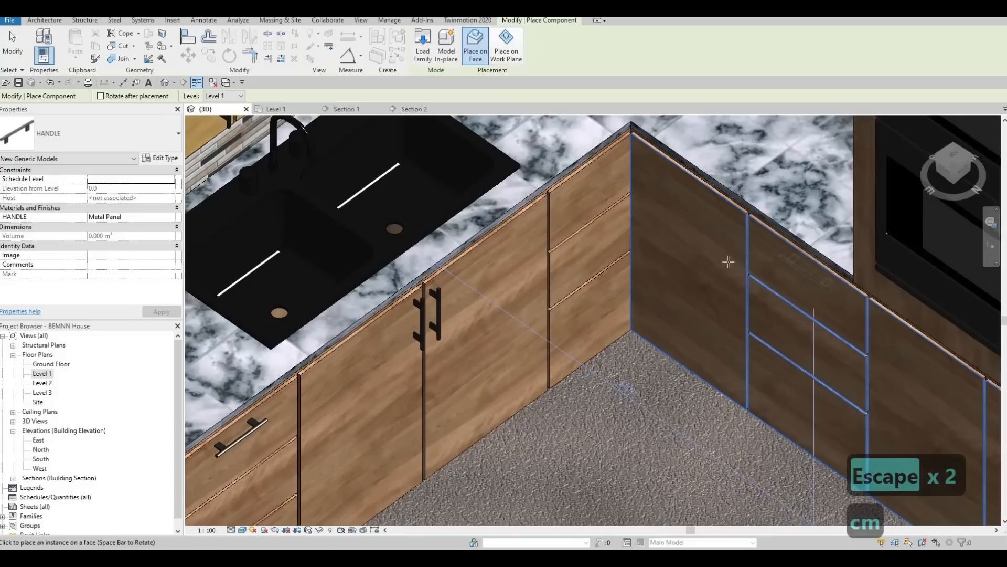
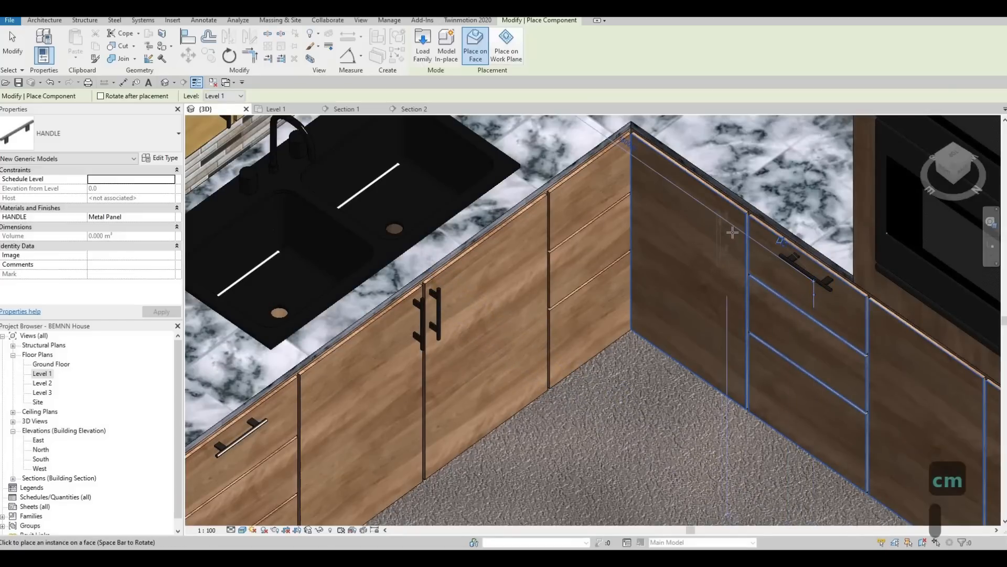
pyautogui.scroll(-6, 727, 241)
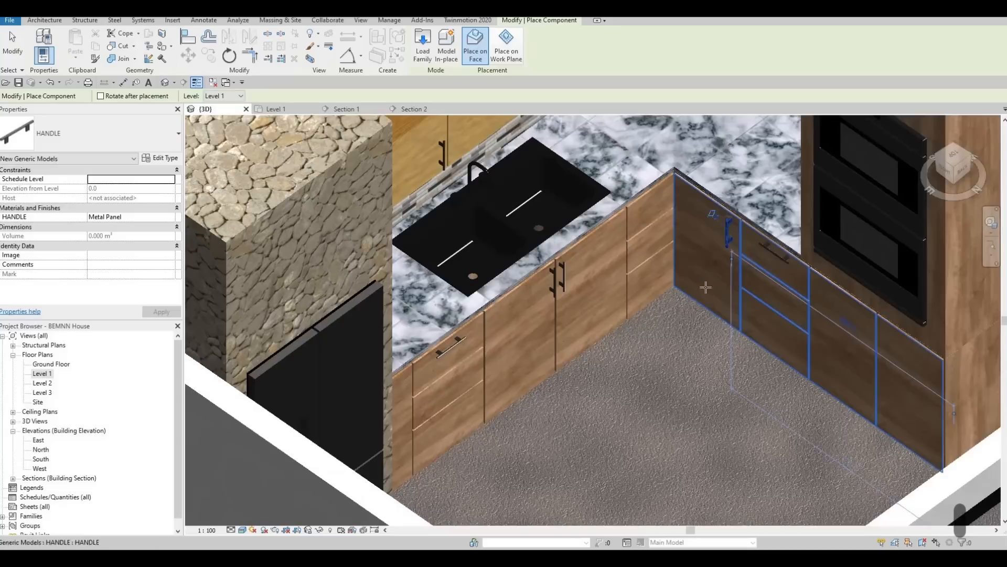
# Place a vertical handle on the oven-side wall cabinet door, near its lower corner by the door gap, and end the placement.
pyautogui.scroll(5, 718, 260)
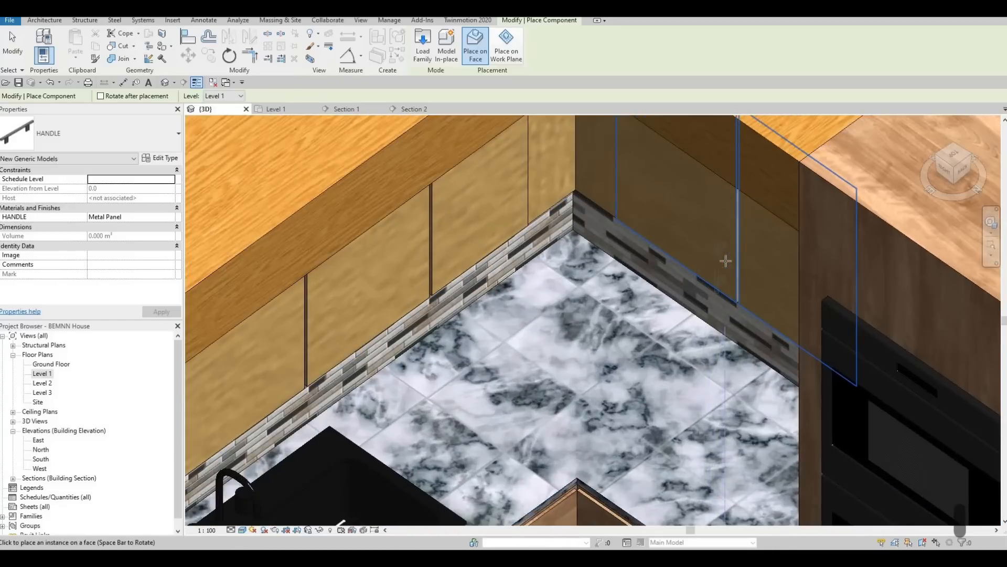
pyautogui.press('Escape')
pyautogui.press('Escape')
pyautogui.scroll(-5, 700, 242)
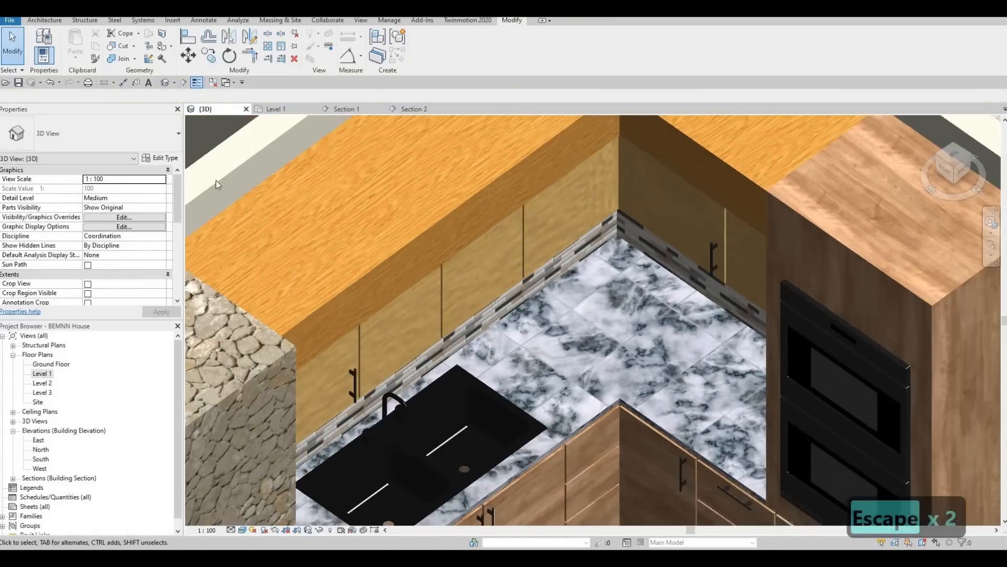
pyautogui.scroll(3, 284, 128)
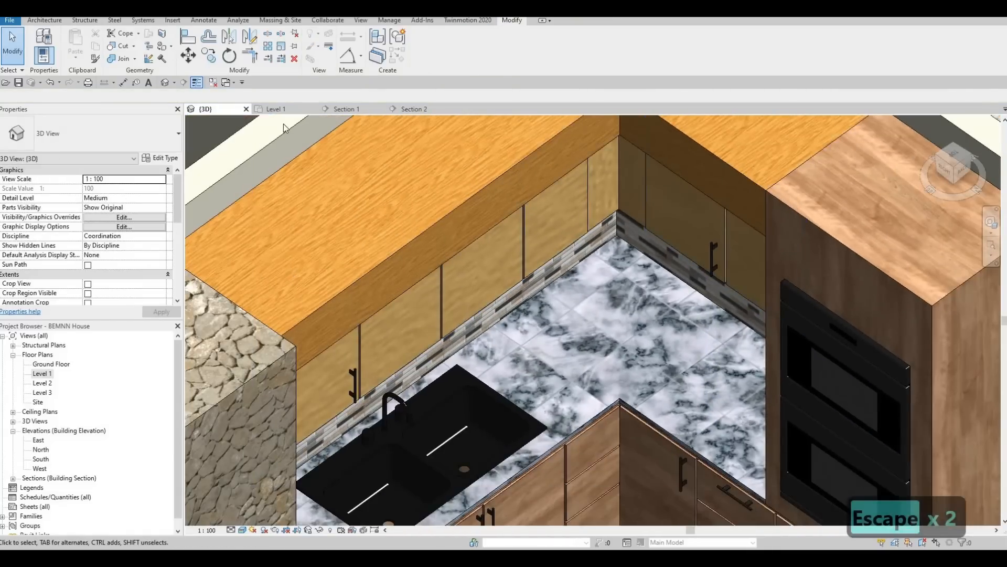
# In Section 1, move the top drawer's horizontal handle from its midpoint to the midpoint of the drawer front's upper edge.
pyautogui.click(342, 109)
pyautogui.scroll(4, 460, 236)
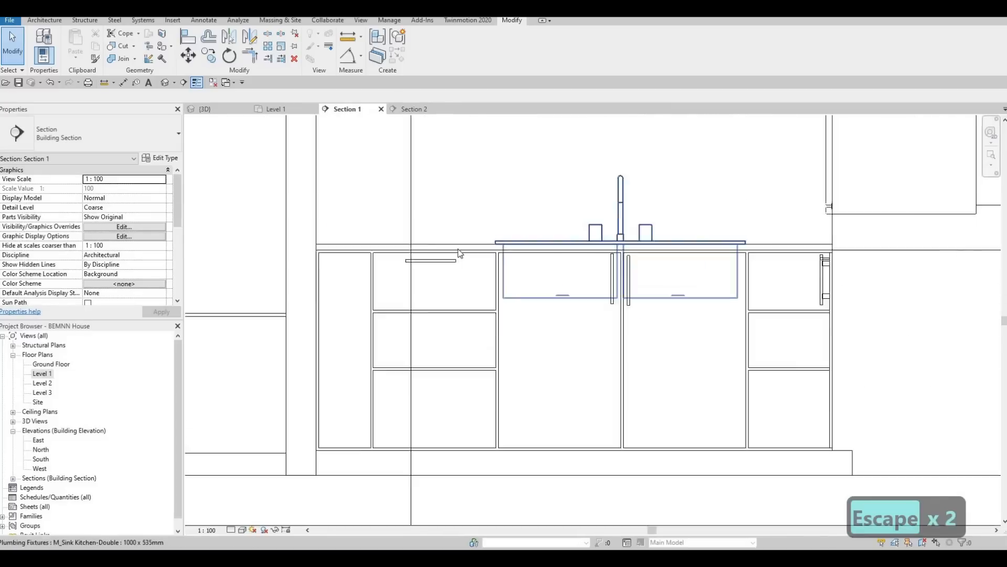
pyautogui.moveTo(407, 272); pyautogui.dragTo(443, 258, button='middle')
pyautogui.click(453, 258)
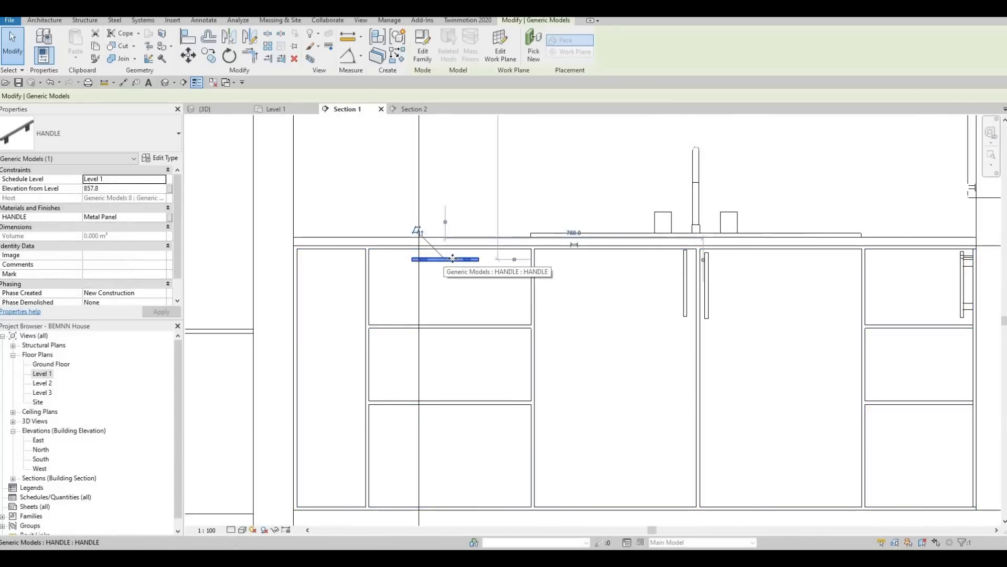
pyautogui.press('m')
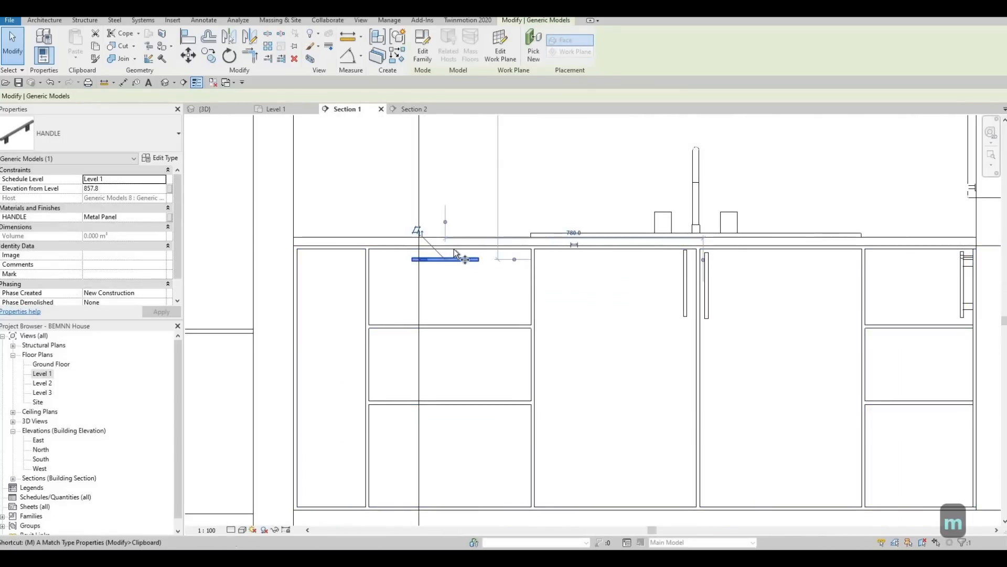
pyautogui.press('v')
pyautogui.scroll(2, 444, 261)
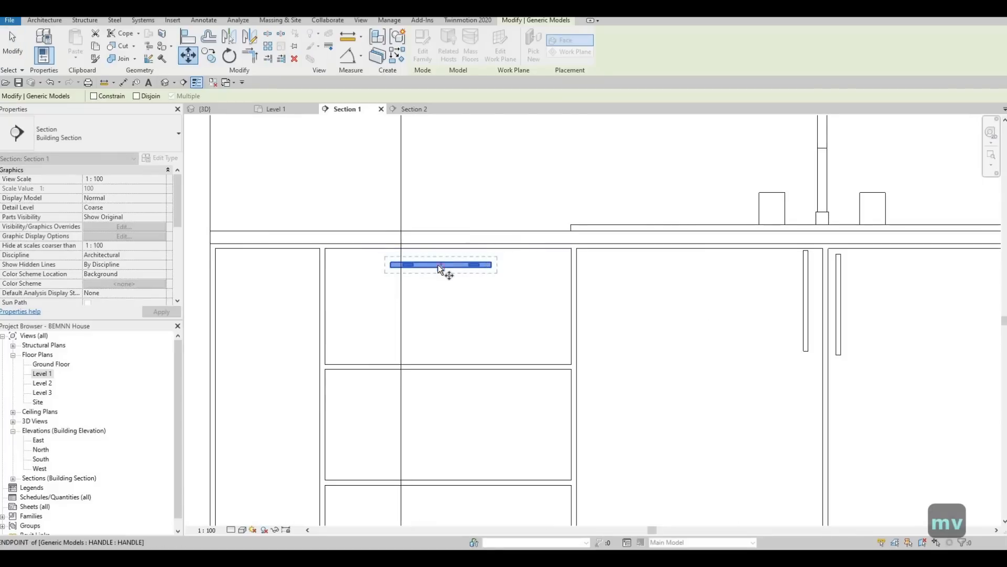
pyautogui.scroll(2, 439, 260)
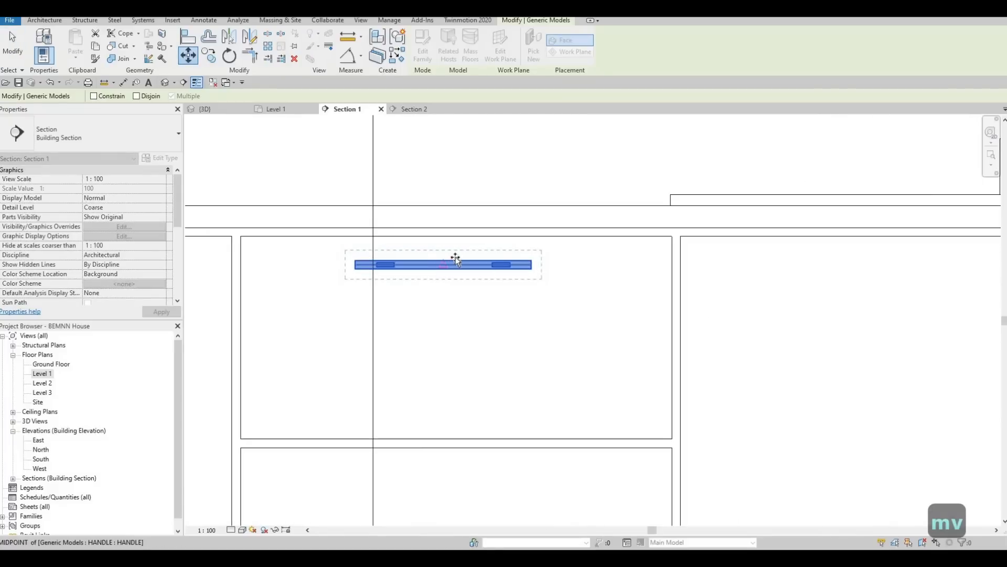
pyautogui.click(474, 241)
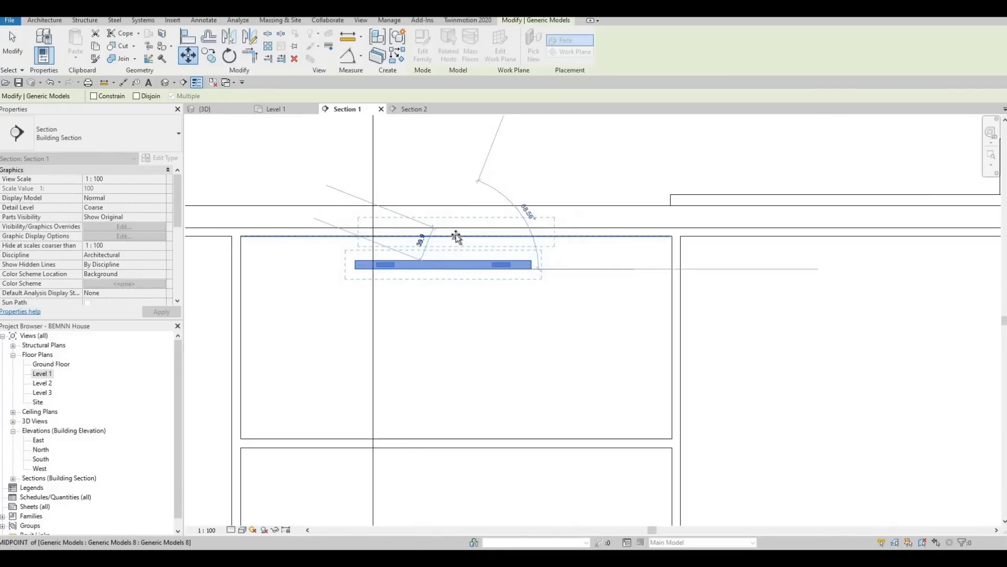
pyautogui.click(461, 239)
pyautogui.press('Escape')
pyautogui.press('Escape')
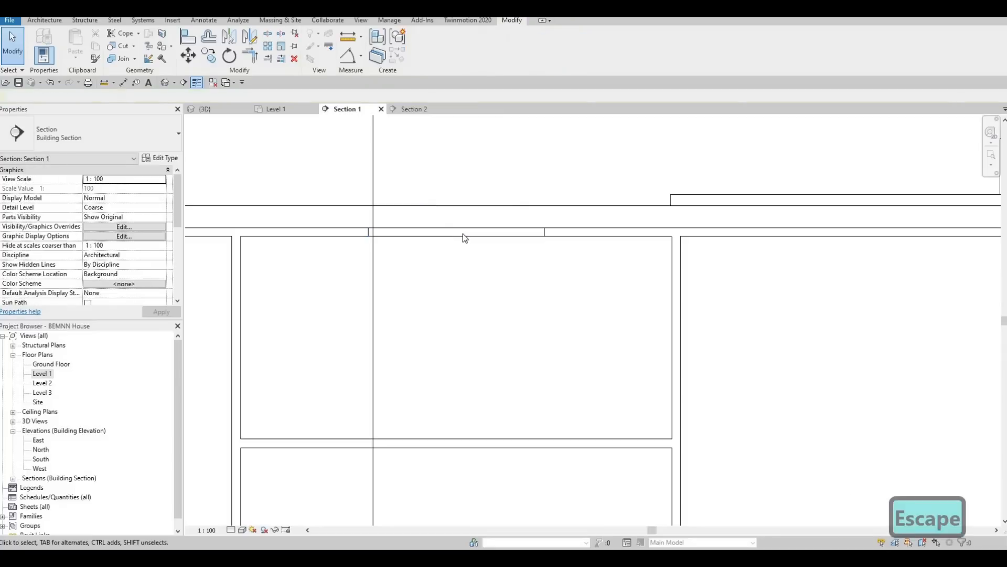
# Nudge the centred drawer handle straight down nine increments to an elevation of 872.5, and deselect it.
pyautogui.click(462, 232)
pyautogui.press('Down')
pyautogui.press('Down')
pyautogui.press('Down')
pyautogui.press('Down')
pyautogui.press('Down')
pyautogui.press('Down')
pyautogui.press('Down')
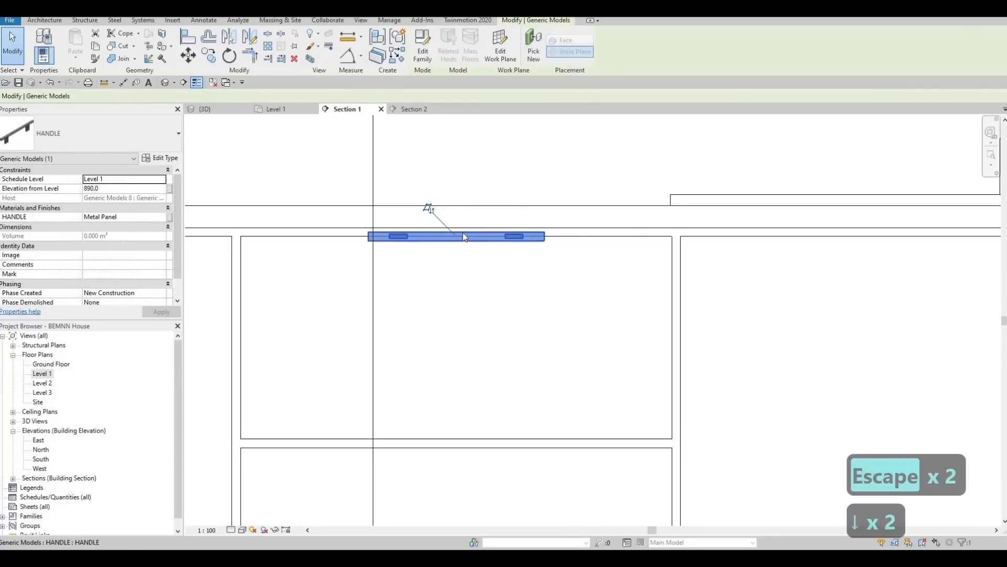
pyautogui.press('Down')
pyautogui.press('Down')
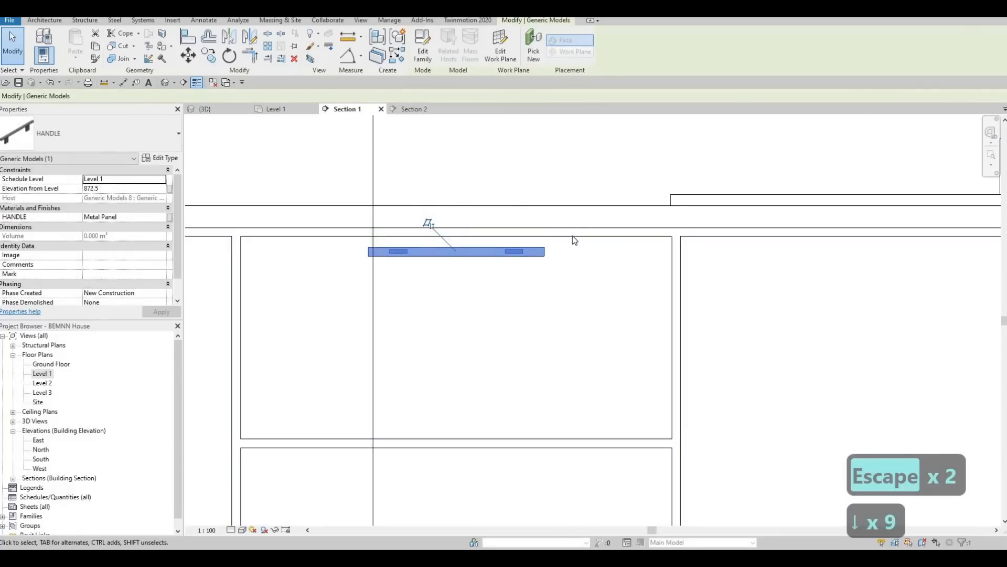
pyautogui.scroll(-2, 572, 235)
pyautogui.press('Escape')
pyautogui.press('Escape')
pyautogui.scroll(-4, 572, 235)
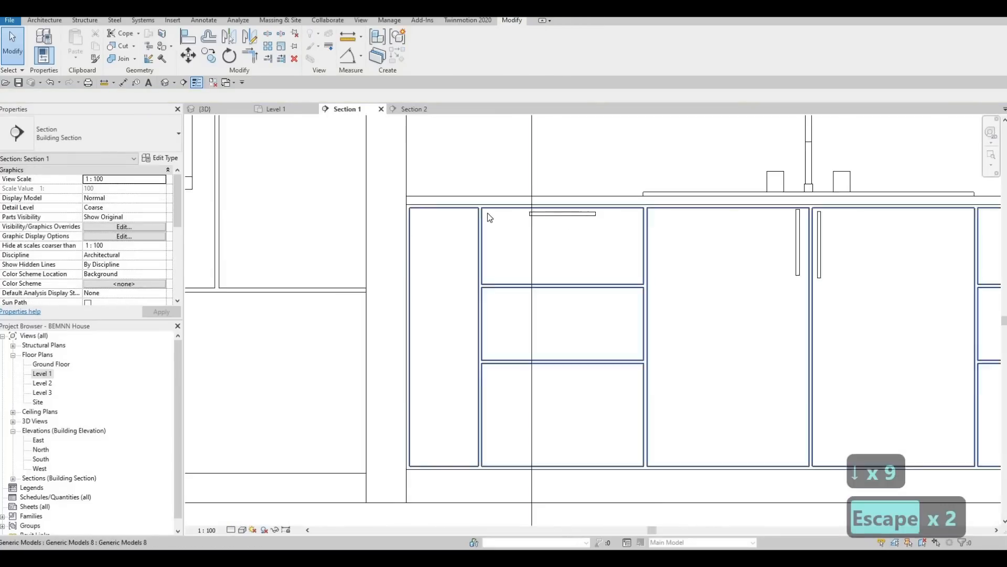
# Copy the vertical handle from the left sink-cabinet door onto the narrow door at the far left of the base cabinets.
pyautogui.click(707, 229)
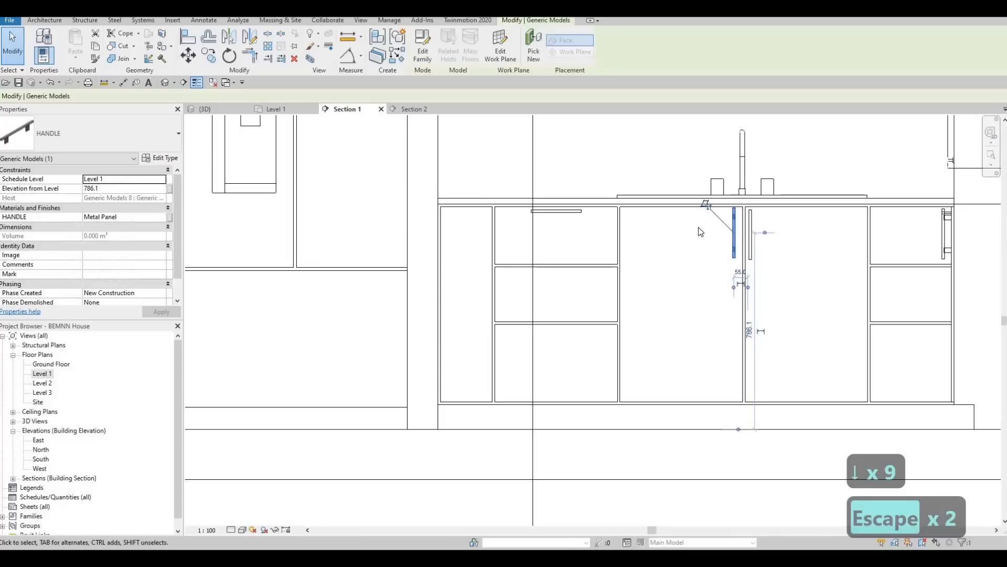
pyautogui.press('c')
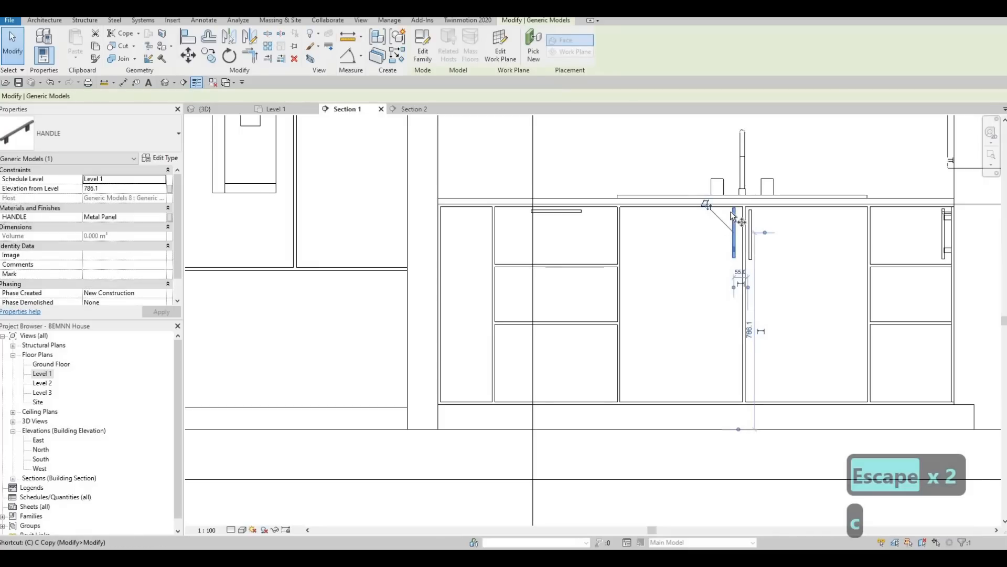
pyautogui.press('o')
pyautogui.scroll(3, 735, 216)
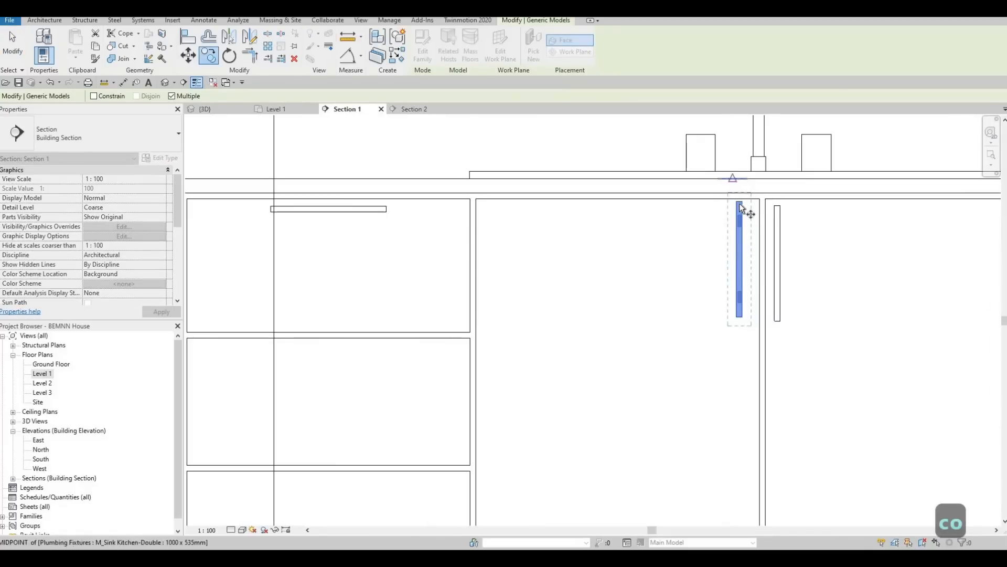
pyautogui.click(739, 203)
pyautogui.moveTo(283, 215); pyautogui.dragTo(608, 215, button='middle')
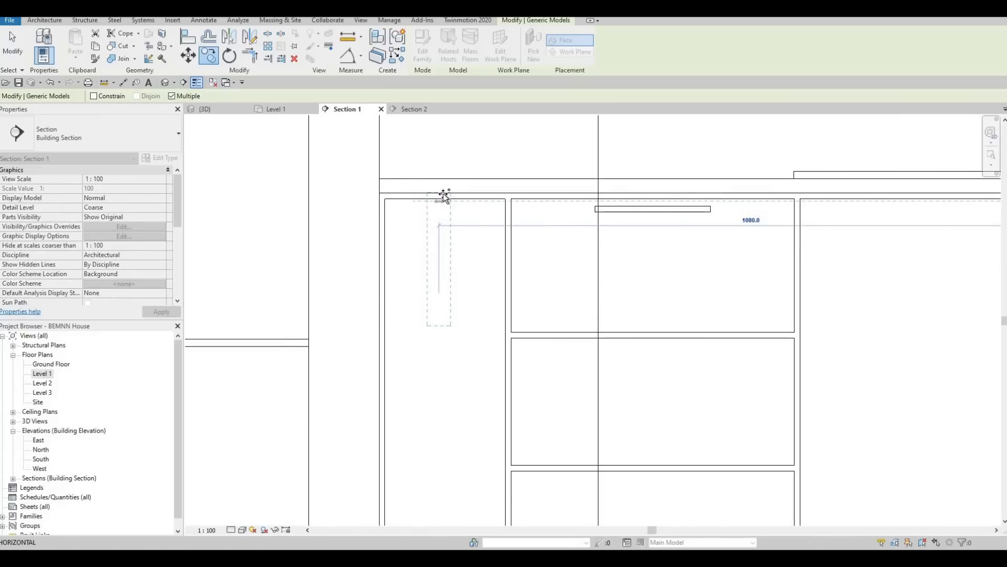
pyautogui.scroll(2, 444, 205)
pyautogui.click(442, 220)
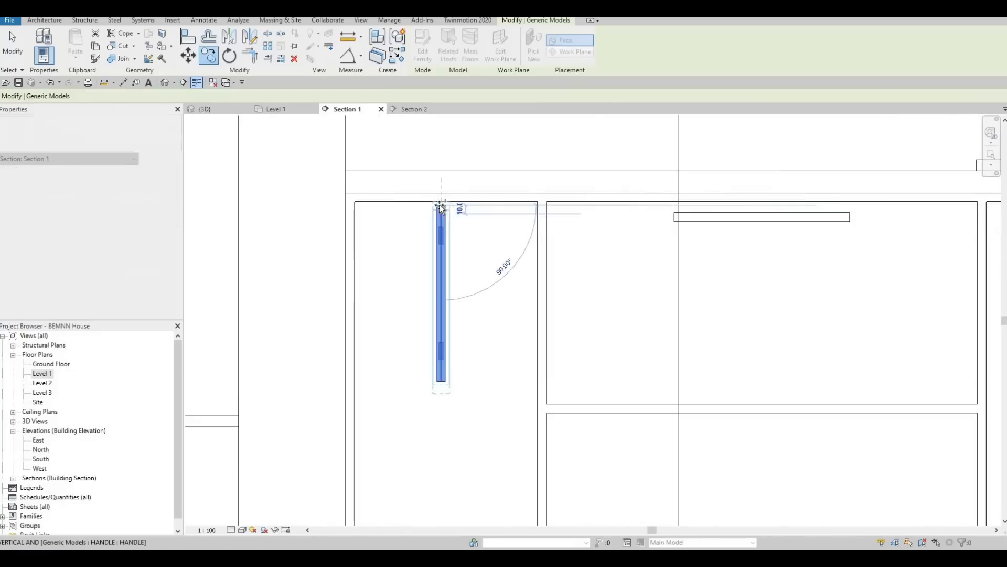
pyautogui.press('Escape')
pyautogui.press('Escape')
pyautogui.press('Escape')
# Nudge the copied handle on the narrow door down to an elevation of 761.1 from Level 1.
pyautogui.click(451, 219)
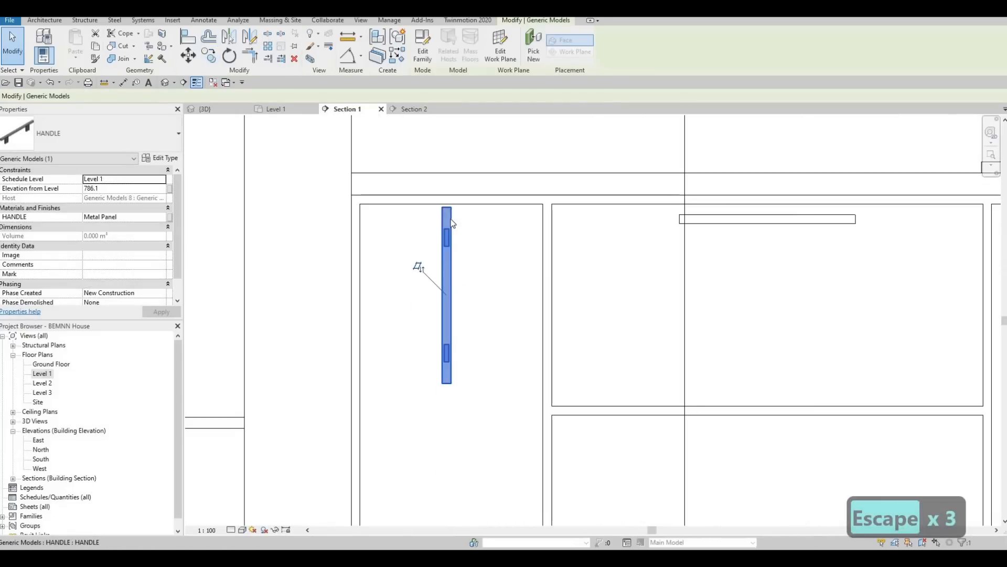
pyautogui.press('Down')
pyautogui.press('Down')
pyautogui.press('Down')
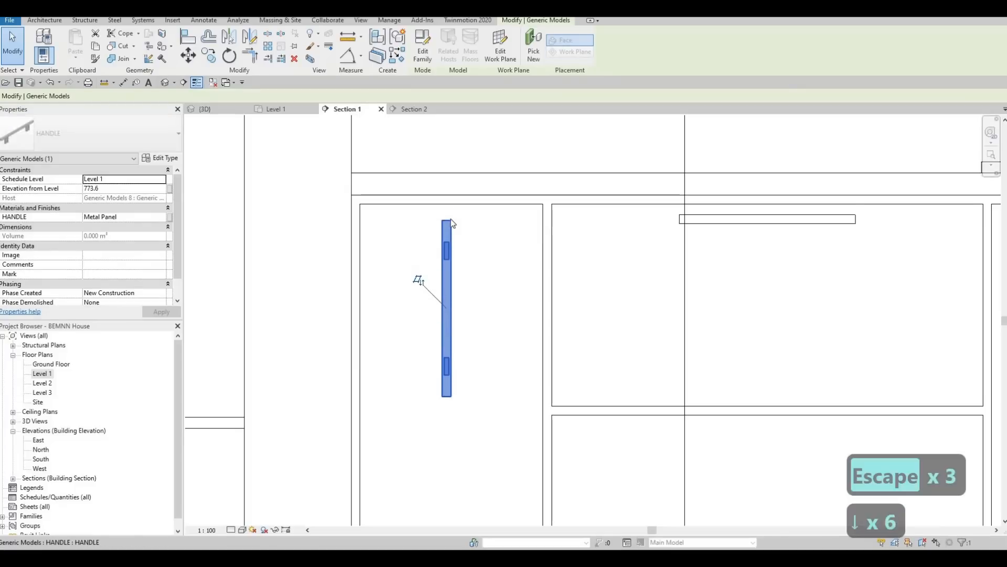
pyautogui.press('Down')
pyautogui.press('Down')
pyautogui.press('Down')
pyautogui.press('Down')
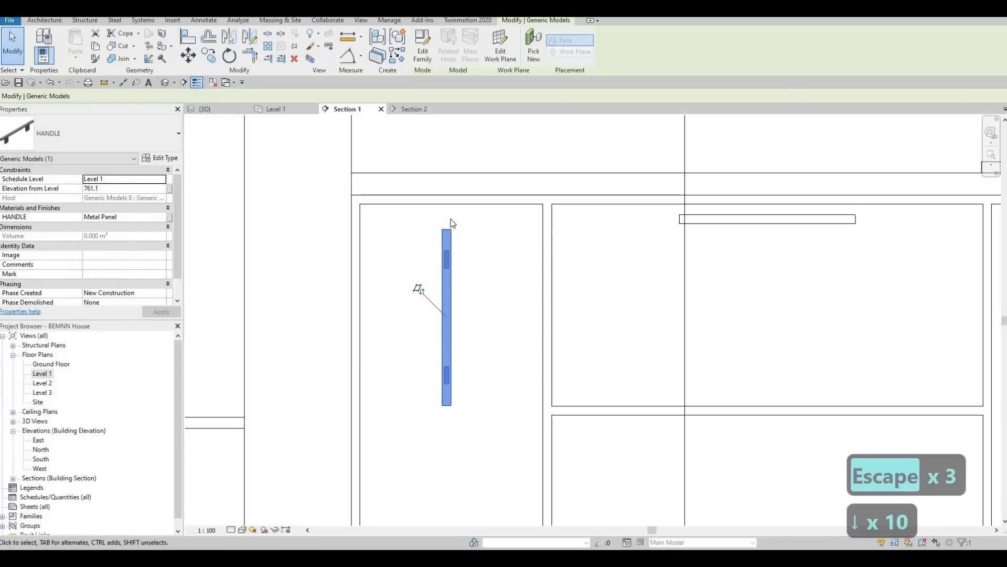
pyautogui.press('Escape')
pyautogui.press('Escape')
# Nudge the horizontal handle on the top drawer of the left stack down to an elevation of 842.5.
pyautogui.scroll(5, 525, 219)
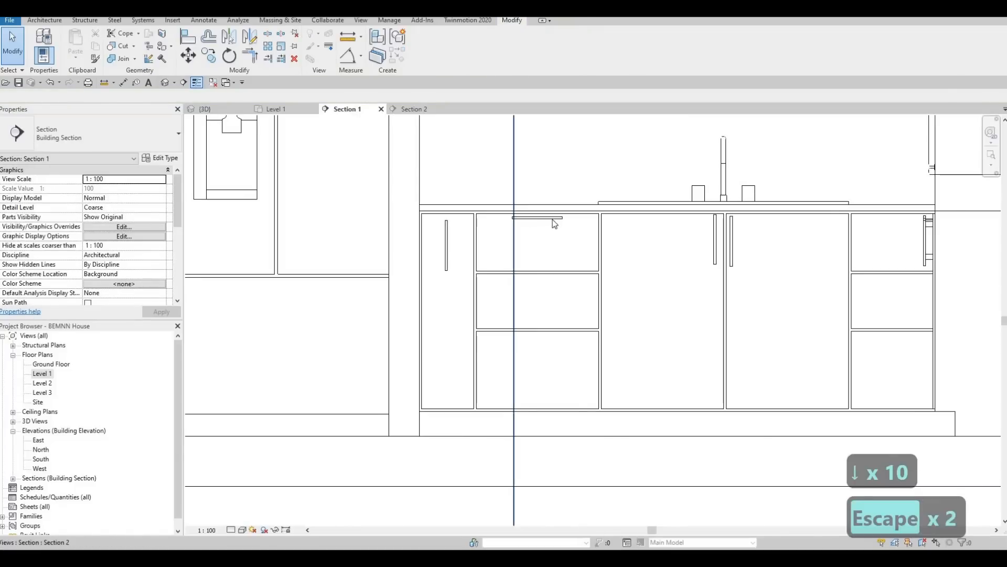
pyautogui.scroll(2, 555, 223)
pyautogui.click(552, 218)
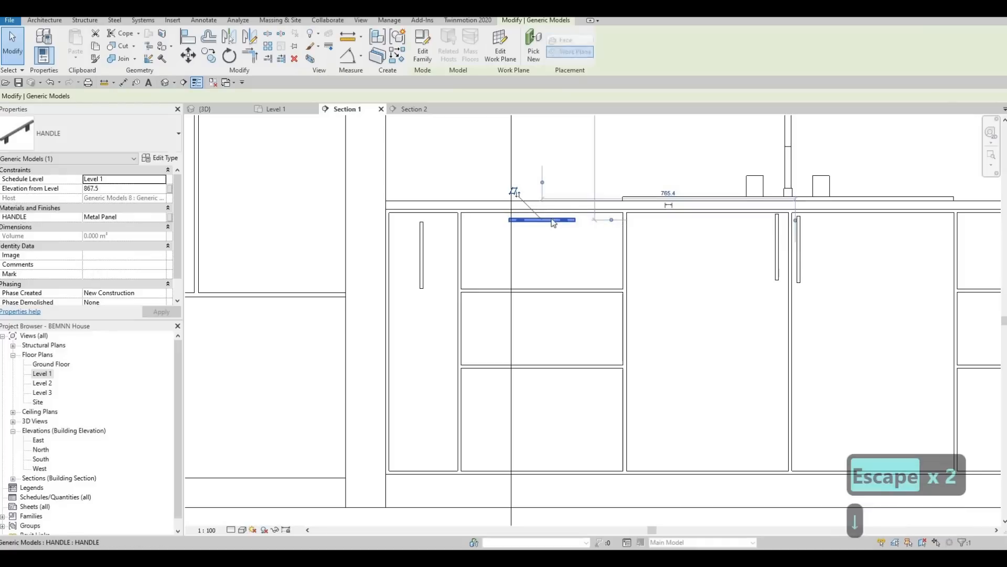
pyautogui.press('Down')
pyautogui.press('Down')
pyautogui.press('Down')
pyautogui.press('Down')
pyautogui.press('Down')
pyautogui.press('Down')
pyautogui.press('Escape')
pyautogui.press('Escape')
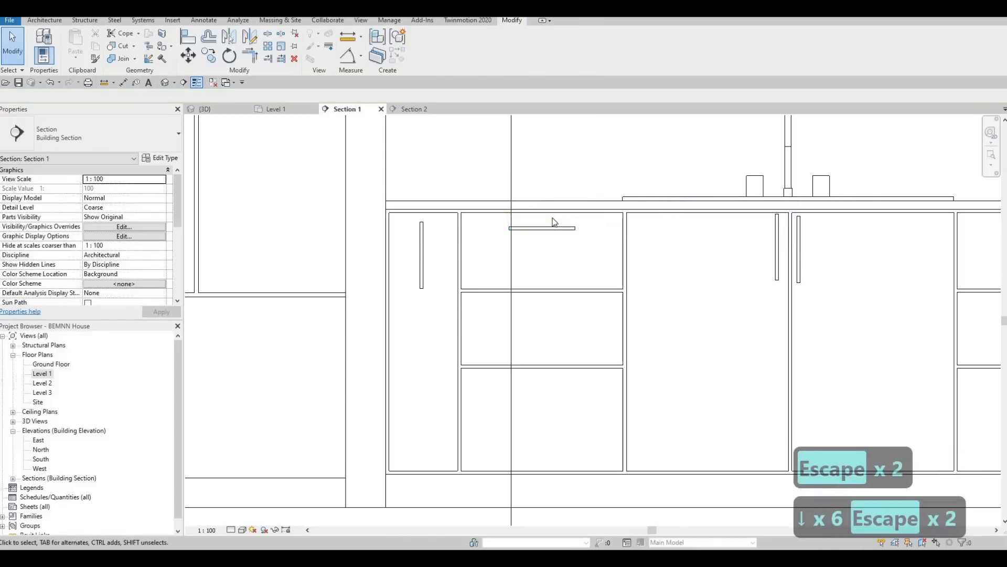
# Align the upper ends of both sink-cabinet door handles with the top of the narrow door's handle.
pyautogui.press('a')
pyautogui.press('l')
pyautogui.scroll(1, 320, 196)
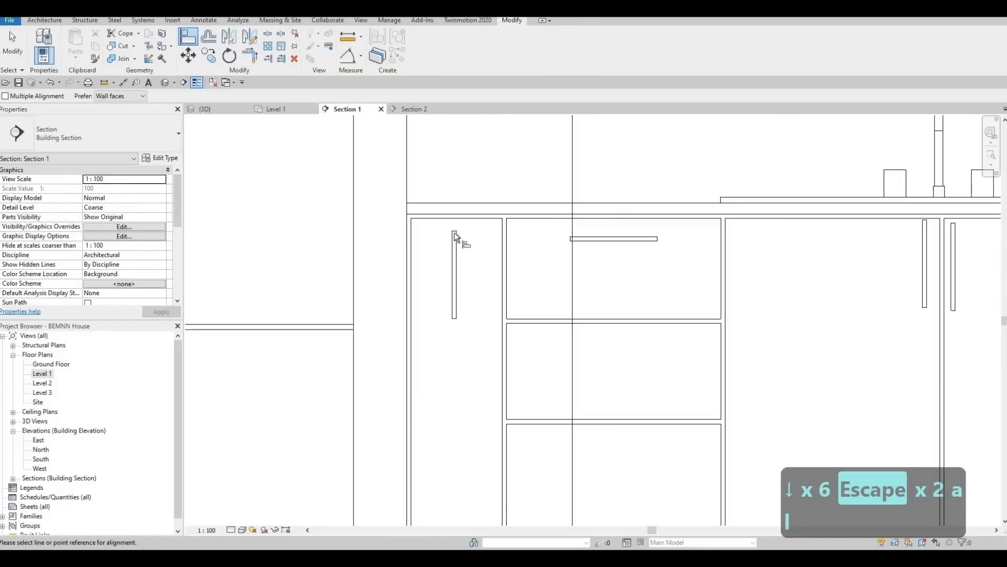
pyautogui.scroll(2, 455, 231)
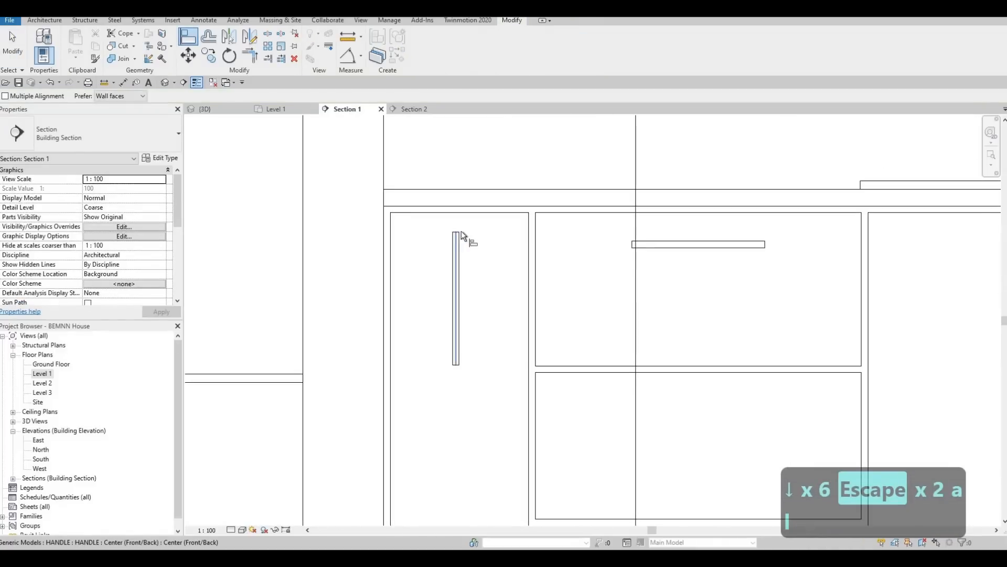
pyautogui.scroll(-4, 645, 233)
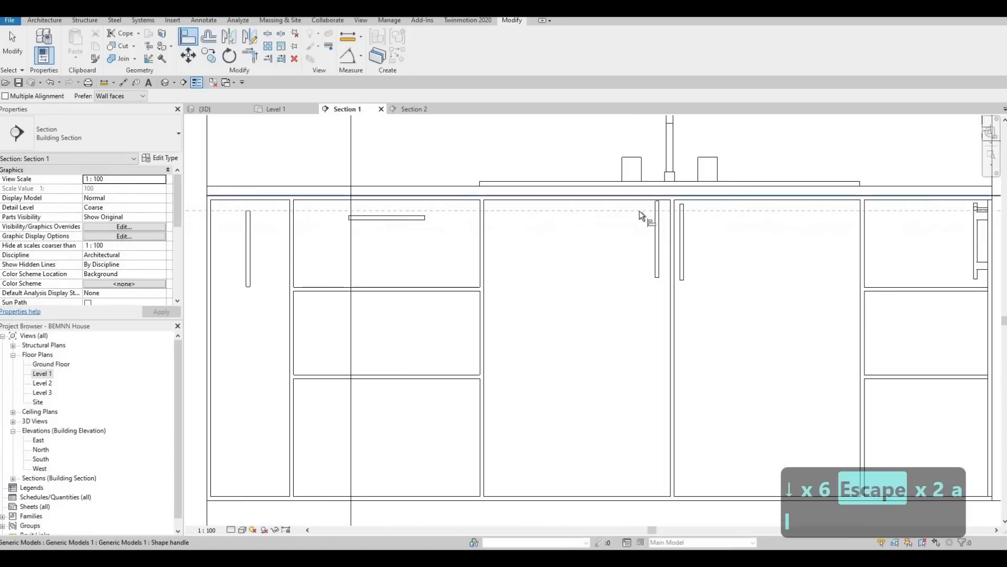
pyautogui.scroll(4, 634, 213)
pyautogui.click(627, 225)
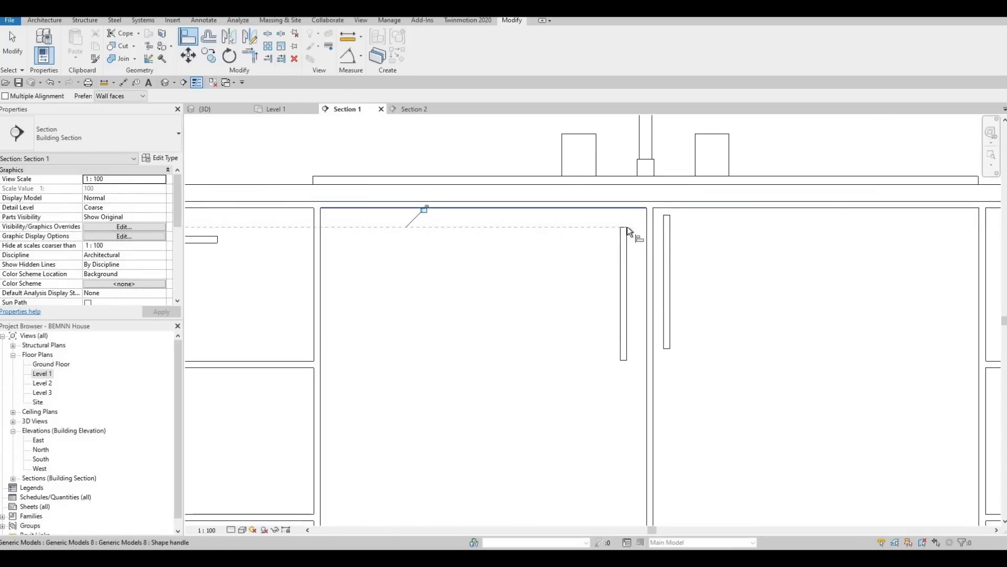
pyautogui.press('Tab')
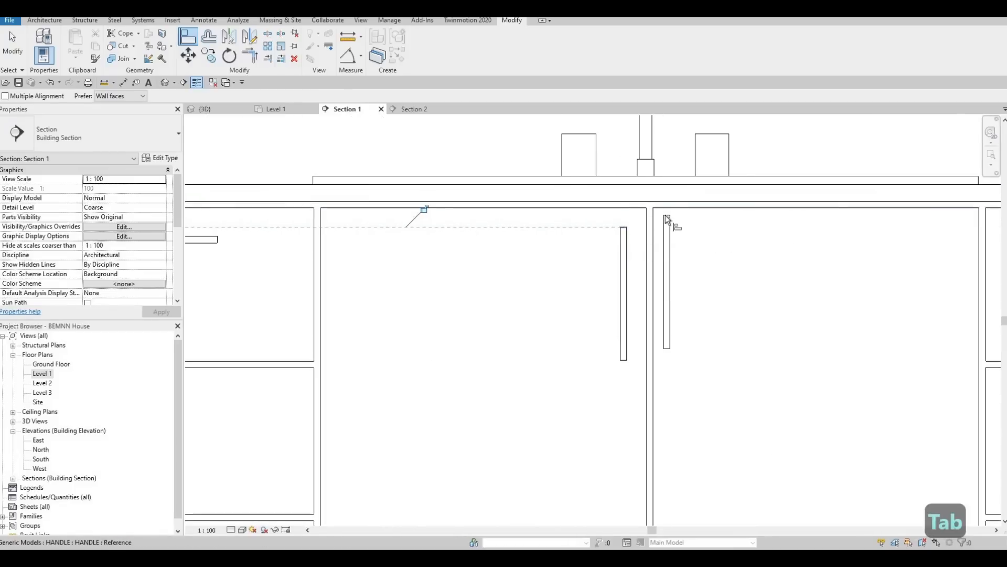
pyautogui.click(687, 247)
pyautogui.scroll(-2, 572, 182)
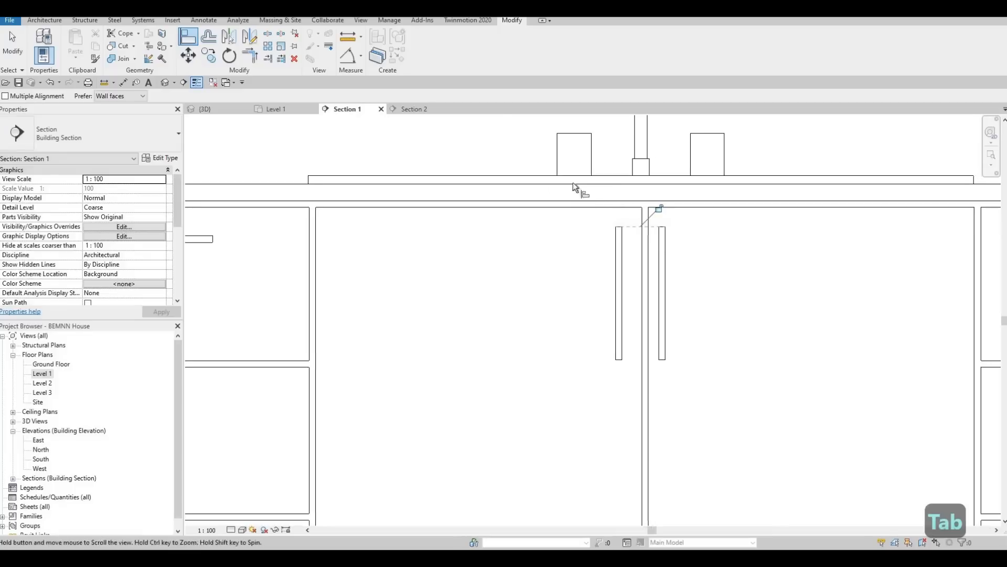
pyautogui.scroll(-6, 670, 282)
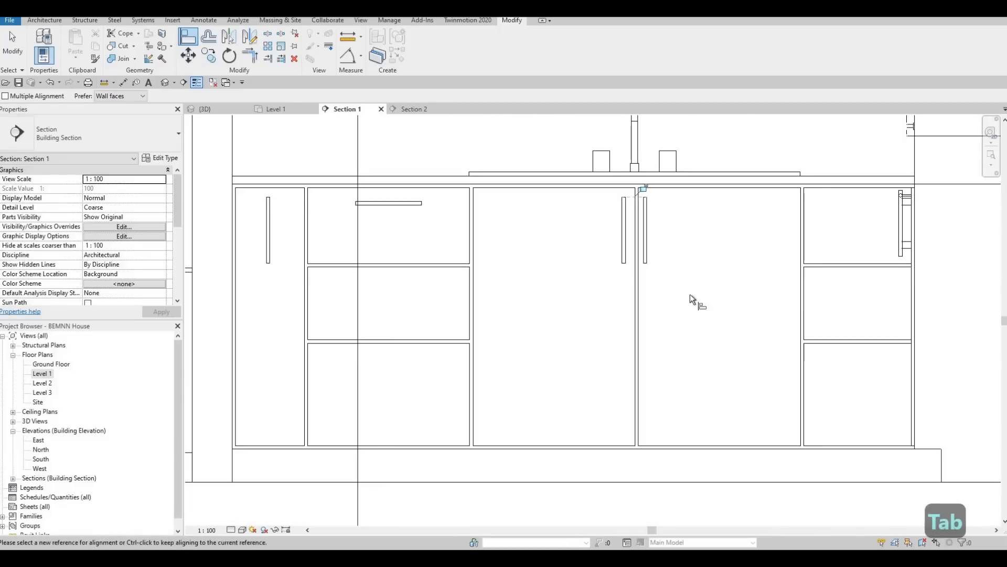
pyautogui.scroll(5, 546, 158)
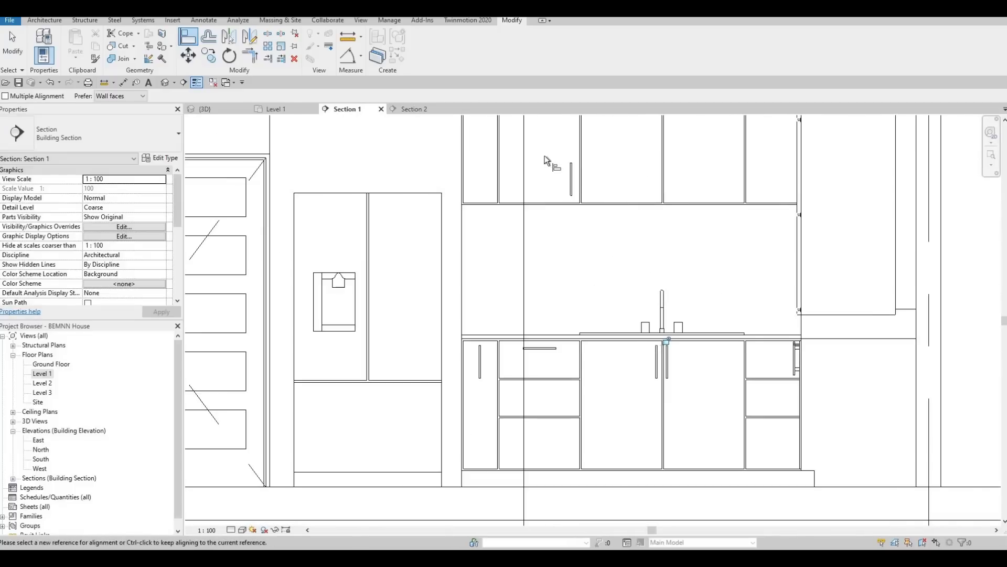
pyautogui.scroll(-4, 577, 174)
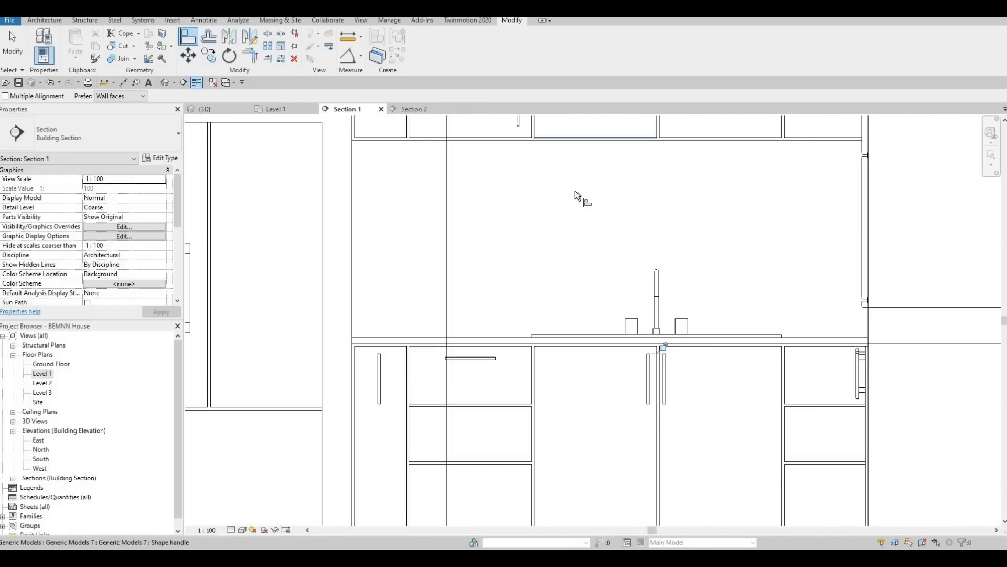
pyautogui.scroll(3, 572, 183)
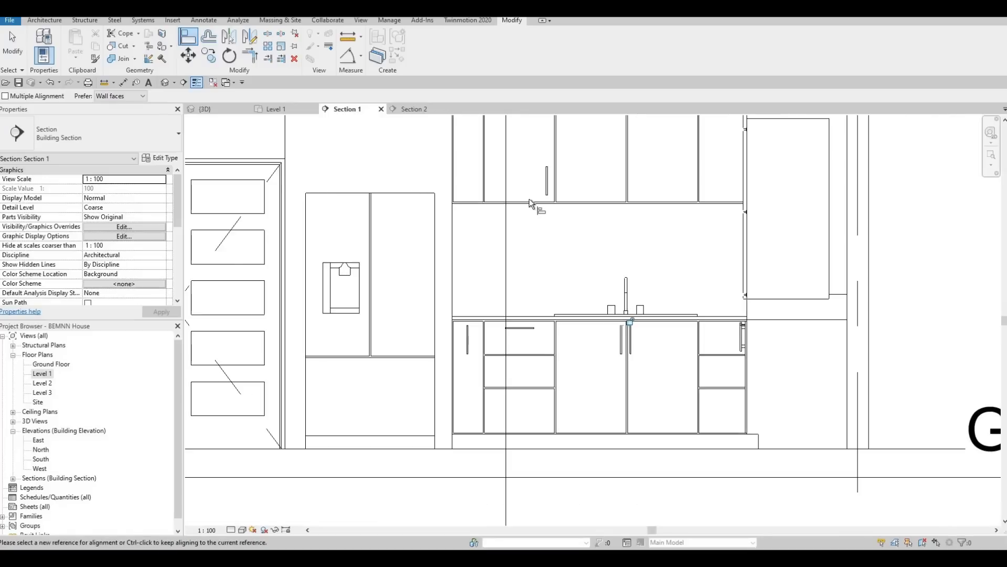
pyautogui.moveTo(508, 215); pyautogui.dragTo(509, 228, button='middle')
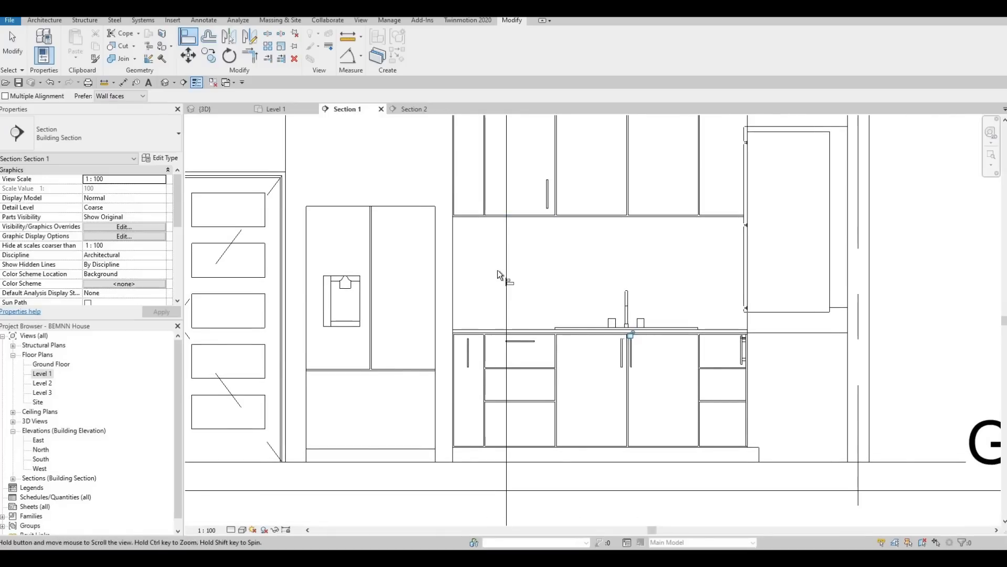
# Copy the top drawer's handle to the middle and bottom drawers of the left stack, using the drawer fronts' upper-left corners as reference points.
pyautogui.scroll(5, 547, 232)
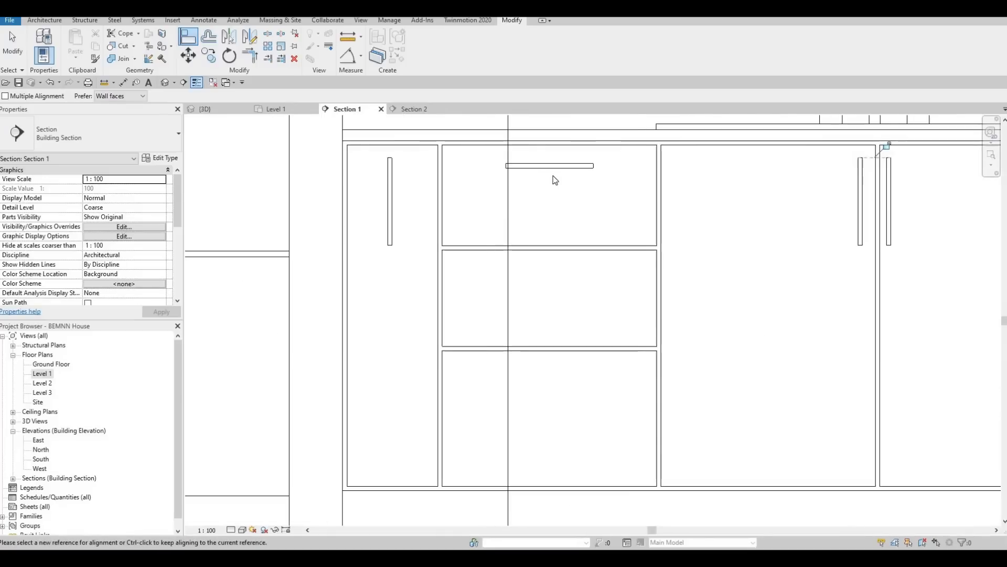
pyautogui.press('Escape')
pyautogui.press('Escape')
pyautogui.click(531, 165)
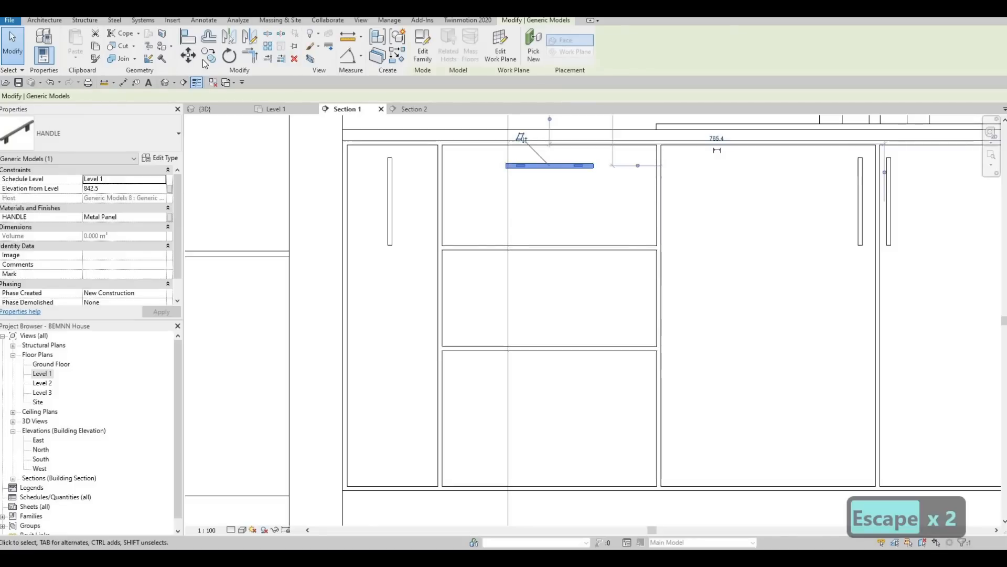
pyautogui.press('c')
pyautogui.press('o')
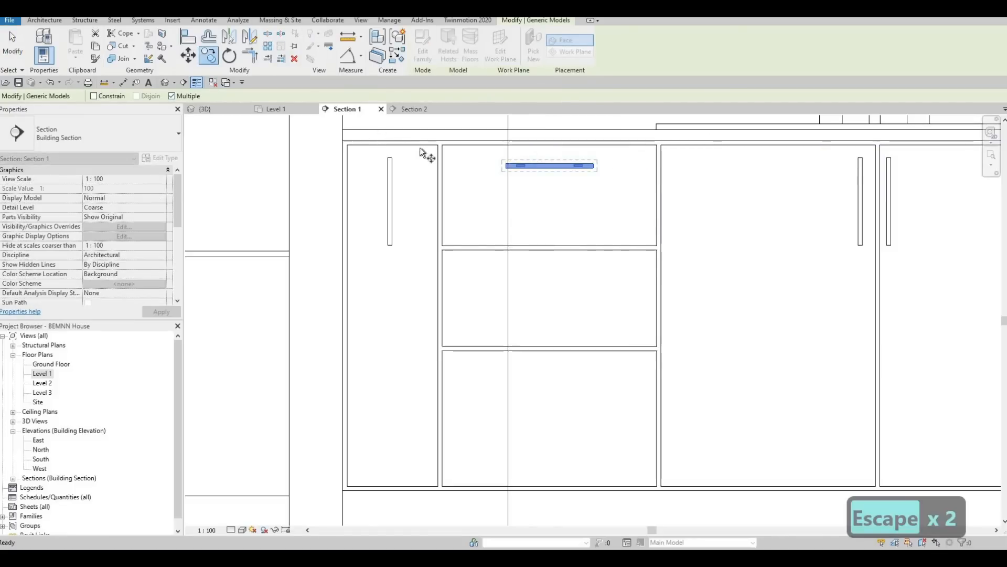
pyautogui.click(442, 149)
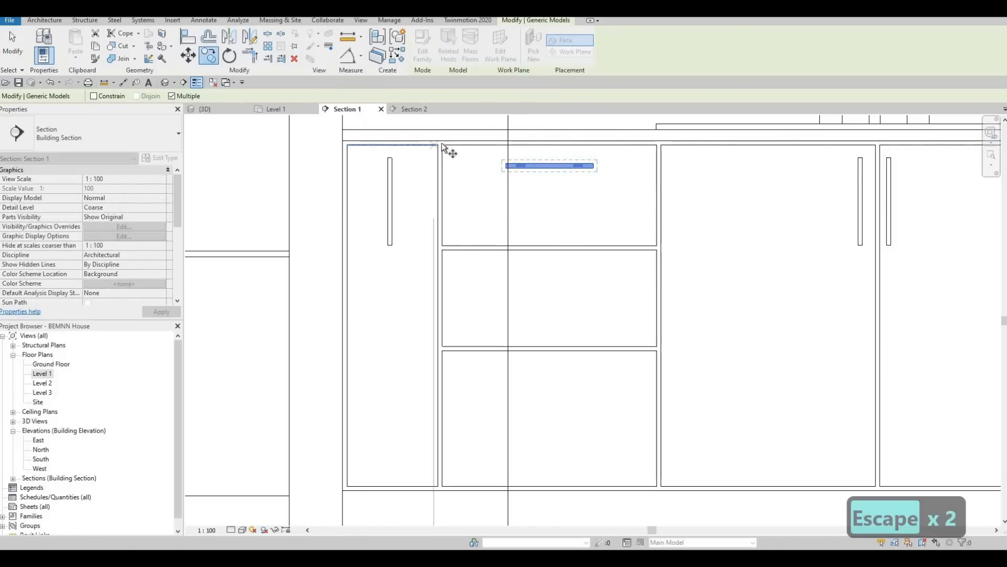
pyautogui.click(443, 250)
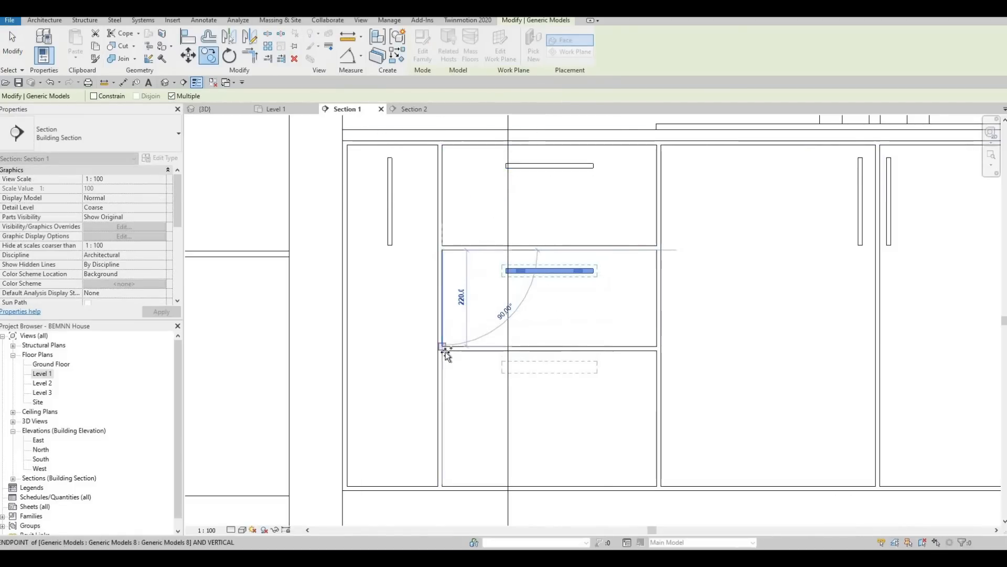
pyautogui.click(443, 349)
pyautogui.scroll(-3, 525, 272)
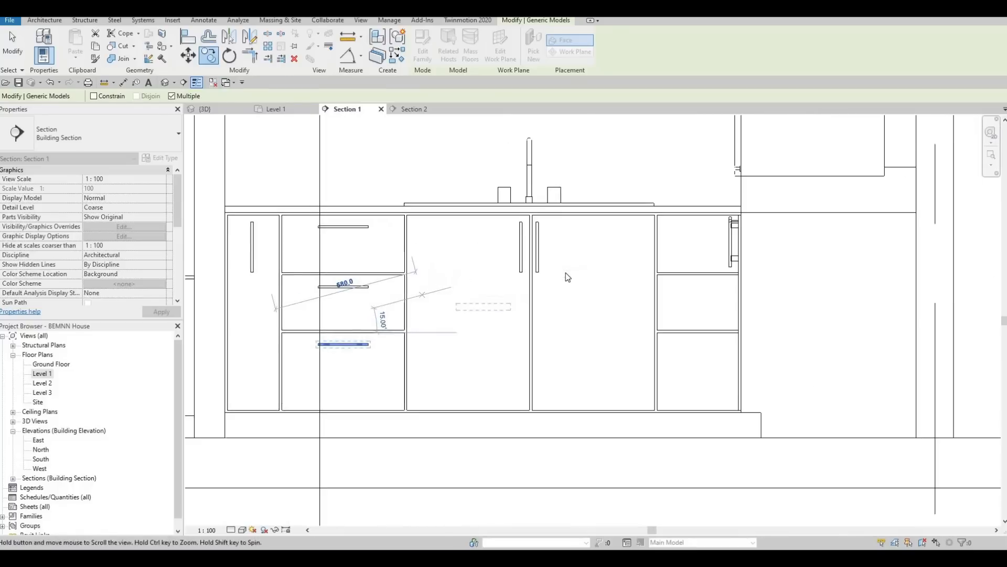
pyautogui.press('Escape')
pyautogui.press('Escape')
pyautogui.press('Escape')
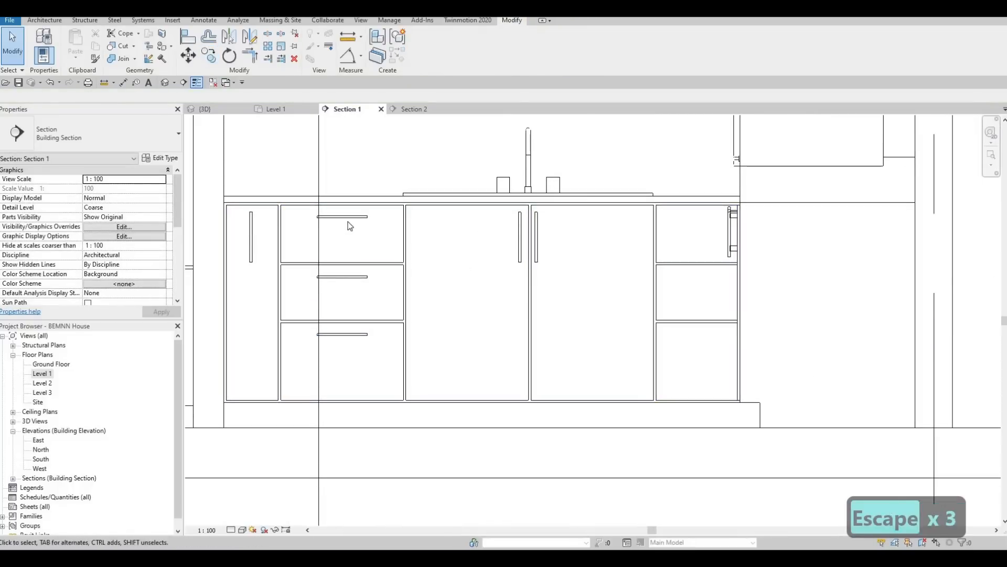
# Copy the three drawer handles of the left stack onto the drawer stack at the right end of the base cabinets.
pyautogui.click(347, 221)
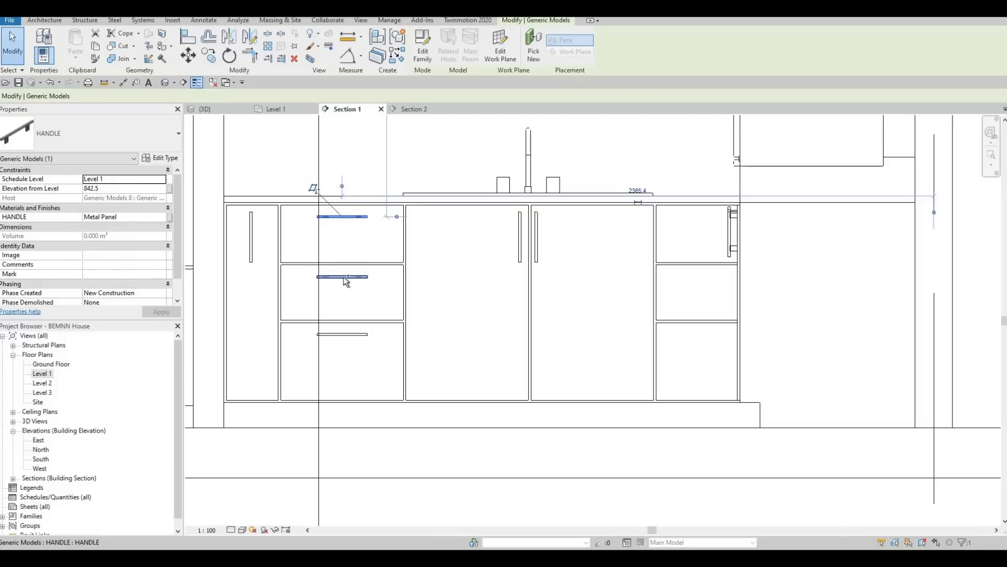
pyautogui.keyDown('ctrl'); pyautogui.click(355, 333); pyautogui.keyUp('ctrl')
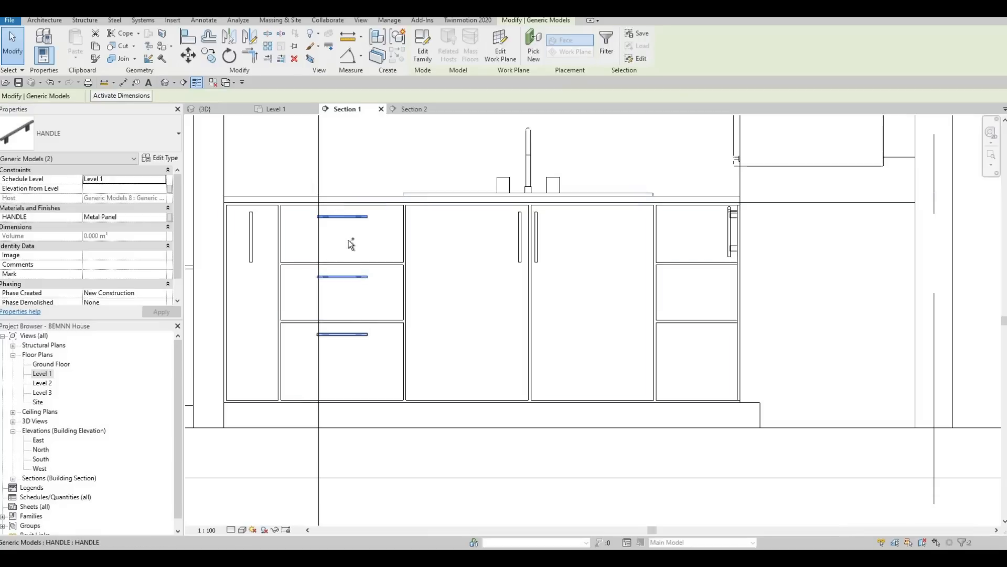
pyautogui.keyDown('ctrl'); pyautogui.click(350, 222); pyautogui.keyUp('ctrl')
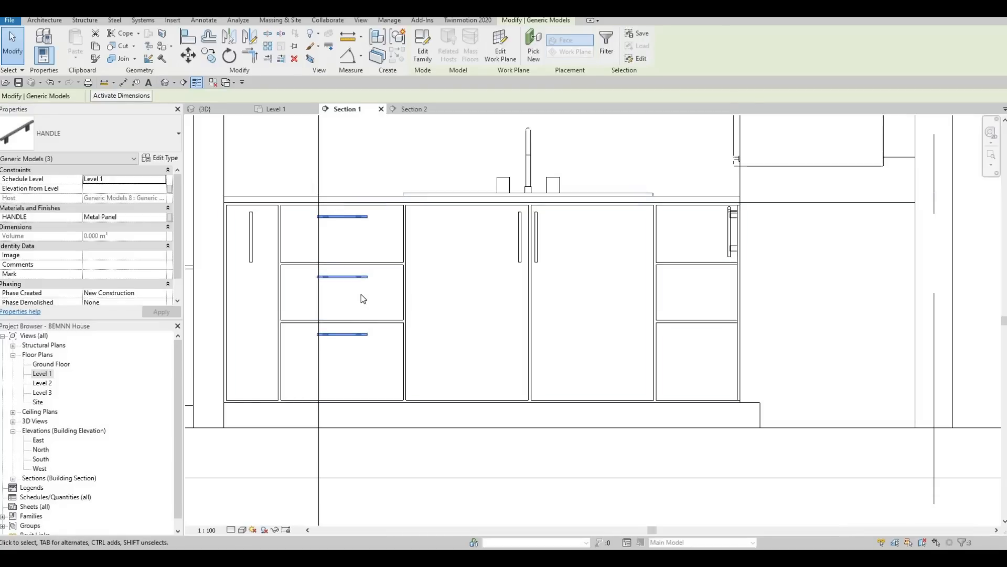
pyautogui.press('c')
pyautogui.press('o')
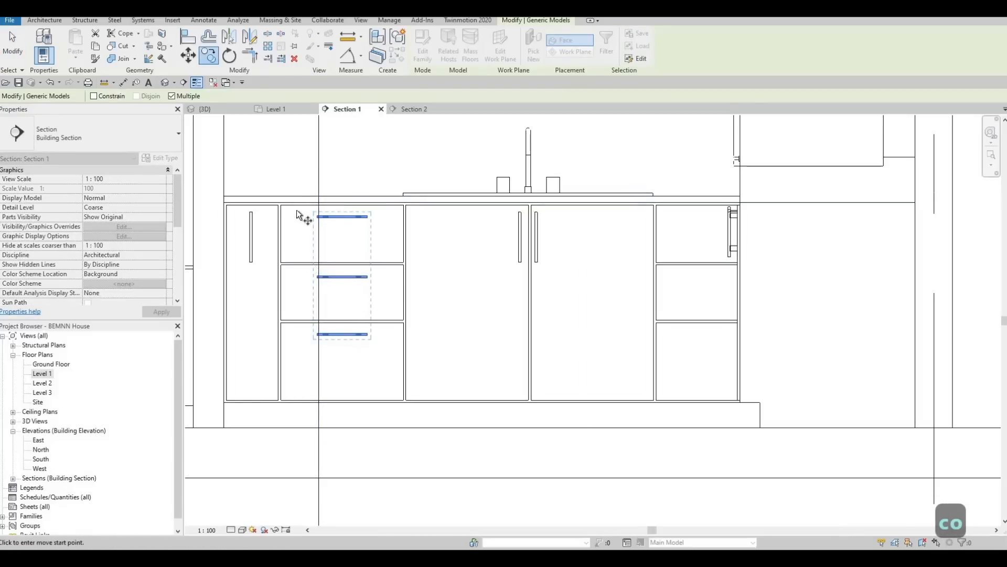
pyautogui.scroll(2, 297, 214)
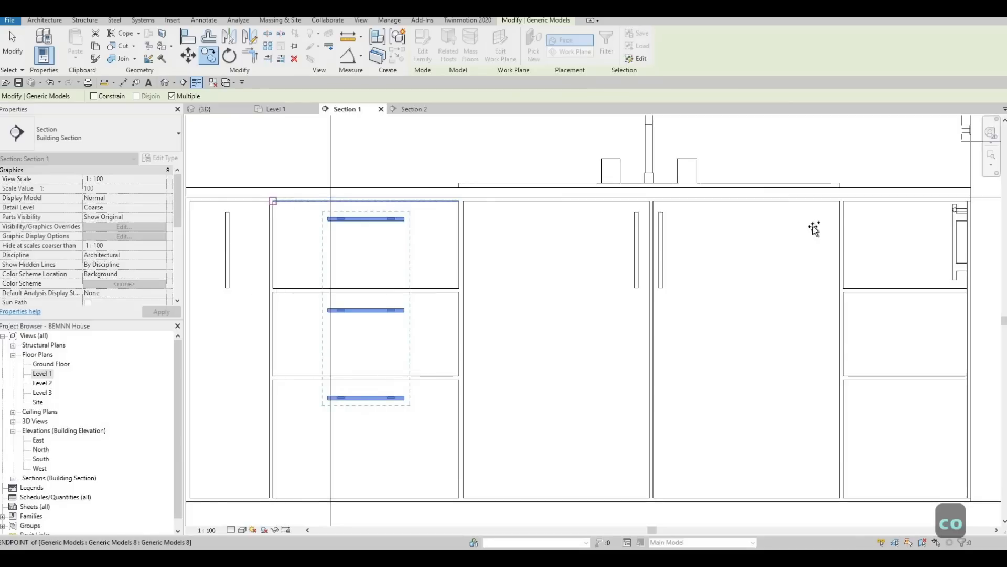
pyautogui.click(846, 206)
pyautogui.scroll(3, 577, 296)
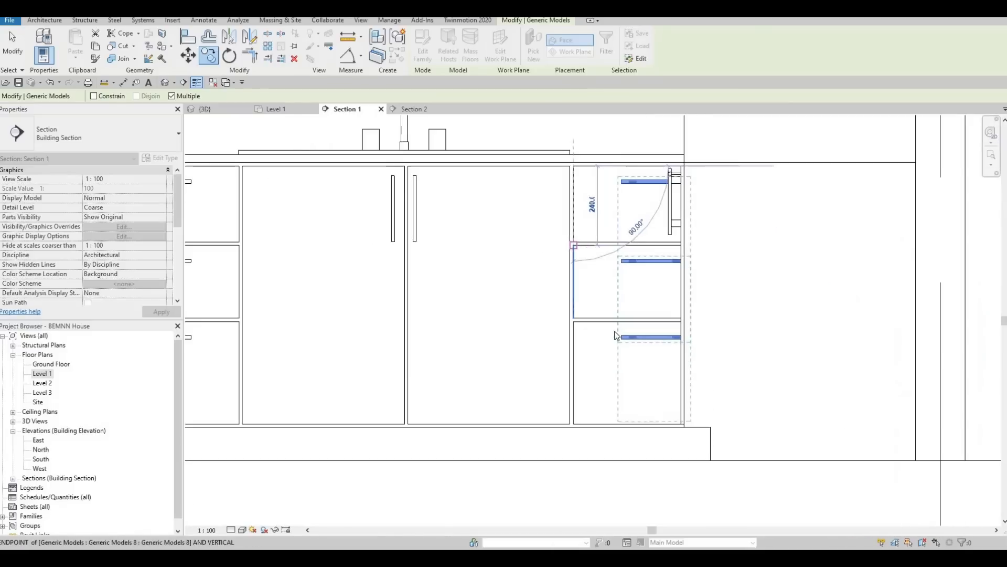
# Nudge the three handles of the right-end drawer stack left until they sit roughly centred on the drawer fronts.
pyautogui.press('Escape')
pyautogui.press('Escape')
pyautogui.press('Escape')
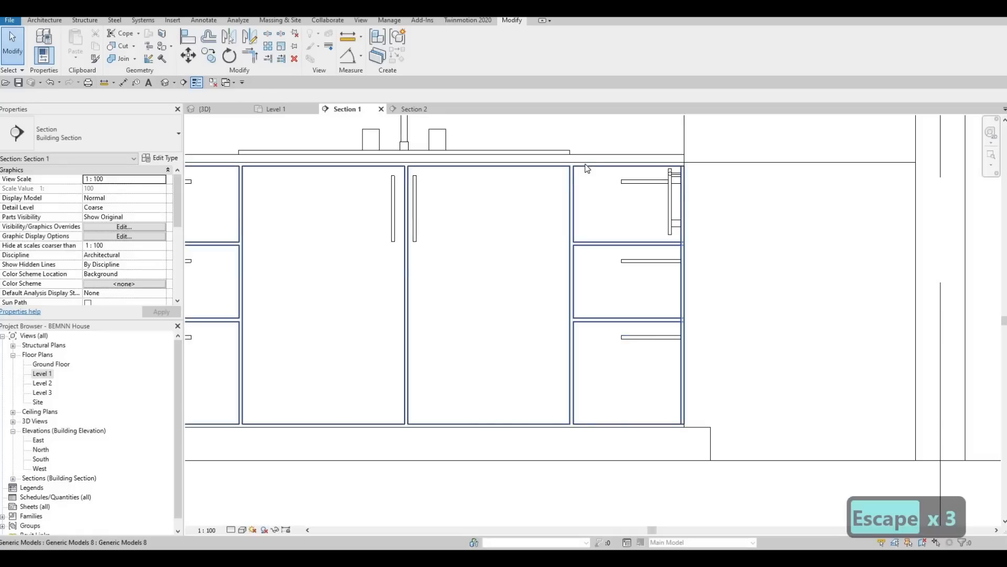
pyautogui.click(585, 164)
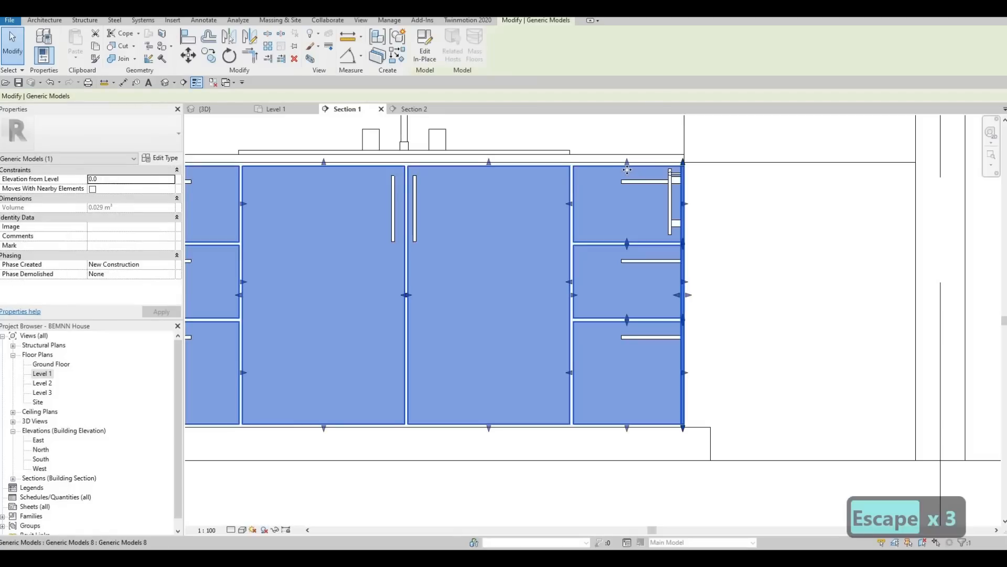
pyautogui.scroll(2, 646, 191)
pyautogui.press('Escape')
pyautogui.click(646, 188)
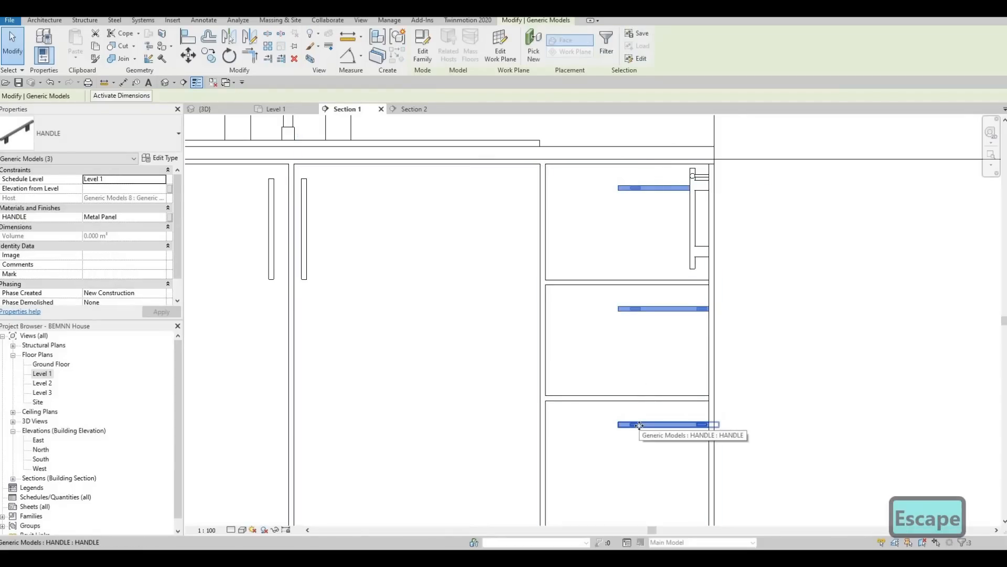
pyautogui.press('Left')
pyautogui.press('Left')
pyautogui.press('Left')
pyautogui.press('Left')
pyautogui.press('Left')
pyautogui.press('Left')
pyautogui.press('Left')
pyautogui.press('Left')
pyautogui.press('Left')
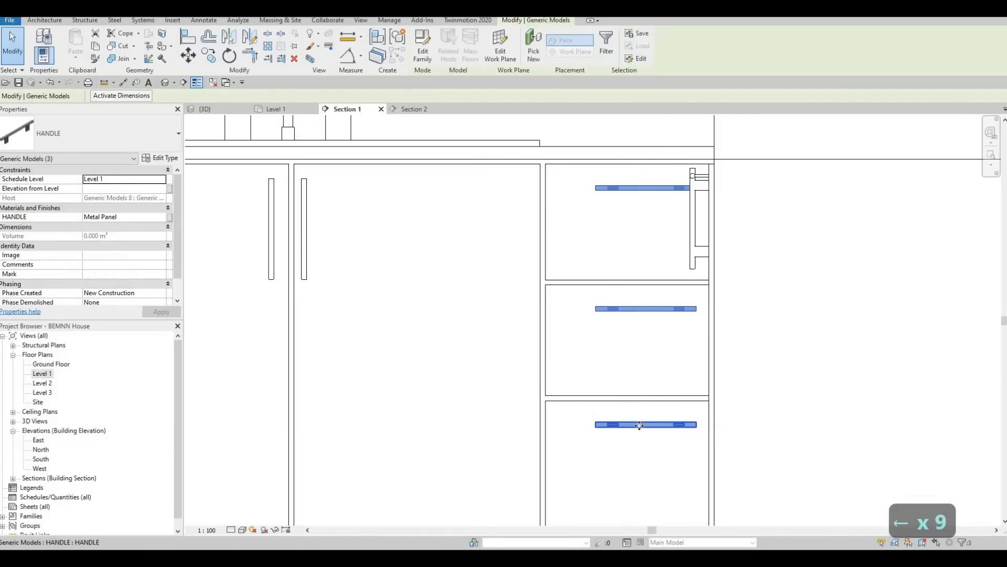
pyautogui.press('Left')
pyautogui.press('Left')
pyautogui.press('Left')
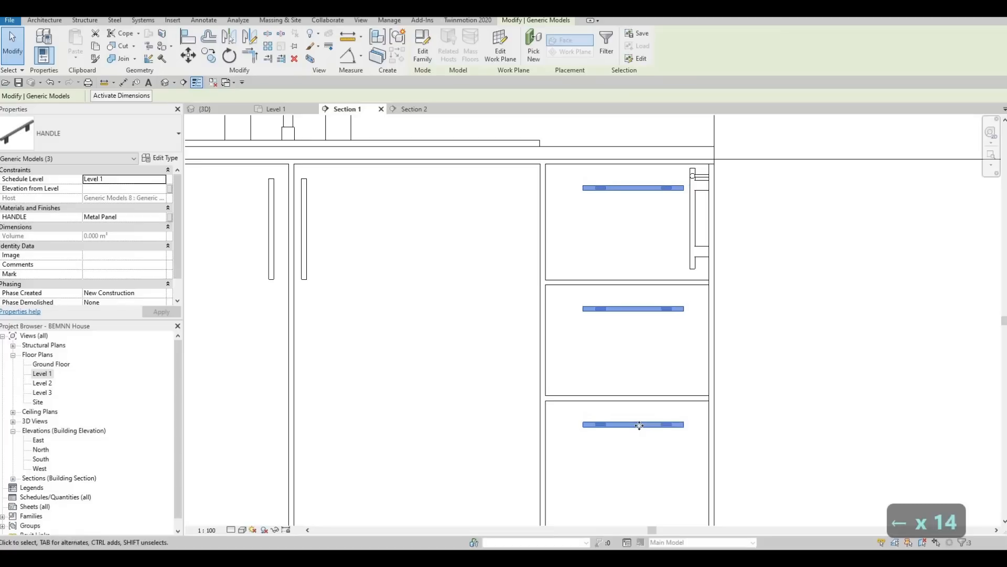
pyautogui.press('Right')
pyautogui.press('Left')
pyautogui.press('Left')
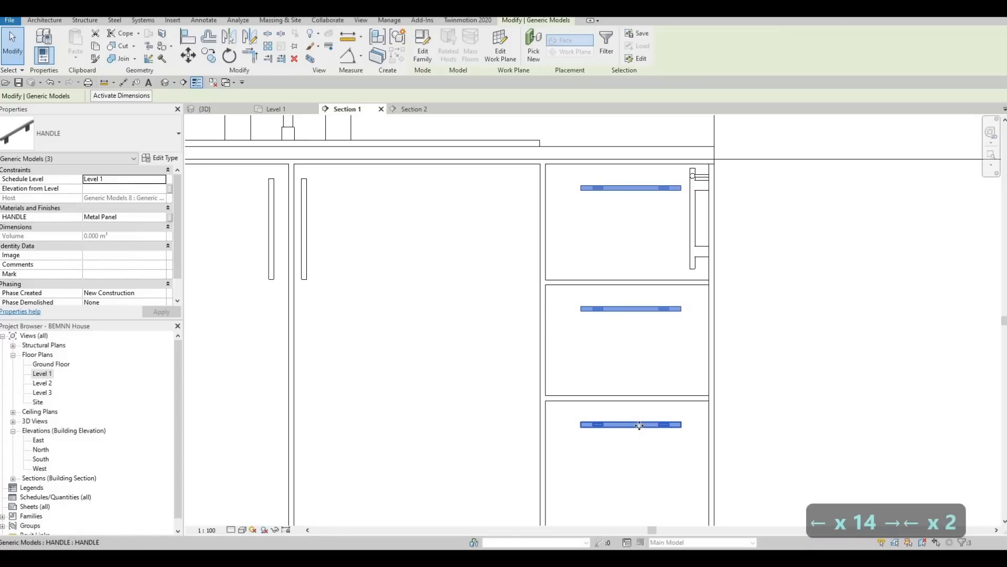
pyautogui.scroll(-2, 468, 191)
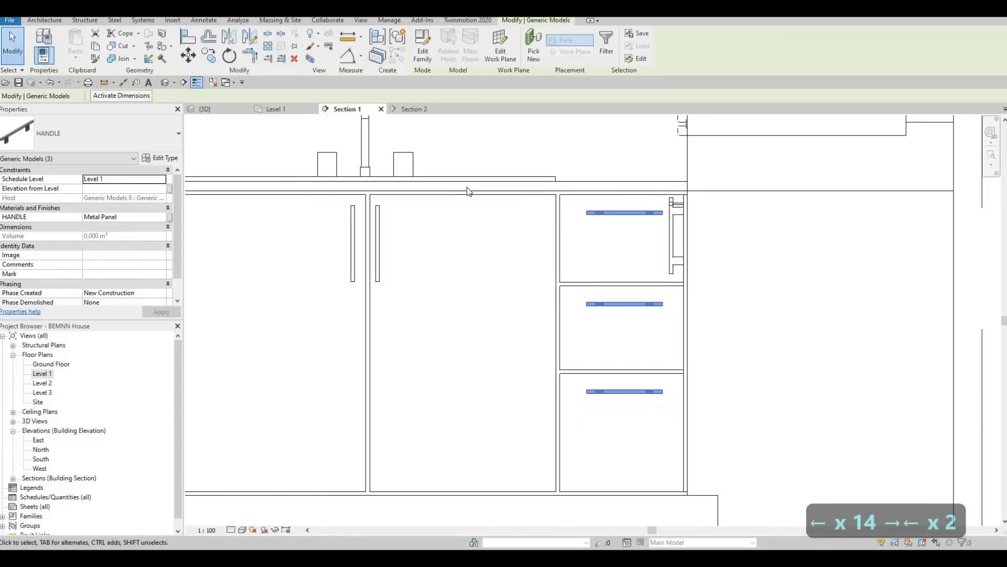
# Nudge the right sink-cabinet door's handle four increments to the right, away from the gap between the doors.
pyautogui.press('Escape')
pyautogui.scroll(4, 542, 196)
pyautogui.click(543, 193)
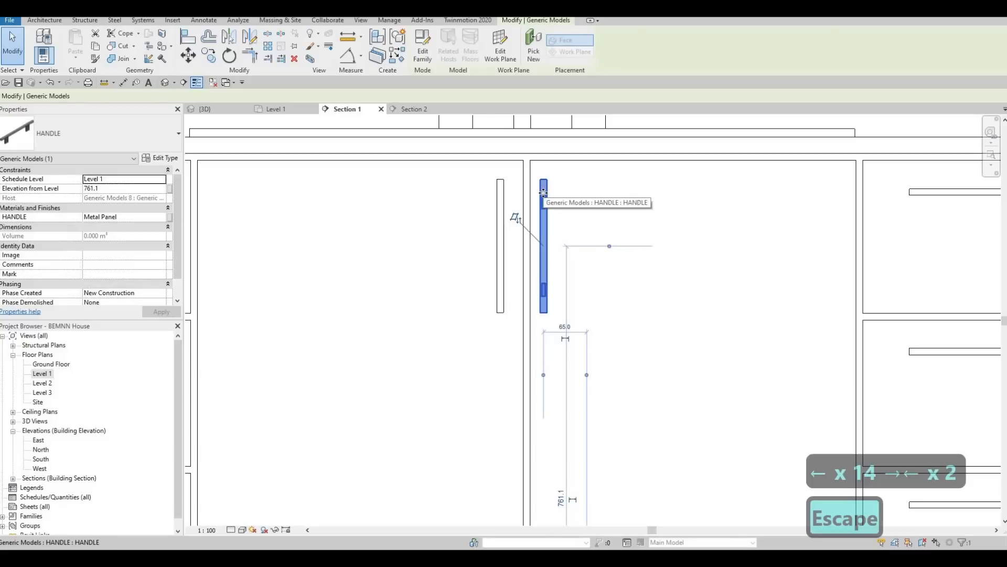
pyautogui.press('Right')
pyautogui.press('Right')
pyautogui.press('Right')
pyautogui.press('Right')
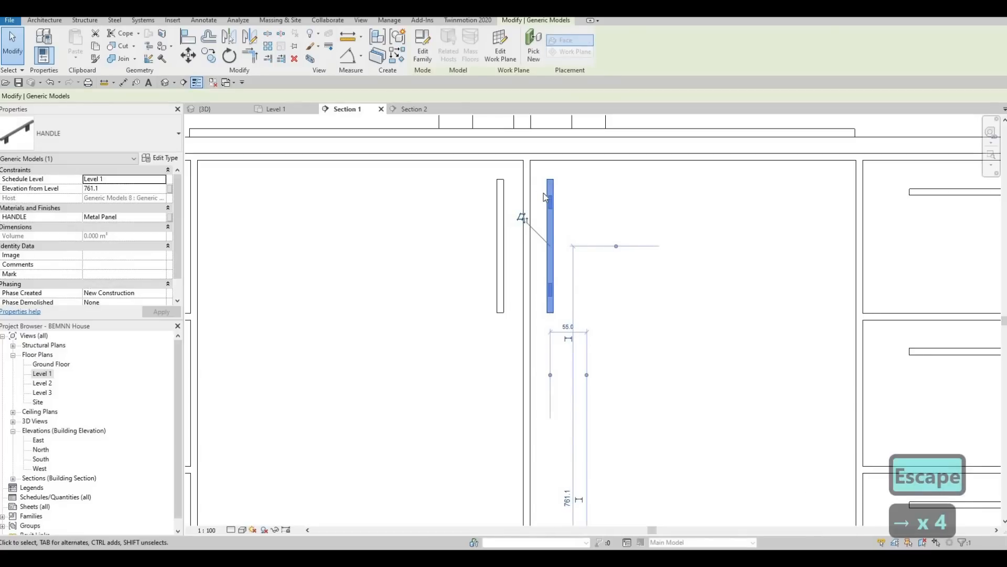
pyautogui.press('Escape')
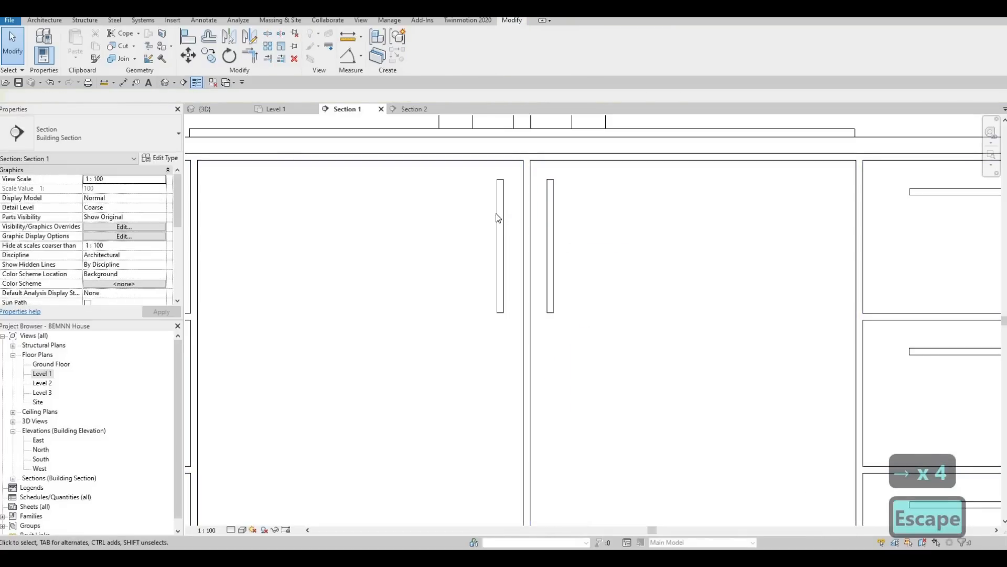
# Set the left sink-cabinet door handle's horizontal temporary dimension to 60 mm.
pyautogui.click(518, 355)
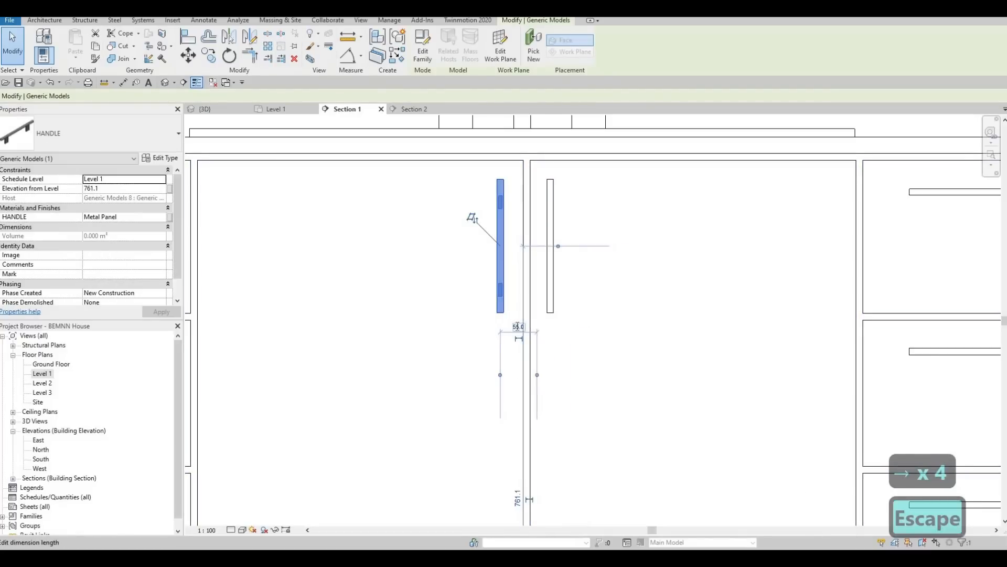
pyautogui.click(518, 326)
pyautogui.write('60')
pyautogui.press('Return')
pyautogui.press('Escape')
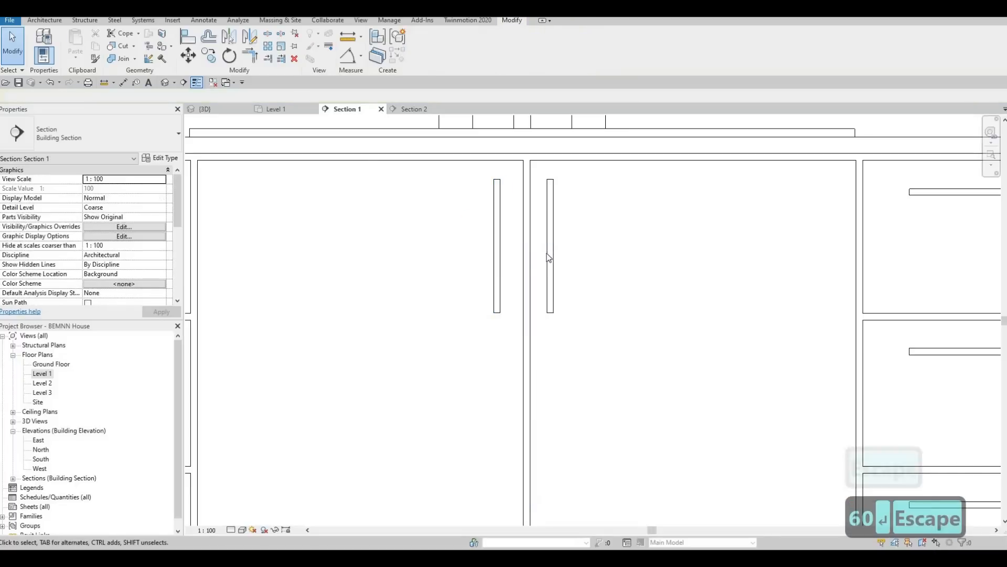
pyautogui.press('Escape')
pyautogui.click(556, 346)
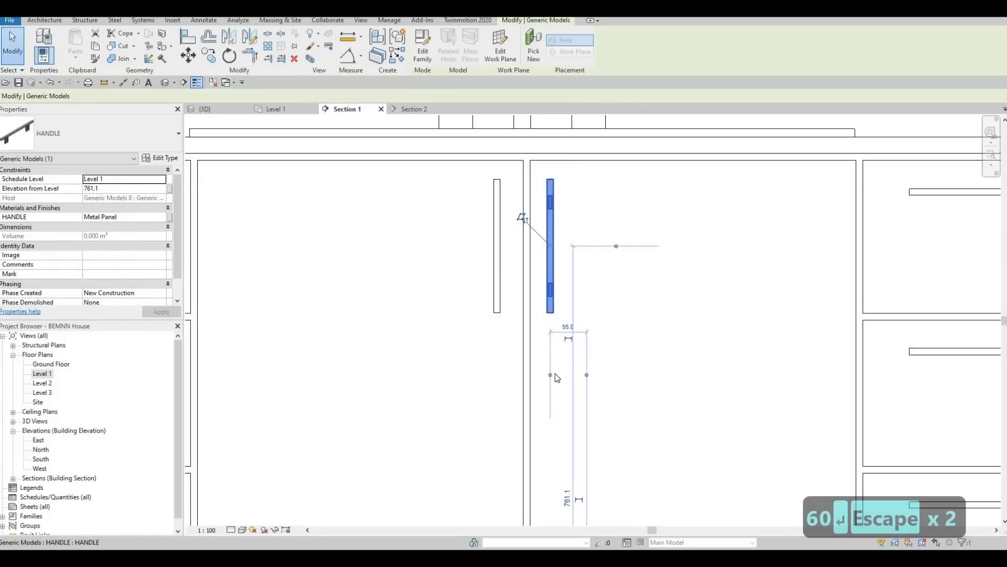
pyautogui.moveTo(525, 358); pyautogui.dragTo(527, 320)
pyautogui.press('Escape')
# Measure the left sink-cabinet door handle's offset from that door's inner edge and set it to 40 mm.
pyautogui.click(498, 299)
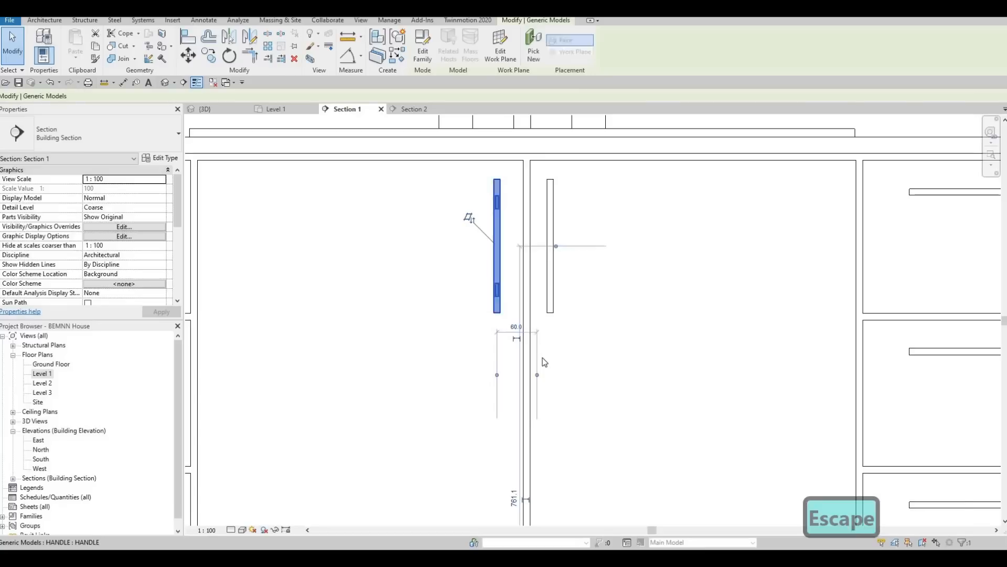
pyautogui.moveTo(527, 374); pyautogui.dragTo(524, 367)
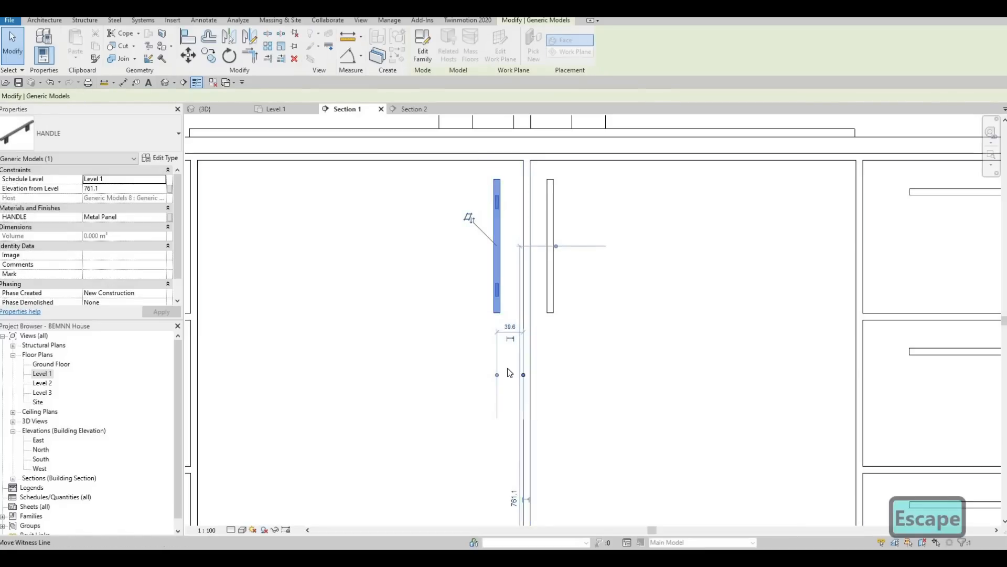
pyautogui.click(509, 336)
pyautogui.write('40')
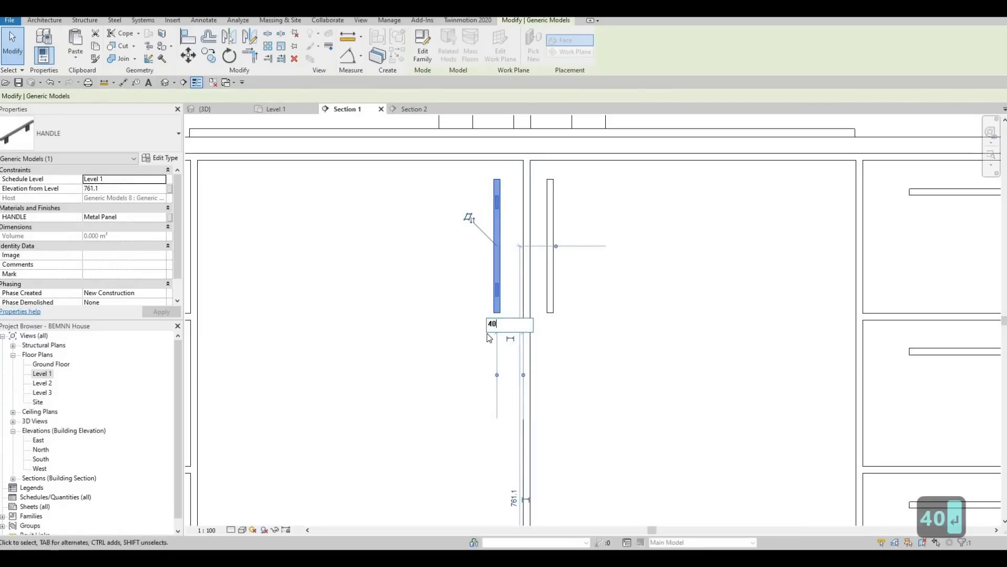
pyautogui.press('Return')
pyautogui.press('Escape')
pyautogui.press('Escape')
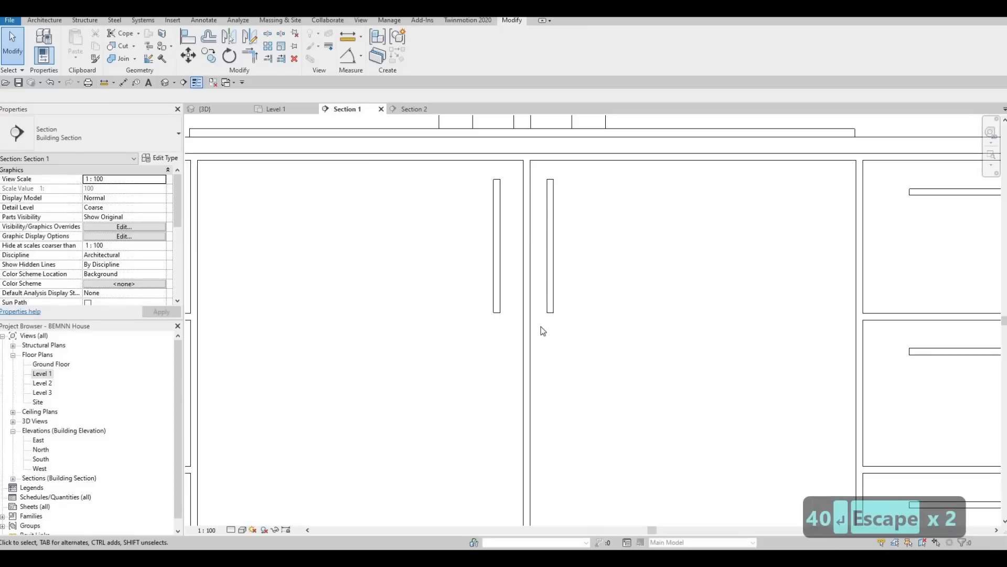
# Measure the right sink-cabinet door handle's offset from that door's inner edge and set it to 40 mm.
pyautogui.click(550, 381)
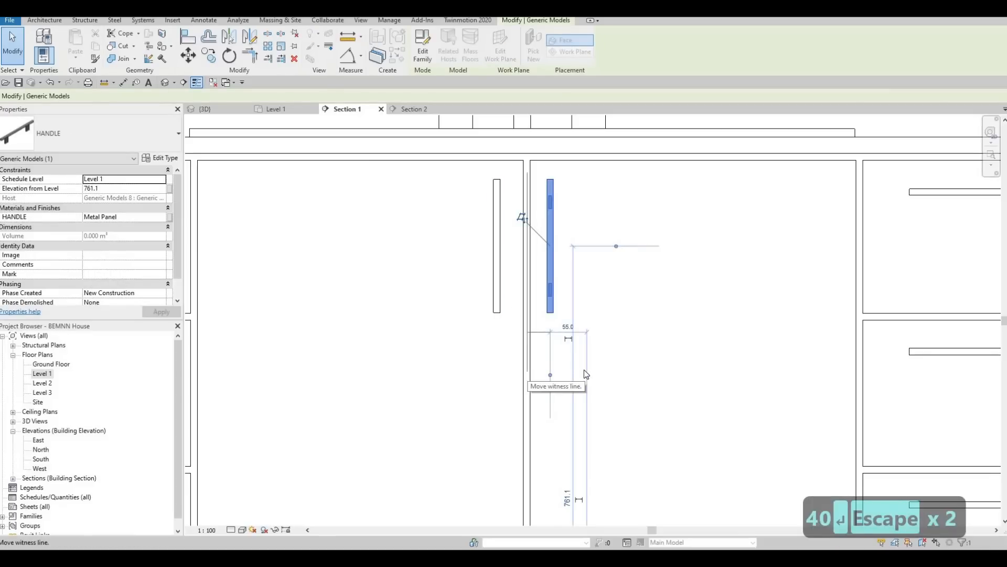
pyautogui.click(550, 375)
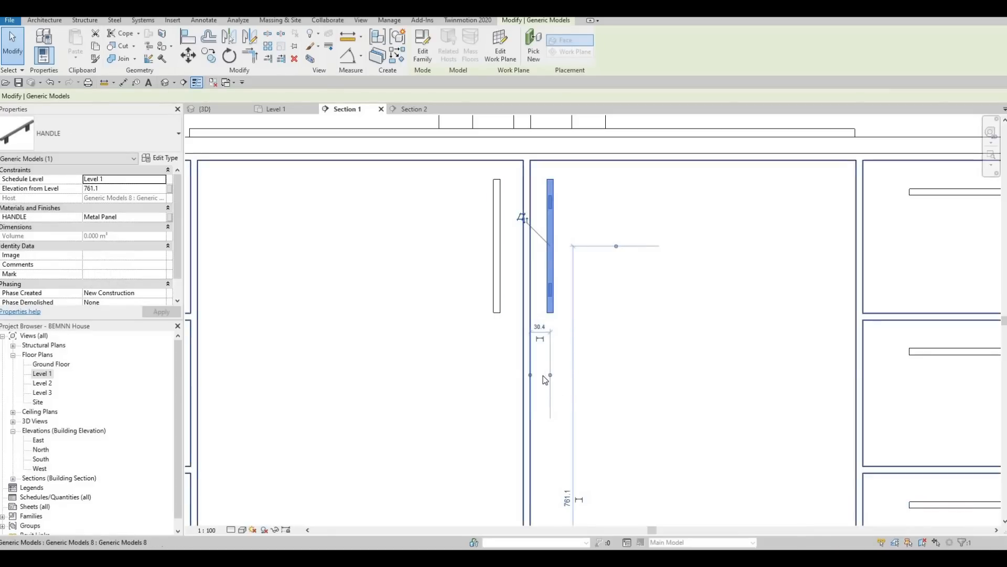
pyautogui.click(539, 326)
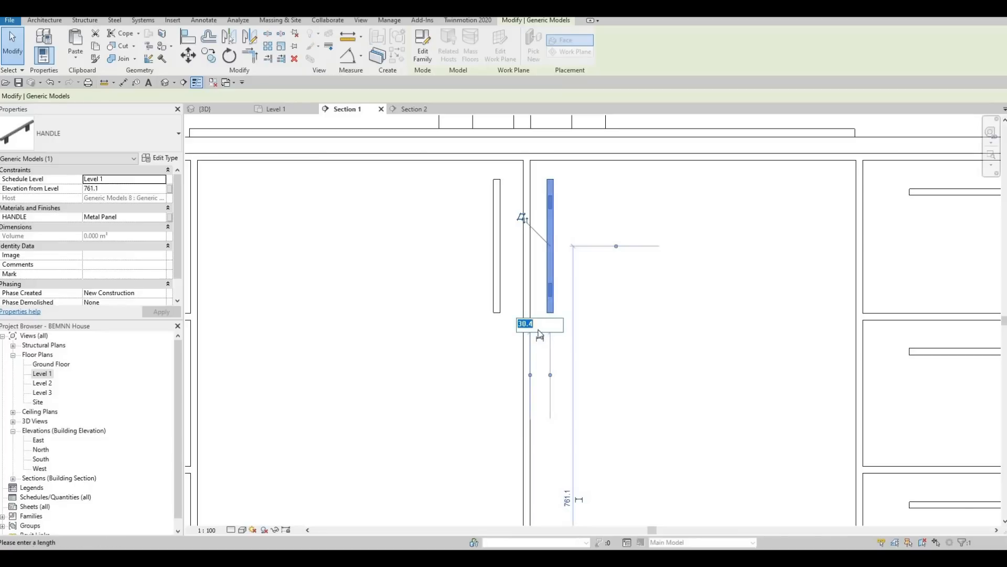
pyautogui.write('40')
pyautogui.press('Return')
pyautogui.press('Escape')
pyautogui.press('Escape')
pyautogui.scroll(-4, 525, 338)
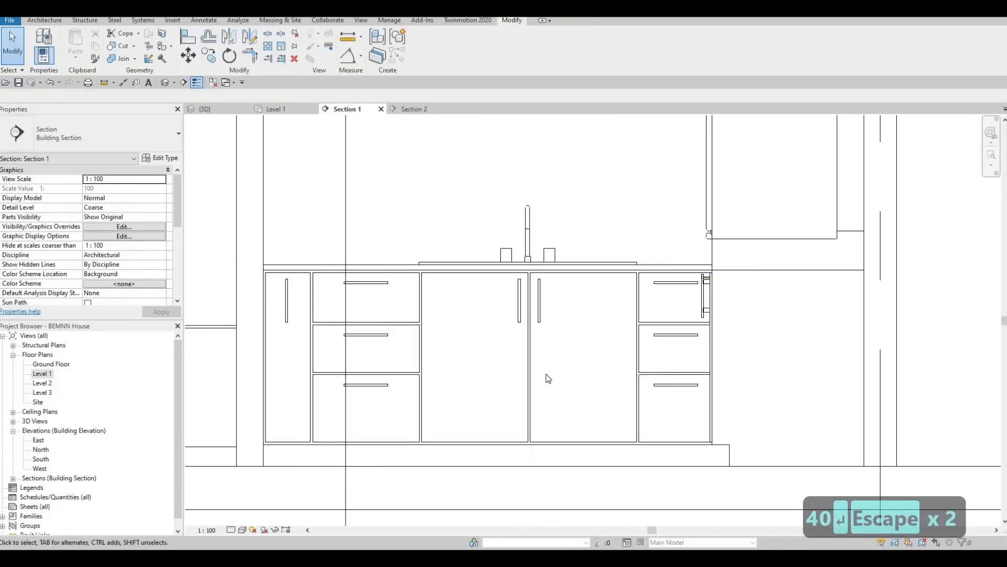
pyautogui.press('Escape')
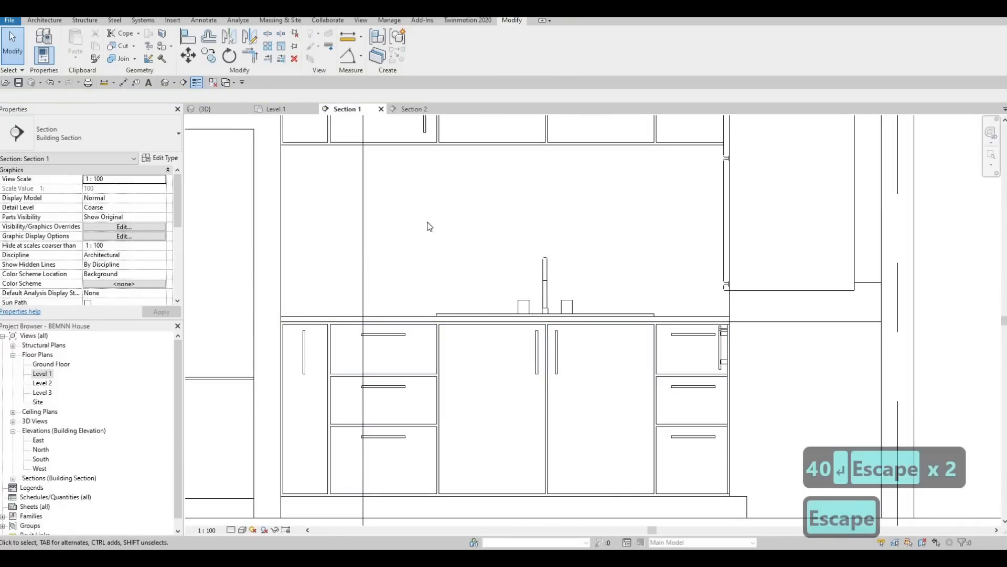
# Copy the existing upper-cabinet door handle to both doors above the sink, placing one copy on each side of their shared gap.
pyautogui.click(217, 109)
pyautogui.moveTo(627, 303); pyautogui.dragTo(627, 153, button='middle')
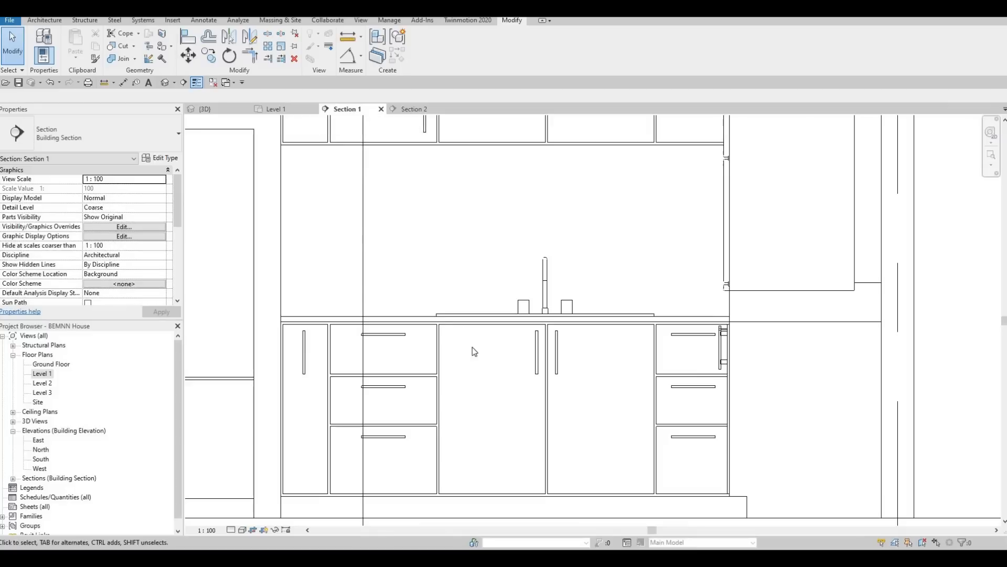
pyautogui.moveTo(439, 200); pyautogui.dragTo(446, 278, button='middle')
pyautogui.scroll(-2, 446, 272)
pyautogui.press('Escape')
pyautogui.scroll(3, 445, 204)
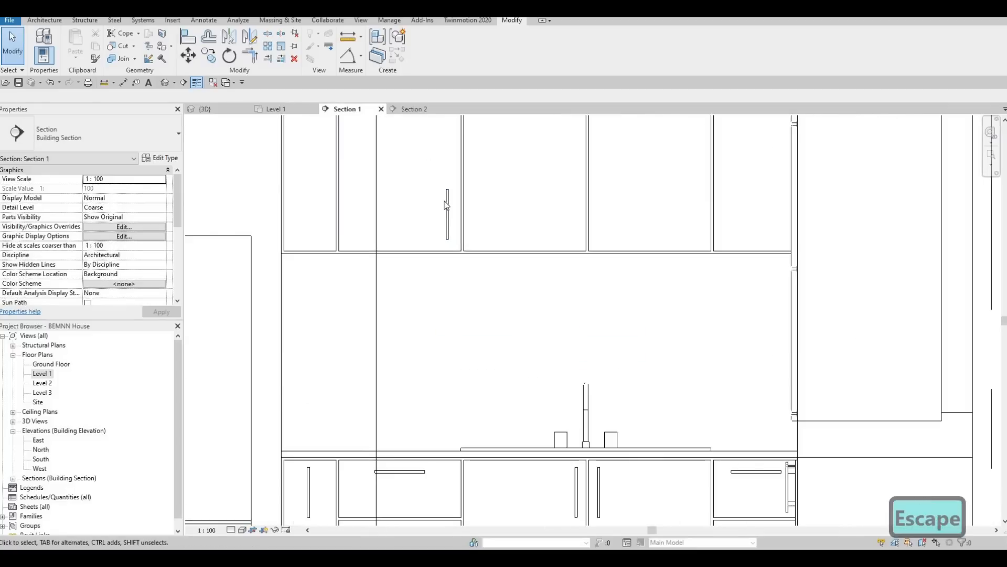
pyautogui.click(448, 205)
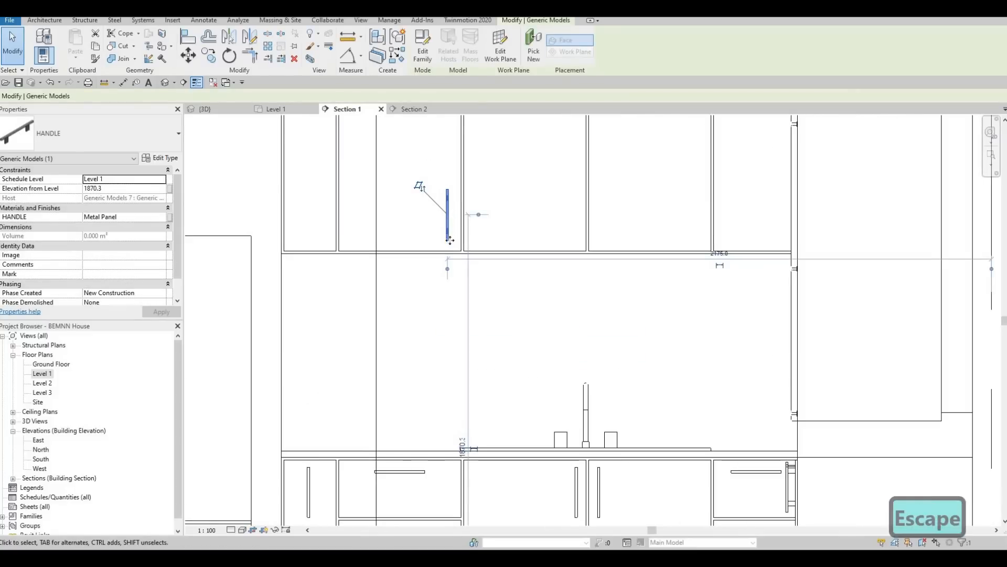
pyautogui.scroll(1, 450, 249)
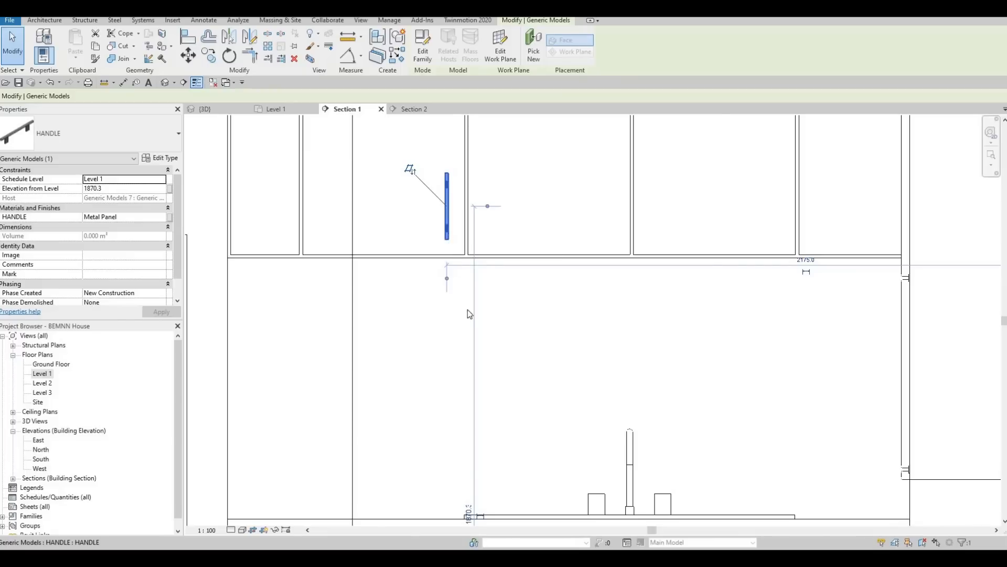
pyautogui.scroll(-3, 490, 262)
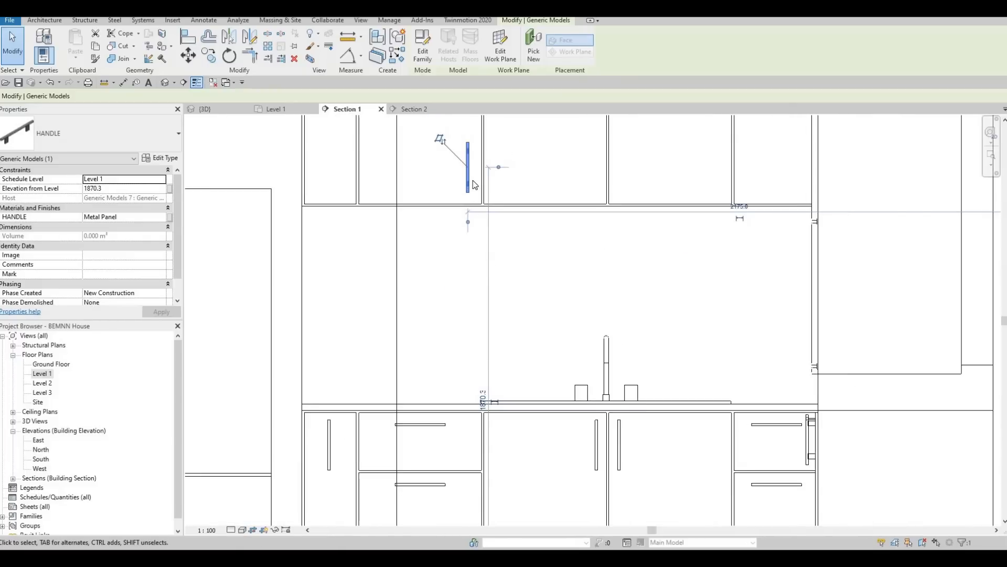
pyautogui.press('Escape')
pyautogui.click(472, 179)
pyautogui.press('c')
pyautogui.press('o')
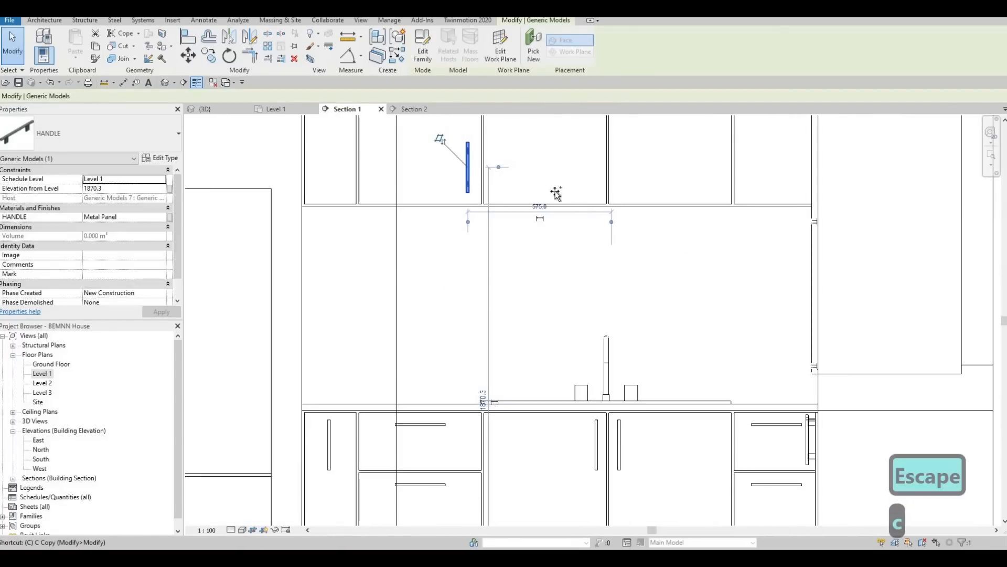
pyautogui.click(468, 181)
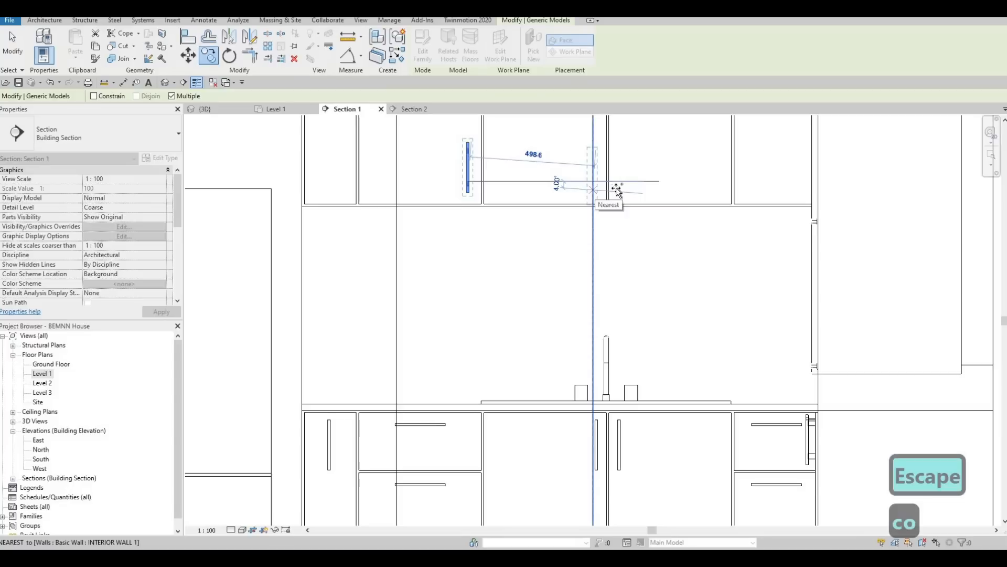
pyautogui.click(618, 190)
pyautogui.press('Escape')
pyautogui.press('Escape')
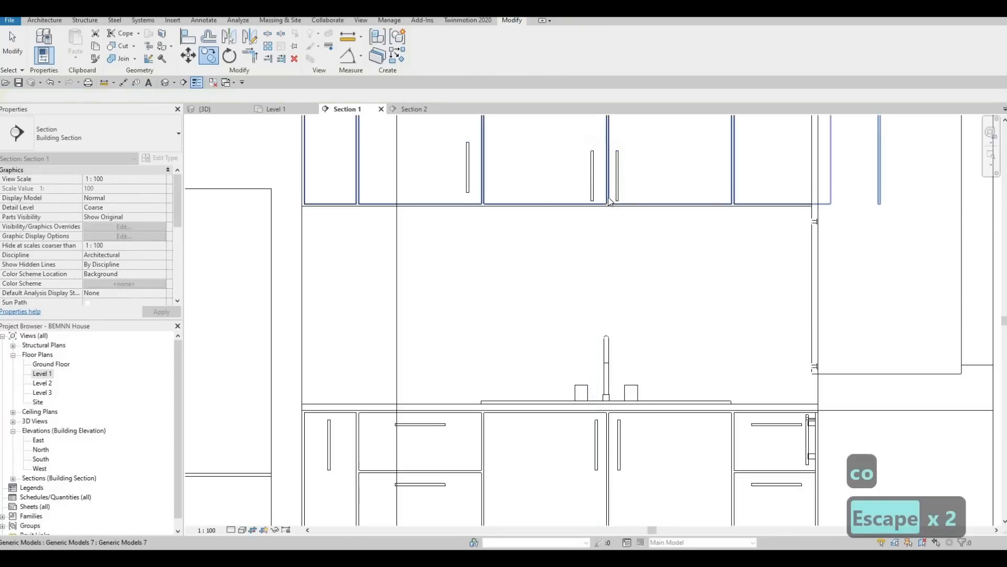
pyautogui.press('a')
pyautogui.press('l')
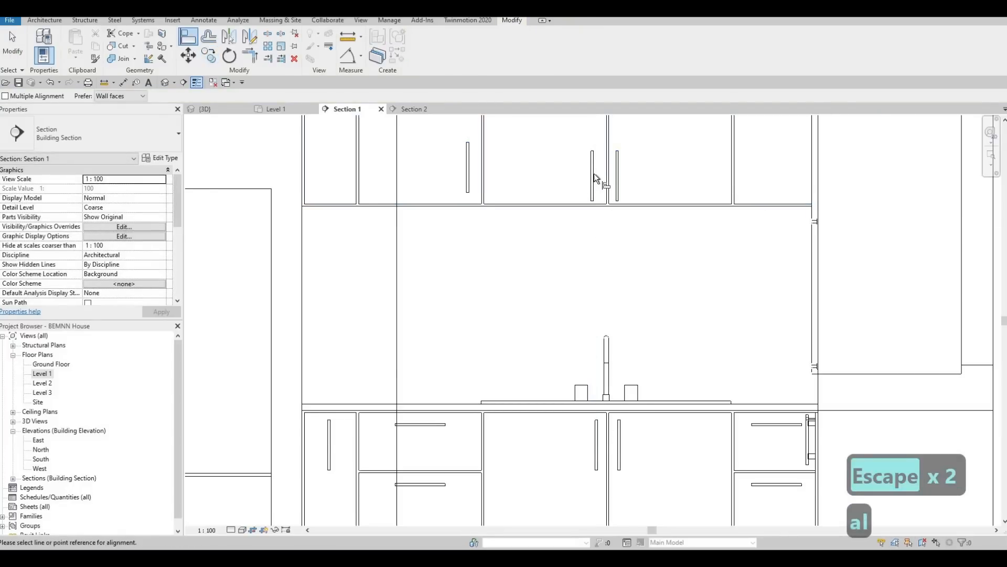
pyautogui.scroll(1, 594, 176)
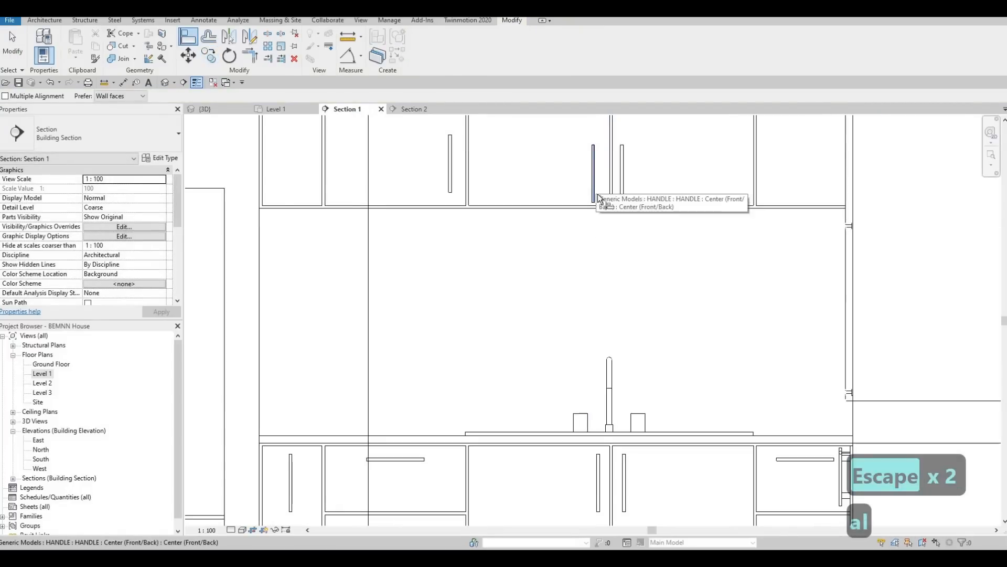
pyautogui.scroll(2, 597, 200)
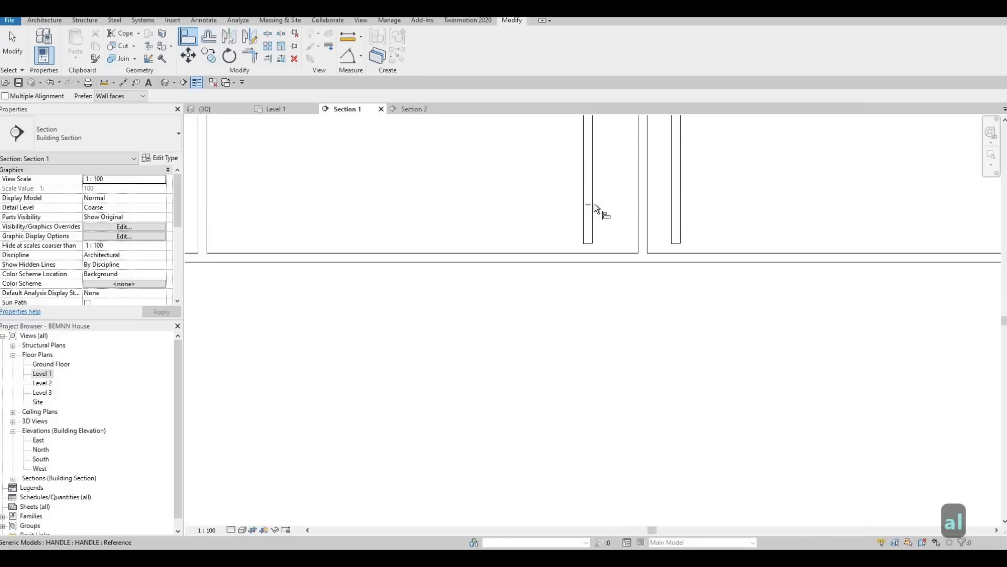
pyautogui.press('Tab')
pyautogui.press('Tab')
pyautogui.press('Tab')
pyautogui.press('Tab')
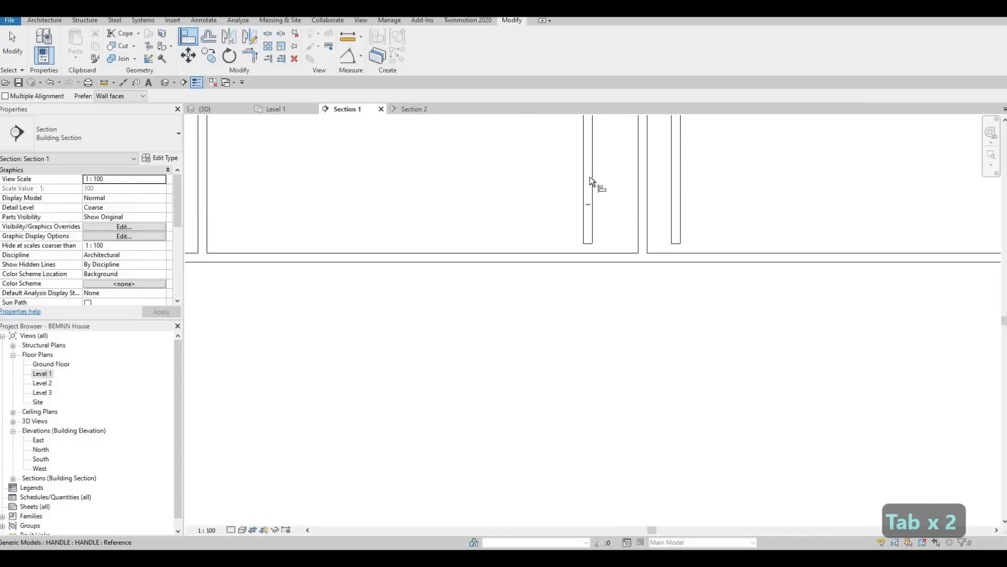
pyautogui.click(591, 173)
pyautogui.scroll(-4, 585, 210)
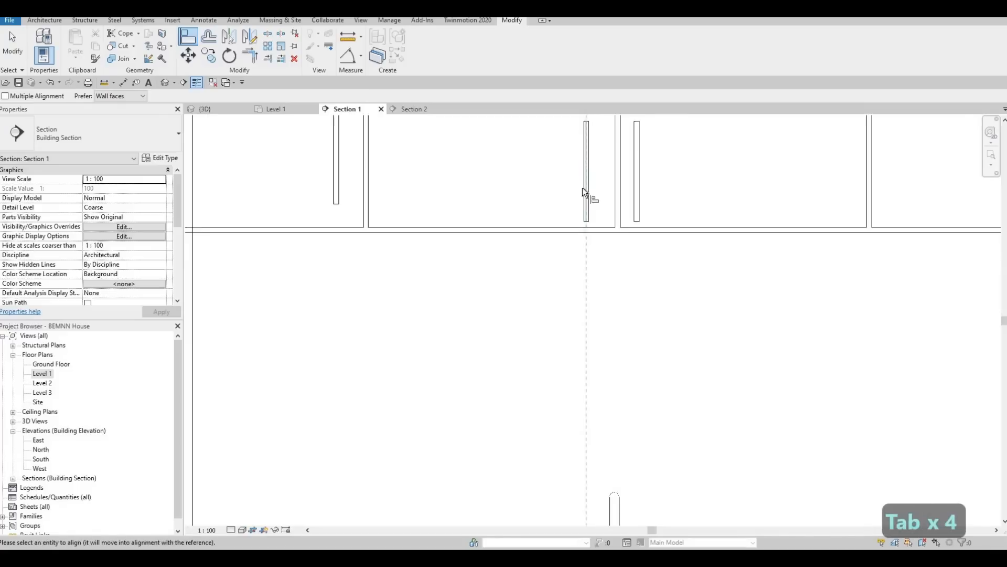
pyautogui.press('Escape')
pyautogui.press('Escape')
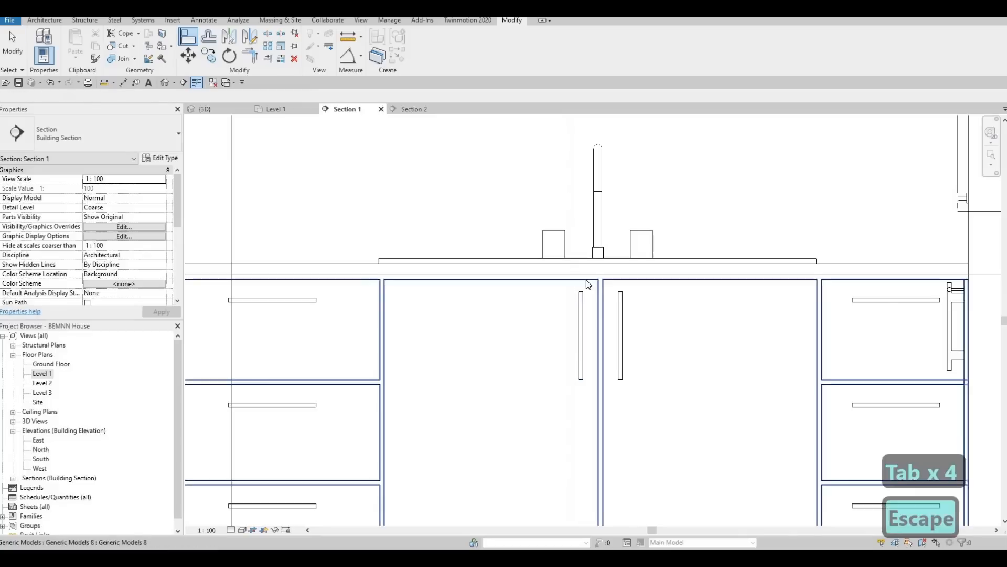
# Align the centre of the left handle above the sink with the centre of the left sink-cabinet handle below it.
pyautogui.press('a')
pyautogui.press('l')
pyautogui.click(583, 310)
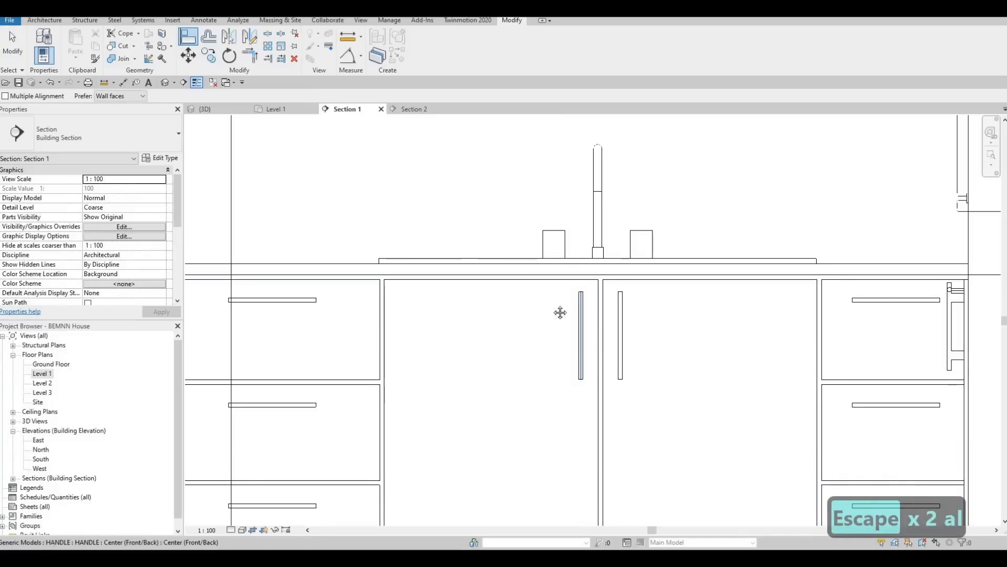
pyautogui.scroll(-2, 555, 154)
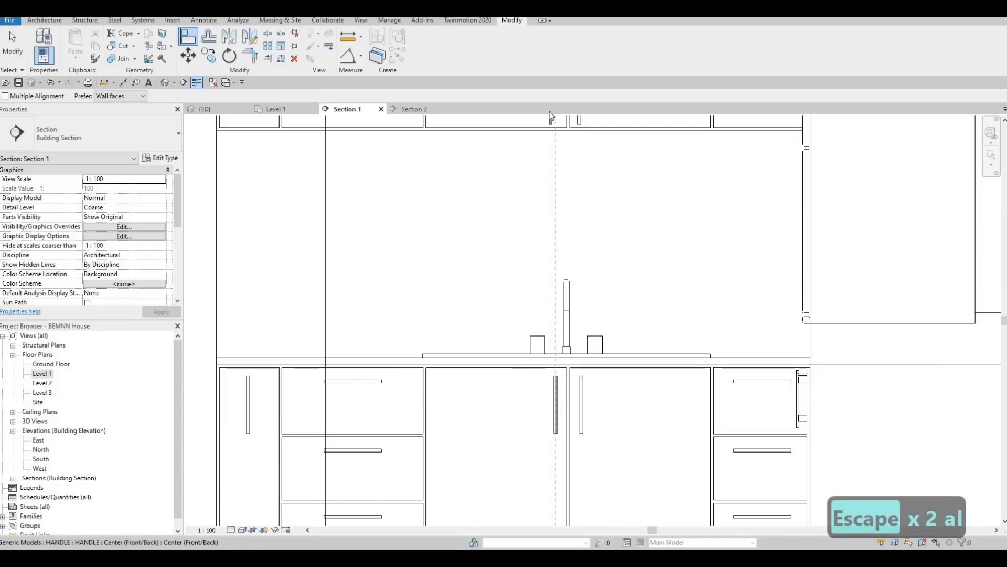
pyautogui.scroll(2, 552, 124)
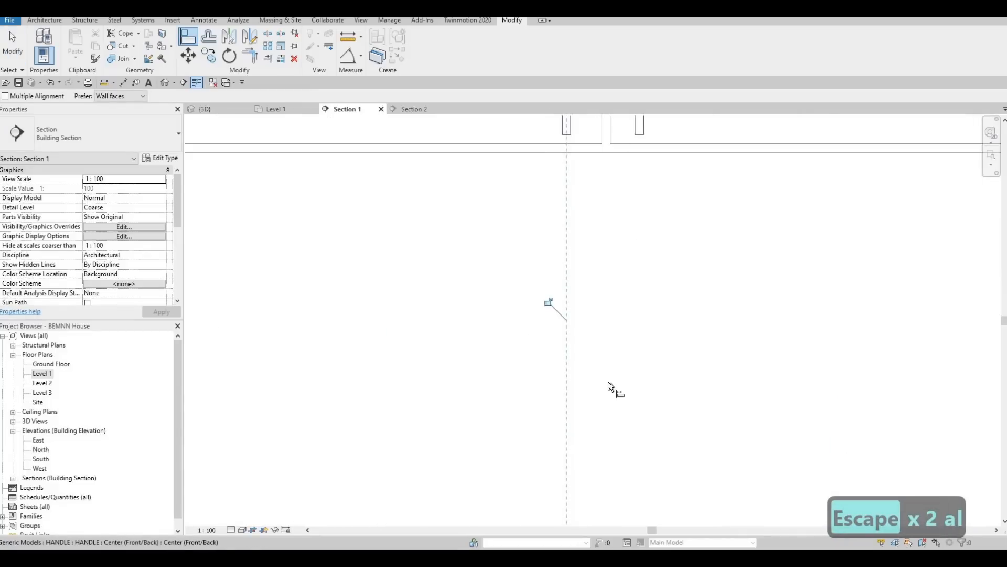
# Align the centre of the right handle above the sink with the centre of the right sink-cabinet handle below it.
pyautogui.scroll(-3, 612, 450)
pyautogui.scroll(4, 612, 449)
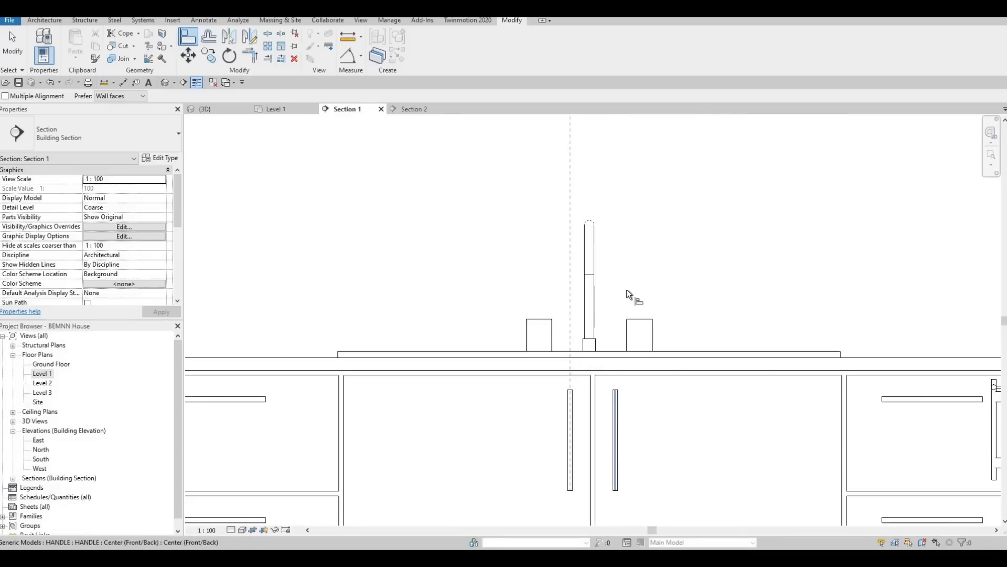
pyautogui.scroll(-3, 625, 427)
pyautogui.scroll(2, 609, 266)
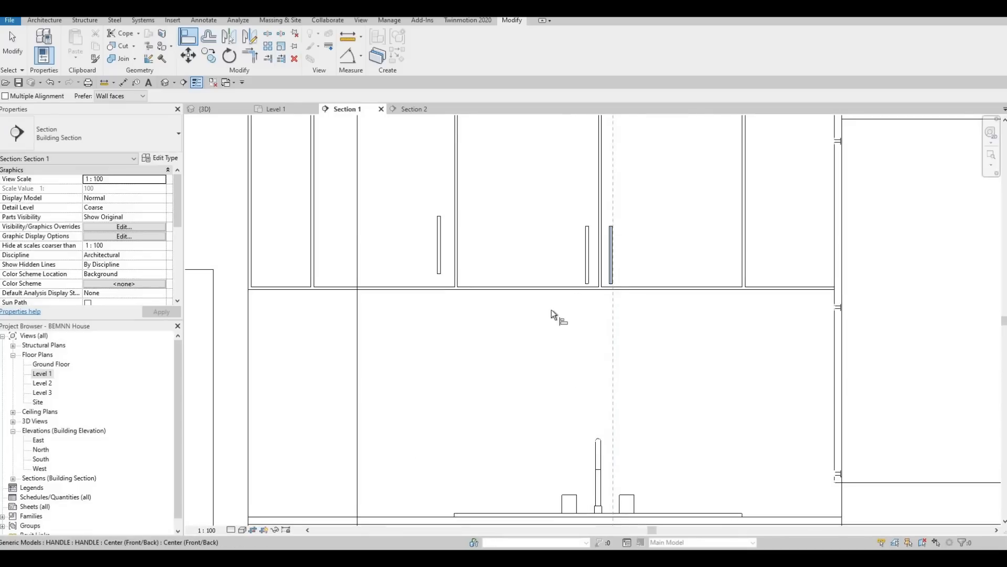
pyautogui.click(611, 255)
pyautogui.press('Escape')
pyautogui.press('Escape')
pyautogui.press('Escape')
# Nudge both handles above the sink upward together by three increments.
pyautogui.moveTo(548, 207); pyautogui.dragTo(636, 309)
pyautogui.press('Up')
pyautogui.press('Up')
pyautogui.press('Up')
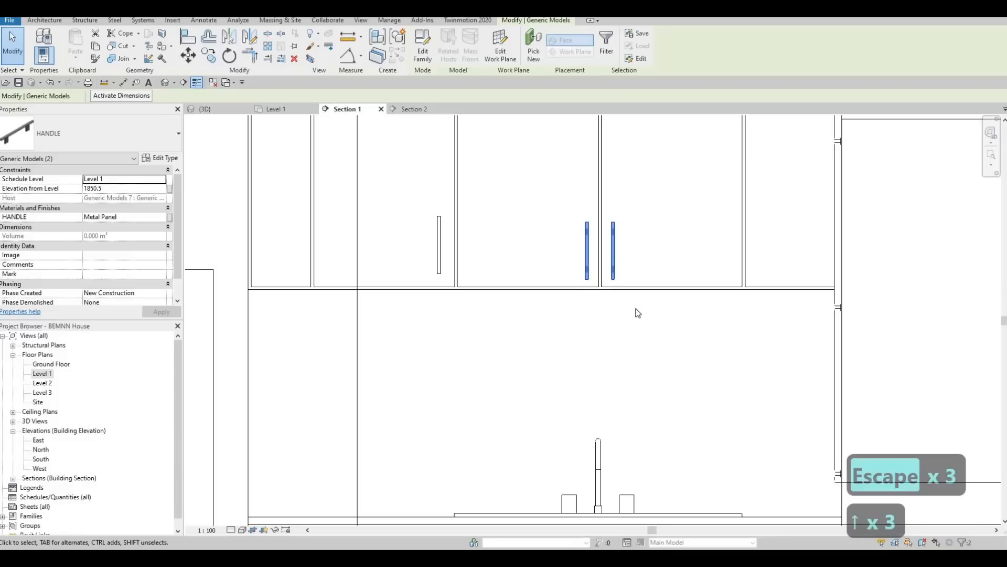
pyautogui.press('Escape')
pyautogui.press('Escape')
# Align the lower end of the handle on the upper door left of the sink pair with the lower end of the pair's left handle.
pyautogui.press('a')
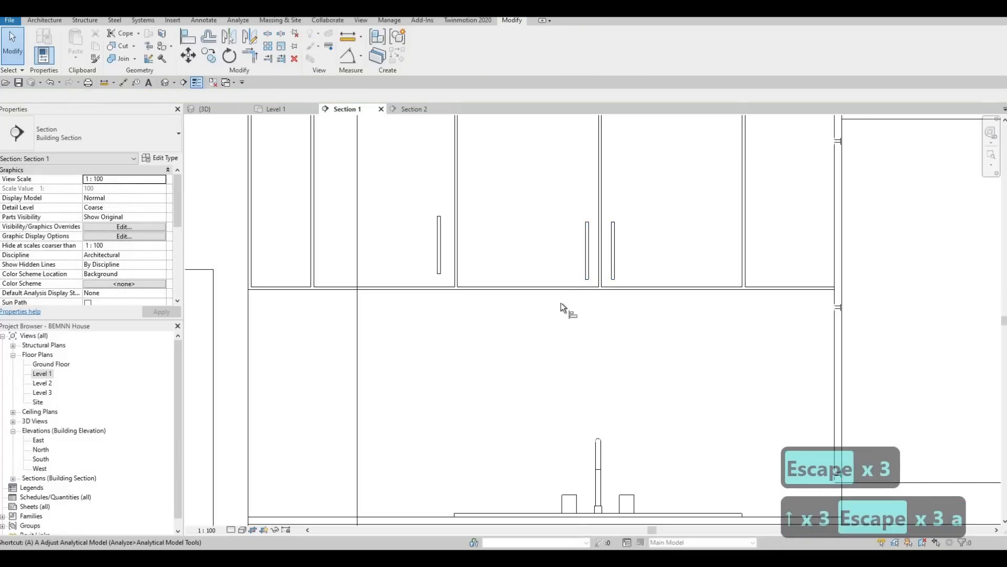
pyautogui.press('l')
pyautogui.scroll(2, 596, 280)
pyautogui.click(595, 279)
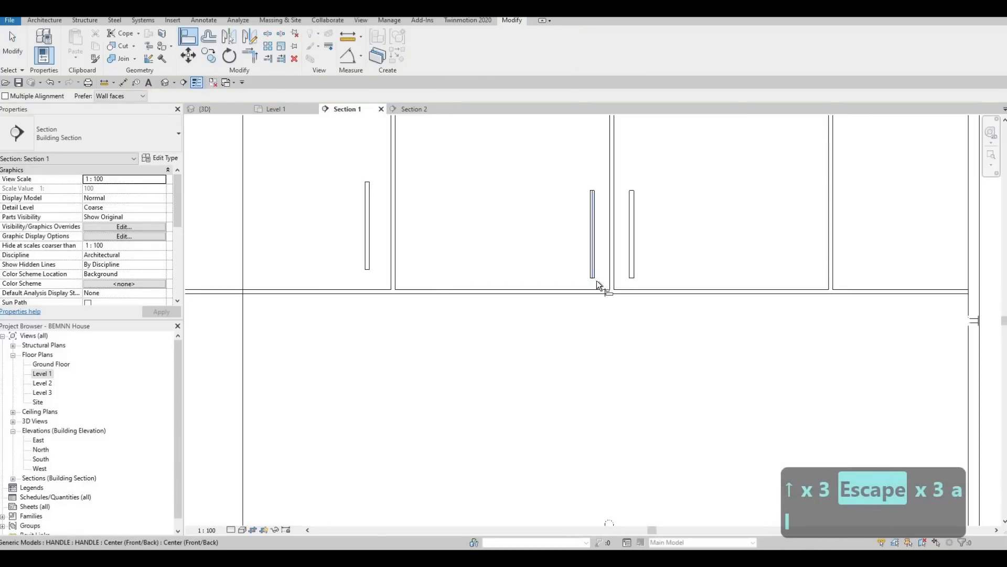
pyautogui.click(364, 272)
pyautogui.press('Escape')
pyautogui.press('Escape')
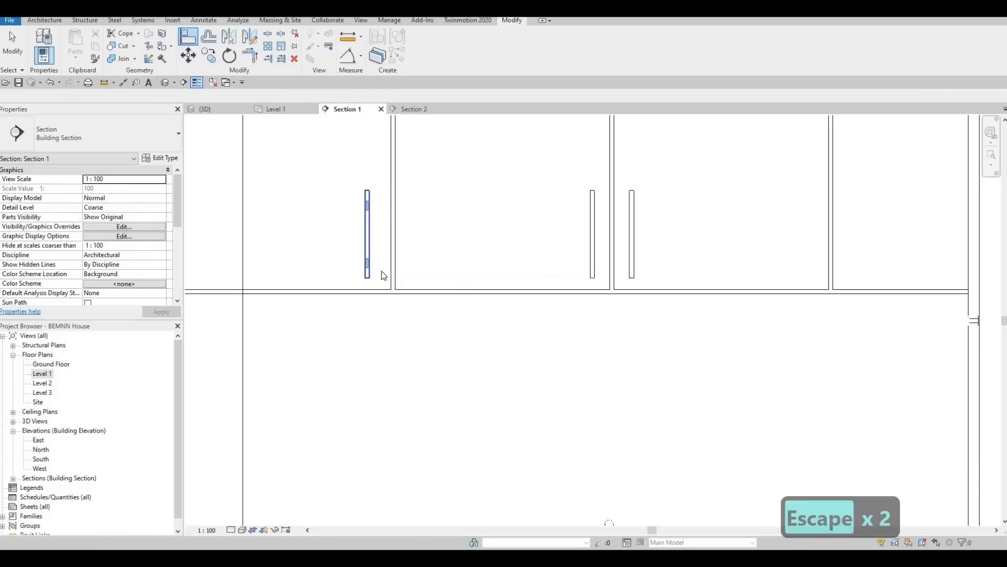
# Measure that realigned upper-door handle's offset from its door's right edge and set it to 40 mm.
pyautogui.click(368, 265)
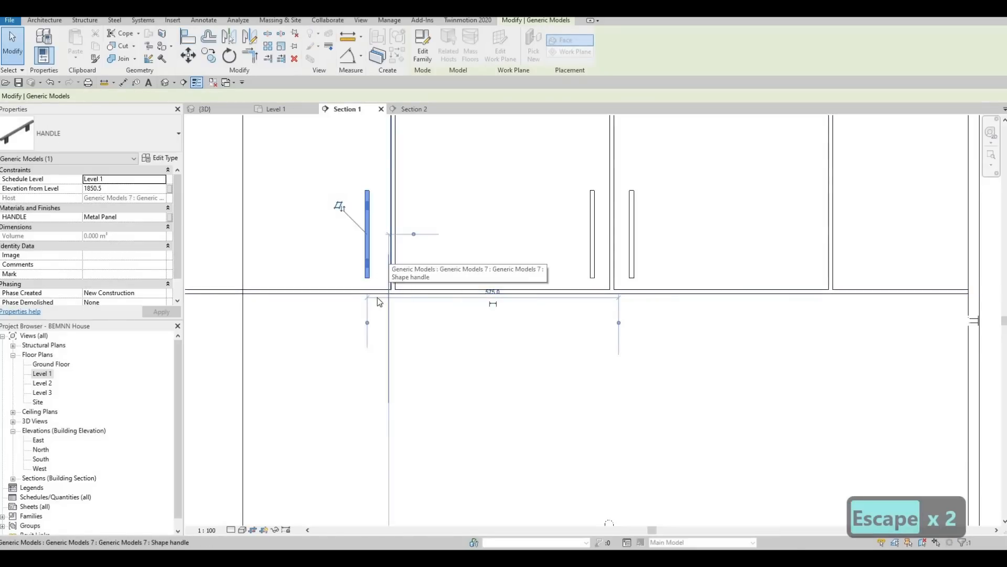
pyautogui.click(389, 254)
pyautogui.click(378, 291)
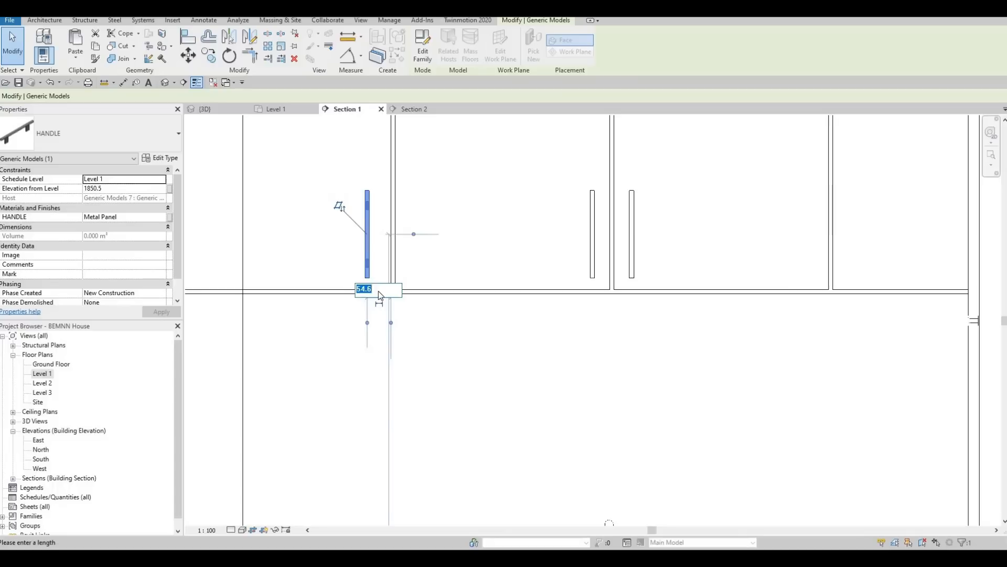
pyautogui.write('40')
pyautogui.press('Return')
pyautogui.press('Escape')
pyautogui.press('Escape')
pyautogui.press('Escape')
pyautogui.scroll(-2, 540, 234)
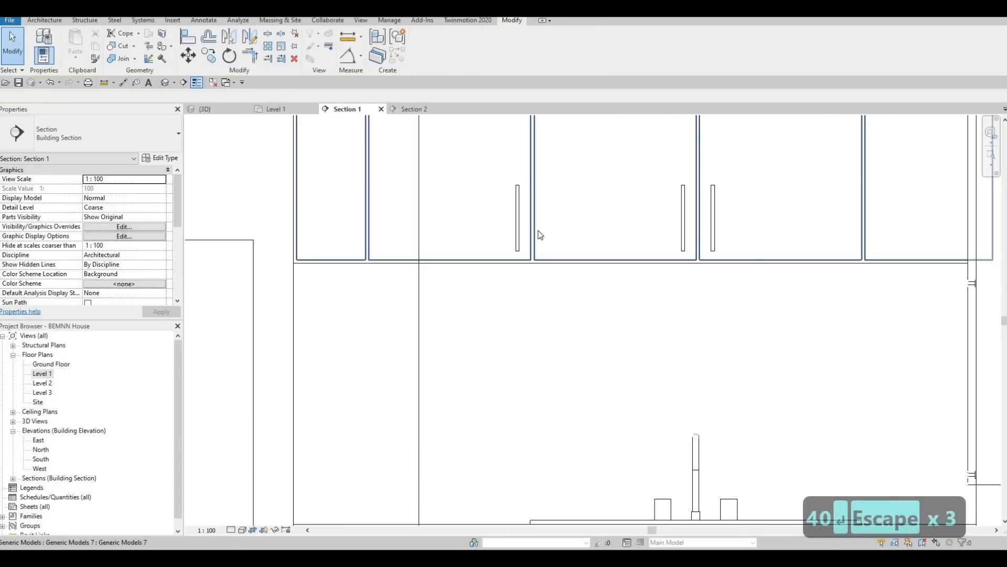
pyautogui.scroll(-1, 540, 234)
pyautogui.click(523, 221)
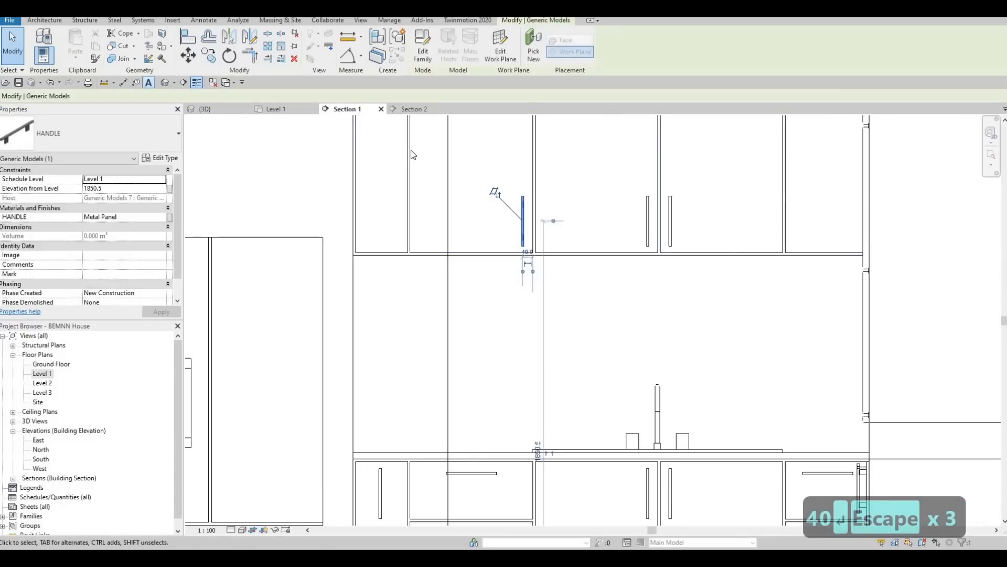
pyautogui.press('Escape')
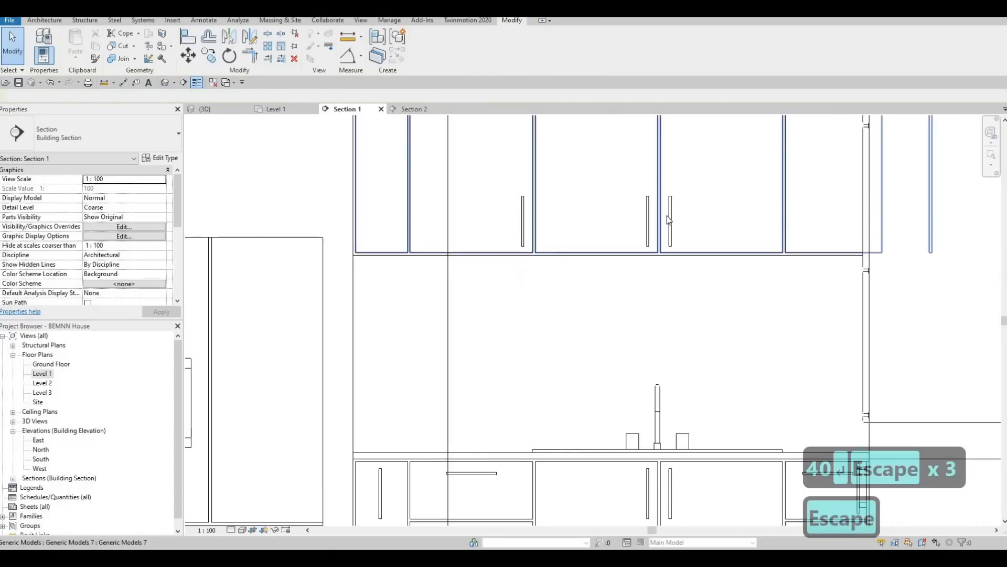
# Copy the right handle above the sink to the rightmost upper door, using the doors' lower left corners as reference points.
pyautogui.click(670, 217)
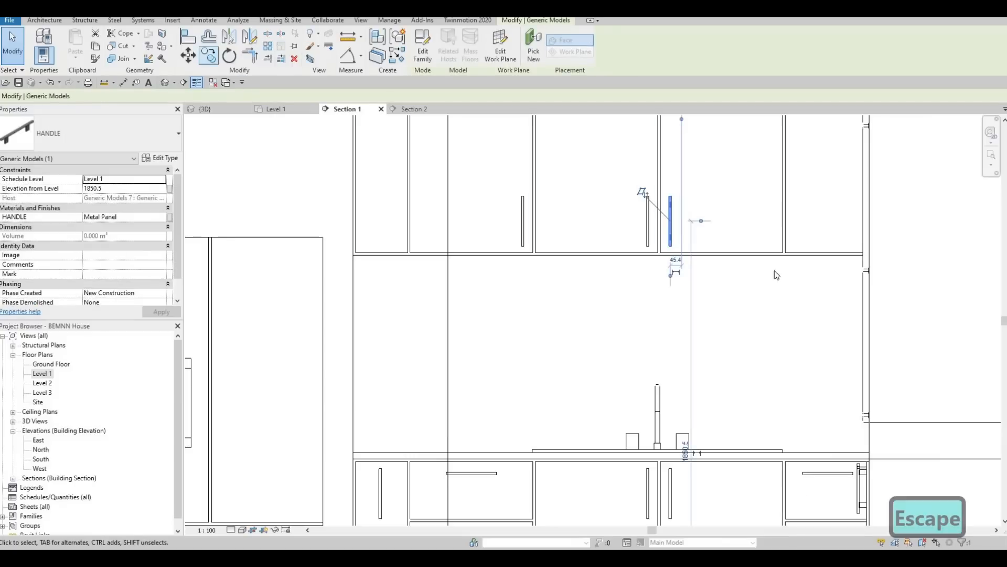
pyautogui.scroll(3, 628, 226)
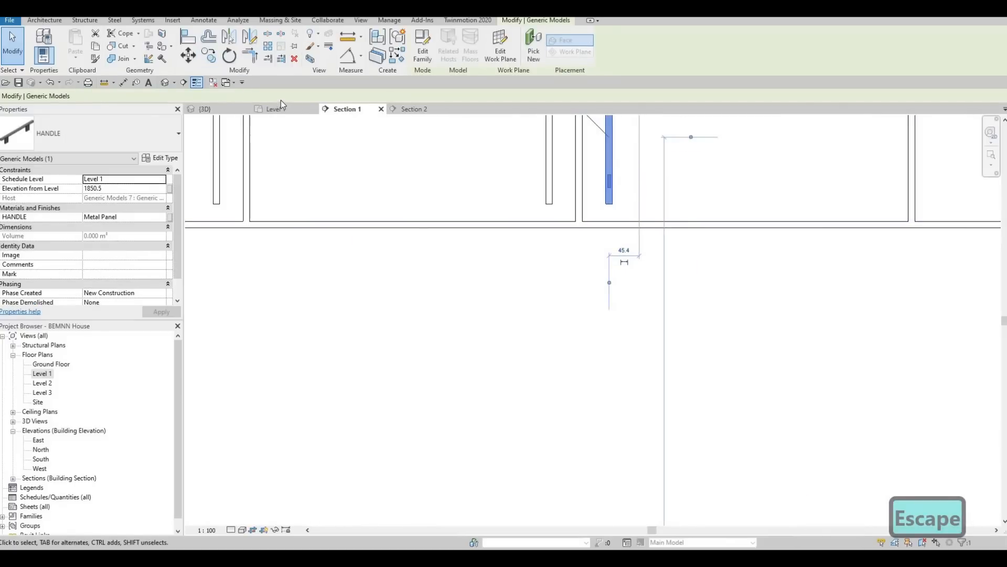
pyautogui.click(584, 219)
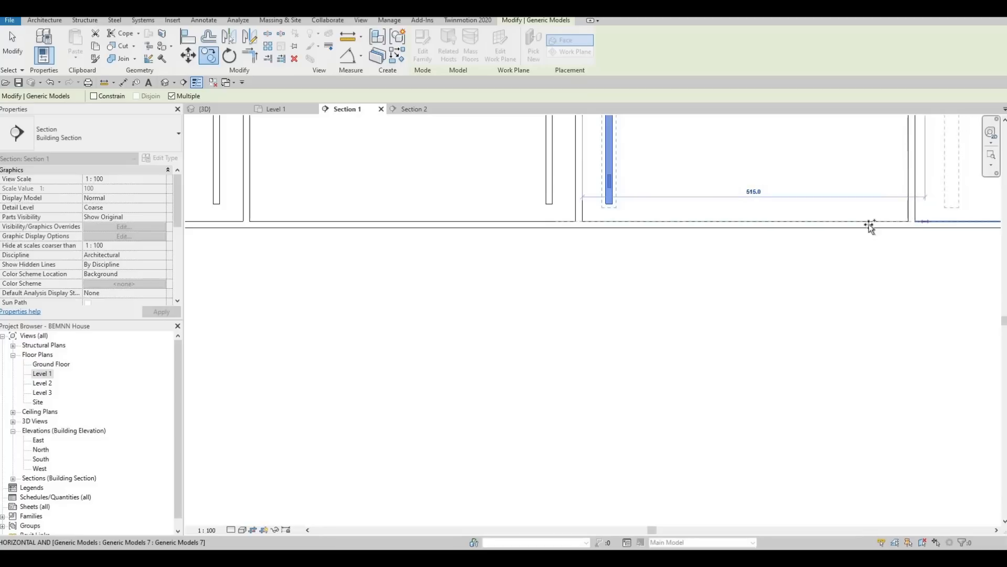
pyautogui.scroll(-3, 605, 275)
pyautogui.scroll(-2, 596, 292)
pyautogui.press('Escape')
pyautogui.press('Escape')
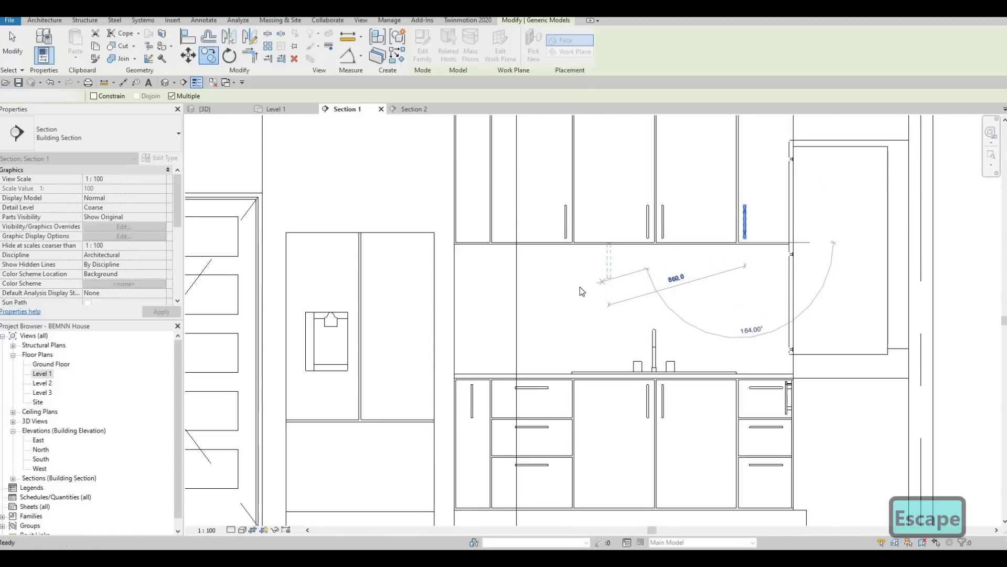
# Copy the handle on the second upper door from the left horizontally onto the narrow leftmost upper door.
pyautogui.scroll(2, 618, 235)
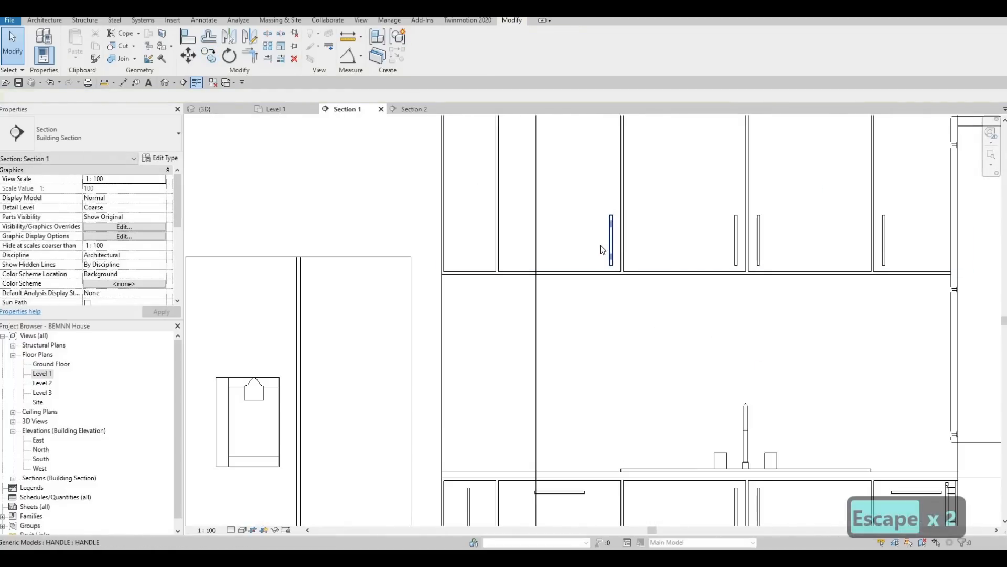
pyautogui.click(602, 249)
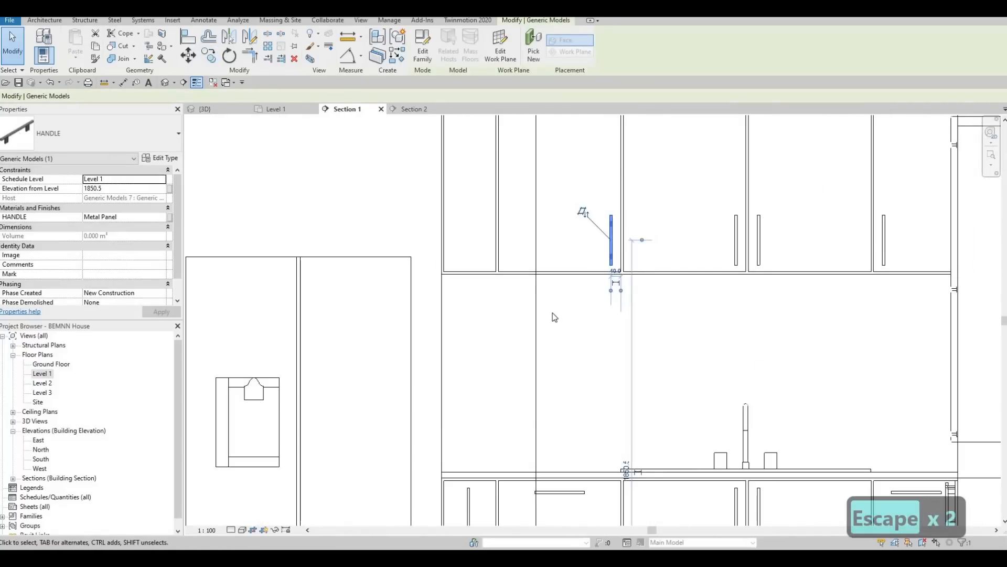
pyautogui.press('c')
pyautogui.press('o')
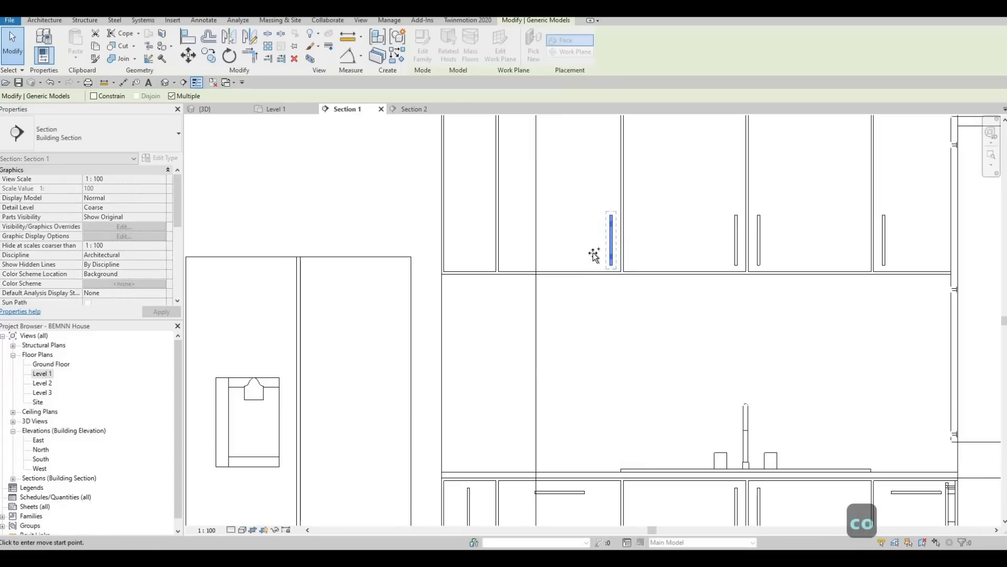
pyautogui.click(470, 245)
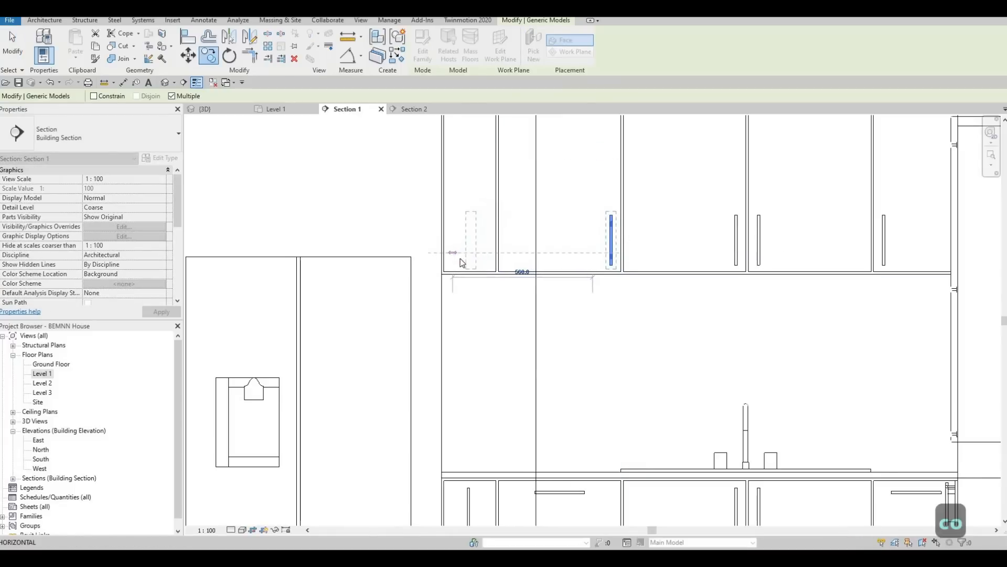
pyautogui.press('Escape')
pyautogui.press('Escape')
pyautogui.press('Escape')
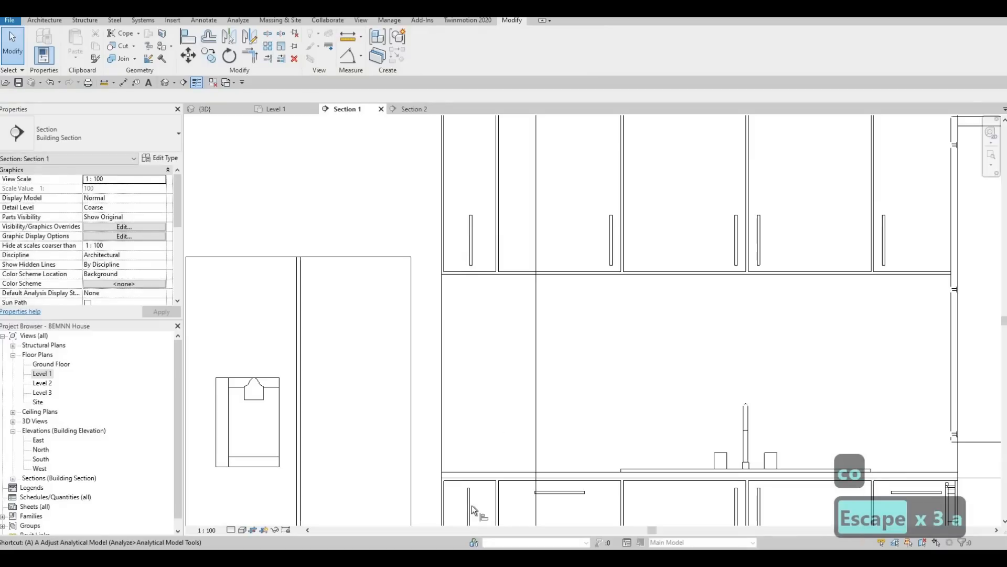
# Align the centre of the narrow leftmost upper door's handle with the centre of the base-cabinet handle below it.
pyautogui.press('a')
pyautogui.press('l')
pyautogui.click(470, 506)
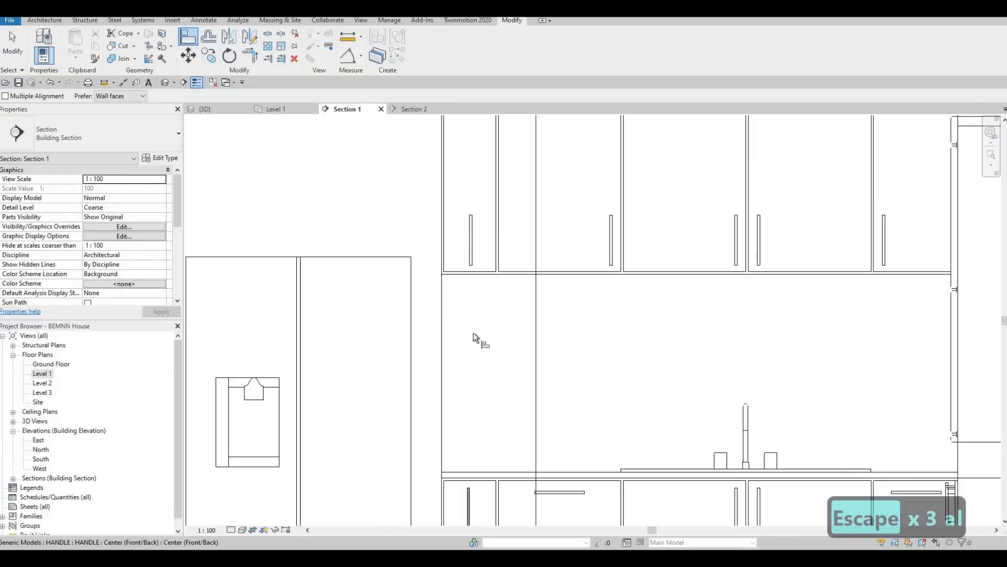
pyautogui.click(473, 246)
pyautogui.scroll(-1, 531, 304)
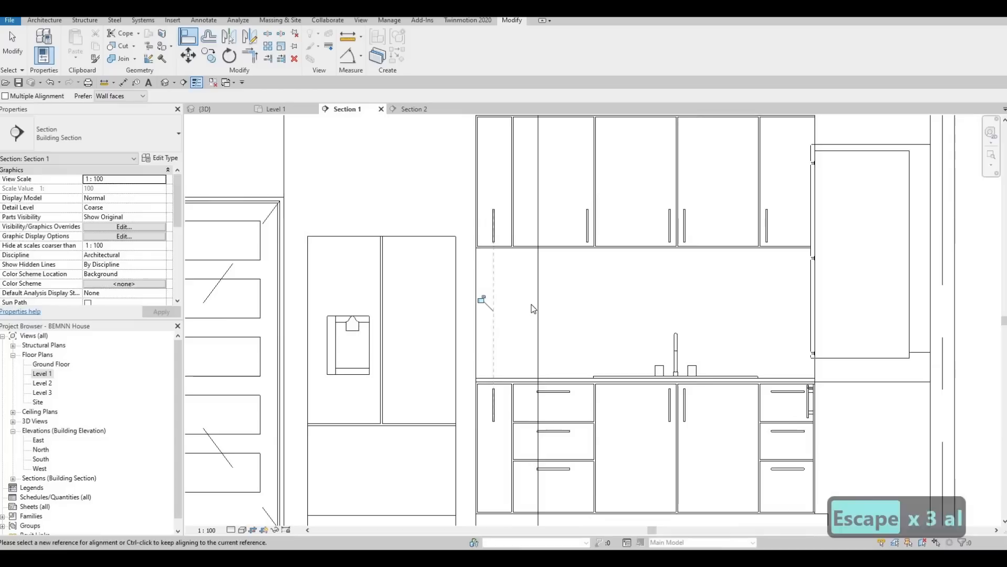
pyautogui.press('Escape')
pyautogui.press('Escape')
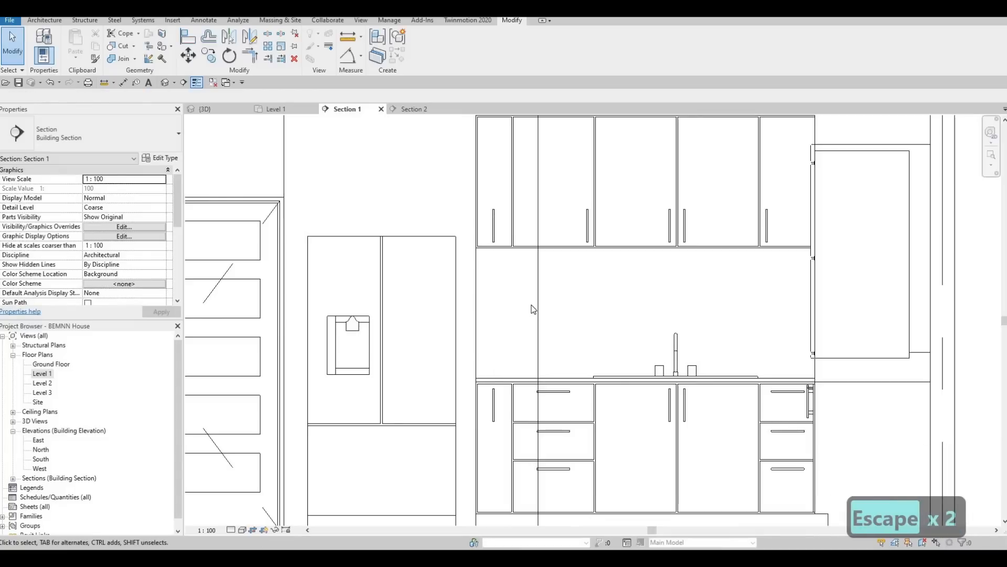
pyautogui.press('Escape')
pyautogui.press('Escape')
# Open the Section 2 view at the handle on the upper cabinet doors beside the ovens.
pyautogui.click(411, 111)
pyautogui.scroll(-2, 553, 336)
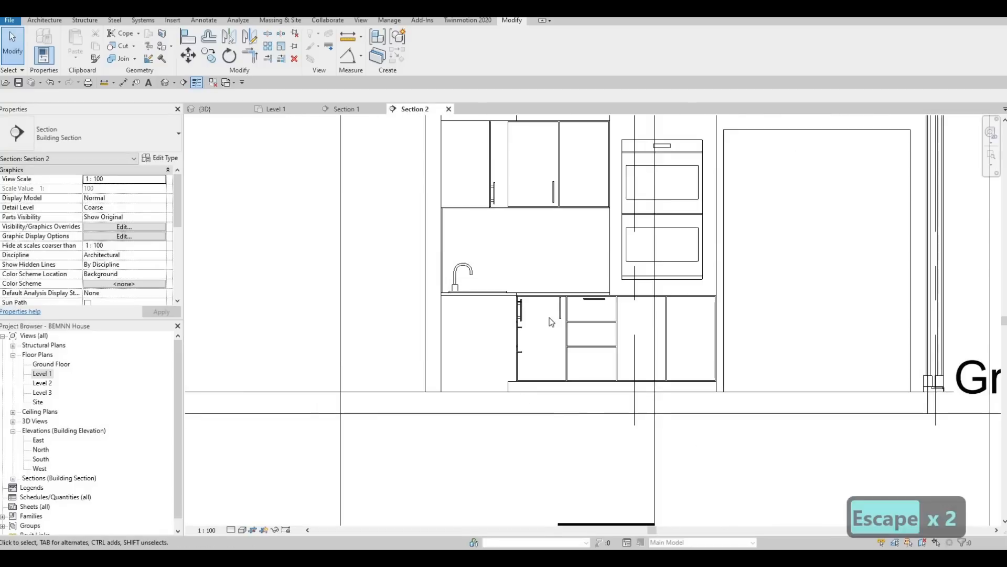
pyautogui.scroll(1, 524, 288)
pyautogui.scroll(2, 497, 257)
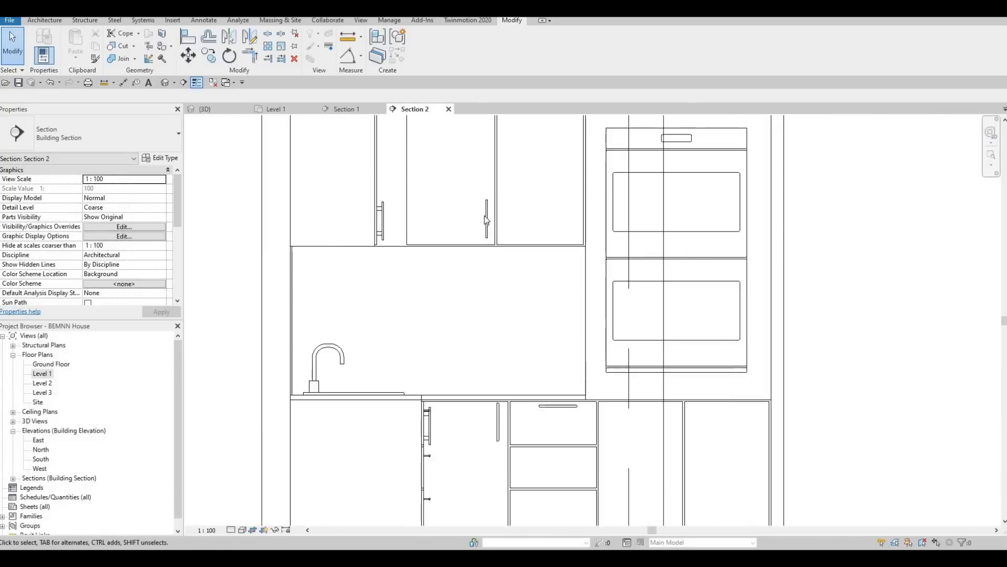
pyautogui.scroll(2, 484, 216)
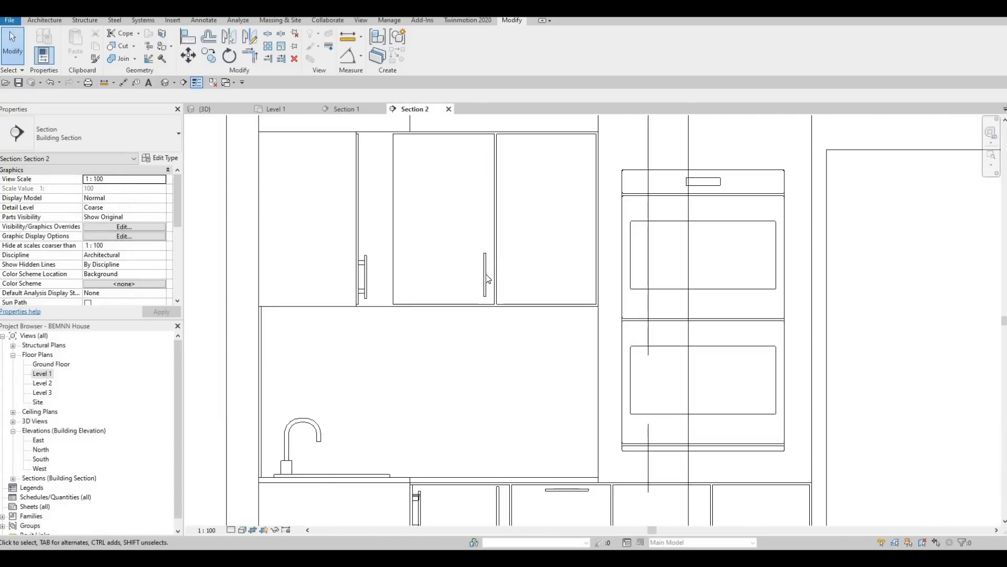
# Set the distance from the handle on the upper door of the pair beside the ovens to that door's right edge to 40.
pyautogui.click(486, 284)
pyautogui.scroll(2, 485, 273)
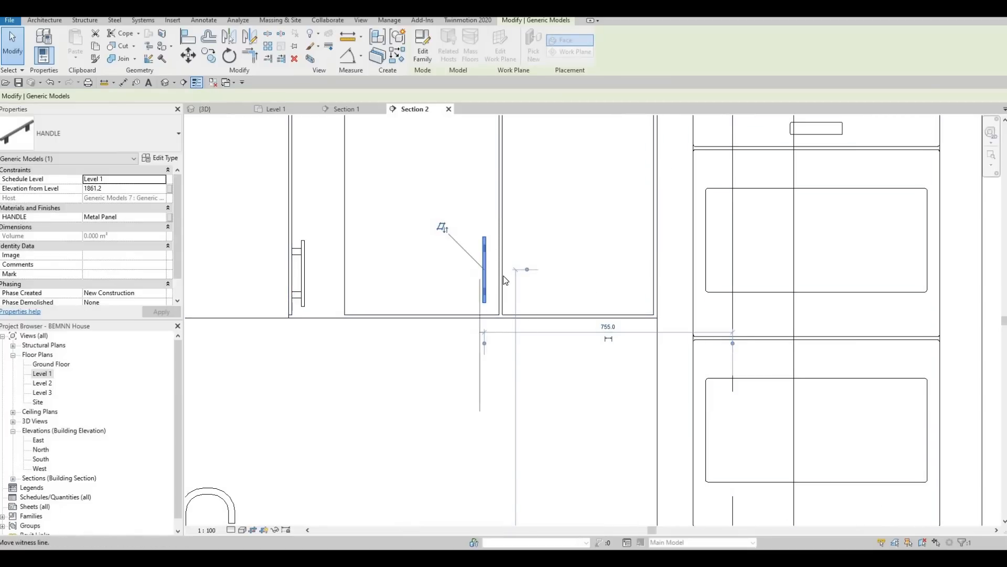
pyautogui.click(504, 289)
pyautogui.scroll(2, 498, 280)
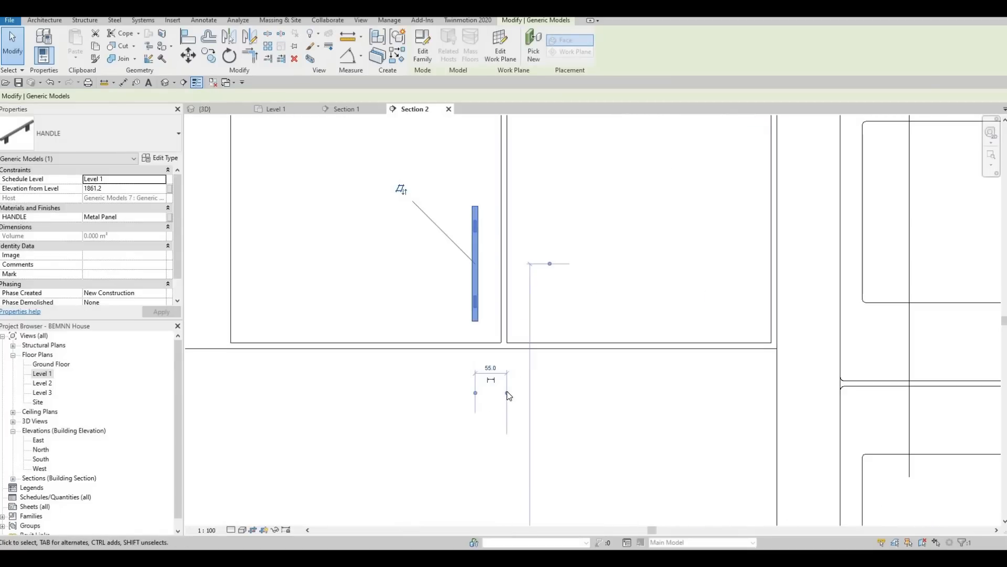
pyautogui.click(502, 309)
pyautogui.click(488, 368)
pyautogui.write('4')
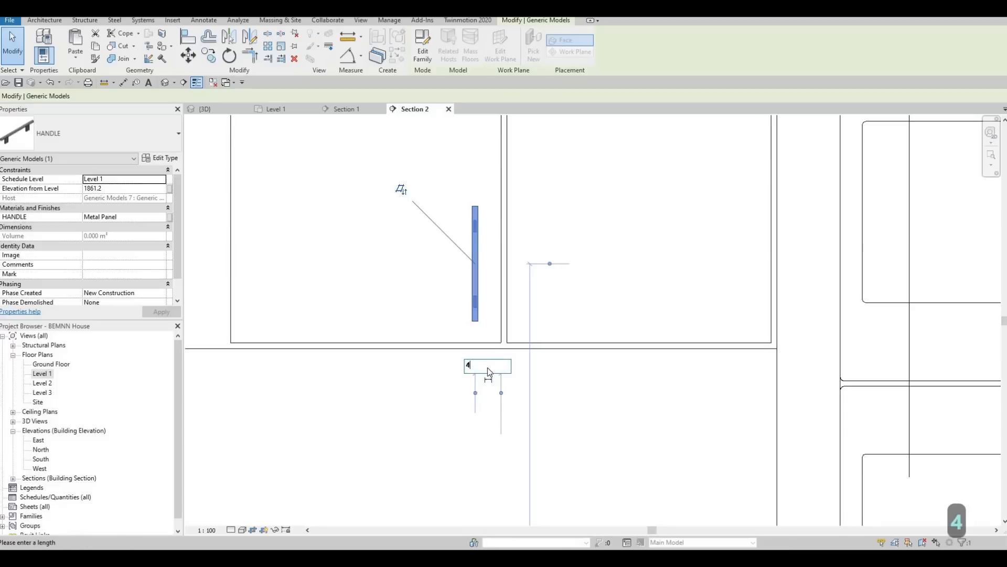
pyautogui.write('0')
pyautogui.press('Return')
pyautogui.press('Escape')
pyautogui.press('Escape')
pyautogui.press('Escape')
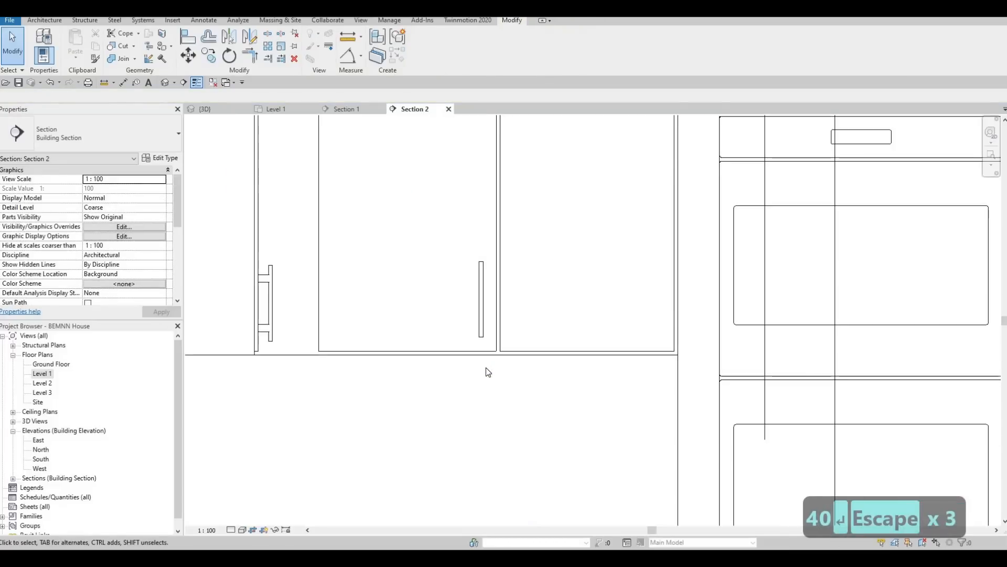
# Align the lower end of that upper door handle with the lower end of the side-view handle on the adjacent upper cabinet.
pyautogui.press('a')
pyautogui.press('l')
pyautogui.scroll(2, 260, 338)
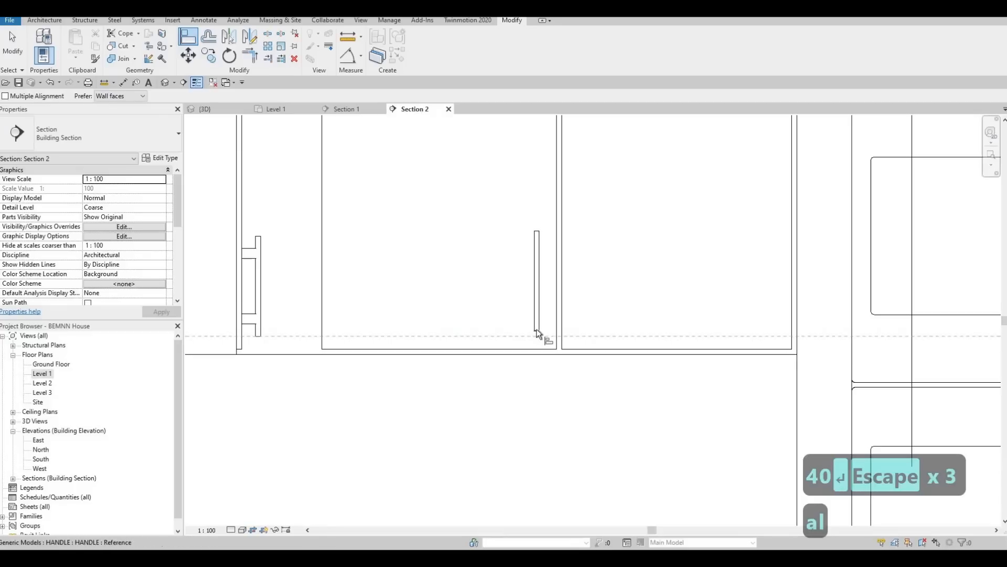
pyautogui.press('Escape')
pyautogui.press('Escape')
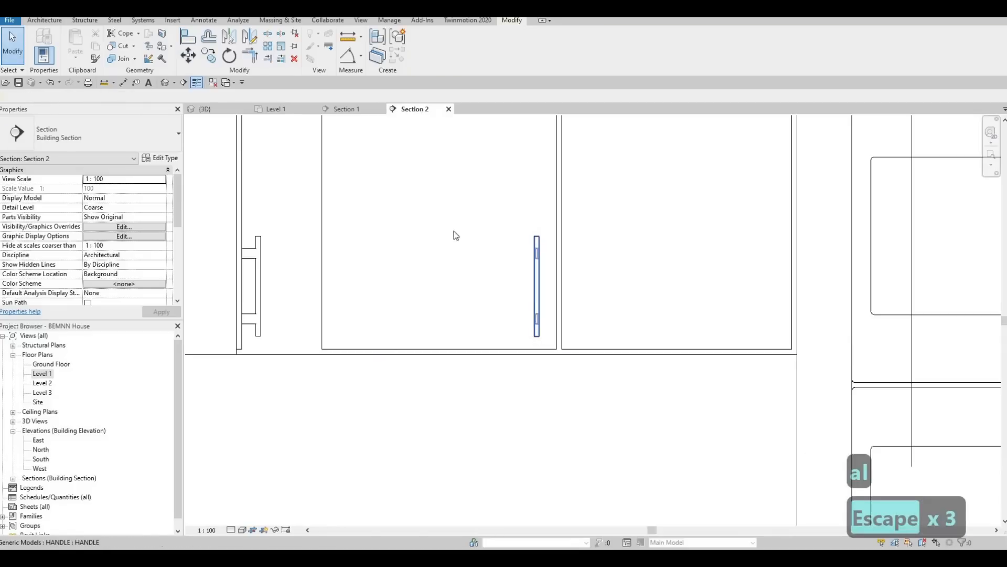
# Mirror a copy of the upper door handle onto the neighbouring door, using the midline between the two doors as the axis.
pyautogui.click(537, 287)
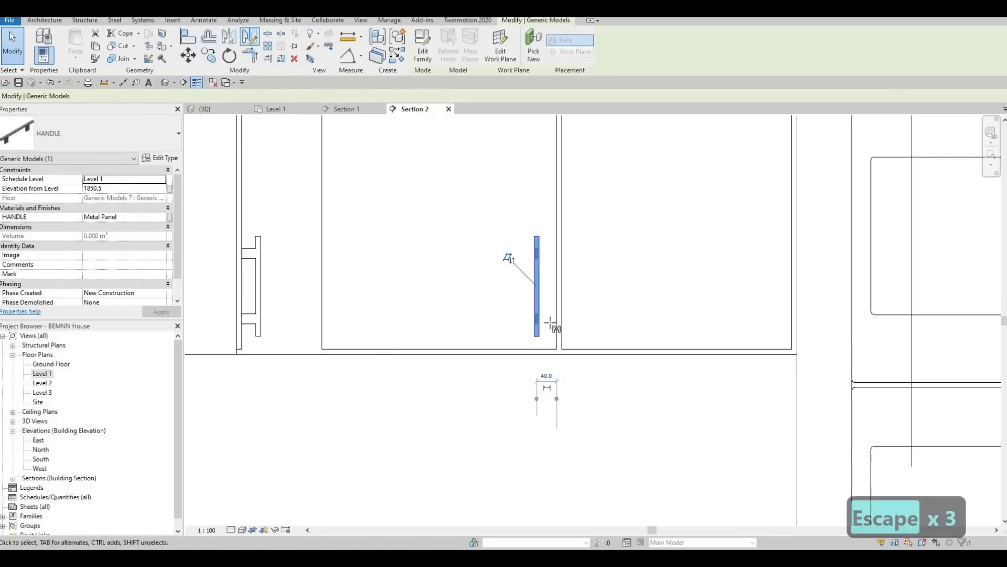
pyautogui.scroll(3, 554, 331)
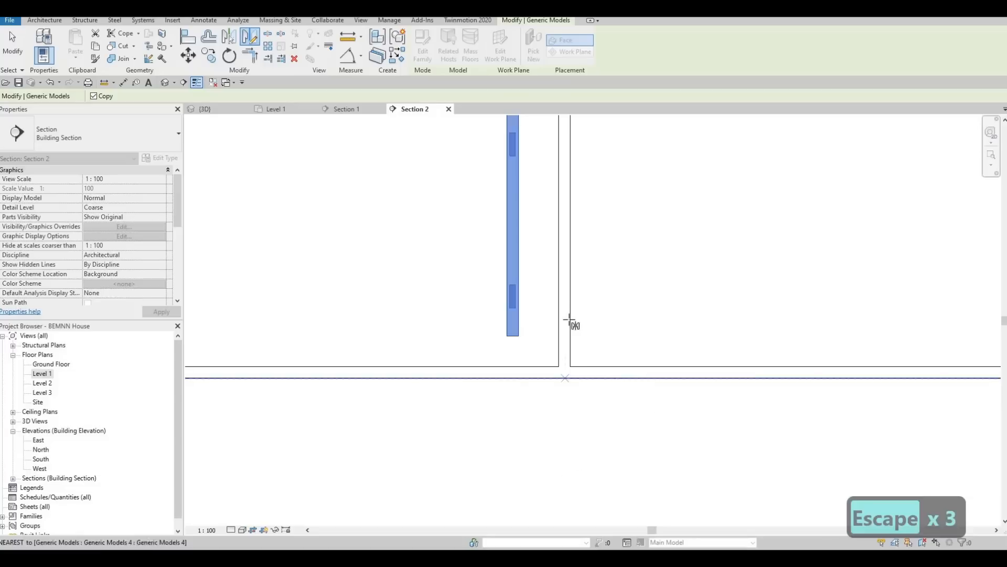
pyautogui.click(566, 378)
pyautogui.click(577, 325)
pyautogui.press('Escape')
pyautogui.scroll(-3, 577, 325)
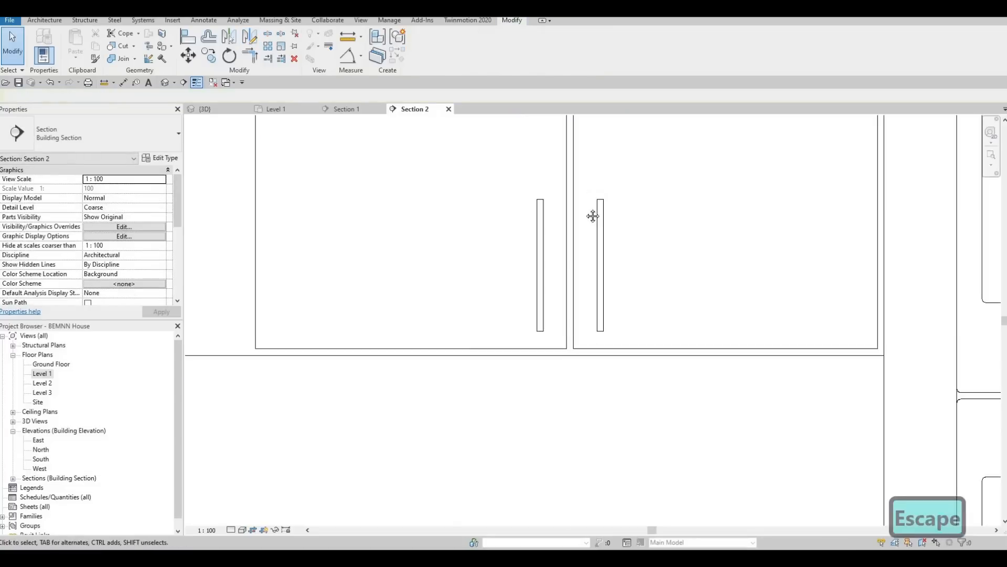
pyautogui.press('Escape')
# Align the top drawer's handle in the base cabinet with the centre of the side-view top drawer handle.
pyautogui.scroll(-5, 560, 216)
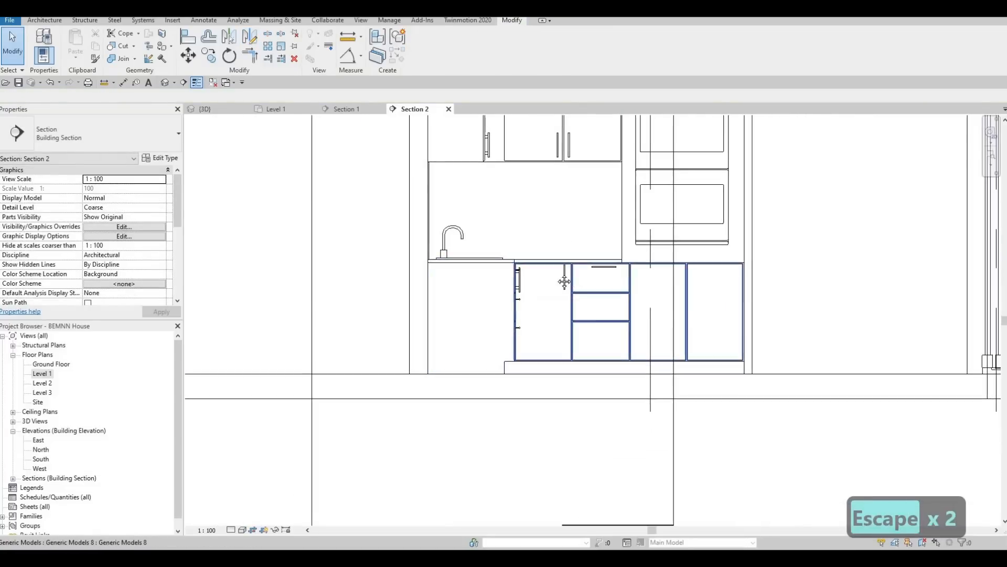
pyautogui.scroll(3, 565, 282)
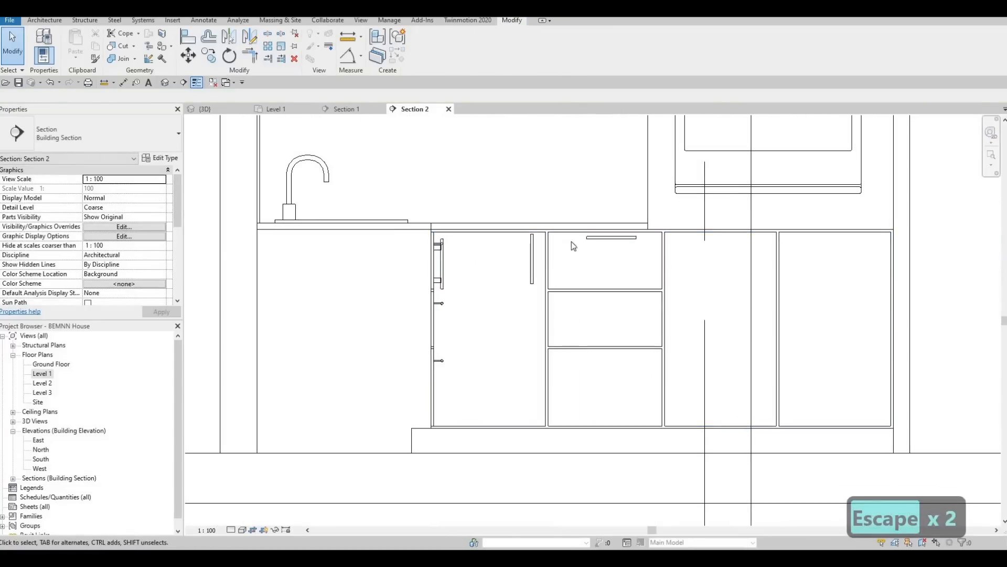
pyautogui.scroll(2, 572, 243)
pyautogui.press('Escape')
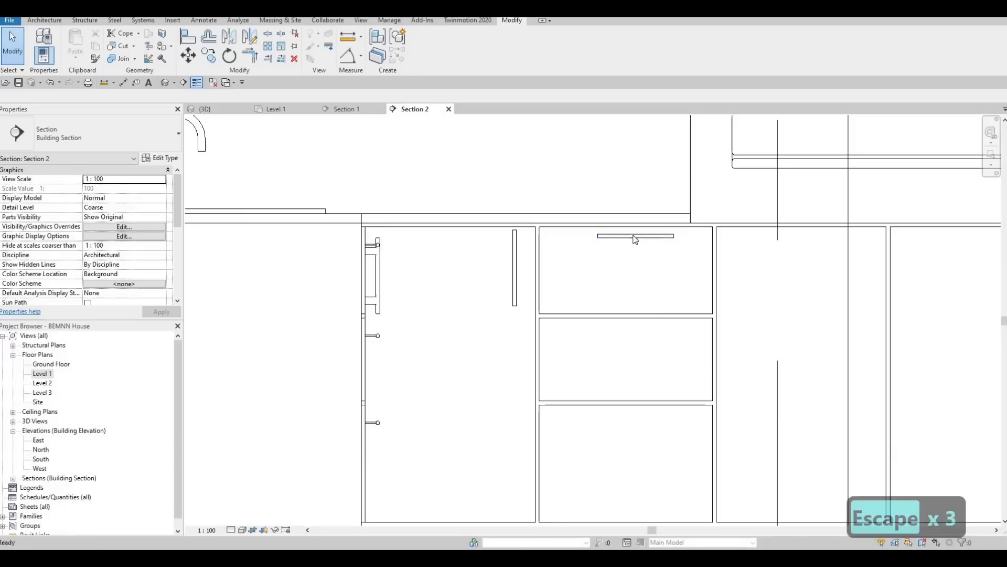
pyautogui.click(633, 236)
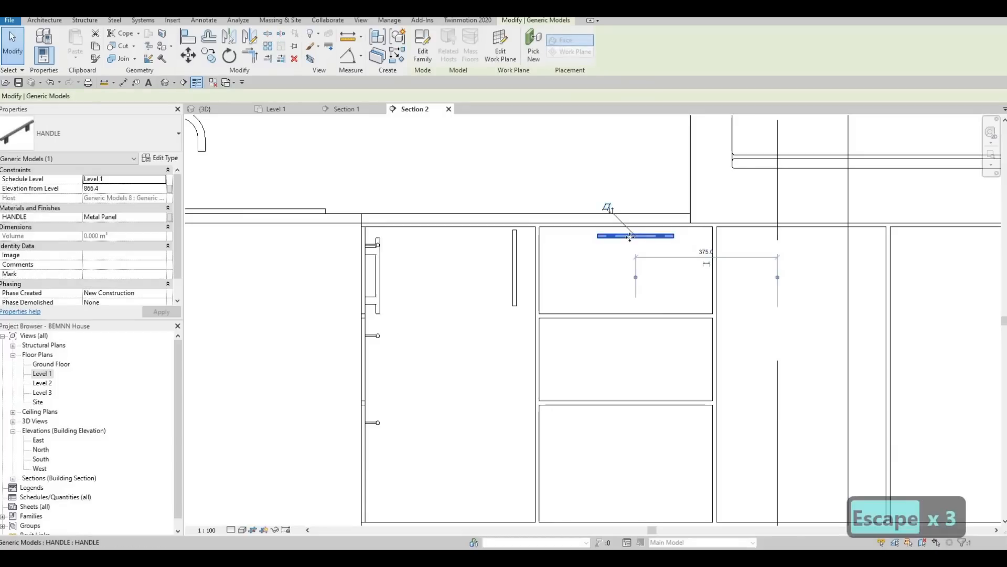
pyautogui.press('a')
pyautogui.press('l')
pyautogui.scroll(5, 325, 234)
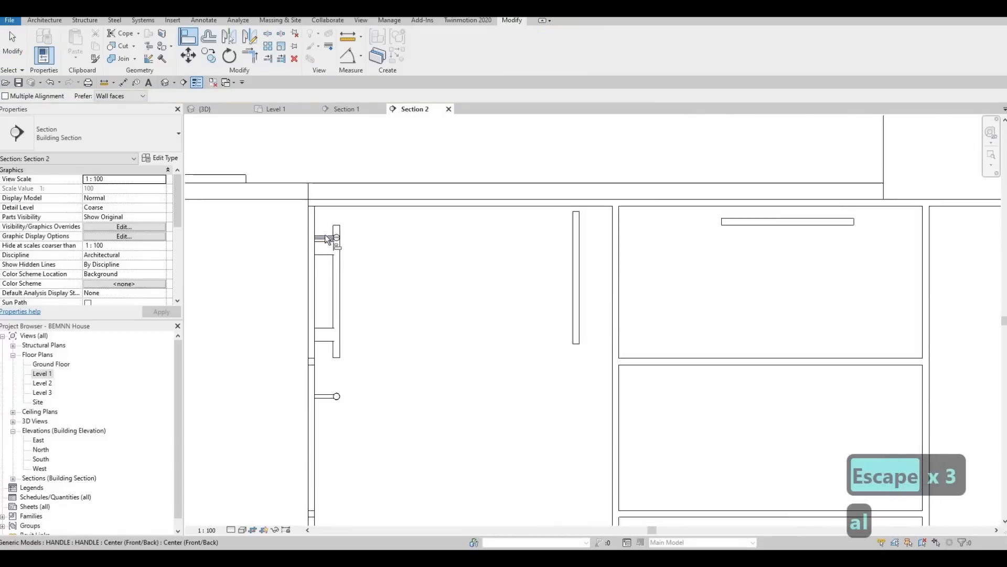
pyautogui.click(346, 236)
pyautogui.scroll(-4, 747, 238)
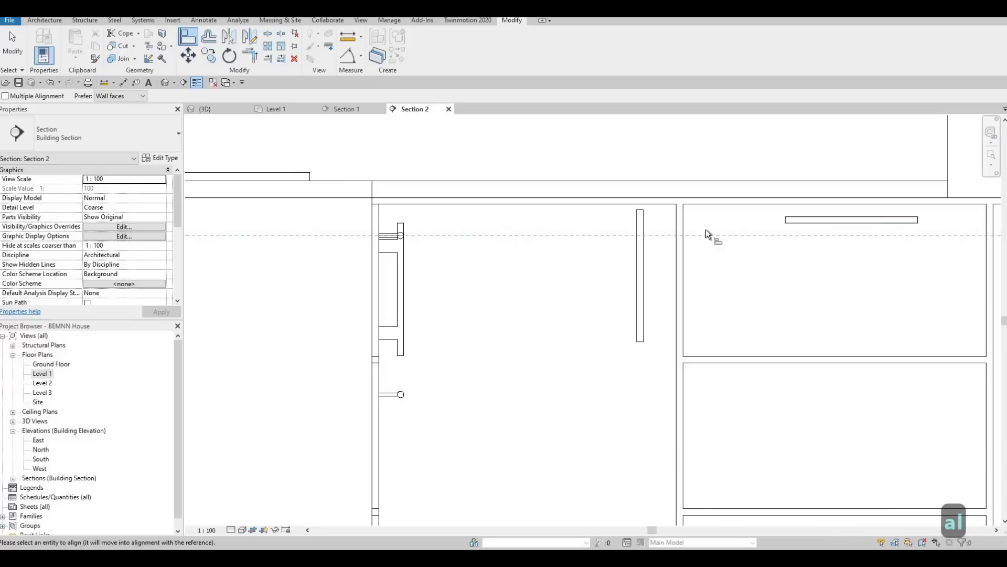
pyautogui.click(803, 220)
pyautogui.moveTo(397, 355); pyautogui.dragTo(396, 359, button='middle')
pyautogui.scroll(-2, 577, 294)
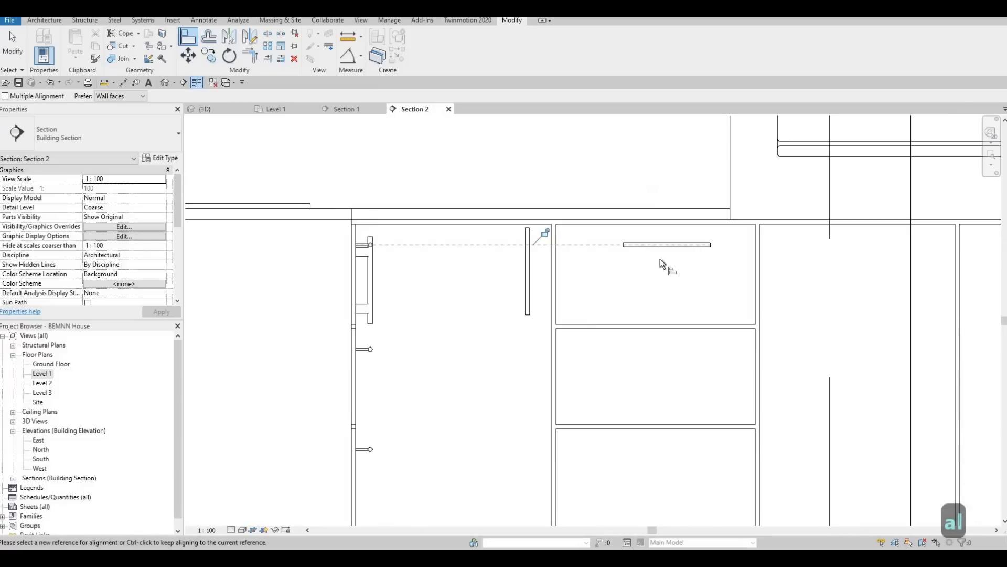
pyautogui.press('Escape')
pyautogui.press('Escape')
# Move the top drawer's handle from its centre to the midpoint of the drawer front's top edge.
pyautogui.click(667, 245)
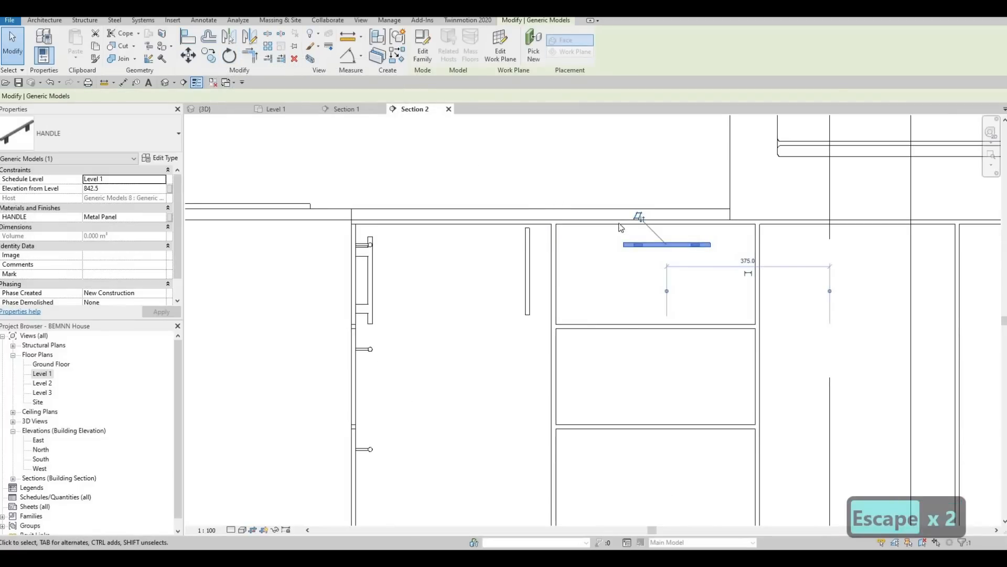
pyautogui.click(187, 50)
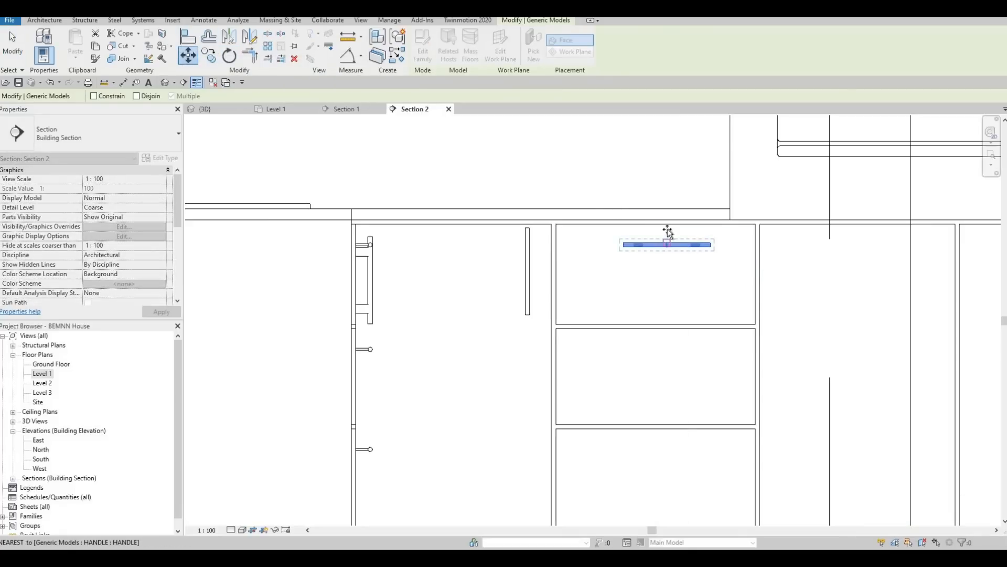
pyautogui.click(665, 224)
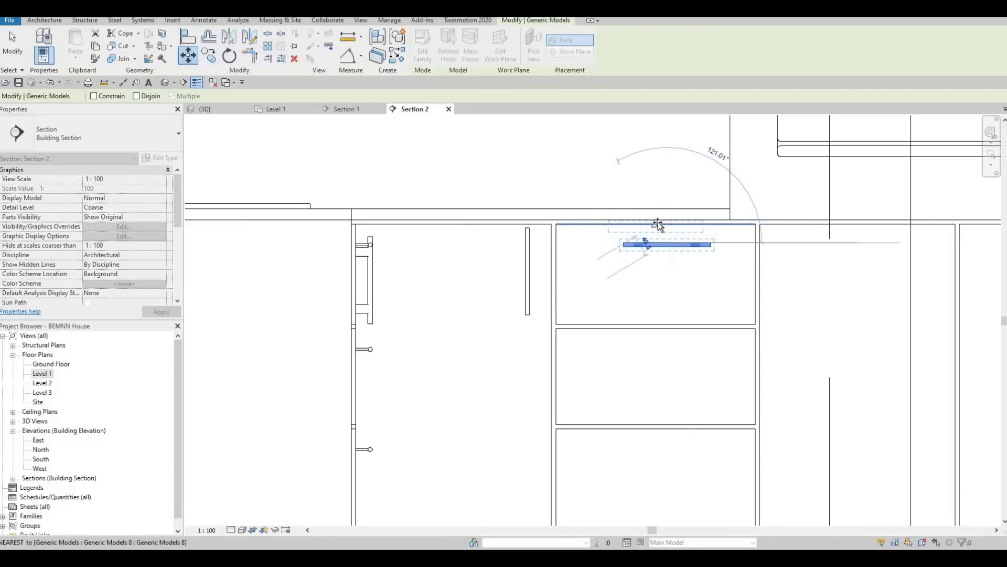
pyautogui.click(657, 230)
pyautogui.press('Escape')
pyautogui.press('Escape')
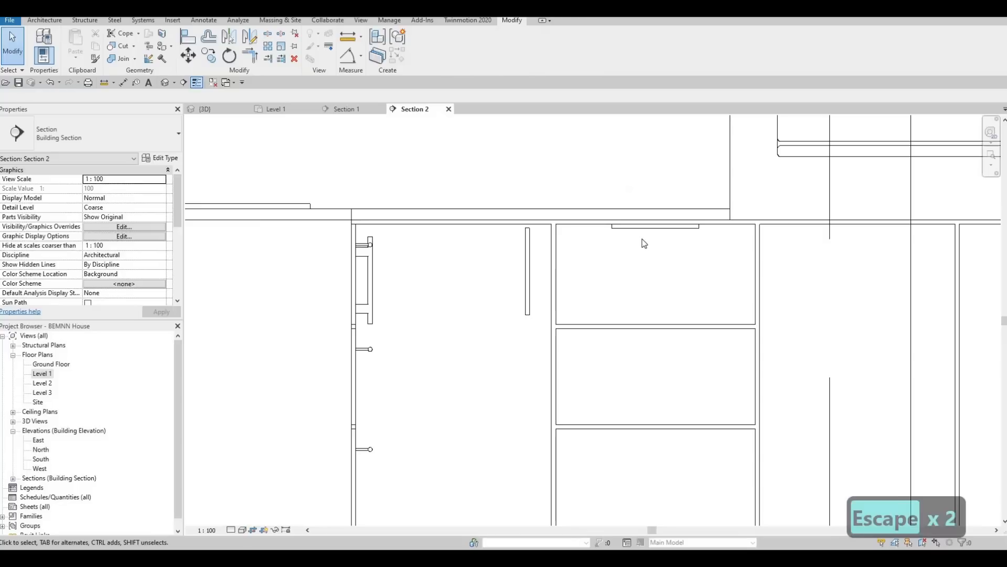
# Realign the horizontally centred top drawer handle to the height of the side-view drawer handle's centre.
pyautogui.press('a')
pyautogui.press('l')
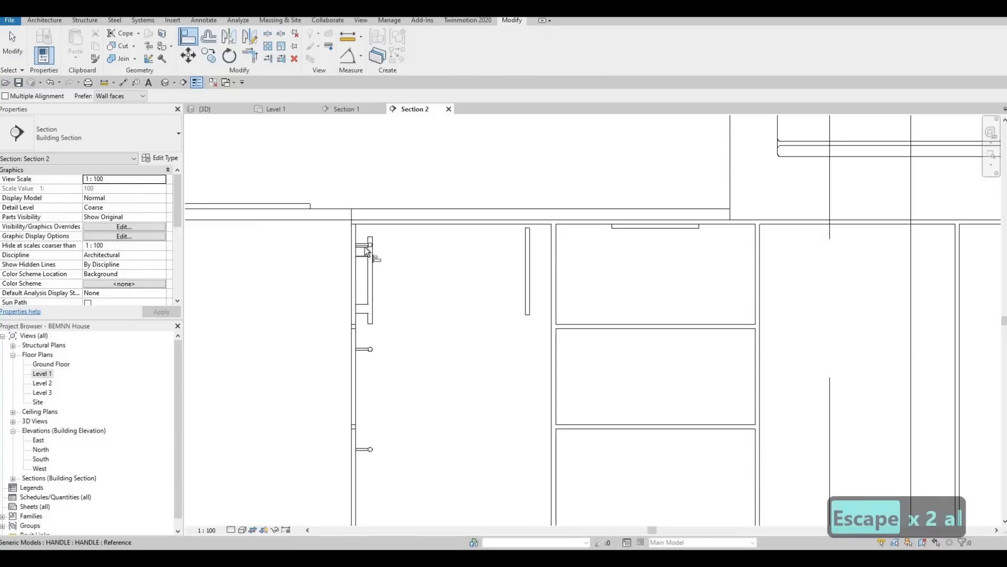
pyautogui.click(640, 229)
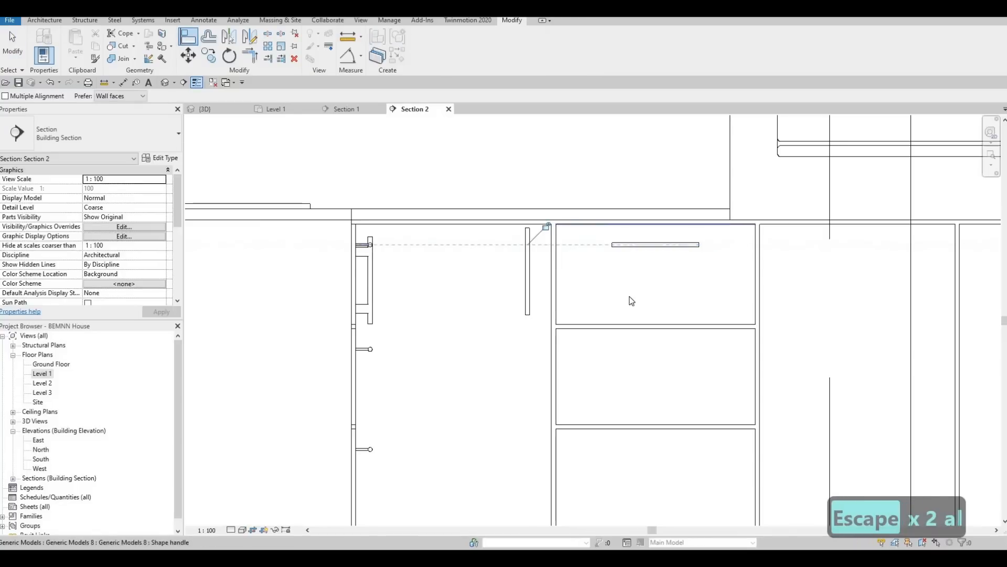
pyautogui.press('Escape')
pyautogui.press('Escape')
pyautogui.press('Escape')
# Copy the top drawer's handle to the middle and bottom drawers, using the drawer fronts' upper left corners as reference points.
pyautogui.click(649, 247)
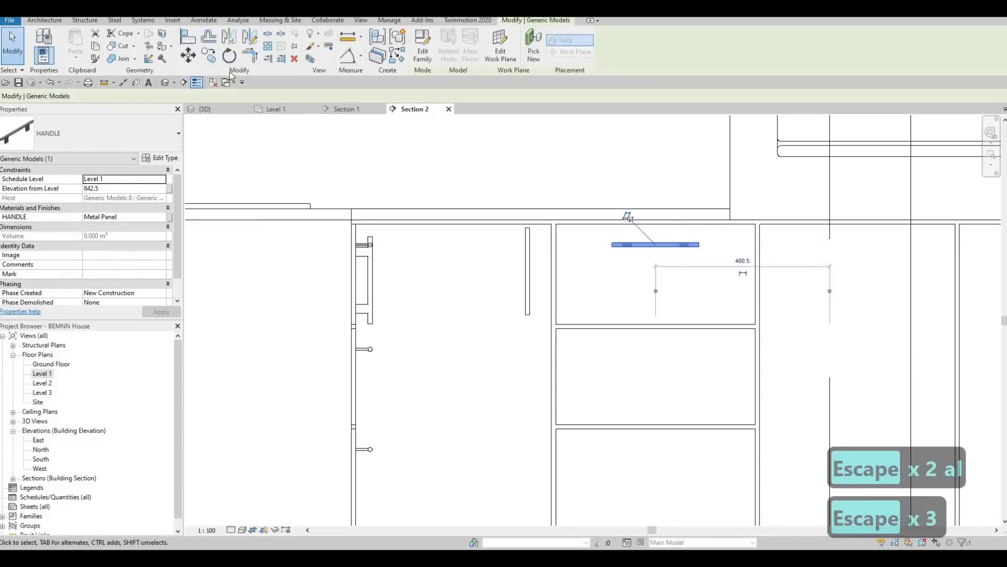
pyautogui.click(557, 226)
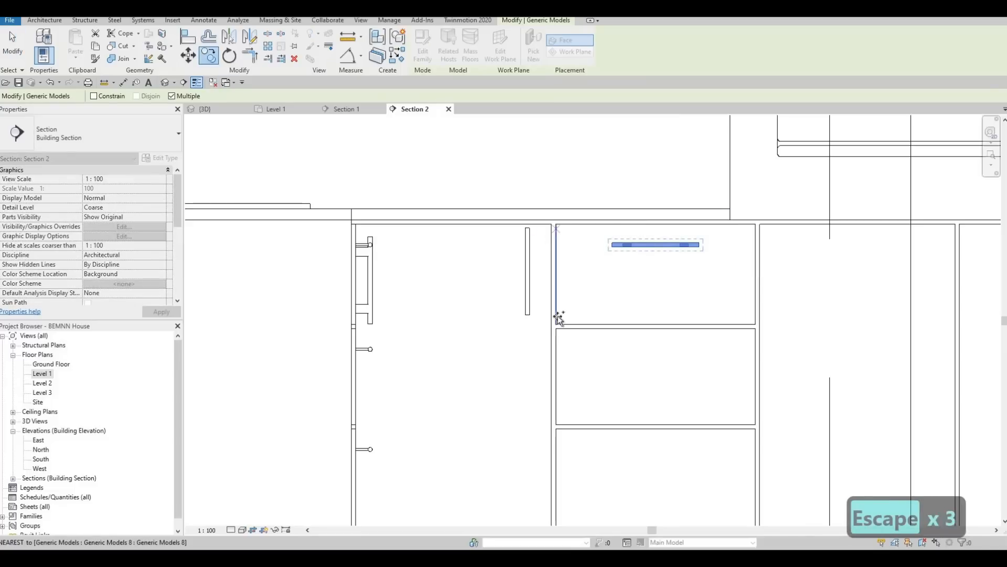
pyautogui.click(572, 420)
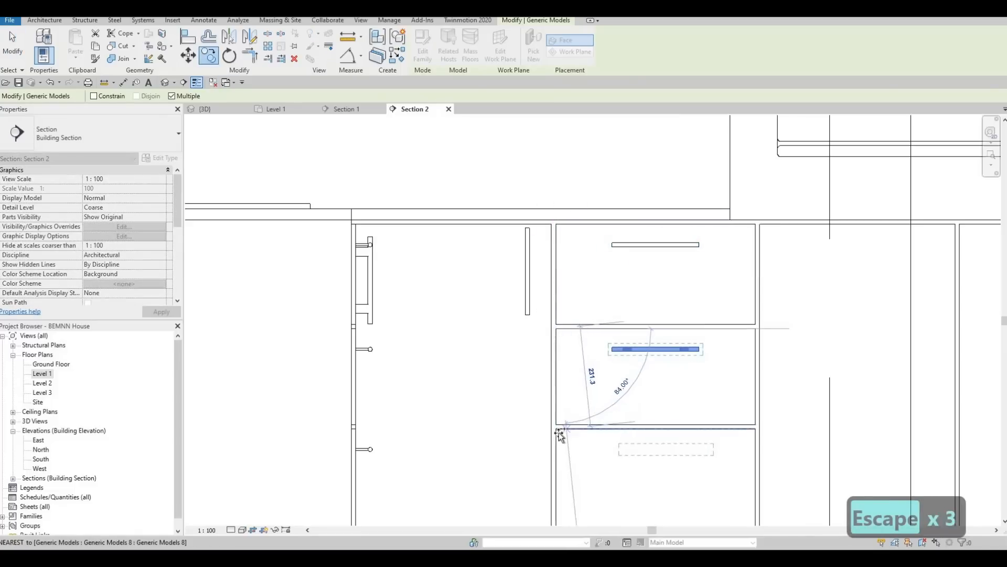
pyautogui.click(556, 429)
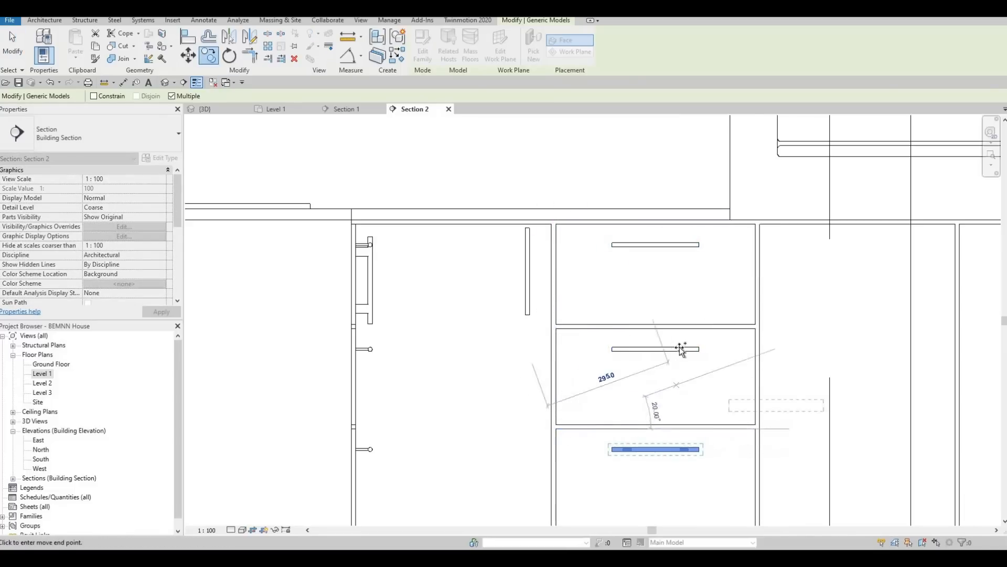
pyautogui.scroll(-3, 613, 337)
pyautogui.moveTo(668, 354); pyautogui.dragTo(564, 304, button='middle')
pyautogui.scroll(2, 563, 303)
pyautogui.press('Escape')
pyautogui.press('Escape')
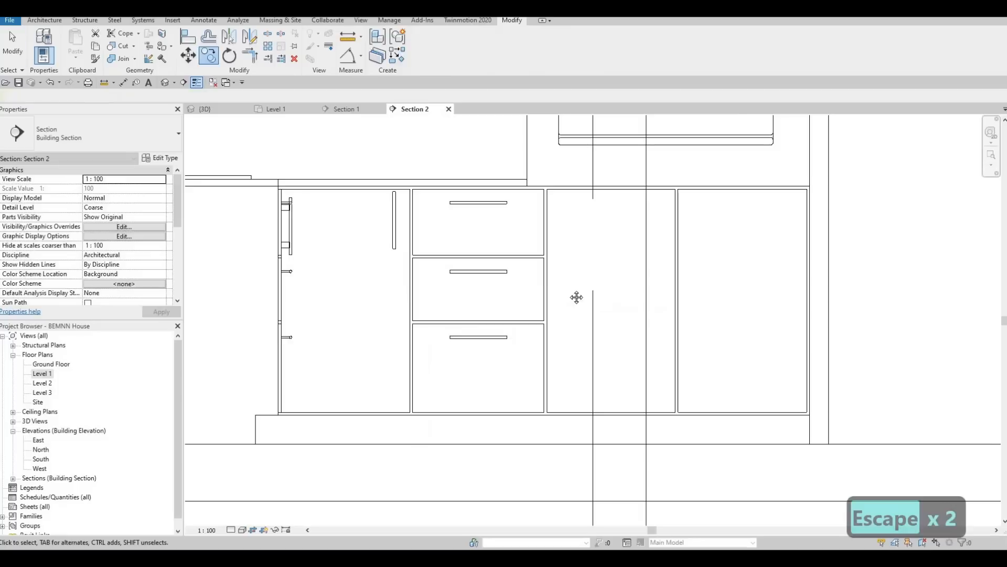
# Align the top of the vertical handle on the base door beside the drawers with the top of the side-view door handle.
pyautogui.scroll(-2, 575, 297)
pyautogui.scroll(1, 486, 238)
pyautogui.click(486, 238)
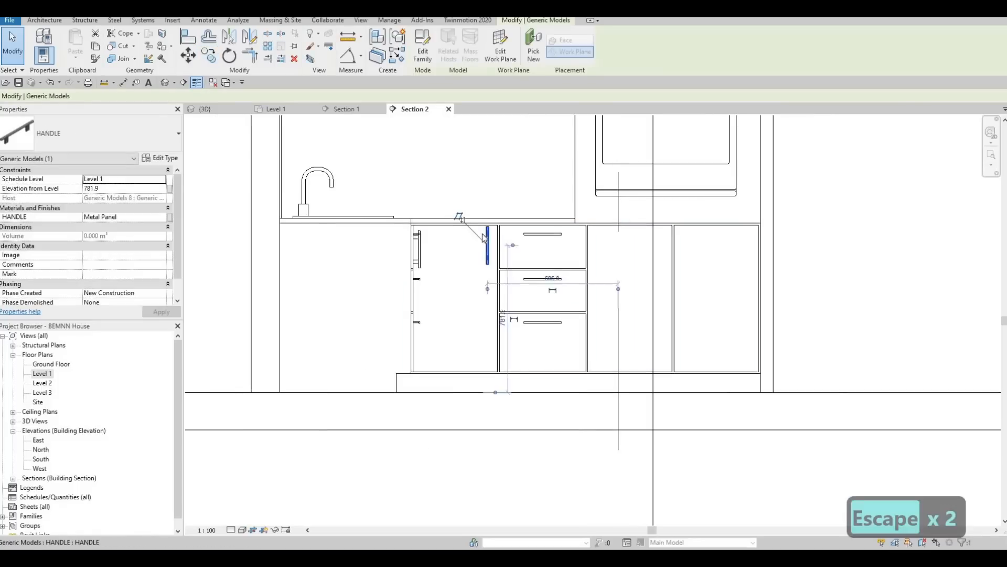
pyautogui.scroll(4, 483, 235)
pyautogui.press('a')
pyautogui.press('l')
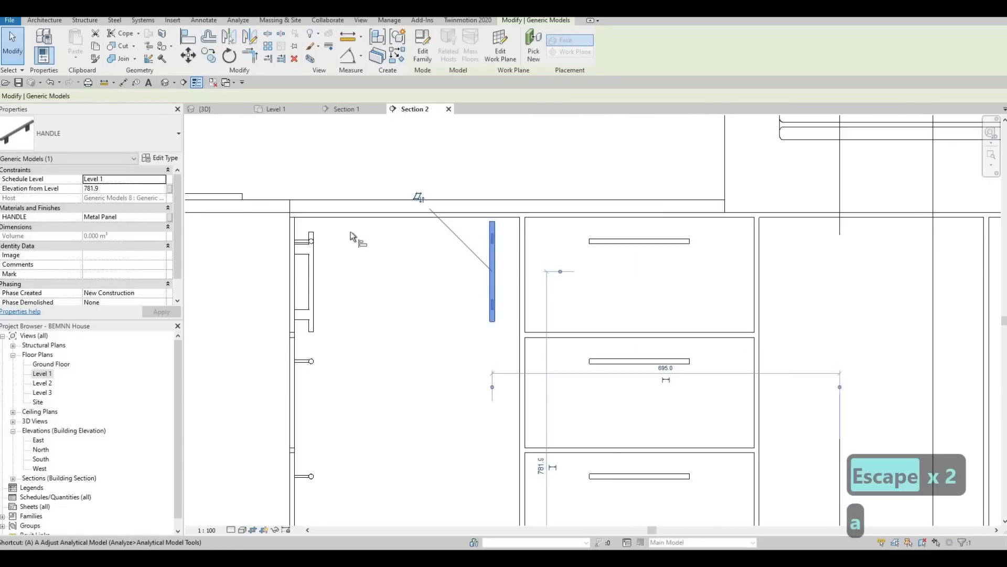
pyautogui.click(314, 231)
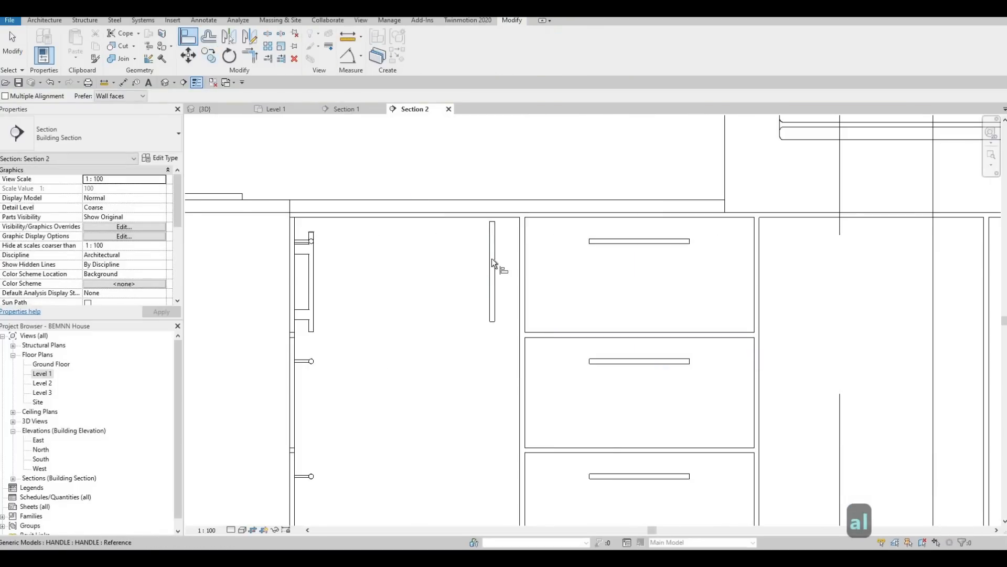
pyautogui.click(492, 224)
pyautogui.press('Escape')
pyautogui.press('Escape')
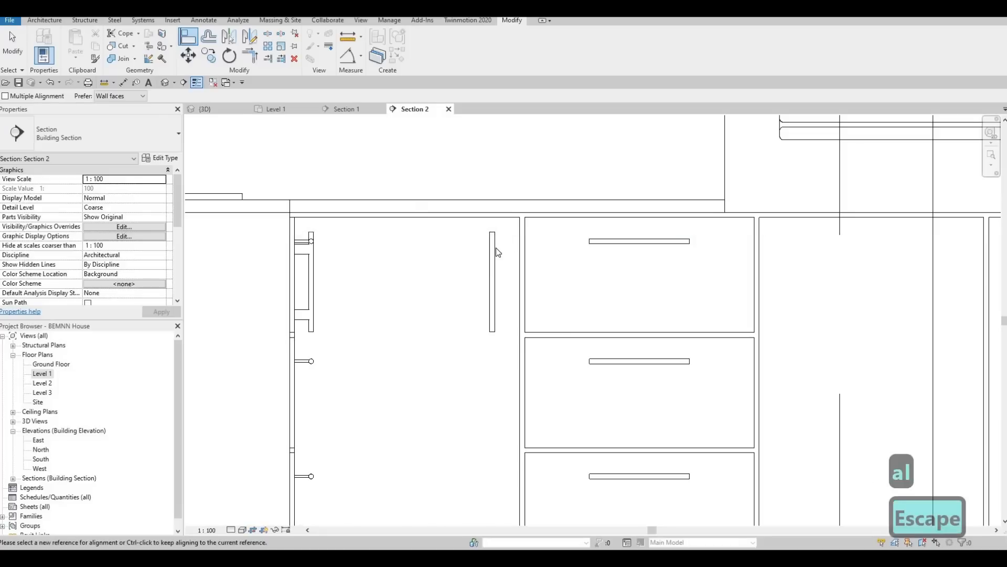
# Set the distance from the vertical base door handle to that door's right edge to 40.
pyautogui.click(493, 258)
pyautogui.press('Escape')
pyautogui.click(493, 259)
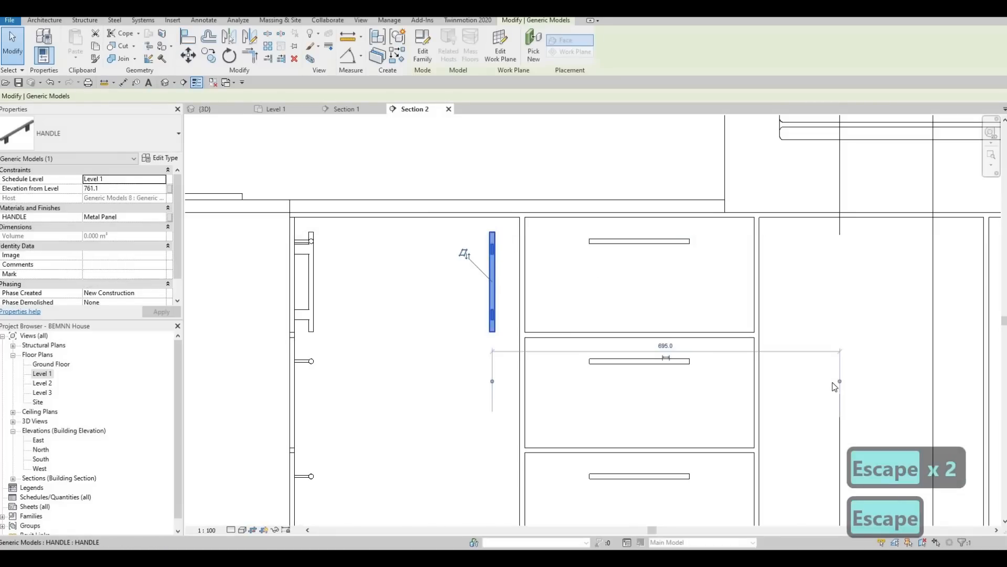
pyautogui.moveTo(540, 306); pyautogui.dragTo(520, 309)
pyautogui.click(505, 344)
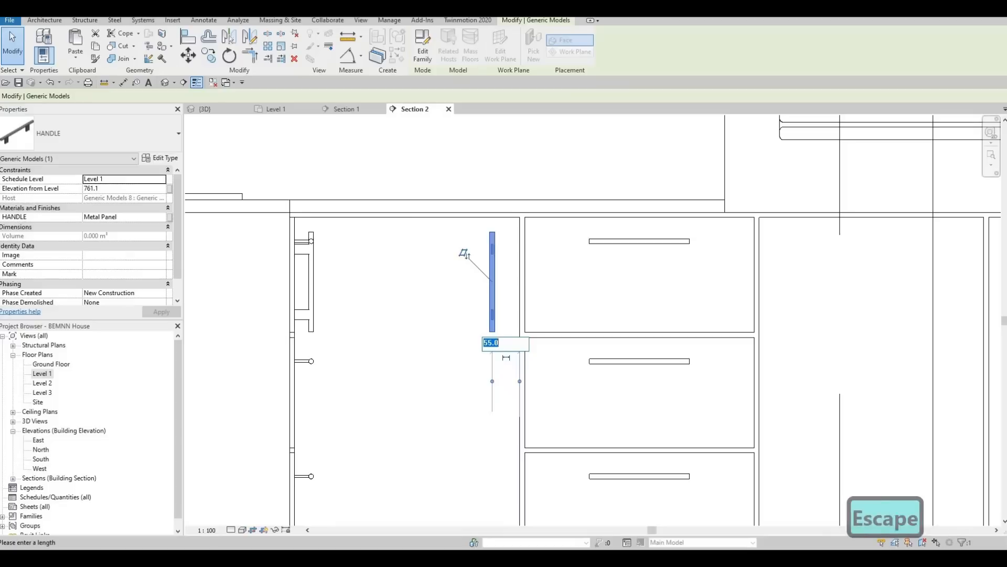
pyautogui.write('40')
pyautogui.press('Return')
pyautogui.press('Escape')
pyautogui.press('Escape')
pyautogui.press('Escape')
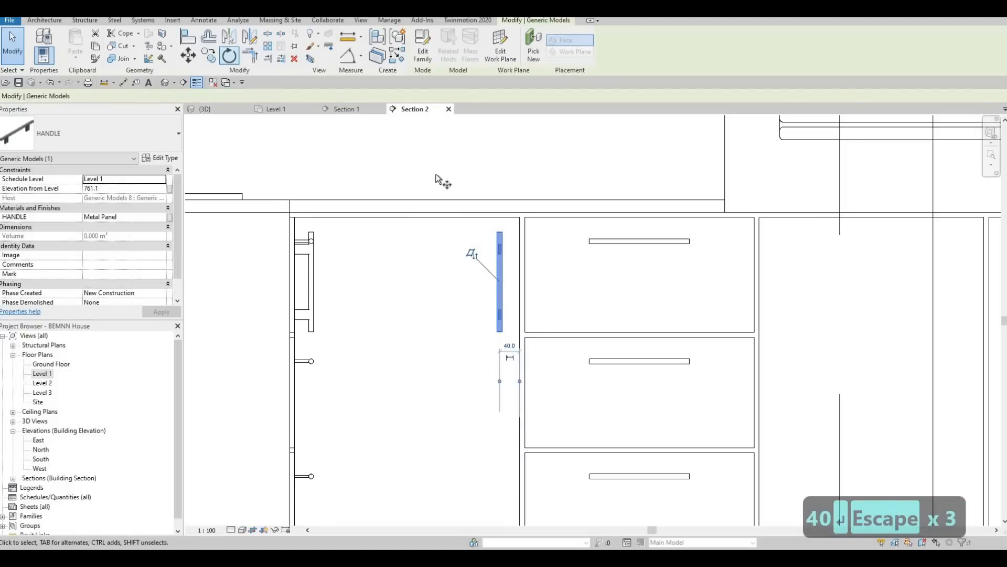
# Copy the vertical door handle to the base door beyond the drawers, using the doors' upper right corners as reference points.
pyautogui.press('c')
pyautogui.press('o')
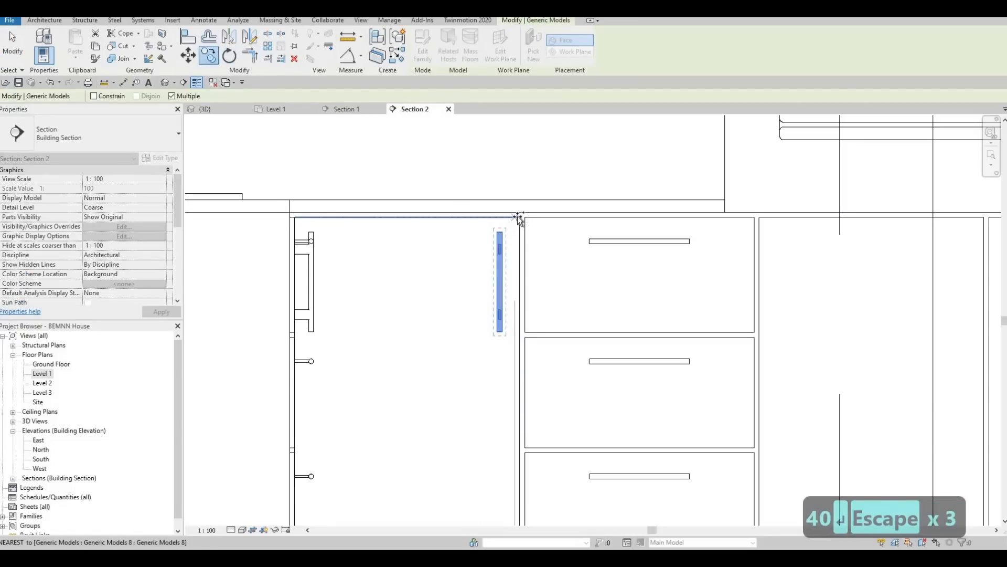
pyautogui.click(518, 215)
pyautogui.moveTo(981, 223); pyautogui.dragTo(709, 191, button='middle')
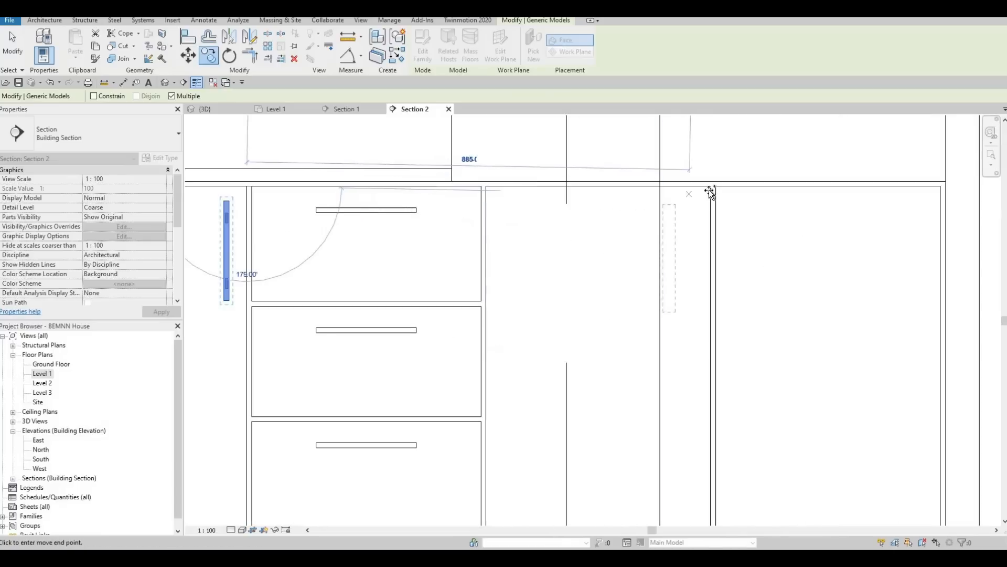
pyautogui.click(709, 190)
pyautogui.press('Escape')
pyautogui.press('Escape')
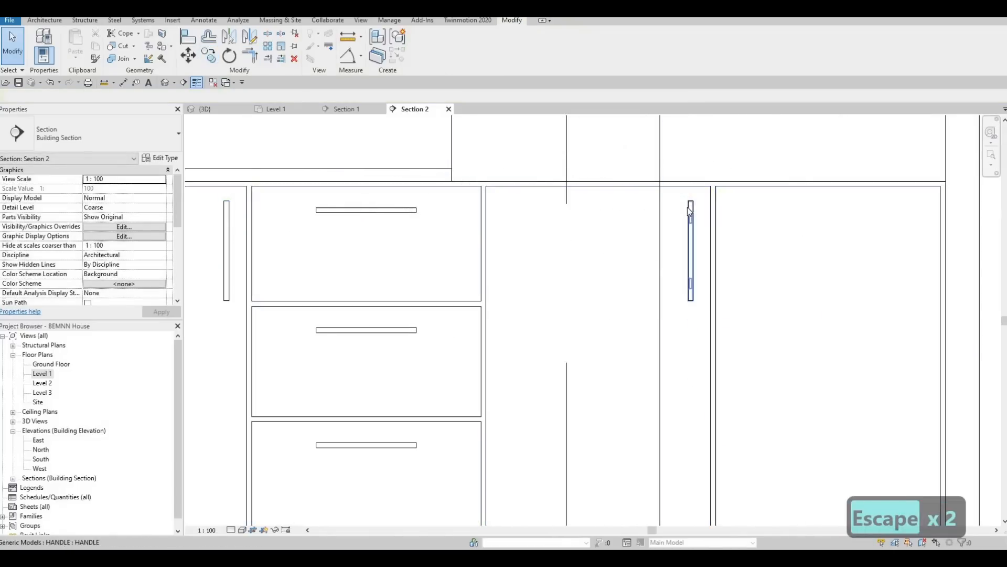
# Mirror the copied handle onto the adjacent base door, drawing a vertical axis midway in the gap between the two doors.
pyautogui.click(690, 210)
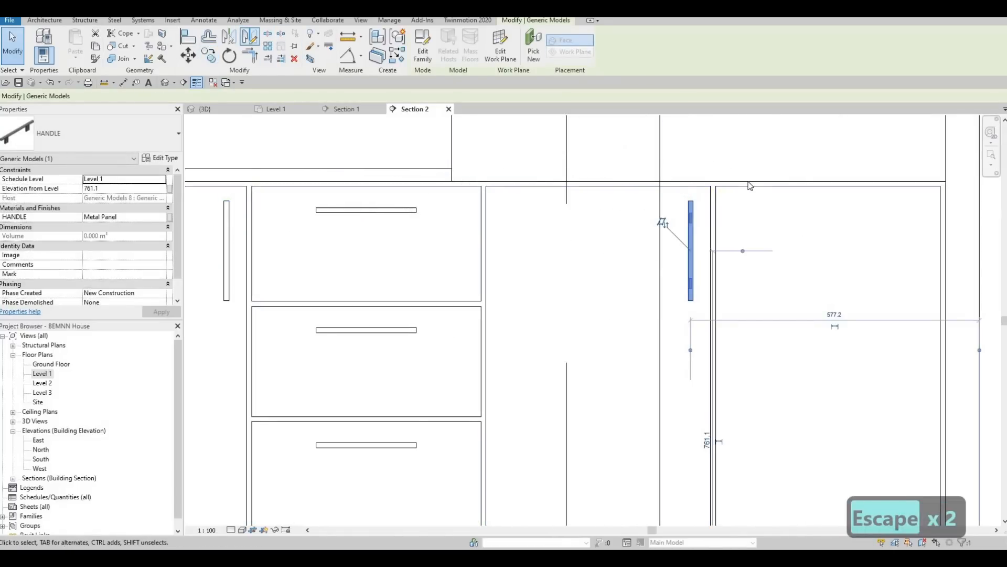
pyautogui.scroll(5, 708, 185)
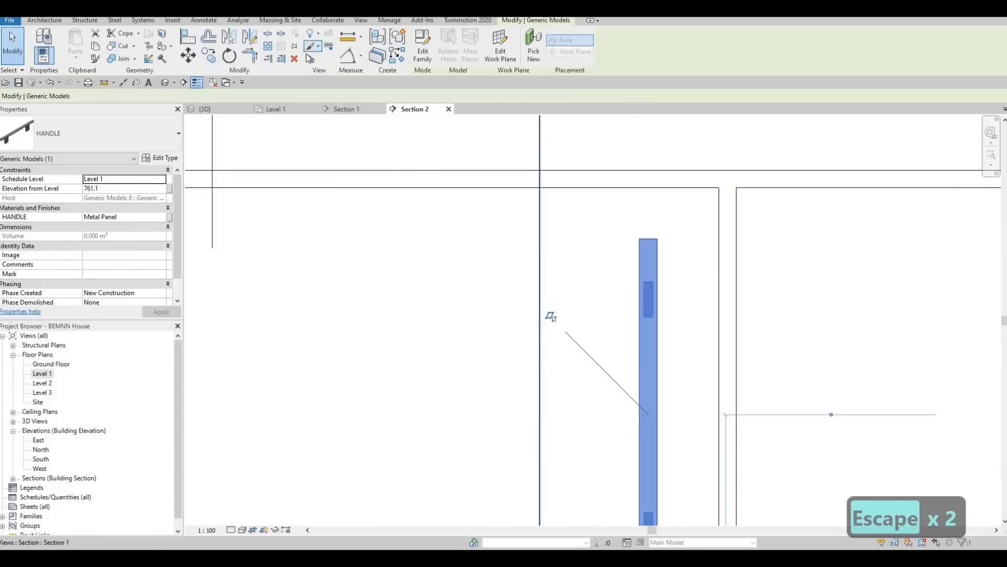
pyautogui.click(250, 35)
pyautogui.scroll(1, 752, 200)
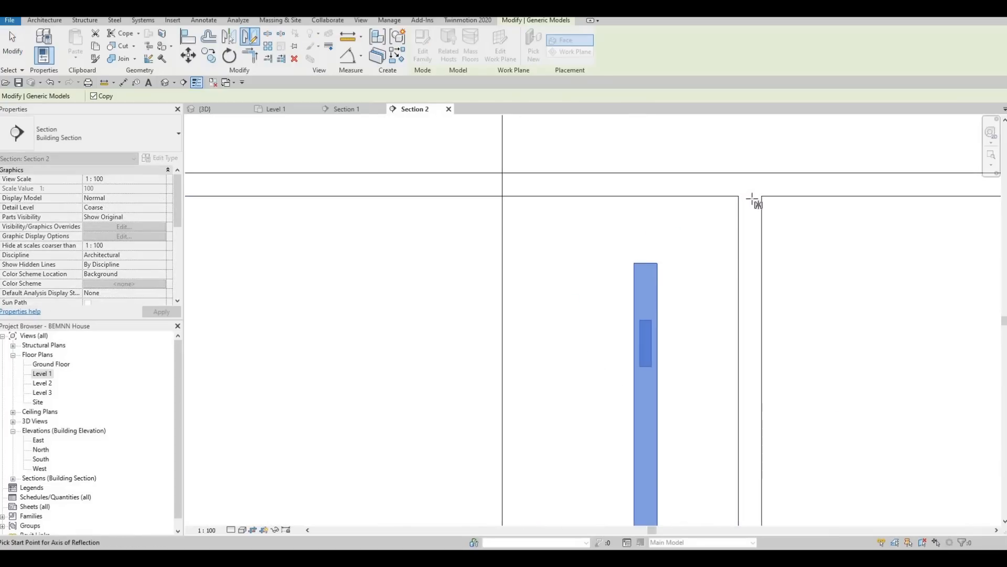
pyautogui.click(752, 254)
pyautogui.click(754, 251)
pyautogui.scroll(-3, 731, 196)
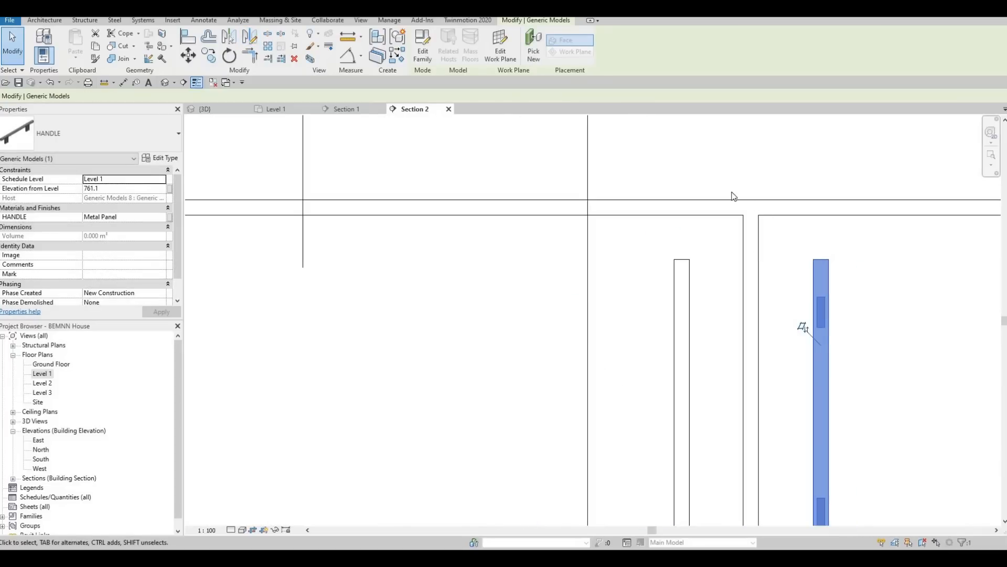
pyautogui.press('Escape')
pyautogui.press('Escape')
# Review the placed handles on the base and upper cabinets in Section 2 and in the 3D view.
pyautogui.scroll(-5, 709, 210)
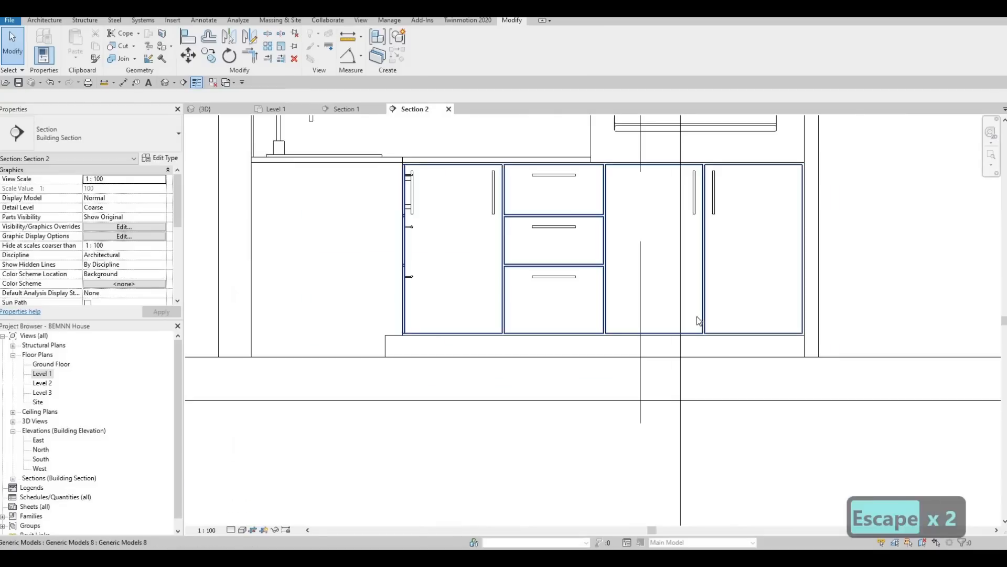
pyautogui.scroll(-3, 719, 364)
pyautogui.moveTo(721, 321); pyautogui.dragTo(724, 361, button='middle')
pyautogui.press('Escape')
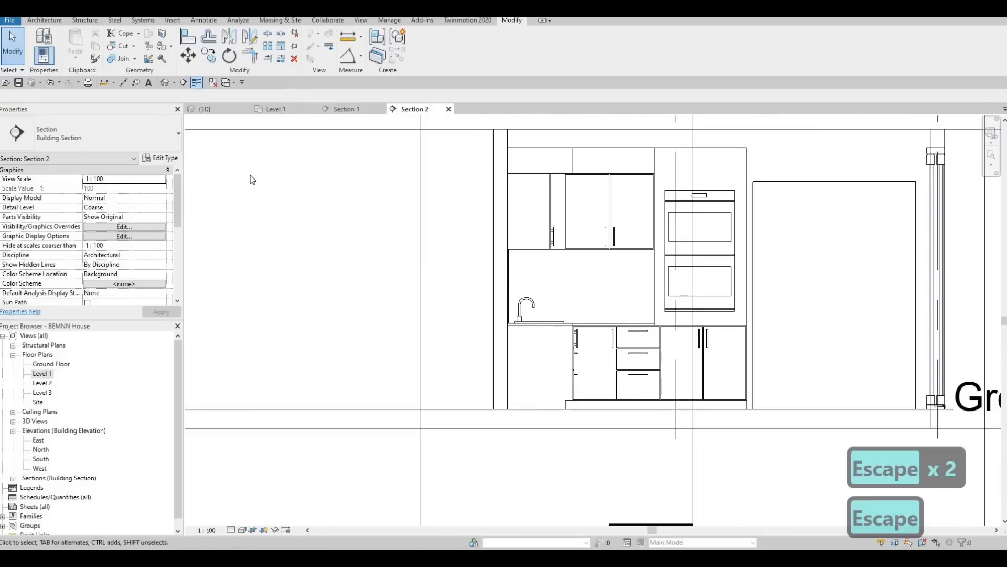
pyautogui.scroll(-2, 236, 158)
pyautogui.scroll(1, 215, 124)
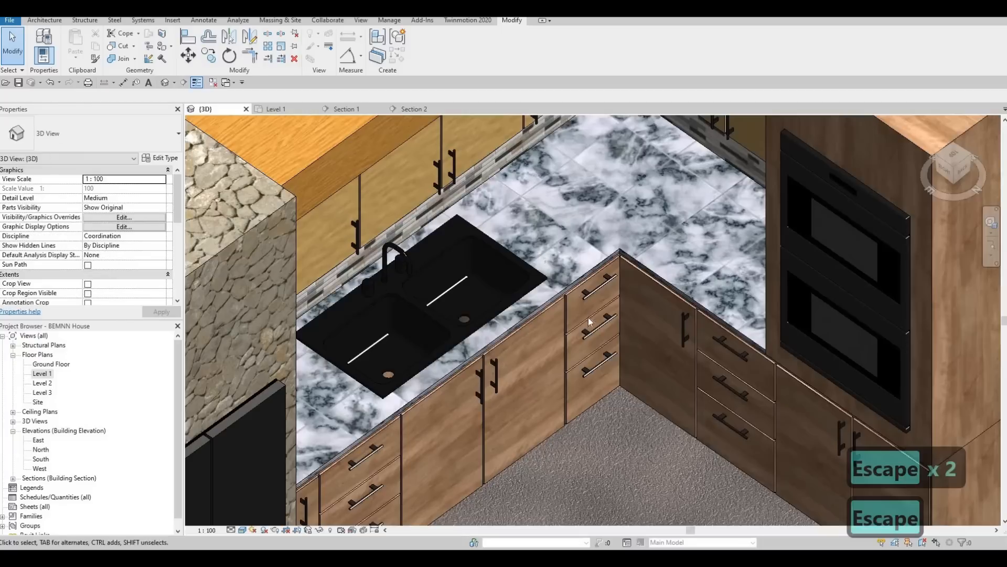
pyautogui.scroll(-3, 589, 326)
pyautogui.keyDown('shift'); pyautogui.moveTo(642, 291); pyautogui.dragTo(588, 256, button='middle'); pyautogui.keyUp('shift')
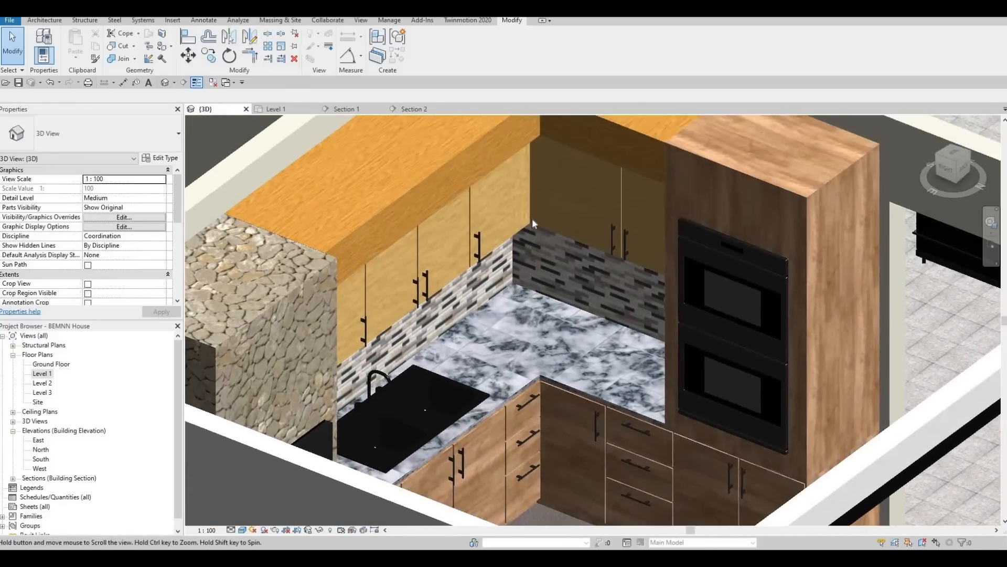
pyautogui.scroll(2, 548, 216)
pyautogui.scroll(-2, 527, 248)
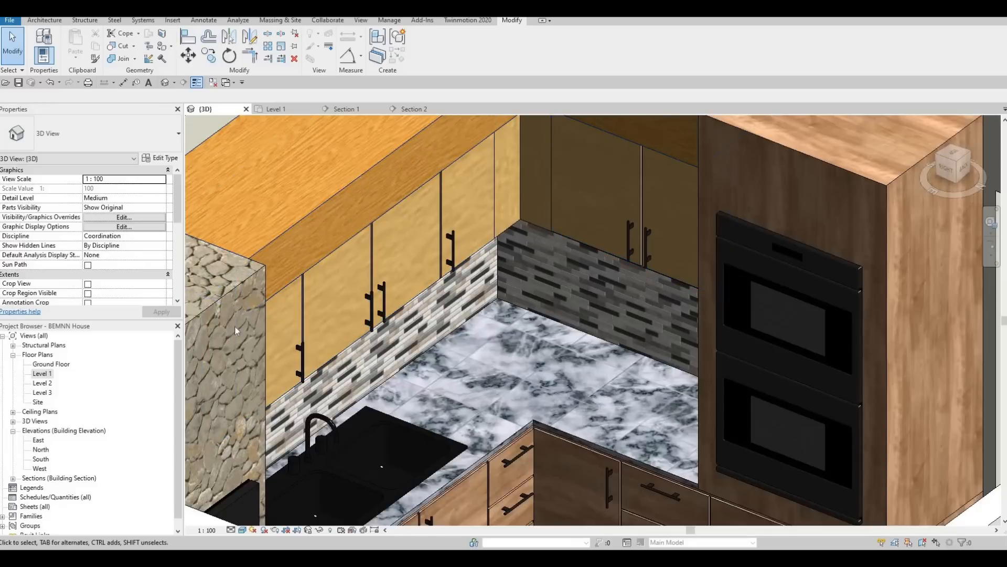
# In the Level 1 floor plan, start an in-place component in the Generic Models category with its default name.
pyautogui.doubleClick(42, 374)
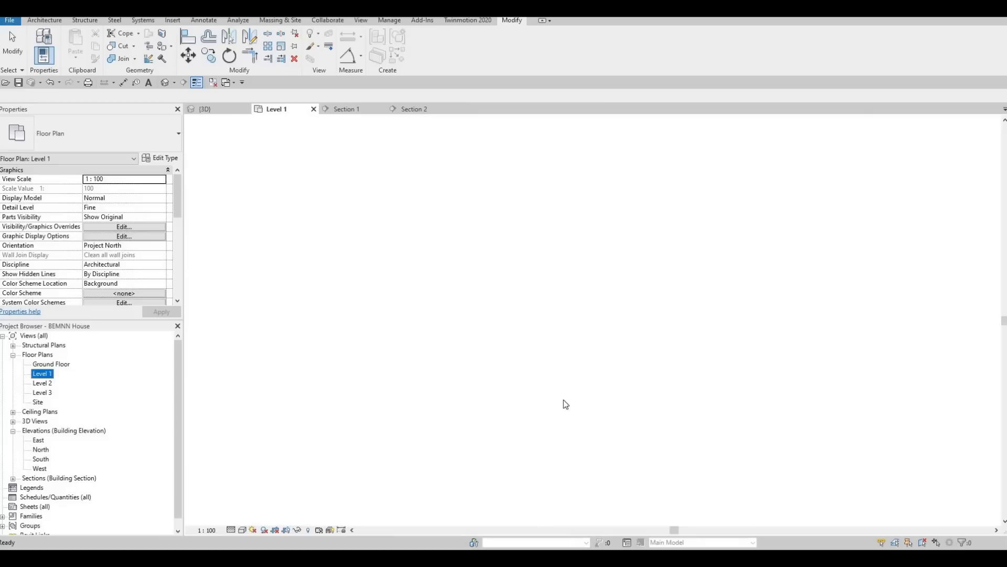
pyautogui.moveTo(562, 405); pyautogui.dragTo(533, 324, button='middle')
pyautogui.scroll(6, 531, 323)
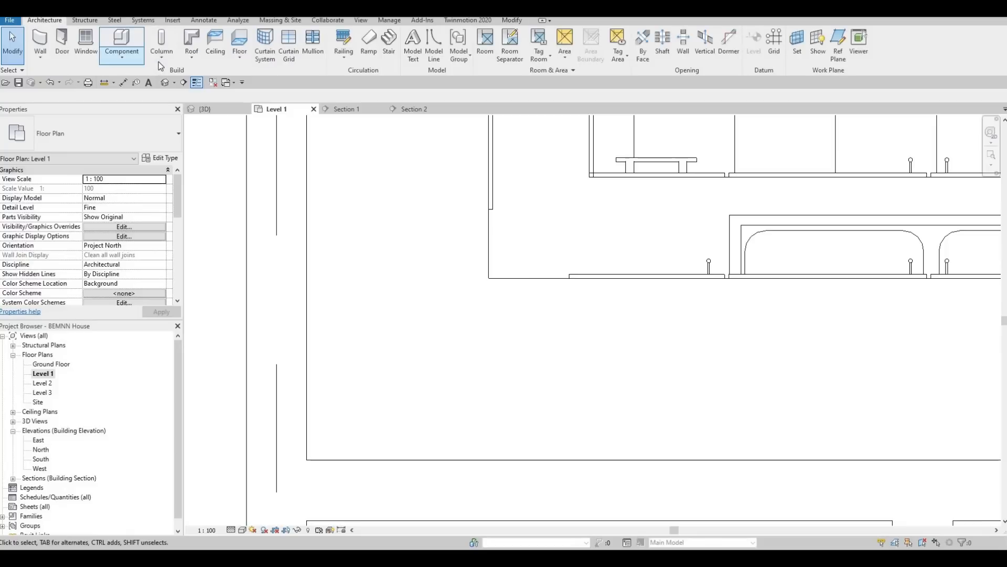
pyautogui.click(161, 56)
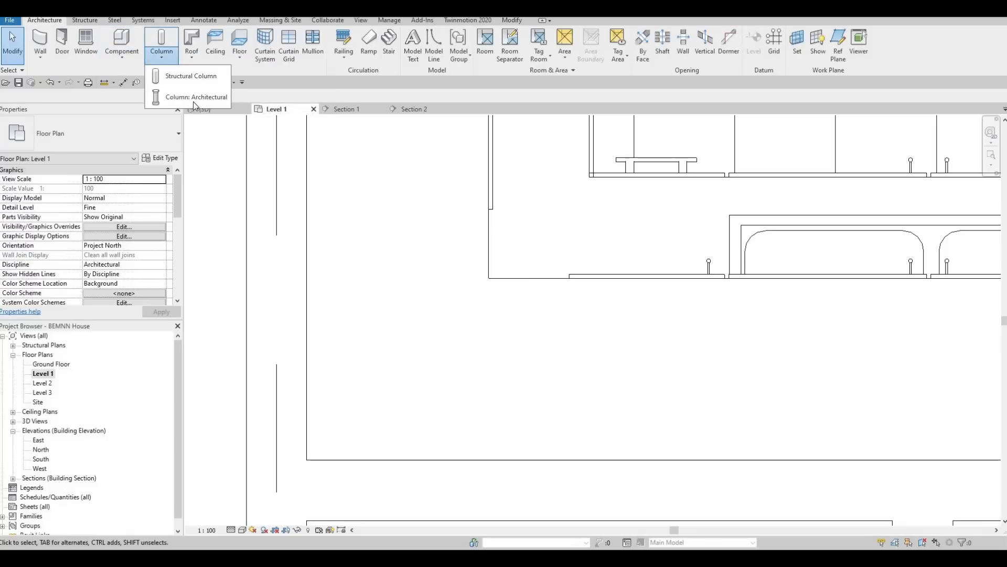
pyautogui.press('Escape')
pyautogui.click(122, 55)
pyautogui.click(139, 97)
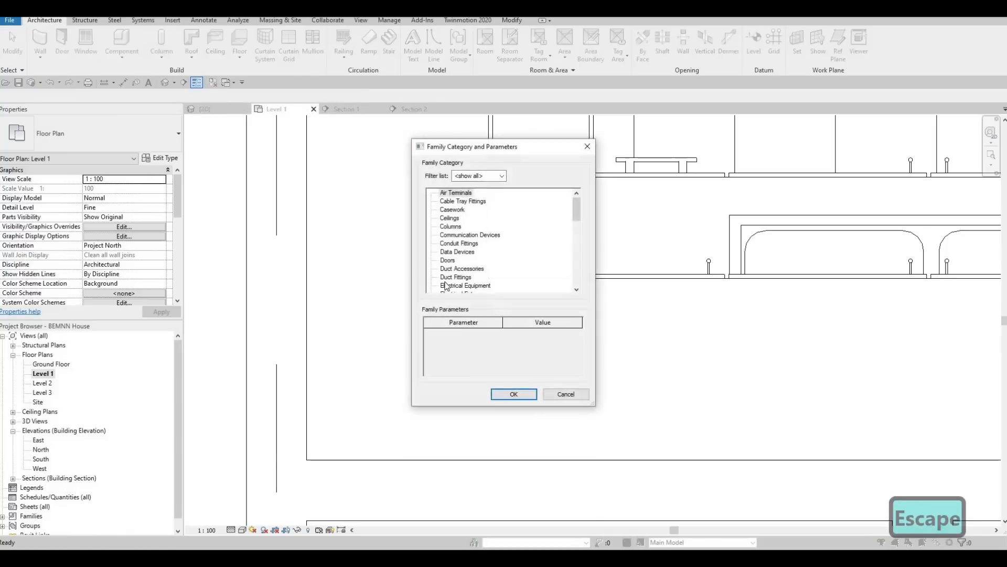
pyautogui.scroll(-4, 445, 280)
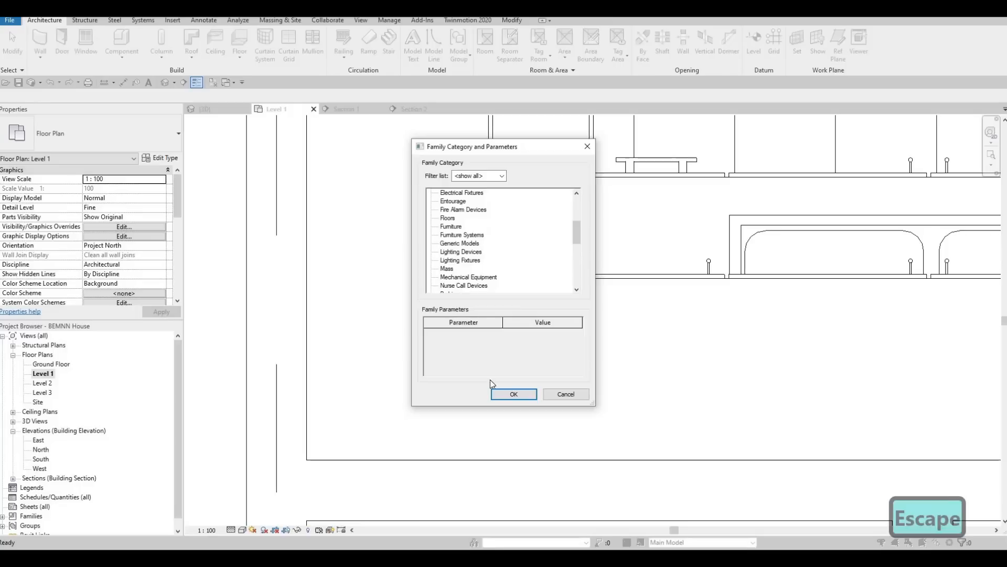
pyautogui.click(513, 394)
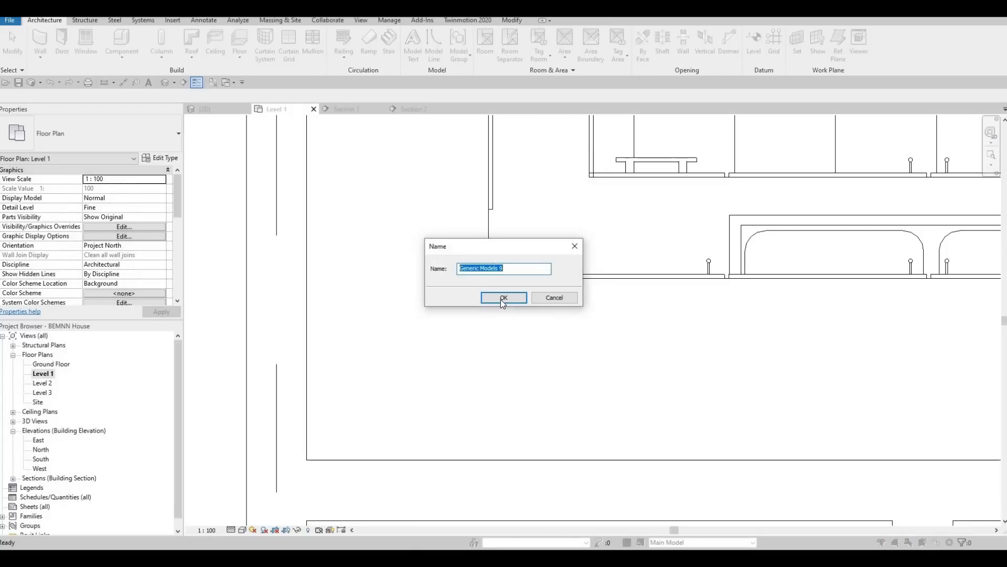
pyautogui.click(503, 298)
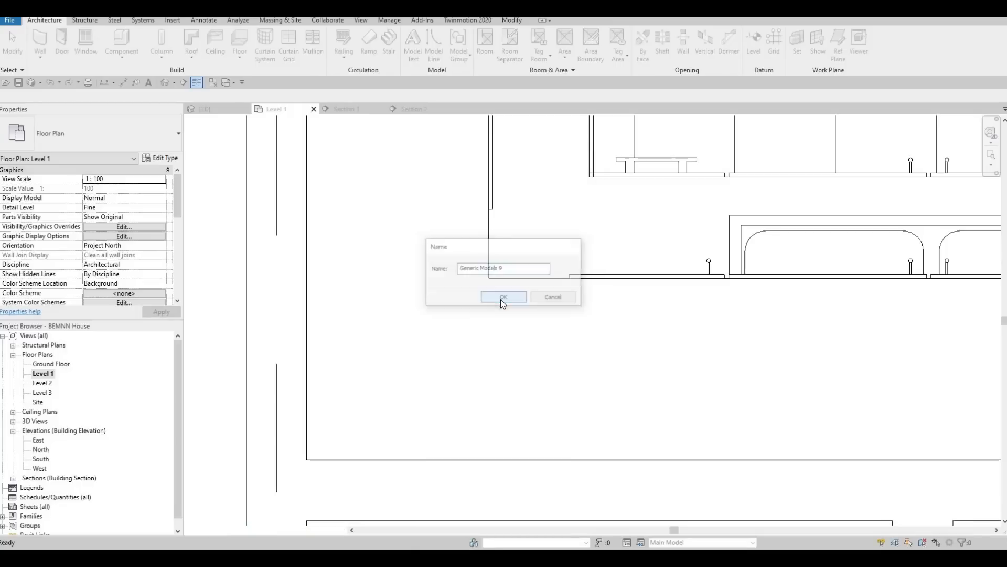
# Start an extrusion and sketch two thin rectangles along the cabinet corner's edges, the vertical one about 152 by 11 mm.
pyautogui.click(88, 44)
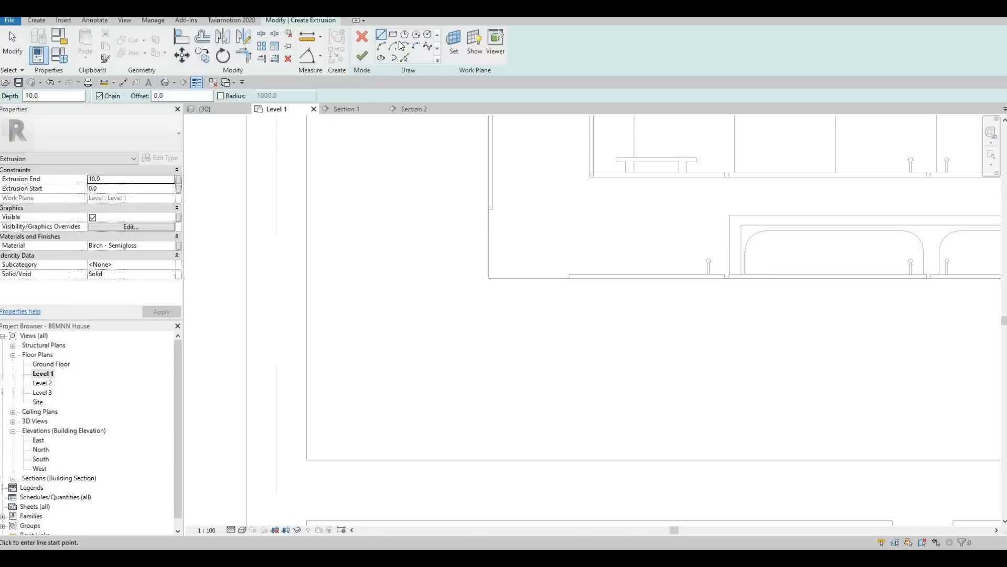
pyautogui.scroll(1, 436, 245)
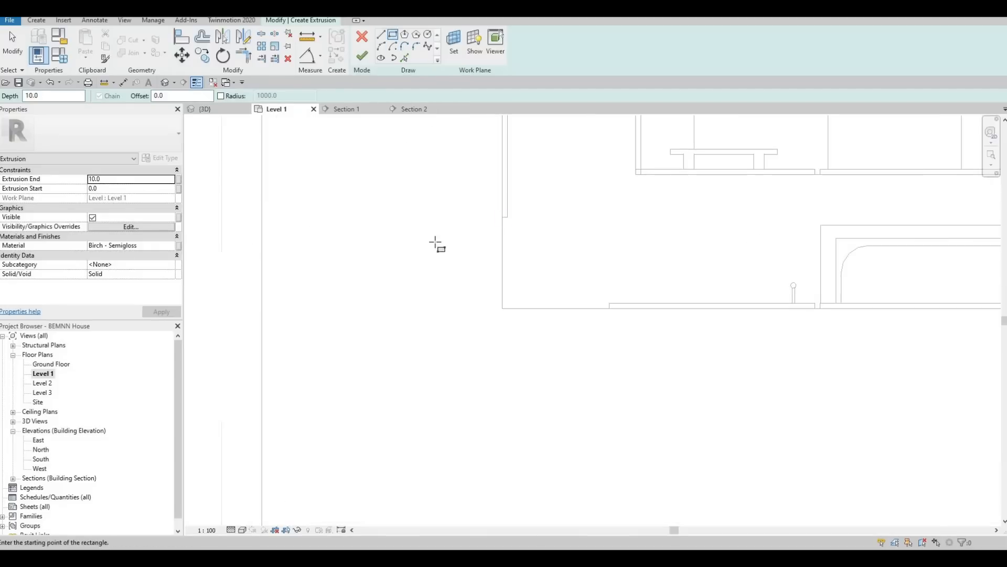
pyautogui.scroll(1, 486, 219)
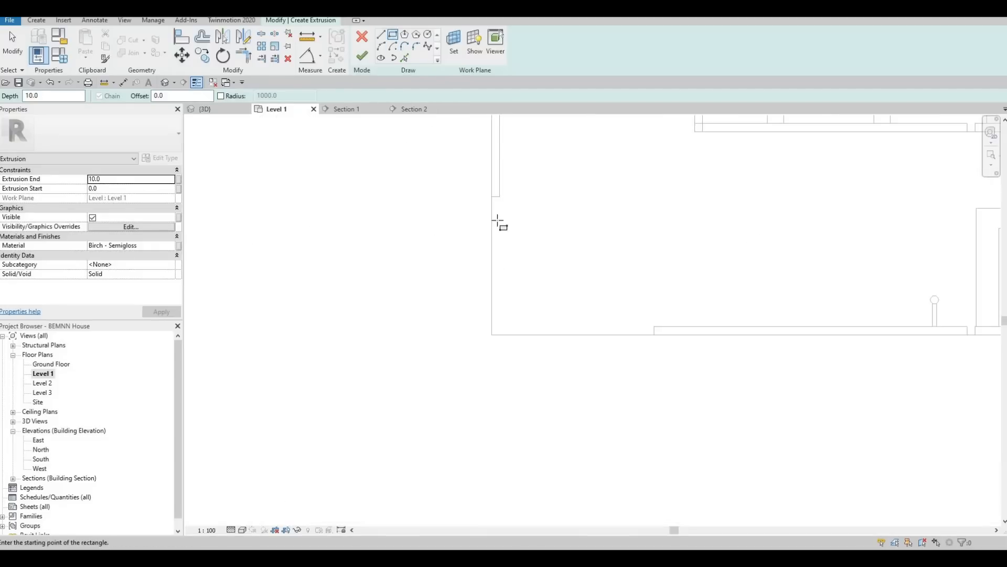
pyautogui.click(498, 222)
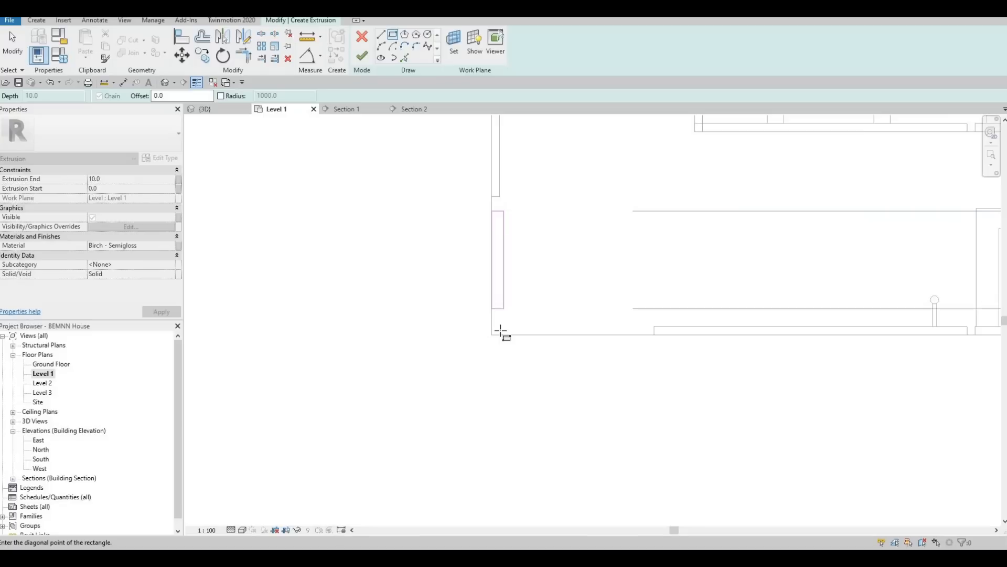
pyautogui.click(630, 334)
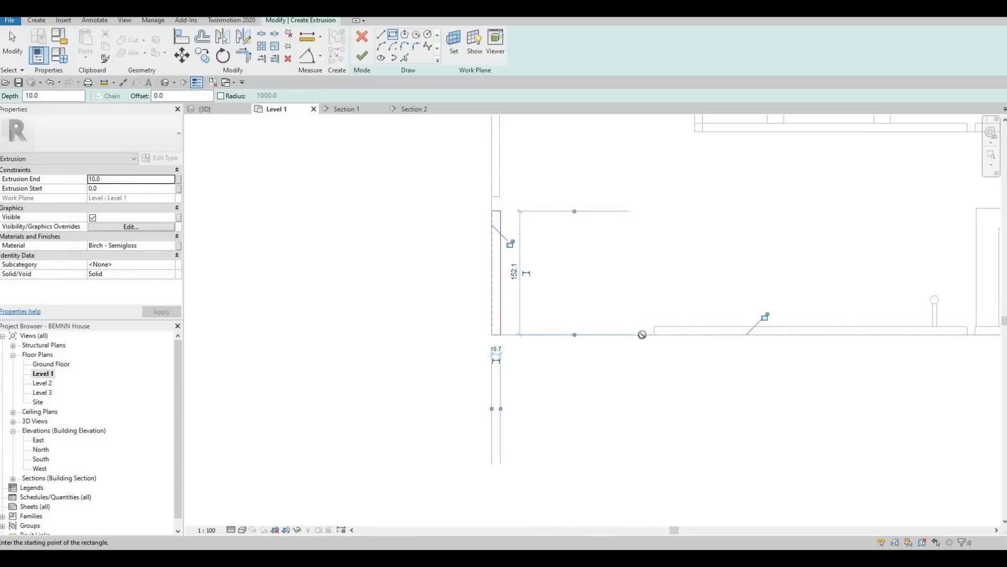
pyautogui.hotkey('ctrl', 'z')
pyautogui.click(523, 331)
pyautogui.click(514, 328)
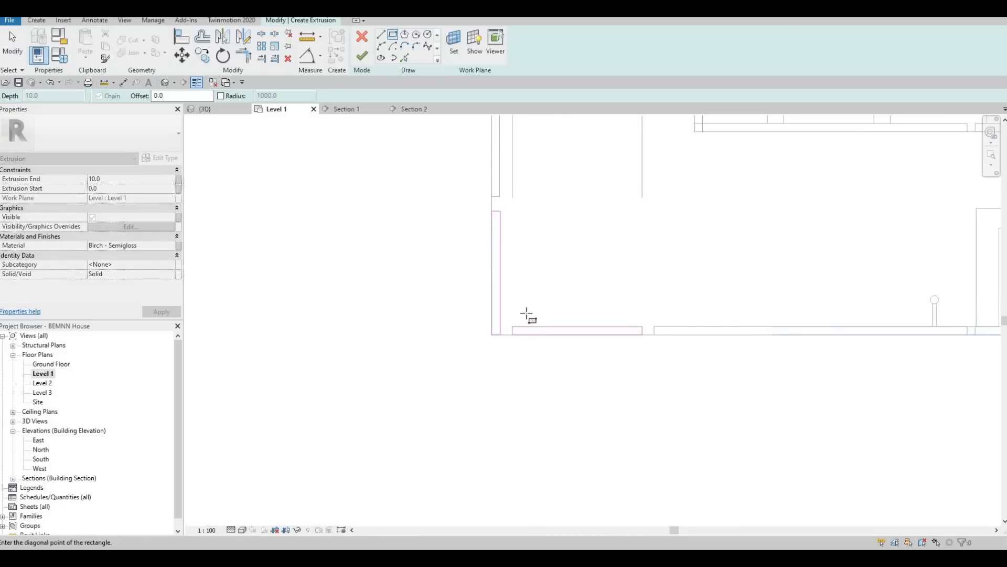
pyautogui.press('Escape')
pyautogui.press('Escape')
# Trim and extend the inner and outer edges of the two rectangles so they meet at the cabinet corner.
pyautogui.press('t')
pyautogui.press('r')
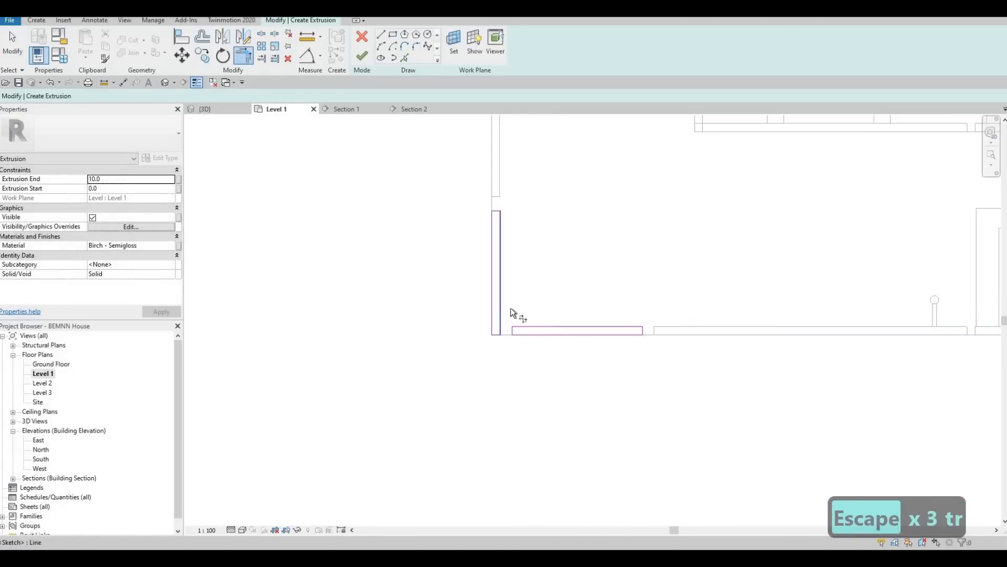
pyautogui.click(528, 326)
pyautogui.click(502, 292)
pyautogui.click(529, 335)
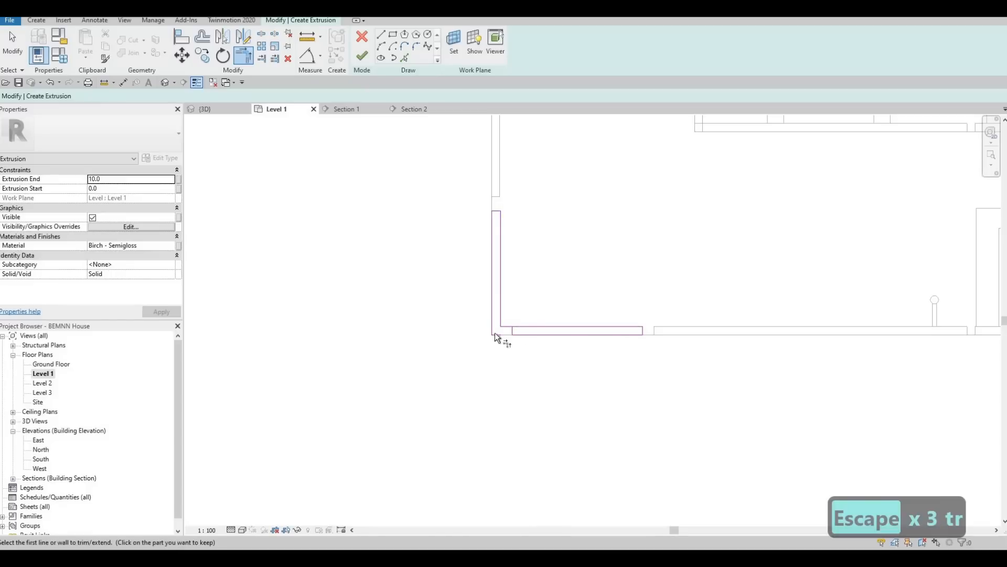
pyautogui.click(492, 327)
pyautogui.press('Escape')
pyautogui.press('Escape')
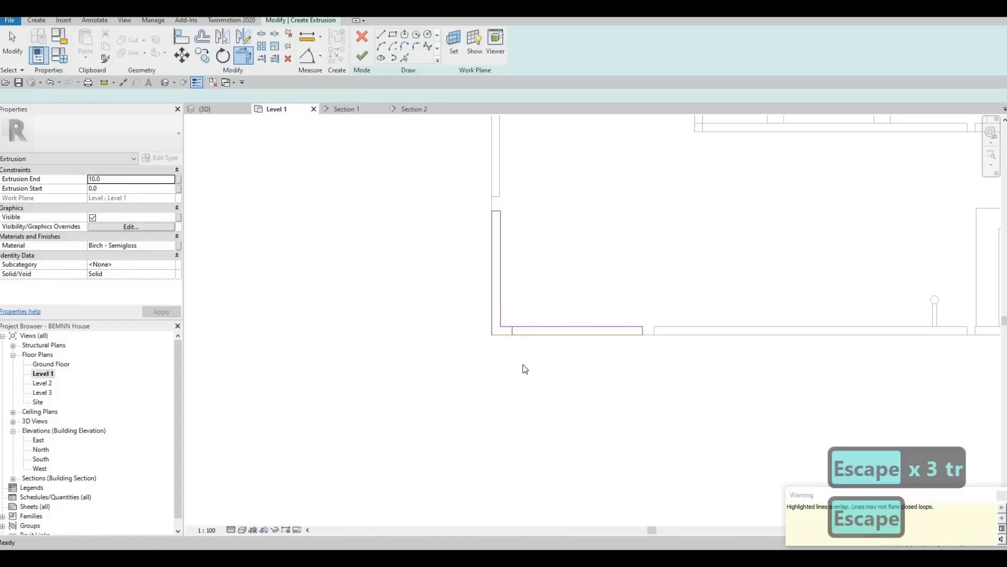
# Delete the leftover sketch lines at the corner so the profile forms one closed L shape.
pyautogui.moveTo(455, 292); pyautogui.dragTo(530, 374)
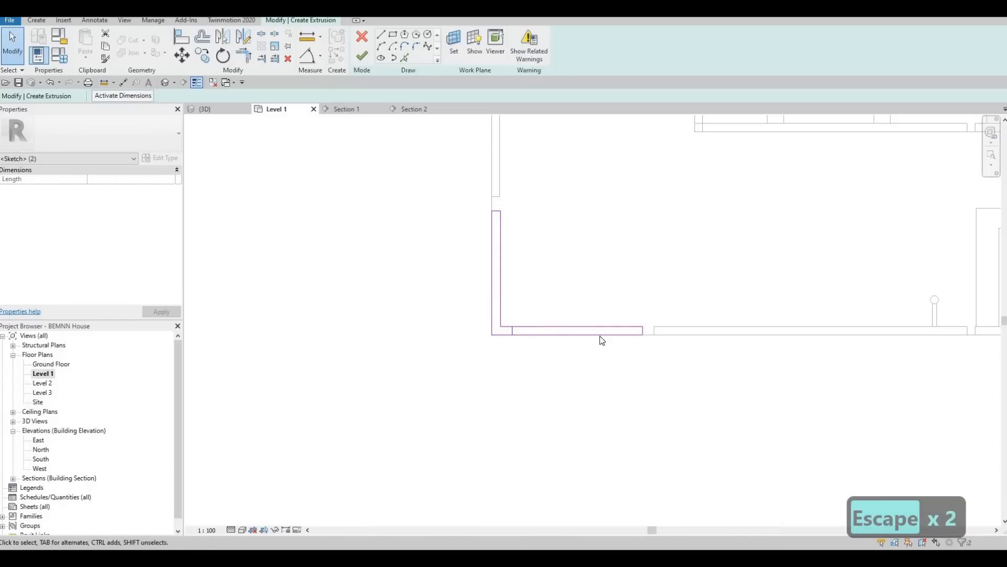
pyautogui.press('Delete')
pyautogui.press('Escape')
pyautogui.press('Escape')
pyautogui.press('Escape')
# Align the inner edges of the L-shaped profile with the inner faces of the neighbouring cabinet fronts.
pyautogui.press('a')
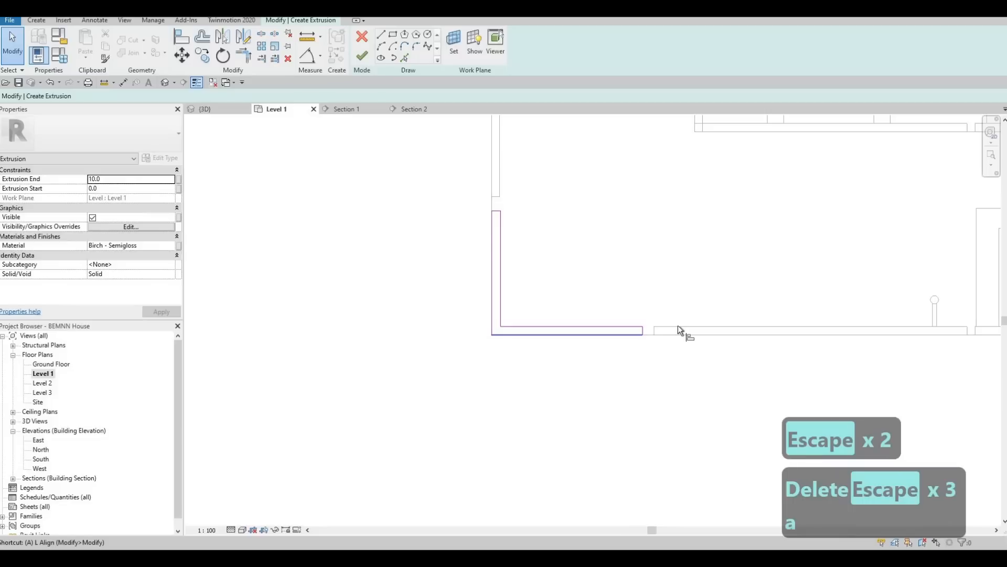
pyautogui.press('l')
pyautogui.click(619, 326)
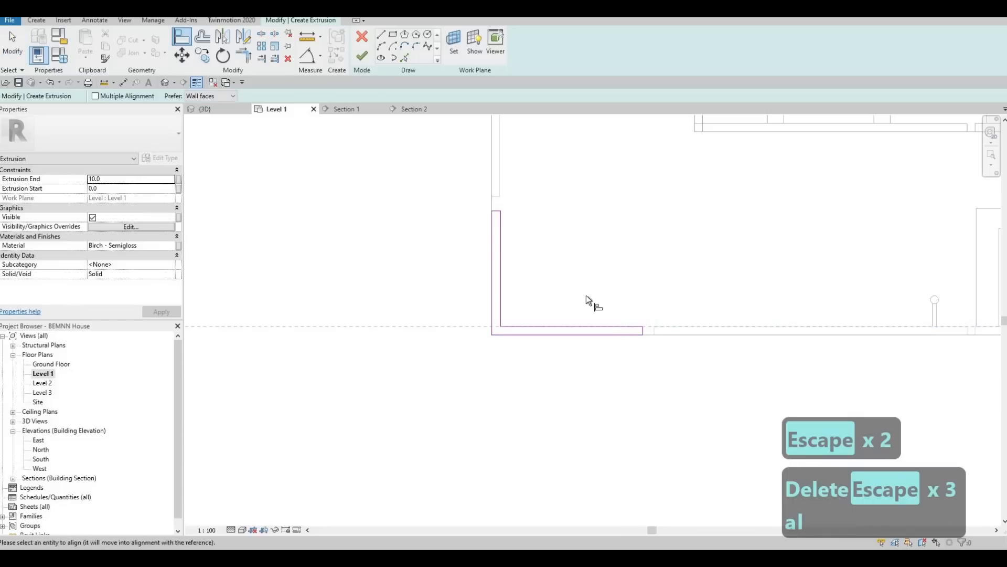
pyautogui.click(499, 167)
pyautogui.click(505, 232)
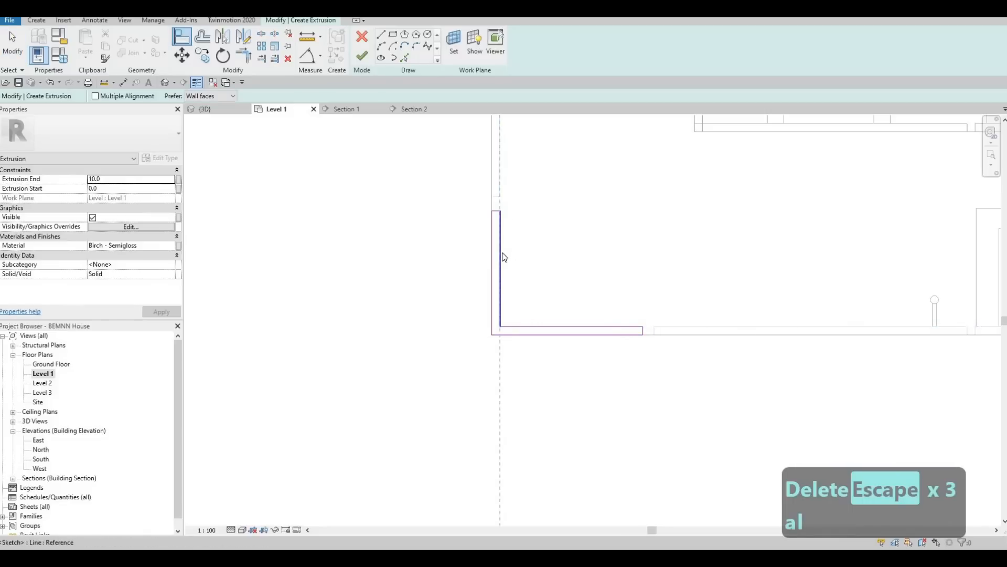
pyautogui.press('Escape')
pyautogui.press('Escape')
pyautogui.press('Escape')
# Set the gap between the end of the L profile's horizontal leg and the neighbouring cabinet front to 10 mm.
pyautogui.scroll(2, 529, 311)
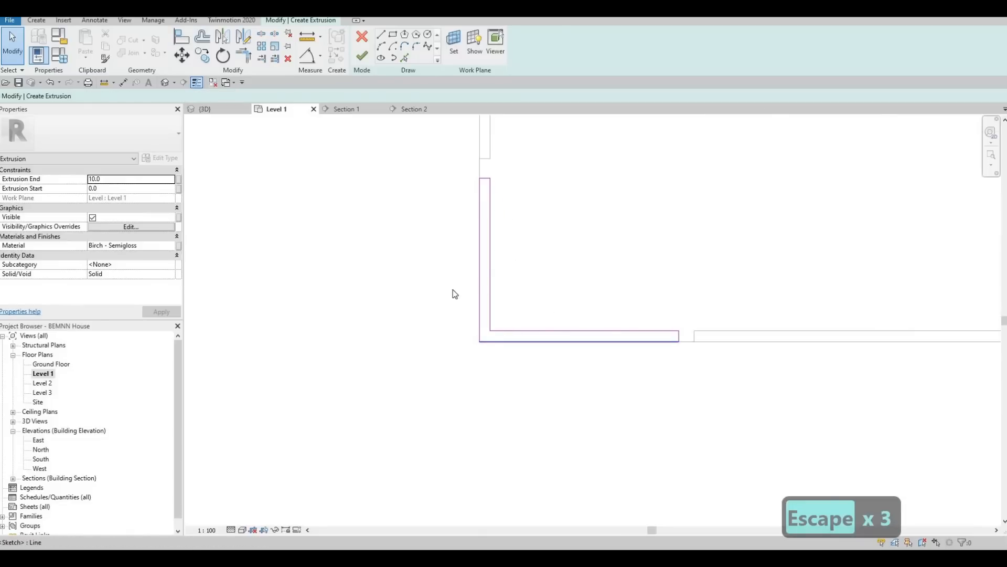
pyautogui.scroll(-3, 656, 319)
pyautogui.scroll(1, 609, 319)
pyautogui.moveTo(604, 319); pyautogui.dragTo(518, 321, button='middle')
pyautogui.scroll(3, 518, 320)
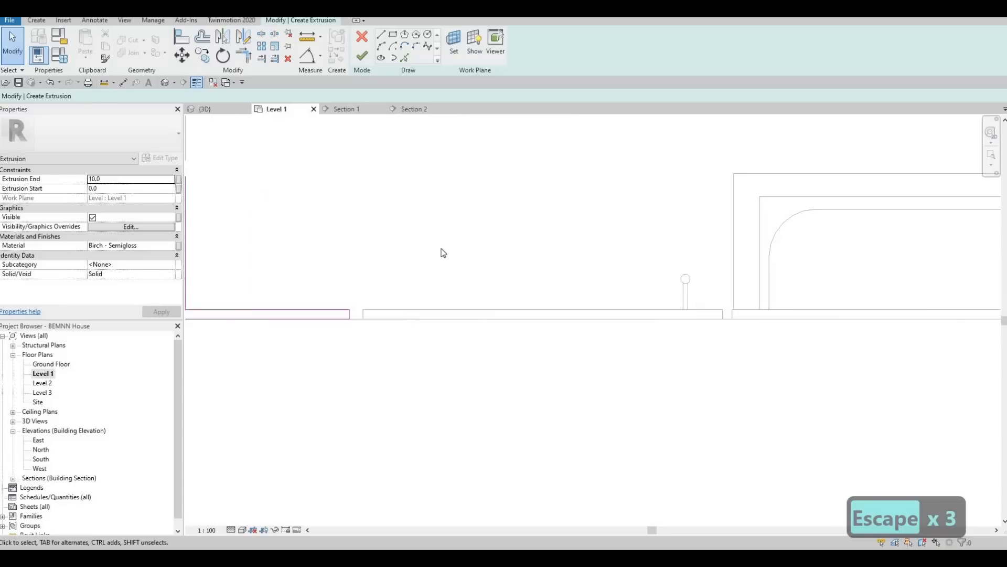
pyautogui.moveTo(441, 252); pyautogui.dragTo(612, 253, button='middle')
pyautogui.scroll(3, 446, 262)
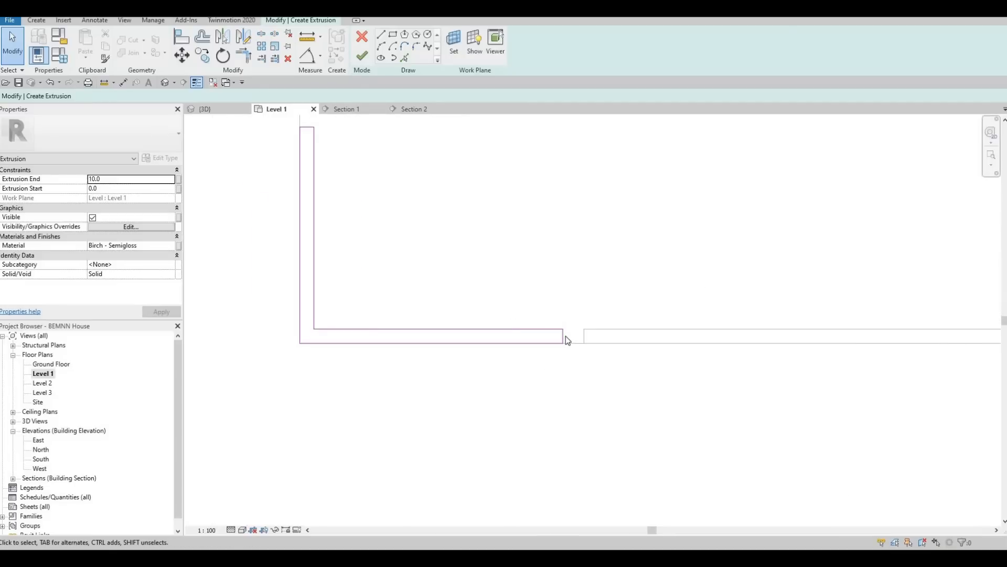
pyautogui.press('Escape')
pyautogui.click(412, 329)
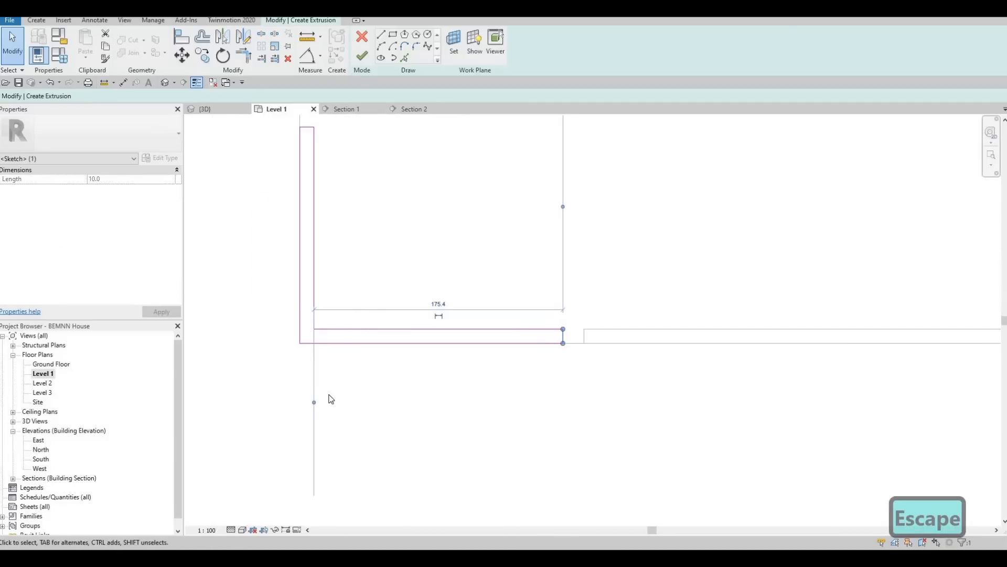
pyautogui.moveTo(594, 329); pyautogui.dragTo(583, 336)
pyautogui.click(573, 302)
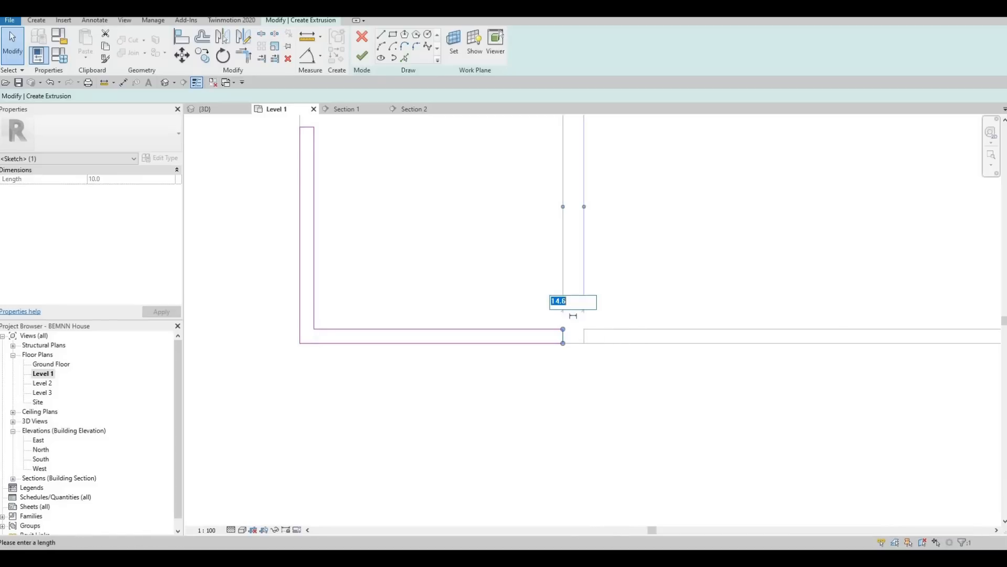
pyautogui.write('10')
pyautogui.press('Return')
pyautogui.press('Escape')
pyautogui.press('Escape')
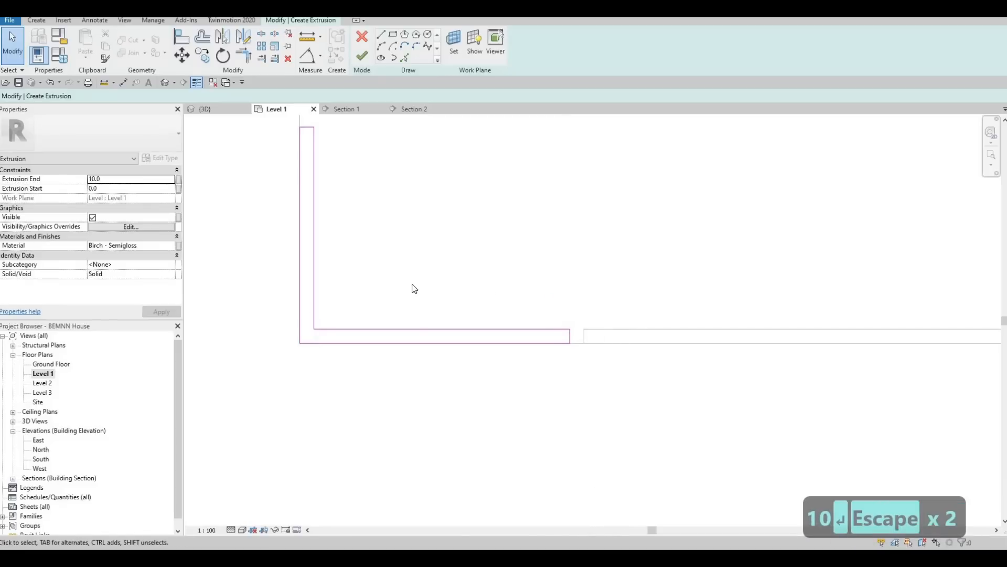
# Set the gap between the end of the L profile's vertical leg and the cabinet front above it to 10 mm.
pyautogui.moveTo(313, 134); pyautogui.dragTo(427, 313, button='middle')
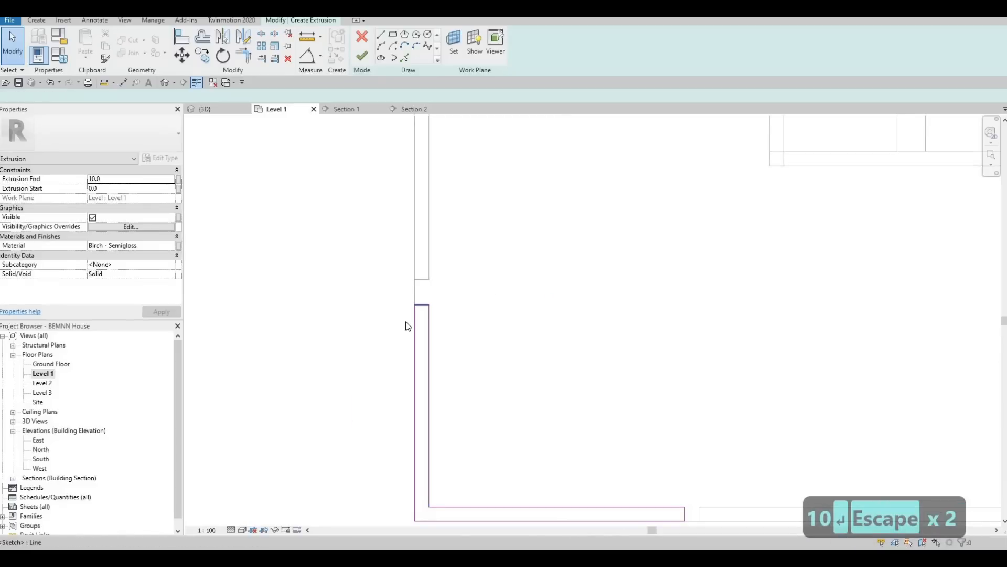
pyautogui.click(406, 325)
pyautogui.scroll(-2, 346, 415)
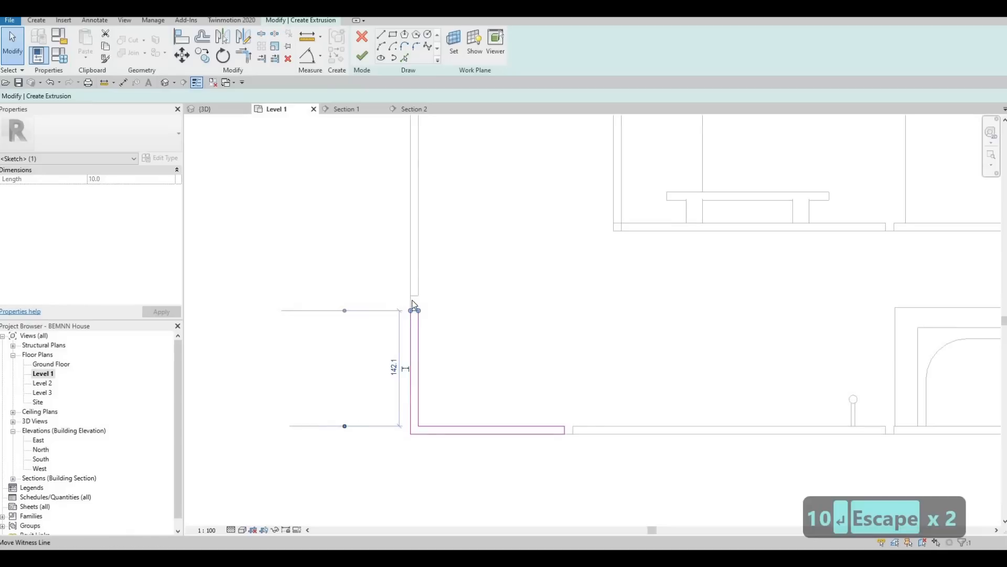
pyautogui.moveTo(412, 299); pyautogui.dragTo(373, 314)
pyautogui.scroll(2, 406, 299)
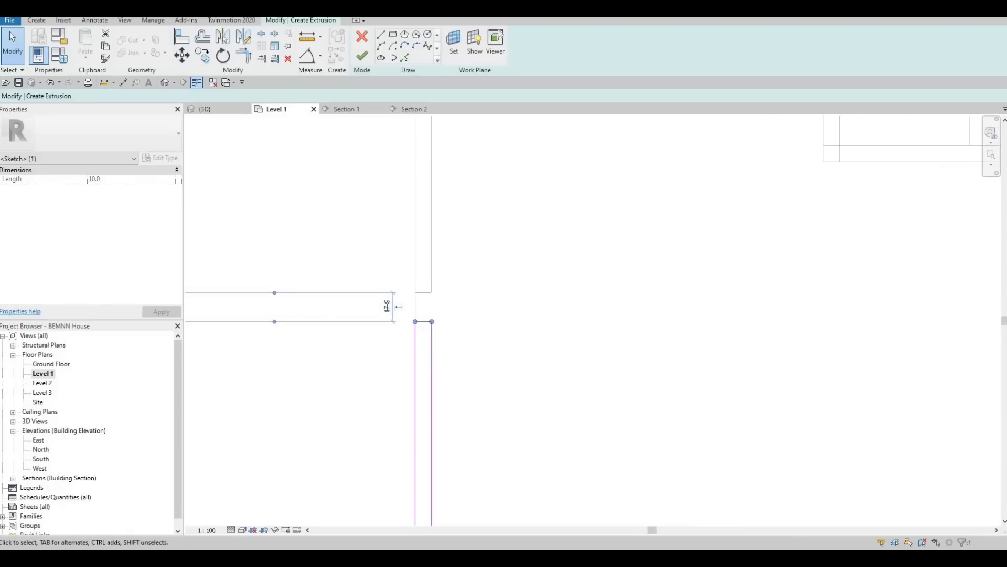
pyautogui.write('10')
pyautogui.press('Return')
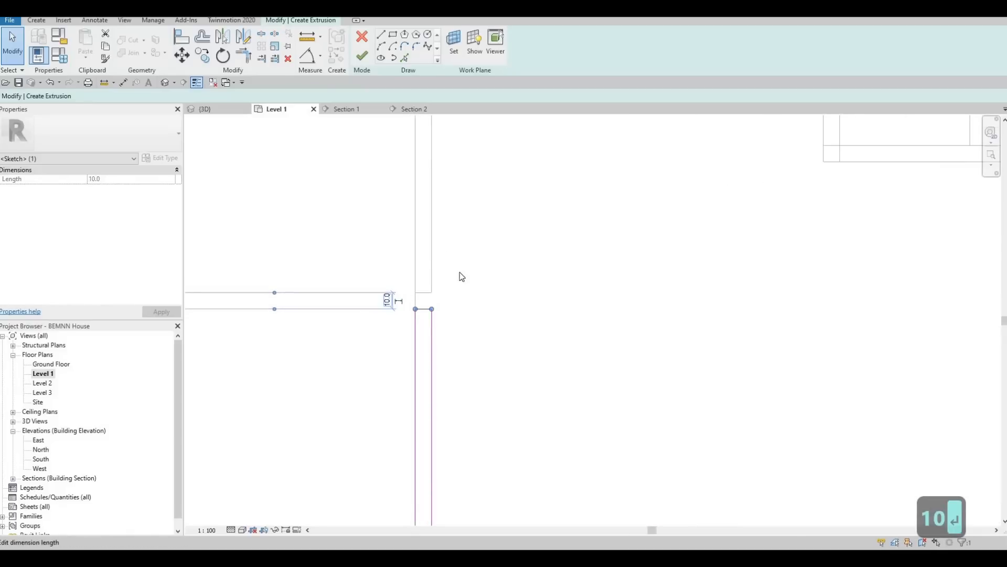
pyautogui.press('Escape')
pyautogui.press('Escape')
pyautogui.scroll(-3, 409, 230)
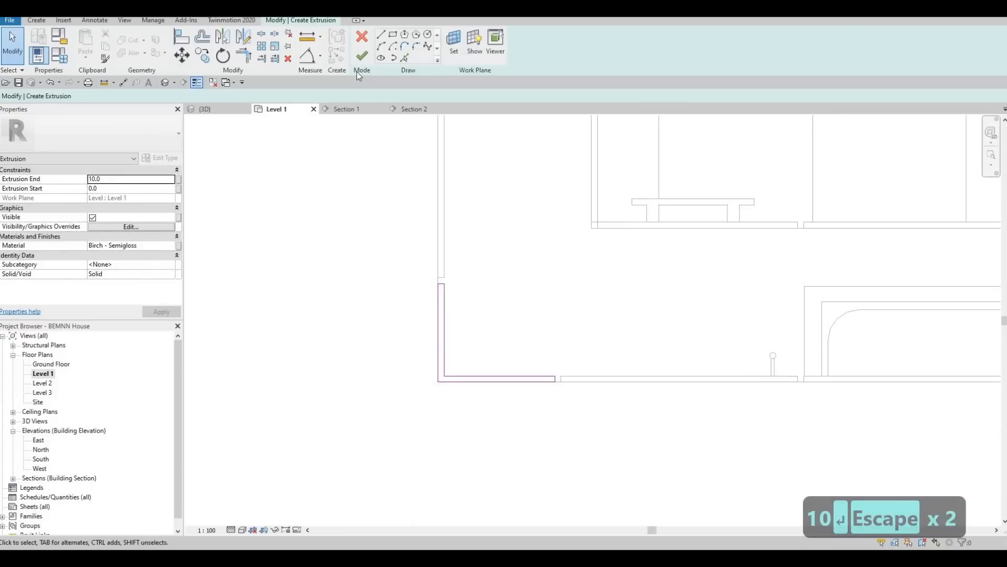
# Finish the L-shaped extrusion sketch and locate the new corner extrusion in the 3D view.
pyautogui.click(362, 55)
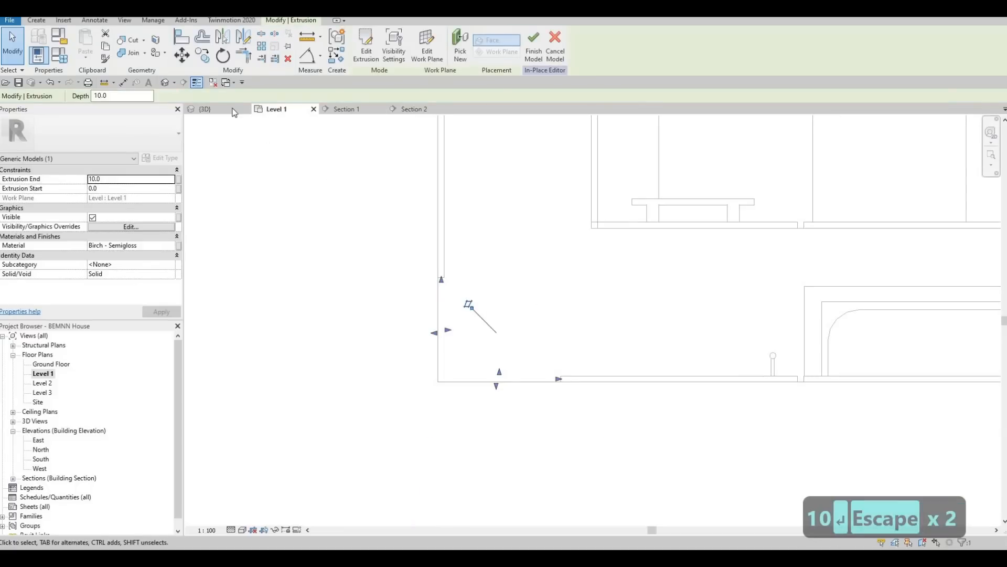
pyautogui.click(210, 109)
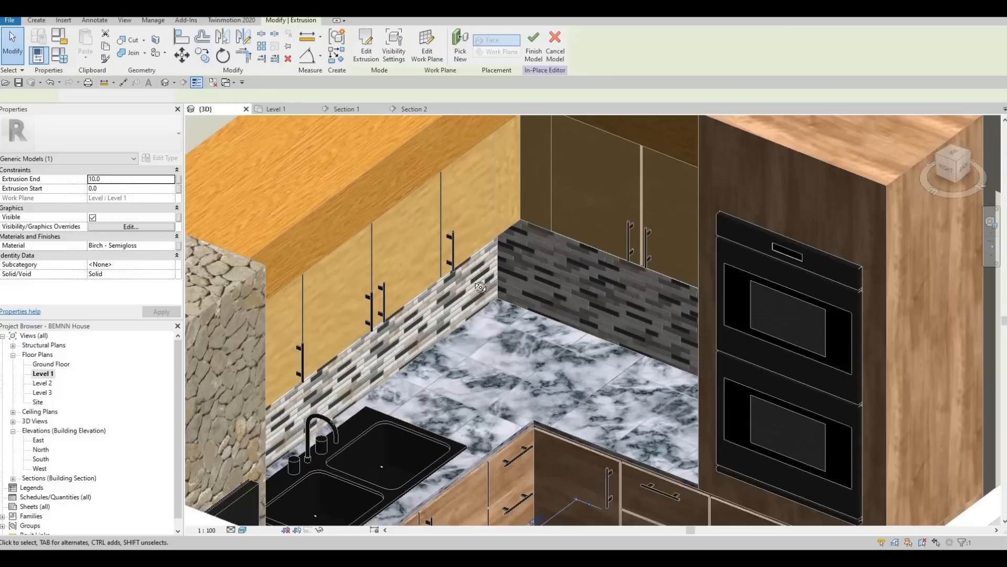
pyautogui.keyDown('shift'); pyautogui.moveTo(486, 265); pyautogui.dragTo(506, 208, button='middle'); pyautogui.keyUp('shift')
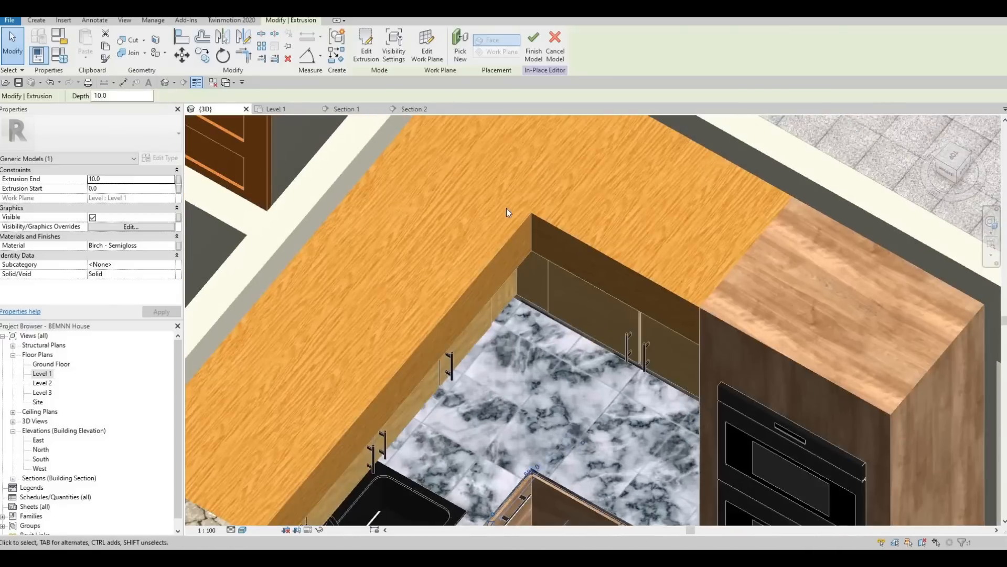
pyautogui.moveTo(541, 517); pyautogui.dragTo(455, 272, button='middle')
pyautogui.scroll(2, 476, 201)
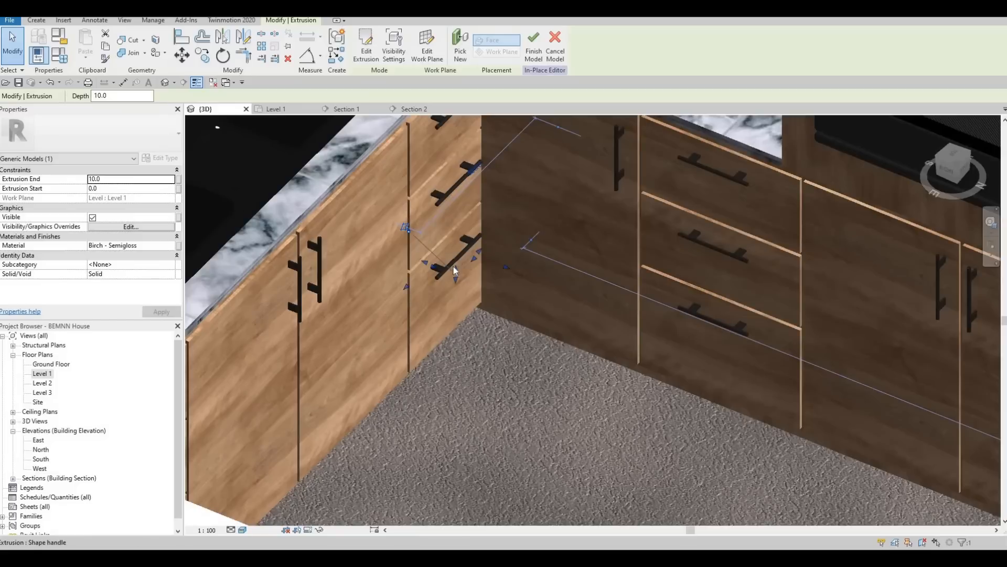
# Stretch the top of the corner extrusion upward past the countertop to an extrusion end of about 1300 mm.
pyautogui.moveTo(455, 264); pyautogui.dragTo(456, 100)
pyautogui.scroll(-4, 467, 310)
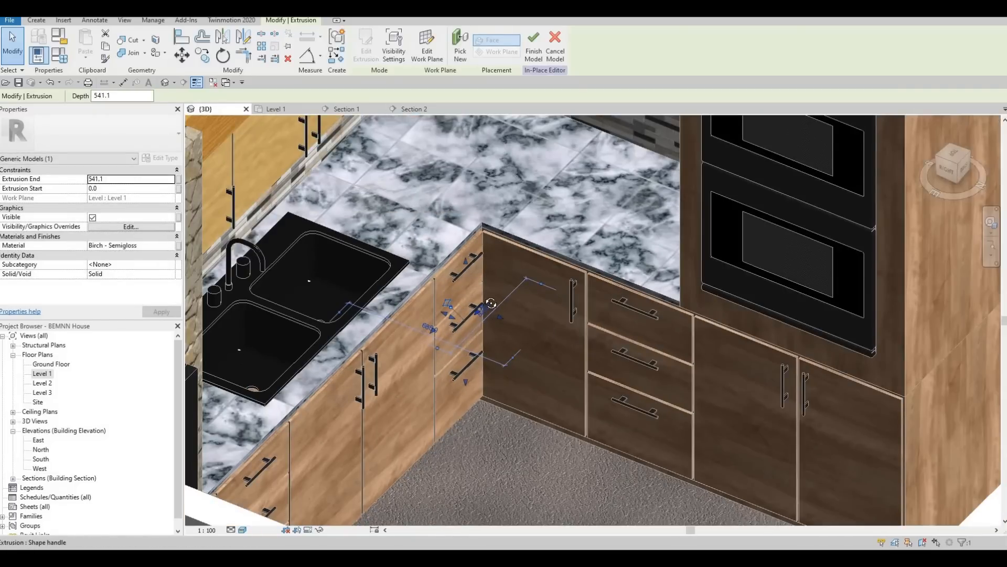
pyautogui.keyDown('shift'); pyautogui.moveTo(481, 278); pyautogui.dragTo(475, 334, button='middle'); pyautogui.keyUp('shift')
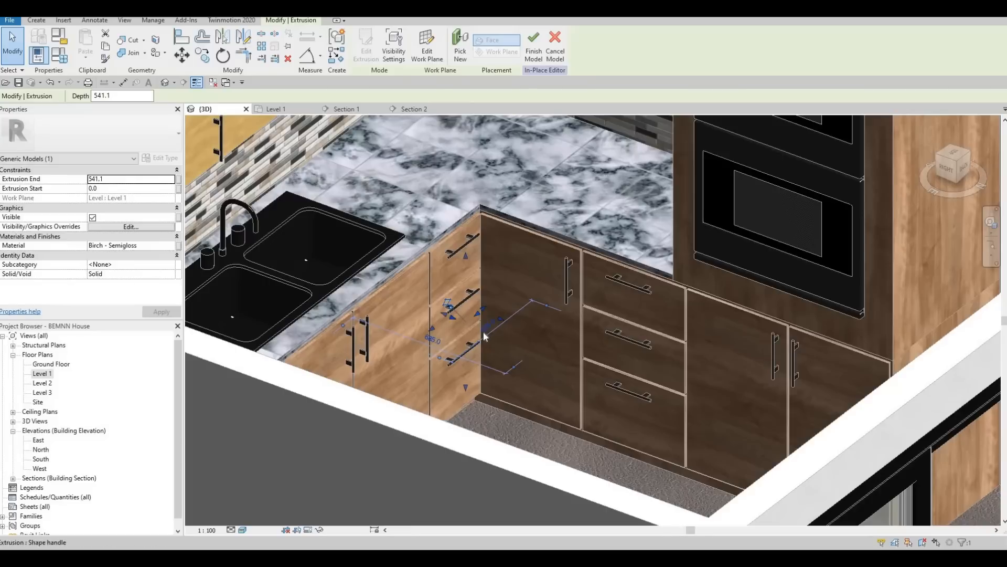
pyautogui.scroll(2, 483, 332)
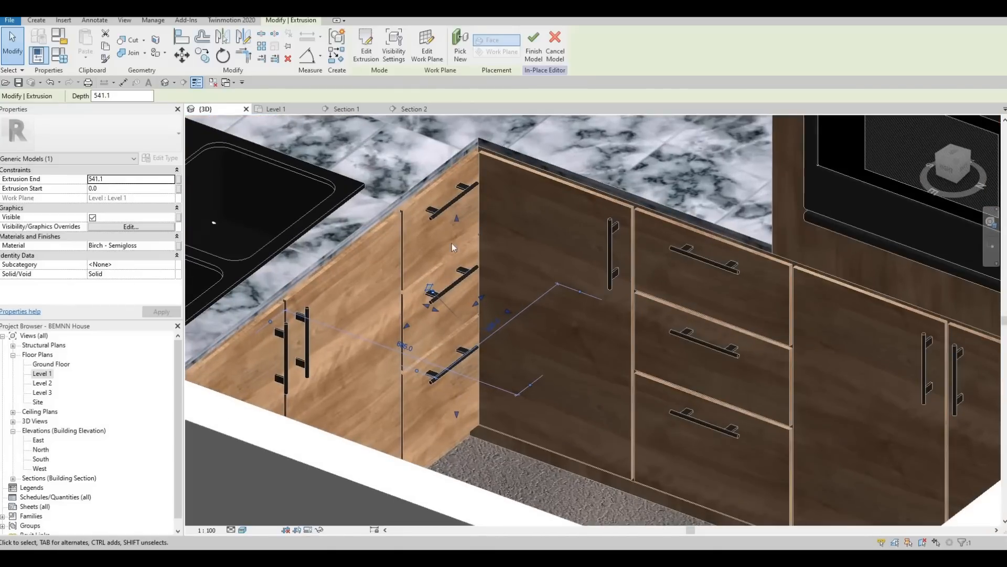
pyautogui.moveTo(455, 218); pyautogui.dragTo(469, 311)
pyautogui.moveTo(461, 152); pyautogui.dragTo(460, 277, button='middle')
pyautogui.scroll(-2, 461, 273)
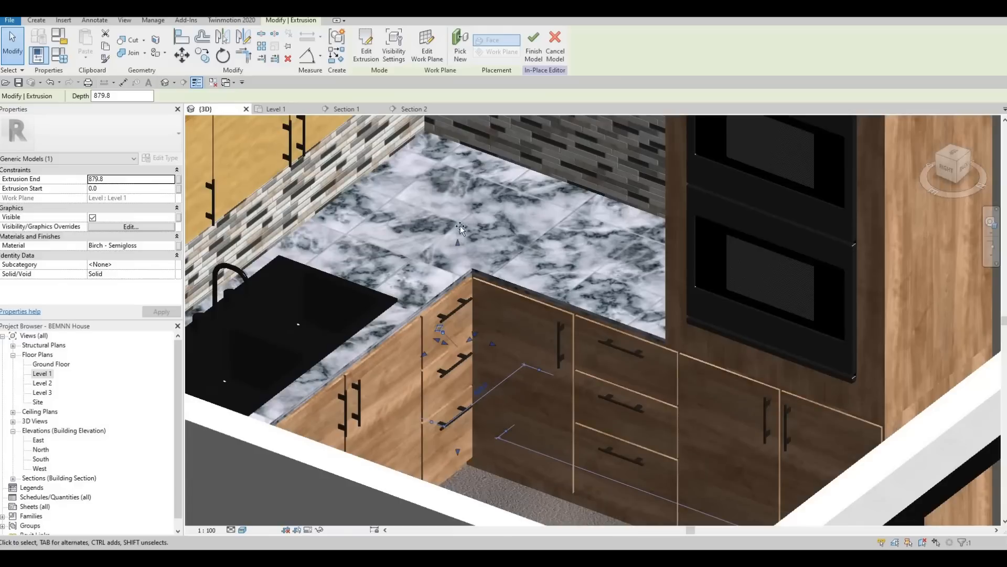
pyautogui.moveTo(452, 150); pyautogui.dragTo(452, 145)
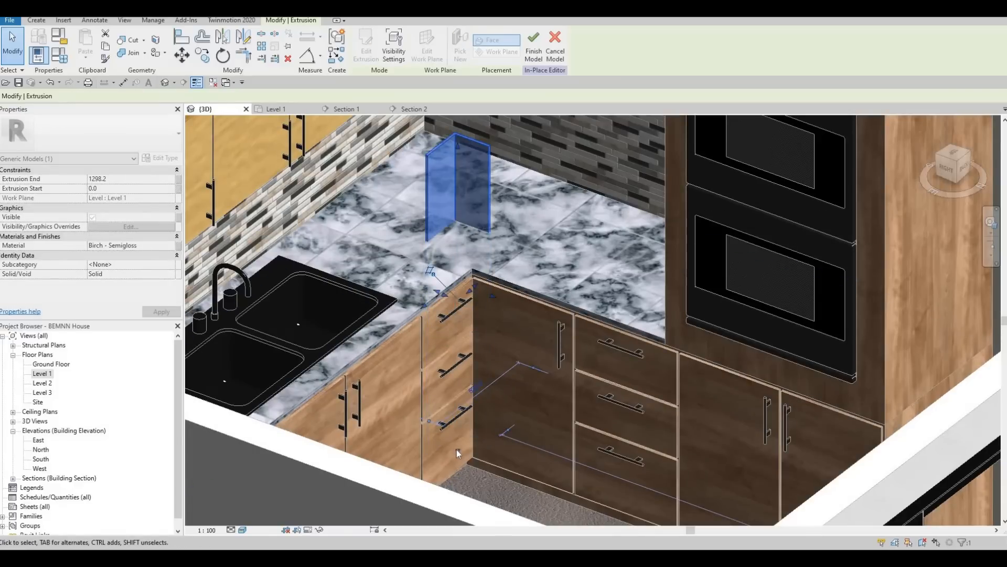
# Raise the corner extrusion's bottom to about 861 mm and its top to about 1950 mm, towards the upper cabinets.
pyautogui.moveTo(457, 452); pyautogui.dragTo(462, 257)
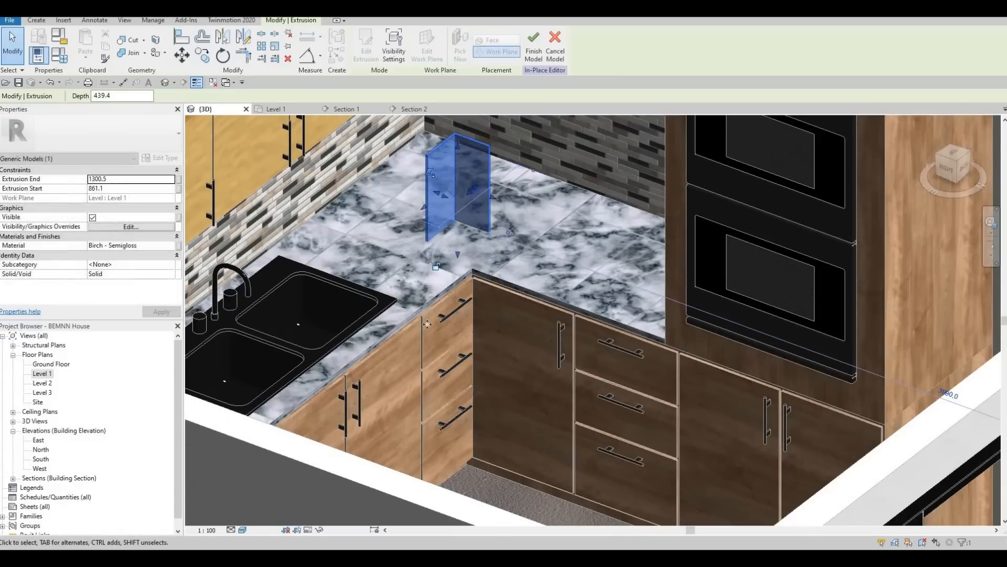
pyautogui.moveTo(459, 156); pyautogui.dragTo(430, 312, button='middle')
pyautogui.moveTo(429, 312); pyautogui.dragTo(429, 157)
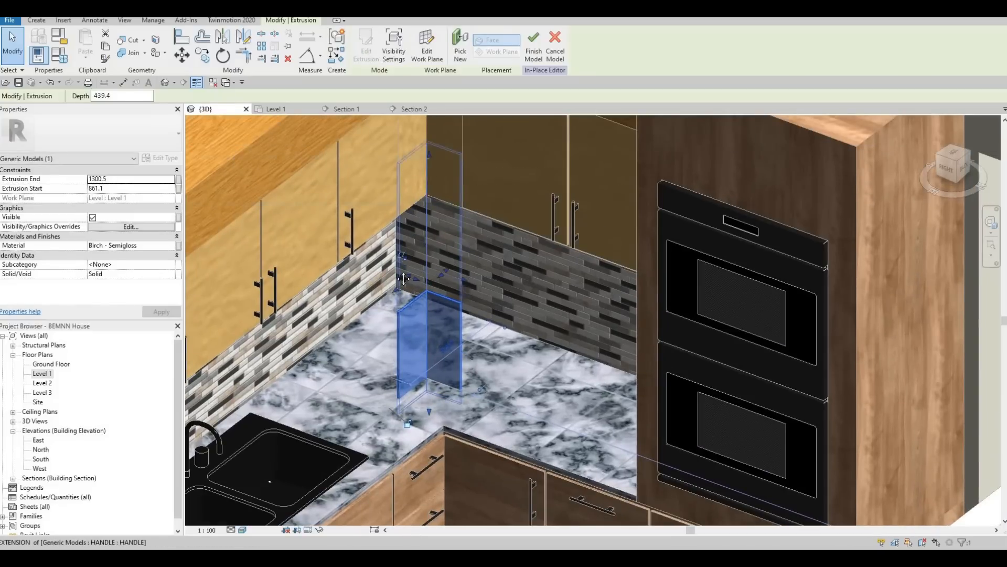
# Align the top face of the corner extrusion with the top edge of the adjacent upper cabinet front.
pyautogui.keyDown('shift'); pyautogui.moveTo(395, 218); pyautogui.dragTo(361, 138, button='middle'); pyautogui.keyUp('shift')
pyautogui.scroll(2, 347, 183)
pyautogui.keyDown('shift'); pyautogui.moveTo(433, 346); pyautogui.dragTo(445, 400, button='middle'); pyautogui.keyUp('shift')
pyautogui.scroll(3, 430, 341)
pyautogui.moveTo(444, 284); pyautogui.dragTo(443, 385, button='middle')
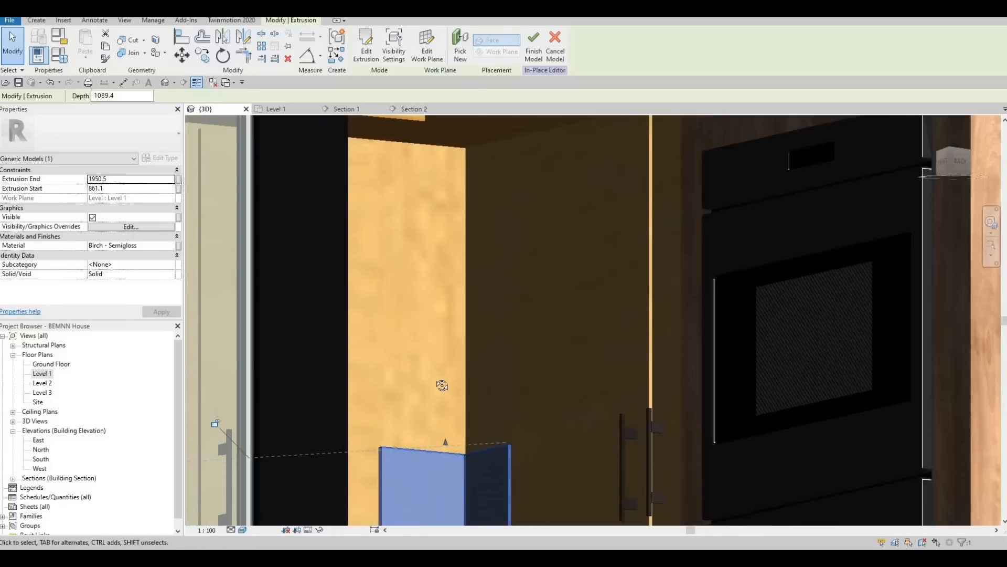
pyautogui.scroll(-3, 431, 380)
pyautogui.scroll(-3, 431, 382)
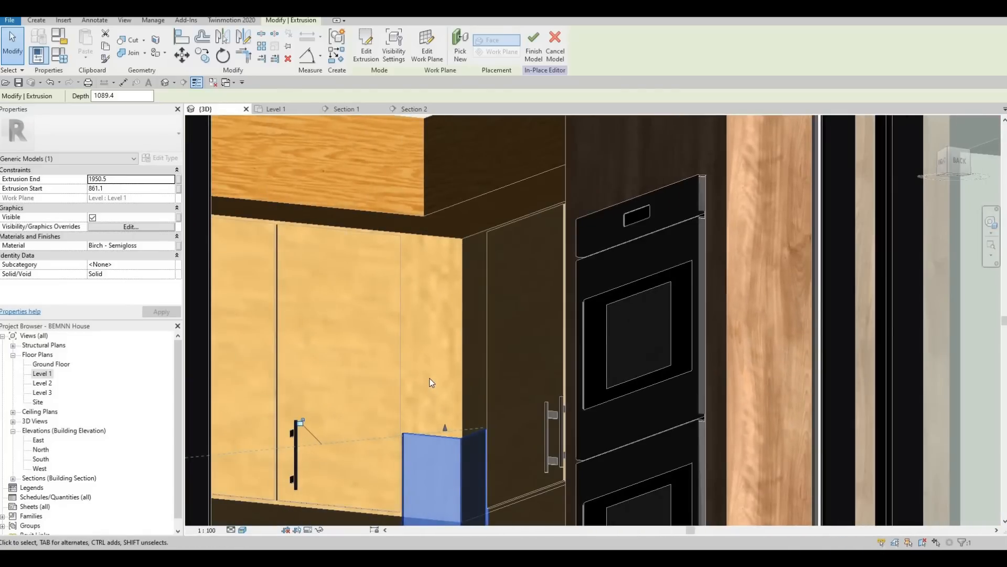
pyautogui.press('a')
pyautogui.press('l')
pyautogui.scroll(3, 380, 222)
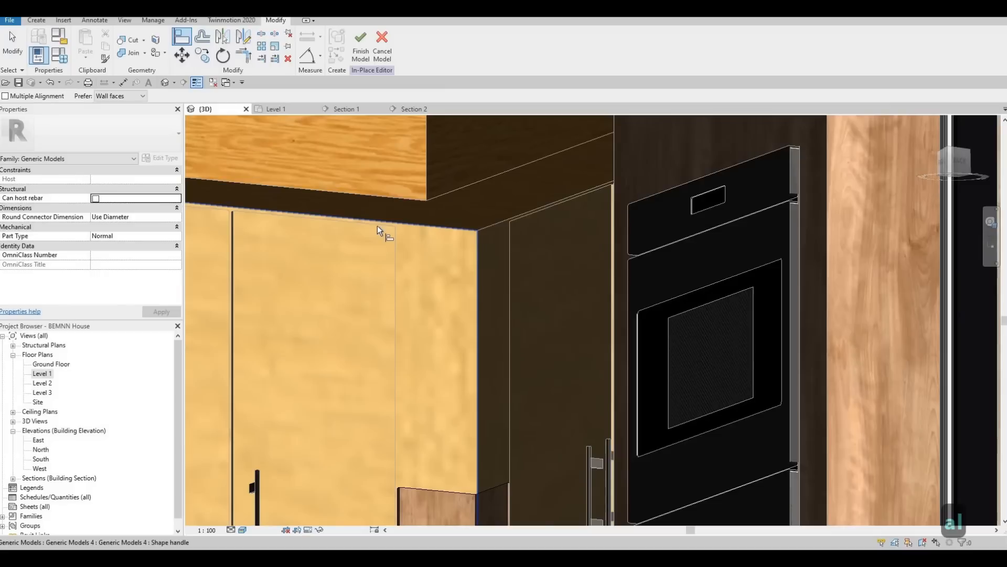
pyautogui.press('Tab')
pyautogui.click(377, 225)
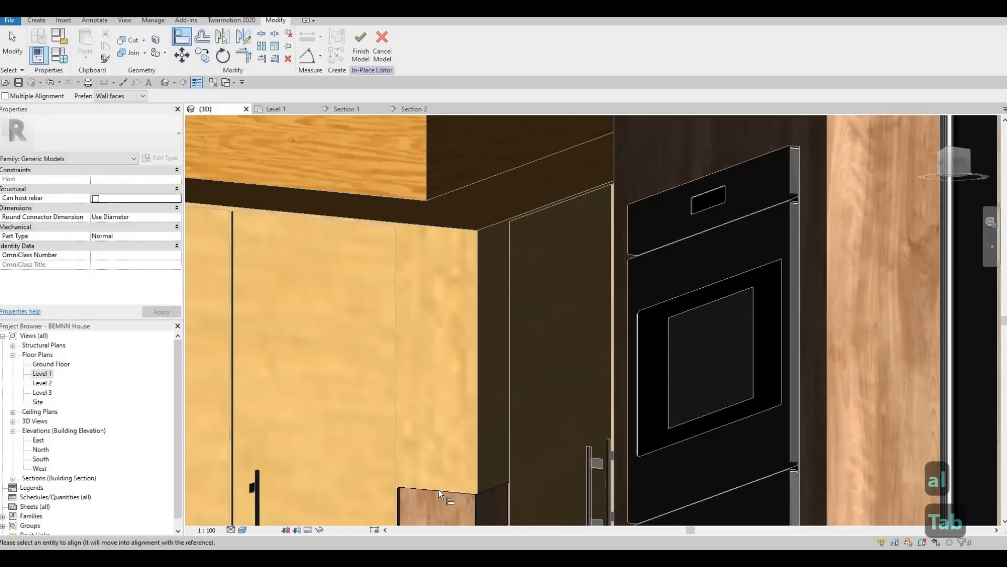
pyautogui.click(438, 488)
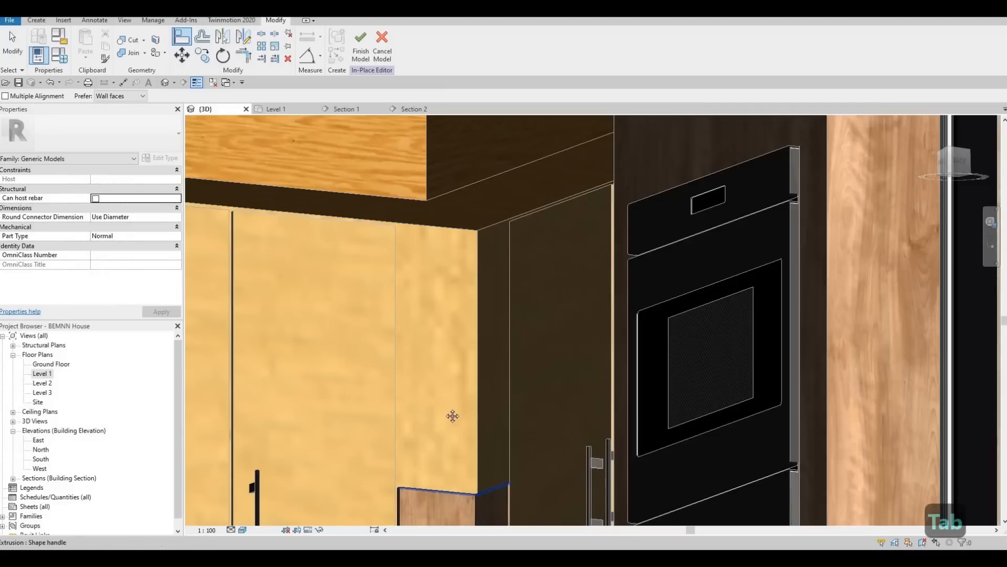
pyautogui.scroll(-3, 391, 358)
pyautogui.scroll(3, 399, 357)
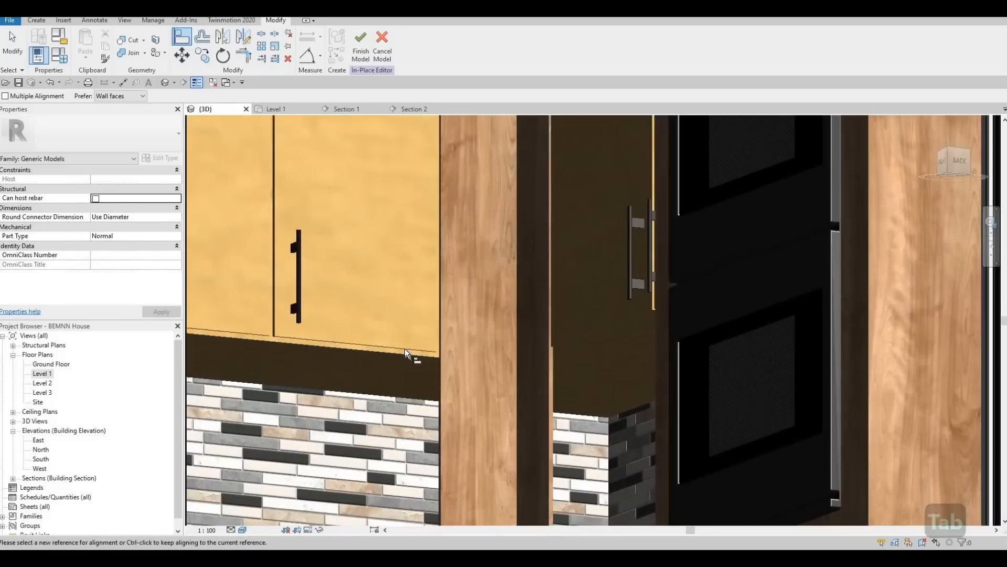
pyautogui.scroll(2, 407, 344)
pyautogui.click(411, 339)
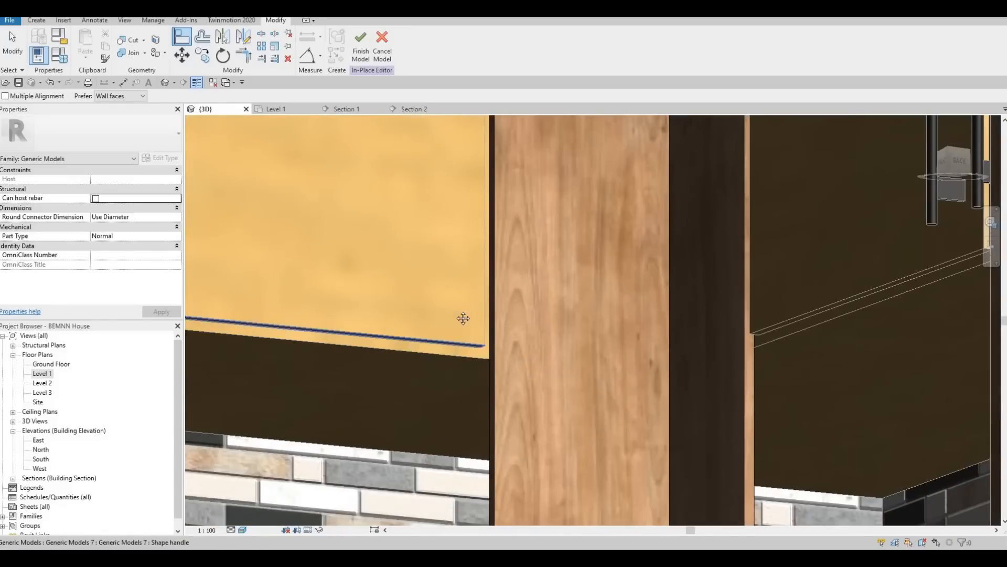
pyautogui.scroll(-5, 485, 378)
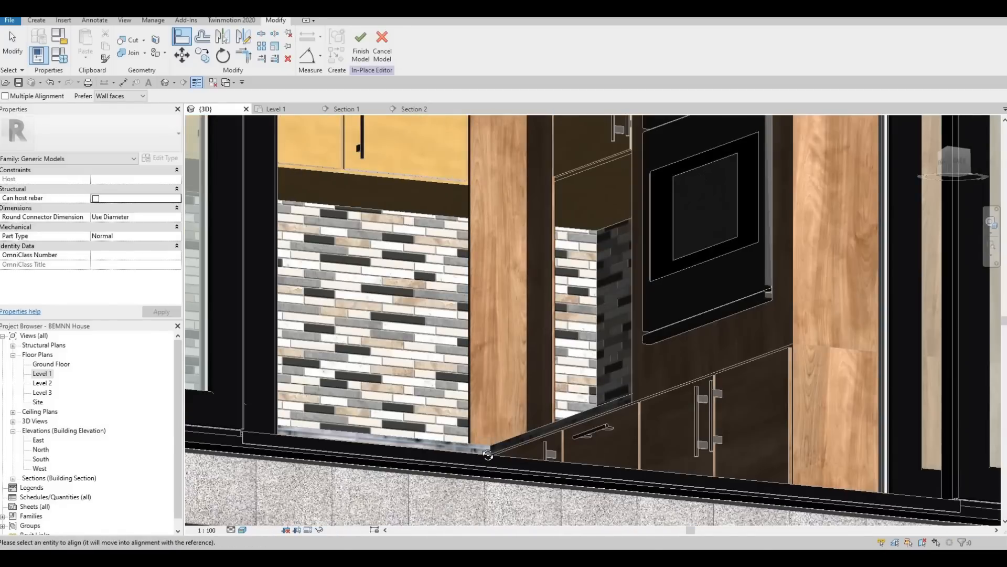
pyautogui.keyDown('shift'); pyautogui.moveTo(483, 477); pyautogui.dragTo(485, 458, button='middle'); pyautogui.keyUp('shift')
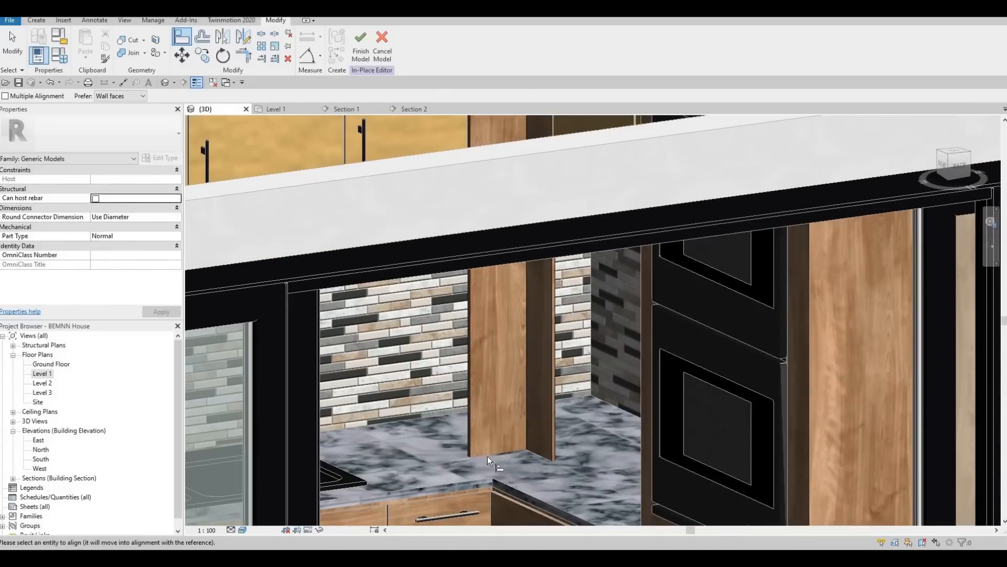
pyautogui.scroll(2, 471, 423)
pyautogui.scroll(-1, 471, 421)
pyautogui.press('Escape')
pyautogui.press('Escape')
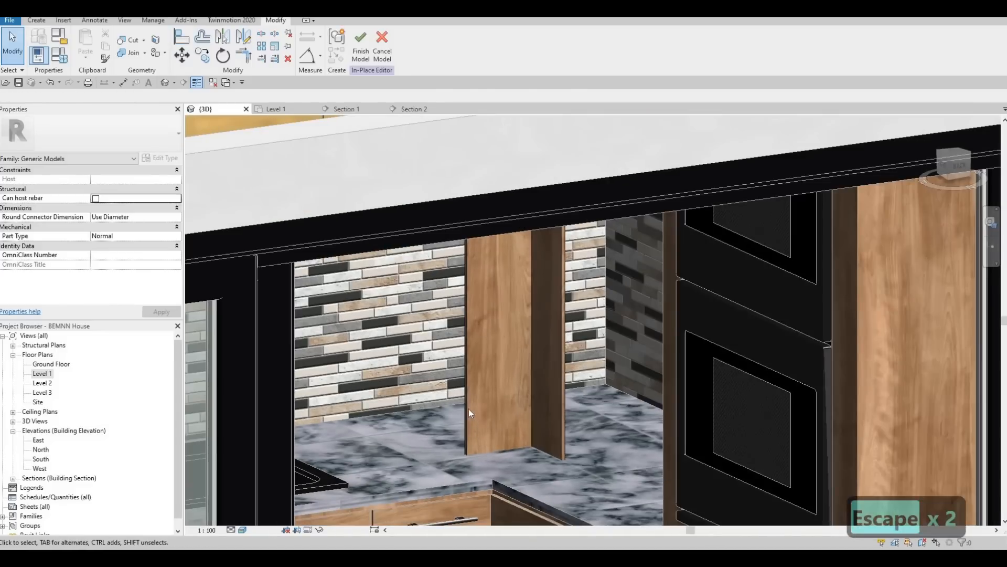
pyautogui.click(468, 408)
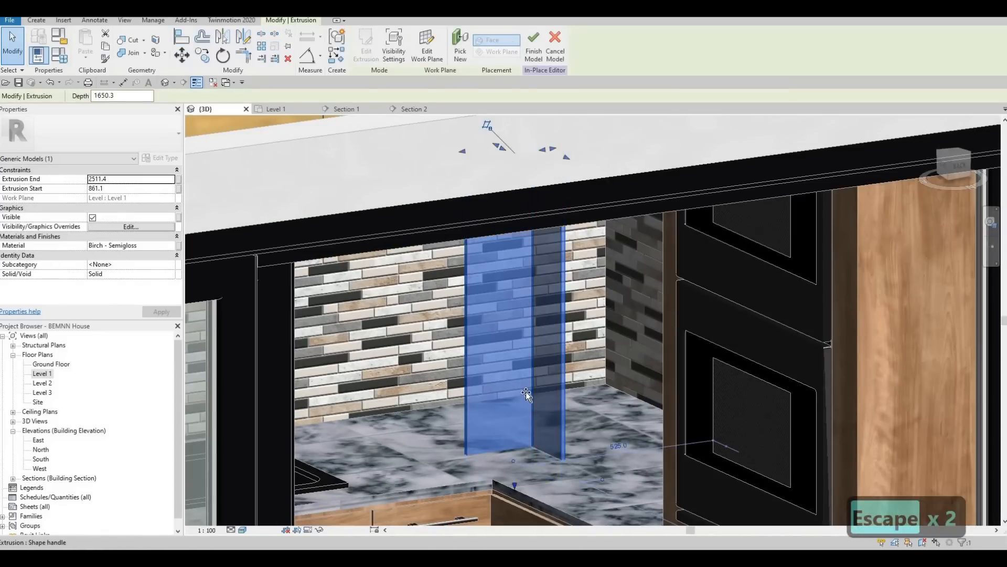
pyautogui.press('Escape')
pyautogui.keyDown('shift'); pyautogui.moveTo(491, 458); pyautogui.dragTo(471, 342, button='middle'); pyautogui.keyUp('shift')
pyautogui.press('a')
pyautogui.press('l')
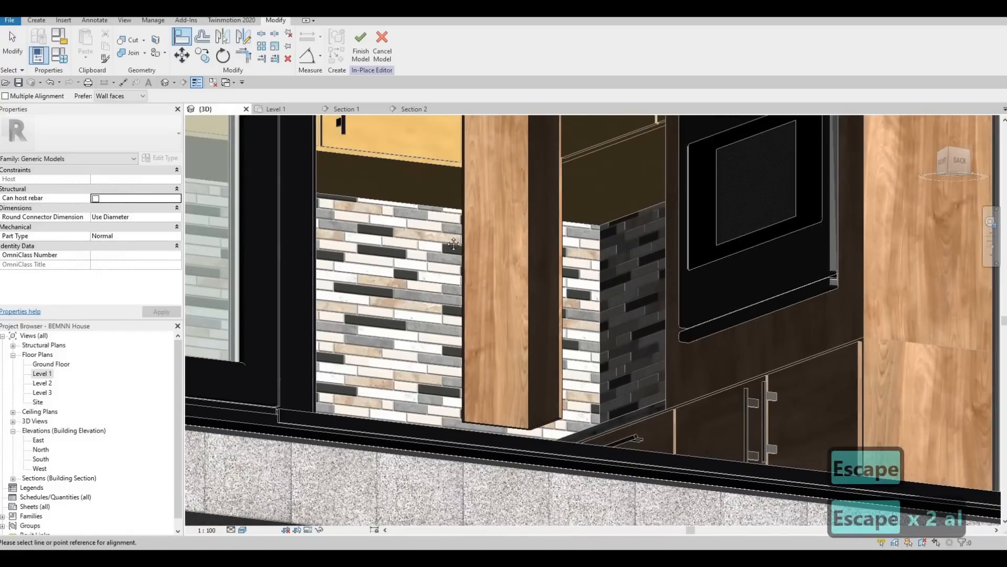
pyautogui.scroll(2, 449, 234)
pyautogui.scroll(3, 431, 169)
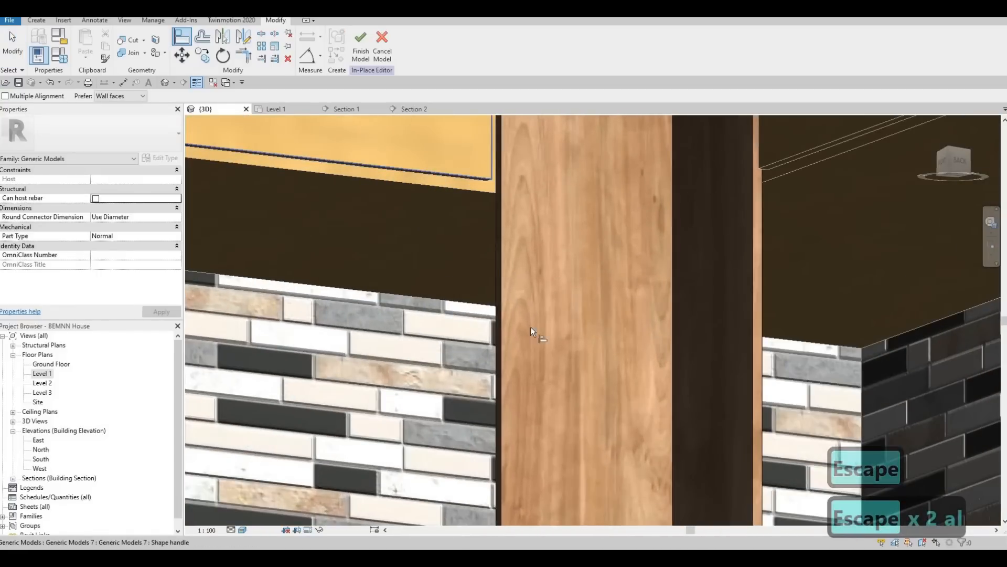
pyautogui.scroll(-3, 486, 290)
pyautogui.press('Escape')
pyautogui.press('Escape')
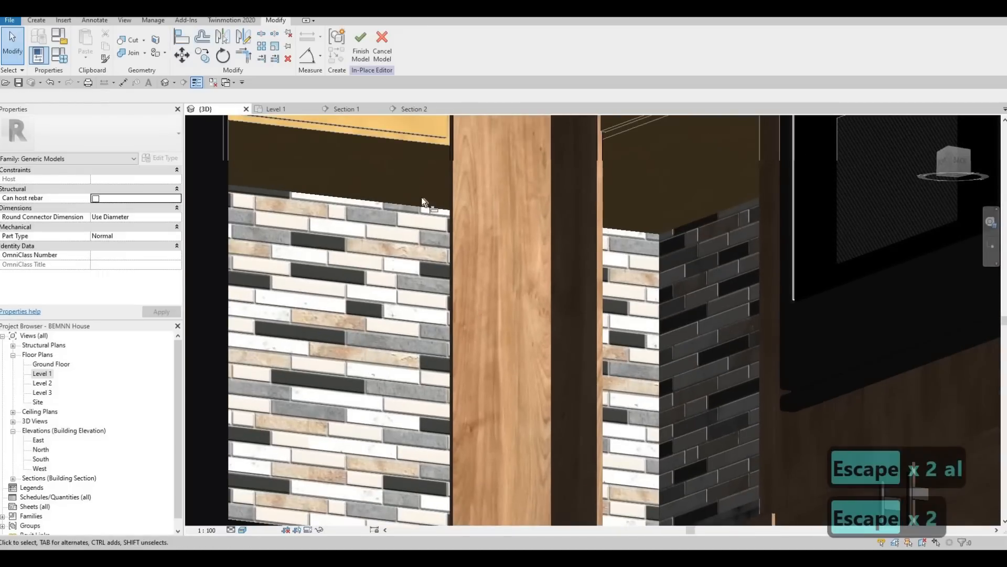
# Align the bottom face of the corner extrusion with the bottom edge of the adjacent upper cabinet front.
pyautogui.press('a')
pyautogui.press('l')
pyautogui.scroll(3, 439, 198)
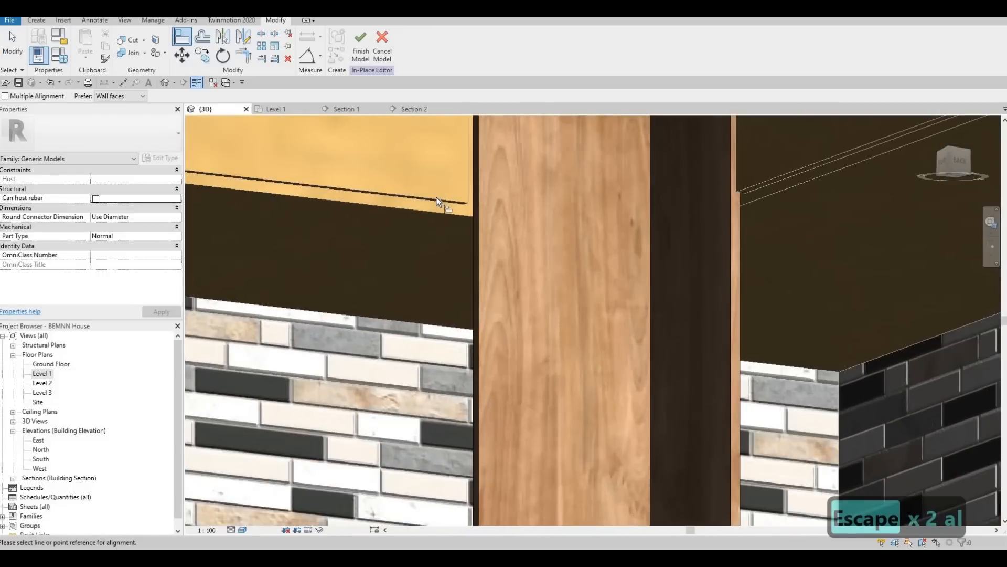
pyautogui.press('Tab')
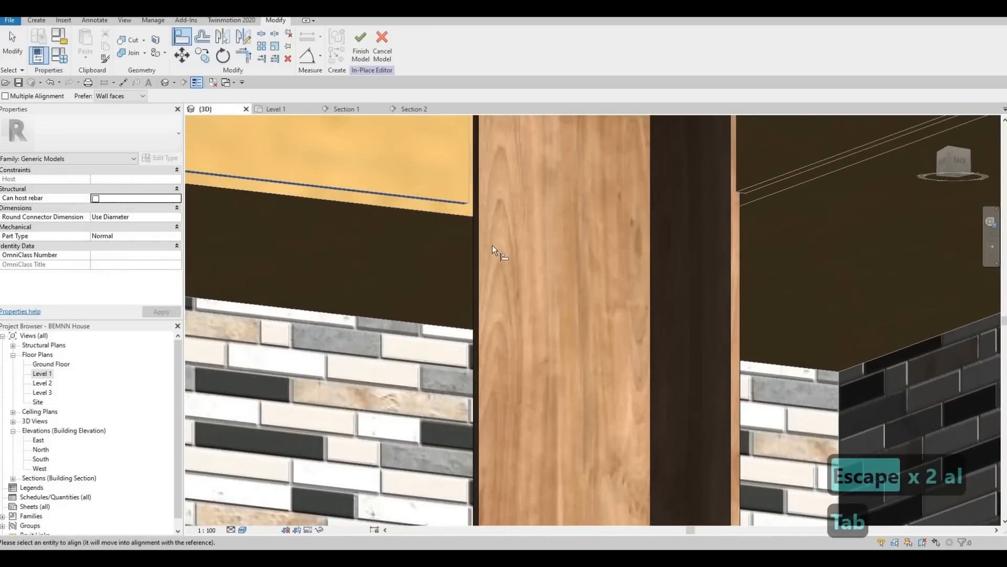
pyautogui.scroll(-3, 492, 244)
pyautogui.moveTo(492, 245); pyautogui.dragTo(477, 393, button='middle')
pyautogui.scroll(-3, 474, 379)
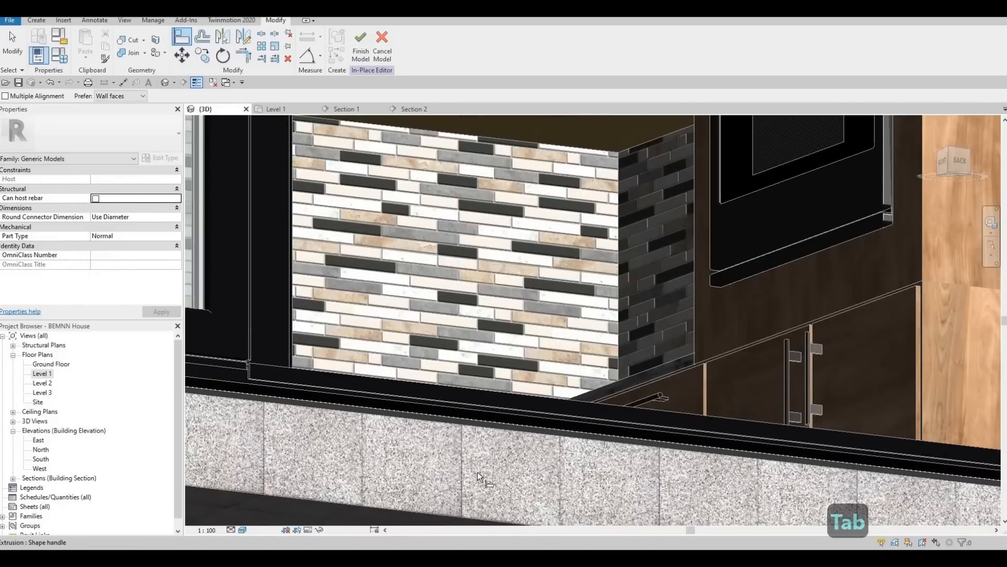
pyautogui.scroll(1, 503, 272)
pyautogui.moveTo(504, 272); pyautogui.dragTo(554, 433, button='middle')
pyautogui.press('Escape')
pyautogui.press('Escape')
pyautogui.press('Escape')
pyautogui.moveTo(506, 322); pyautogui.dragTo(489, 317, button='middle')
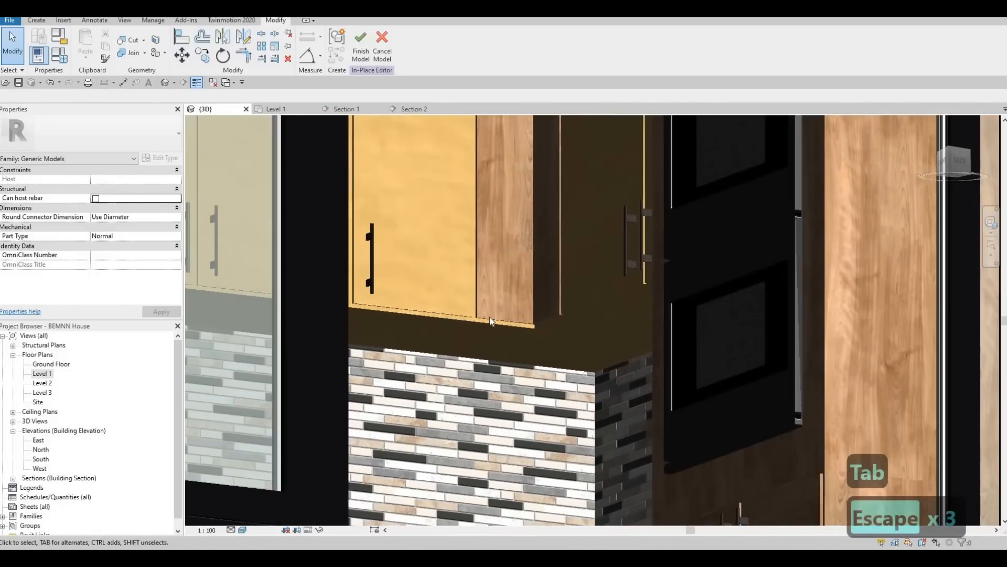
pyautogui.press('Escape')
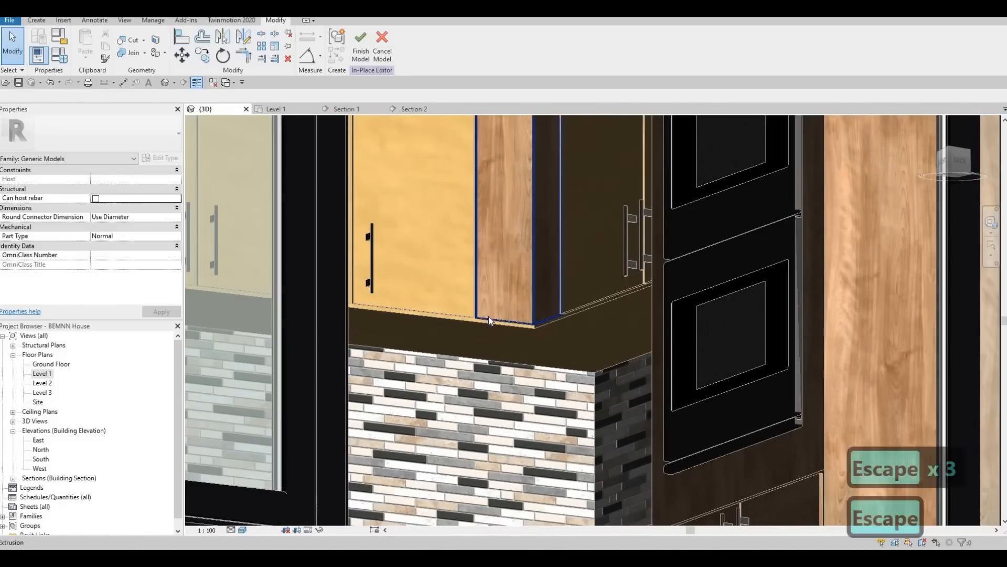
# Search the material library for "glut" for the corner extrusion's material, and clear the search.
pyautogui.click(489, 317)
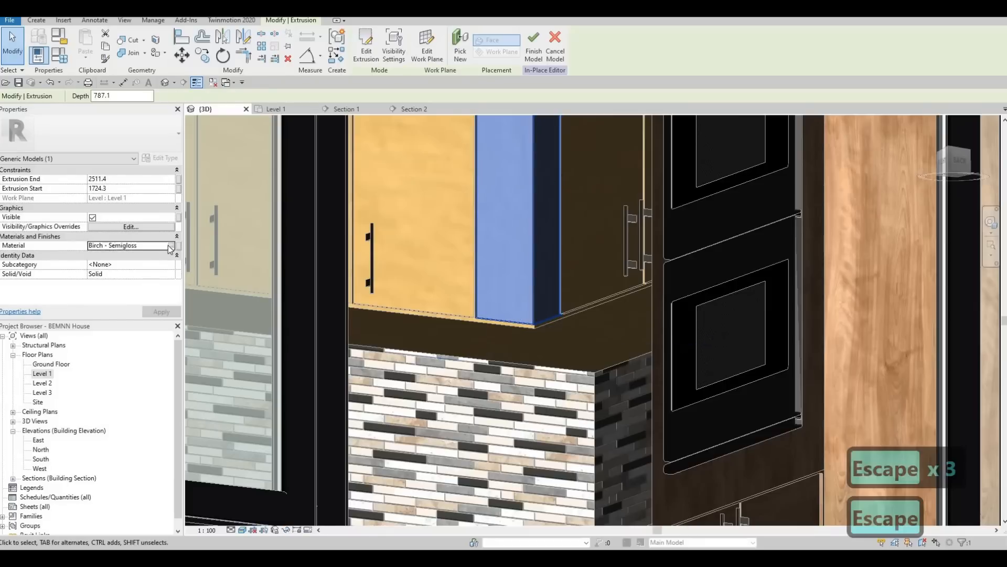
pyautogui.click(168, 245)
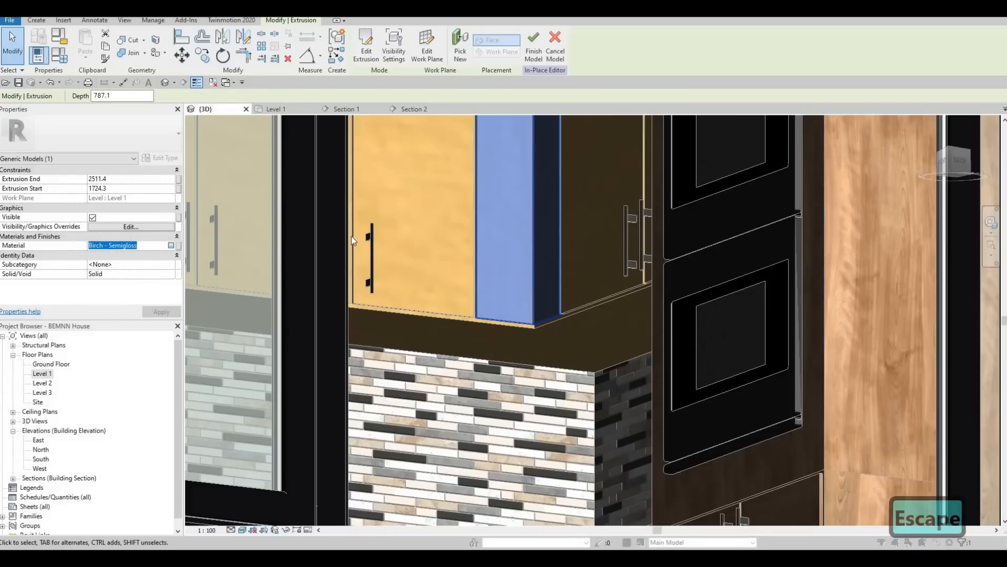
pyautogui.click(169, 245)
pyautogui.click(273, 65)
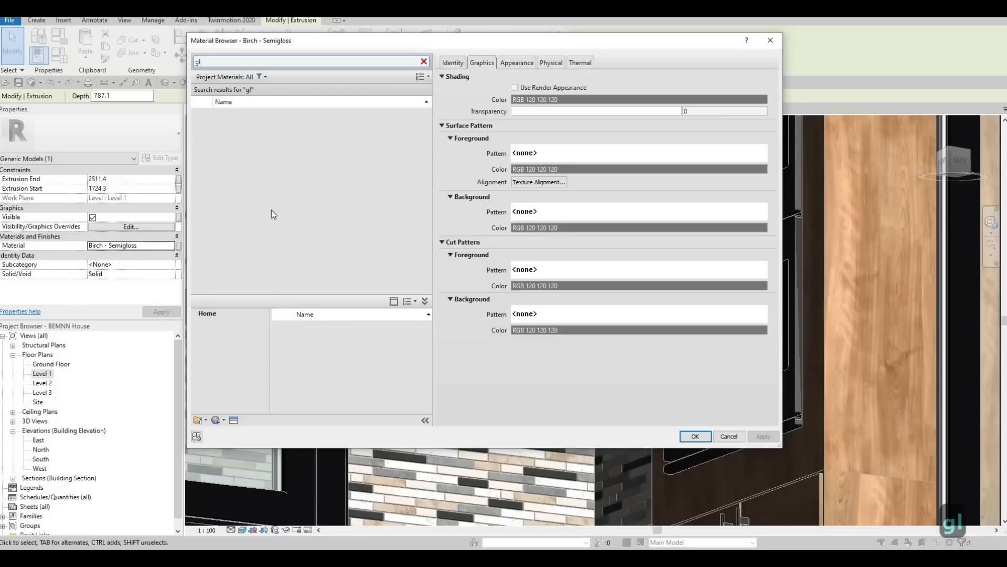
pyautogui.write('glut')
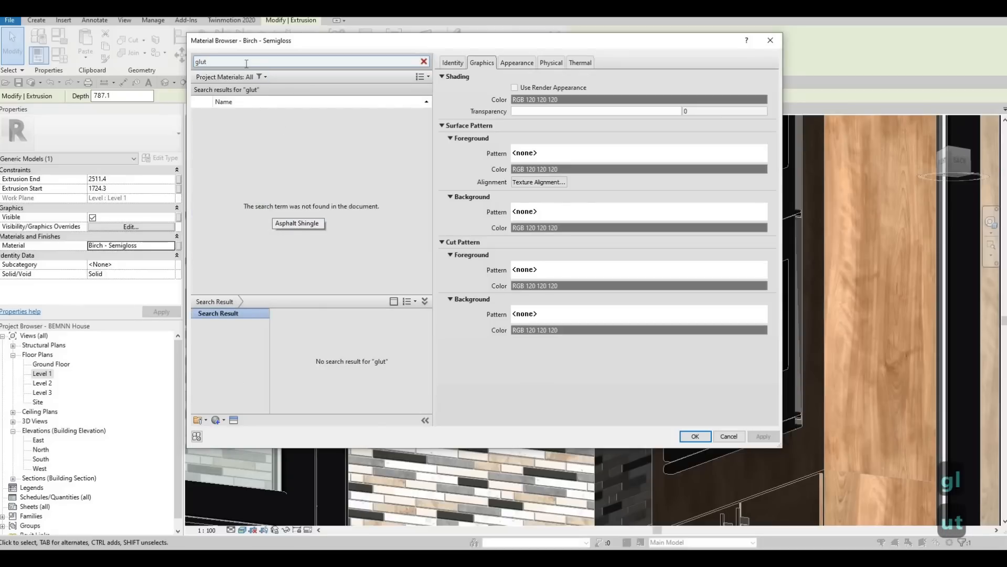
pyautogui.moveTo(247, 64); pyautogui.dragTo(177, 69)
pyautogui.hotkey('ctrl', 'a')
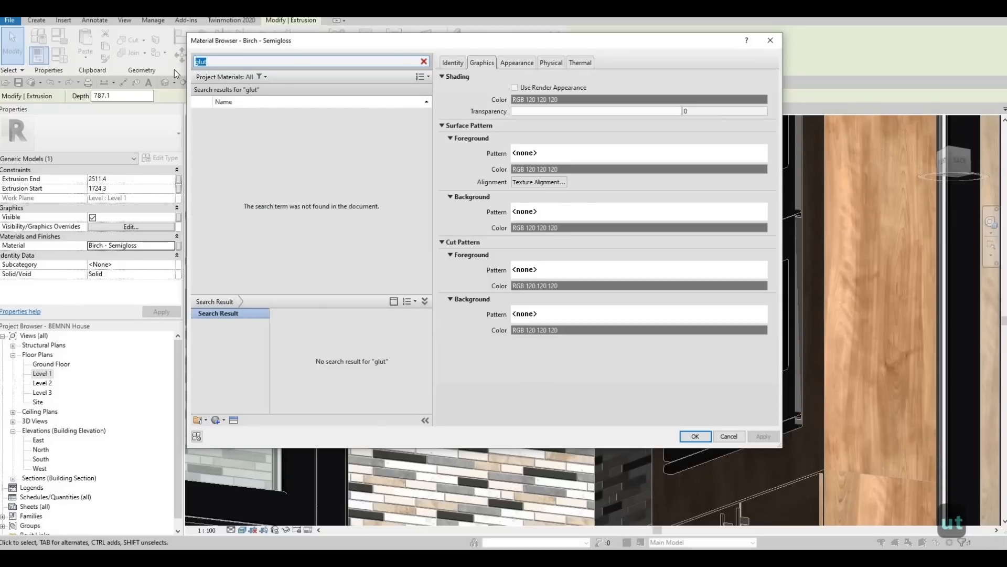
pyautogui.press('BackSpace')
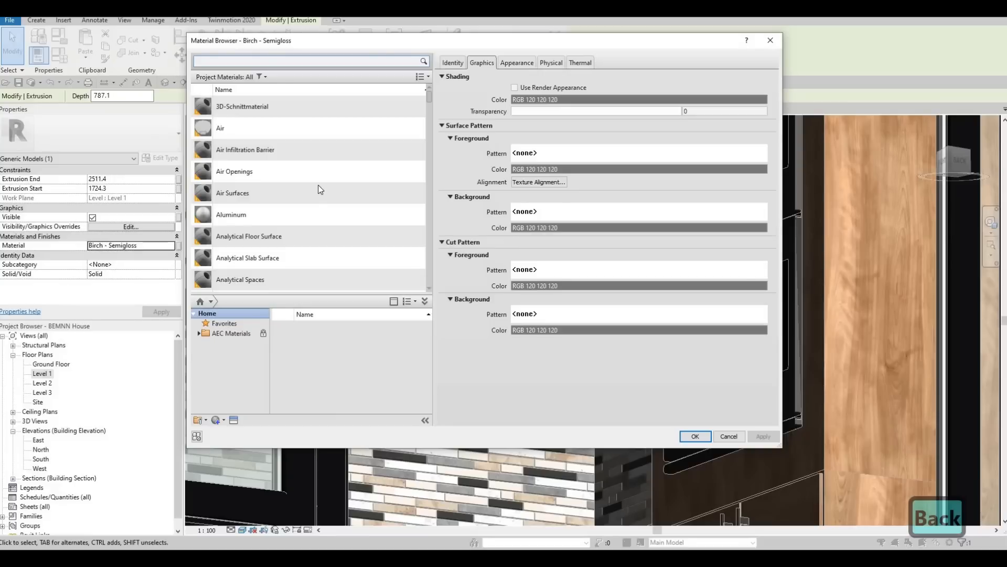
# Browse the project materials for one suitable for the corner extrusion.
pyautogui.scroll(-15, 284, 206)
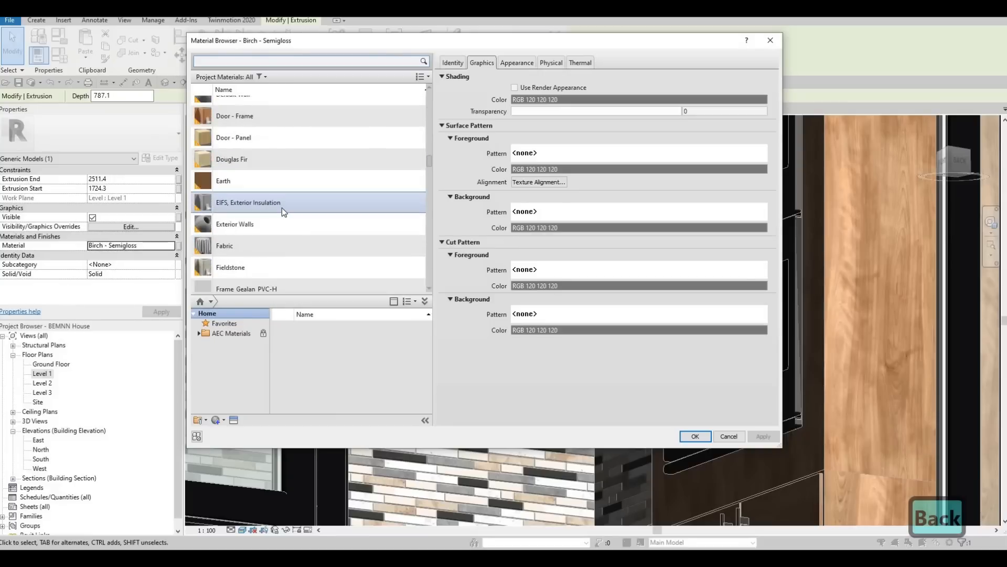
pyautogui.scroll(-5, 282, 207)
pyautogui.scroll(10, 282, 207)
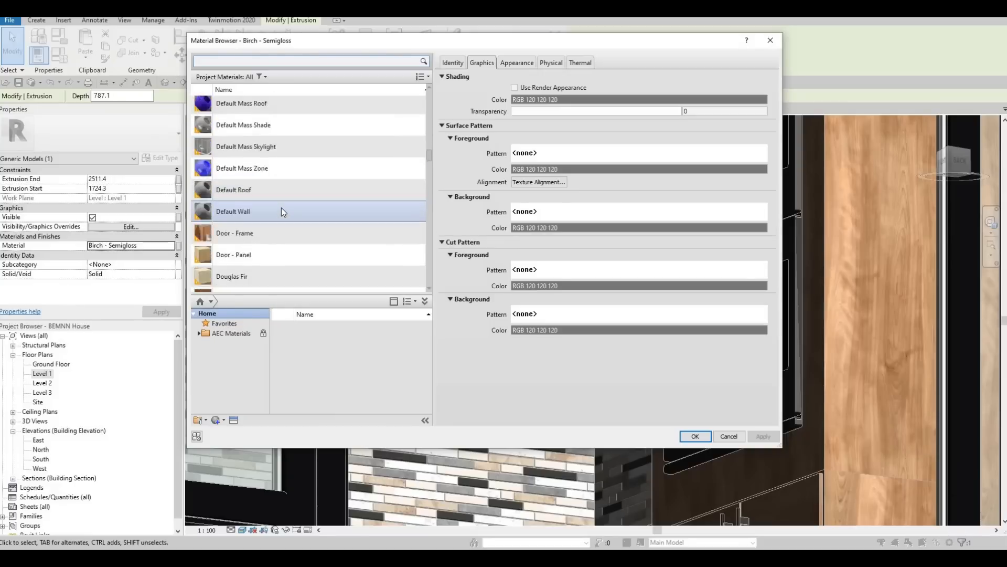
pyautogui.scroll(-15, 279, 207)
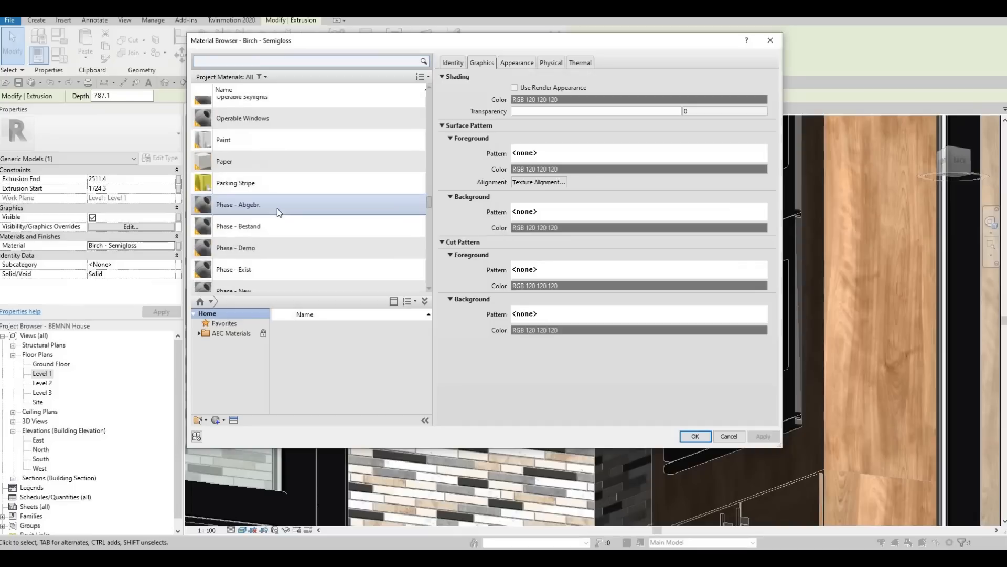
pyautogui.scroll(2, 277, 208)
pyautogui.scroll(-6, 277, 208)
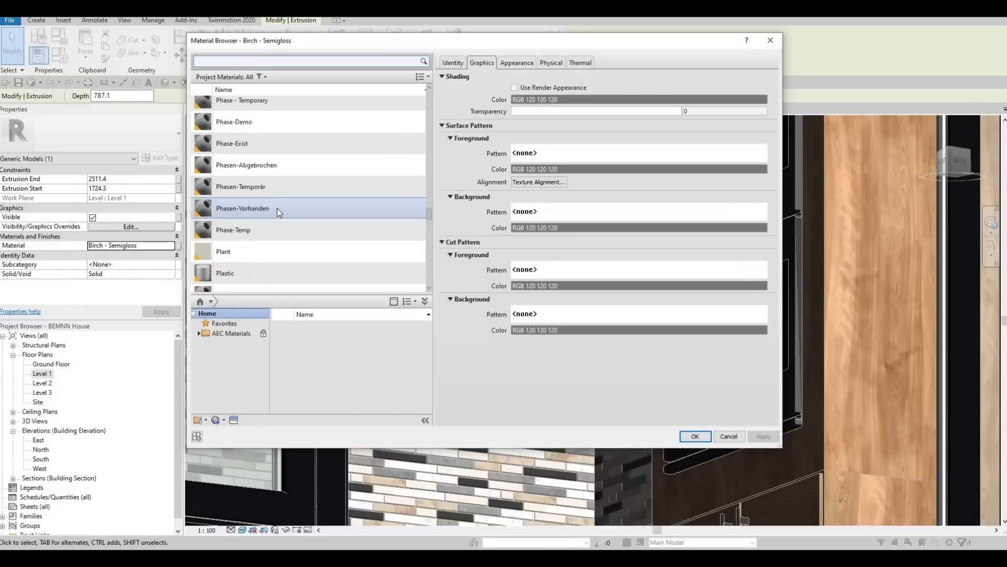
pyautogui.scroll(-12, 277, 207)
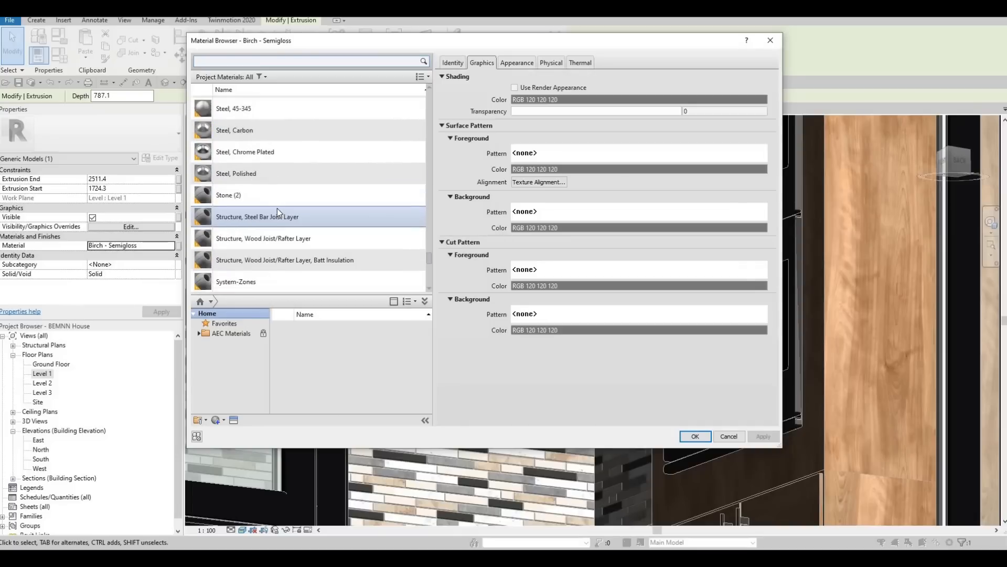
pyautogui.scroll(-3, 277, 208)
pyautogui.scroll(10, 275, 206)
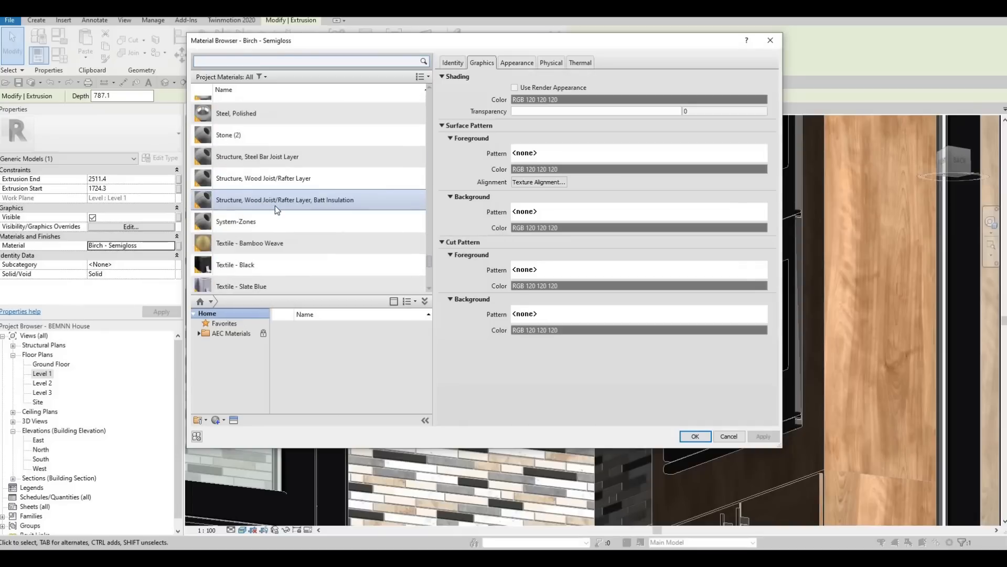
pyautogui.scroll(5, 275, 206)
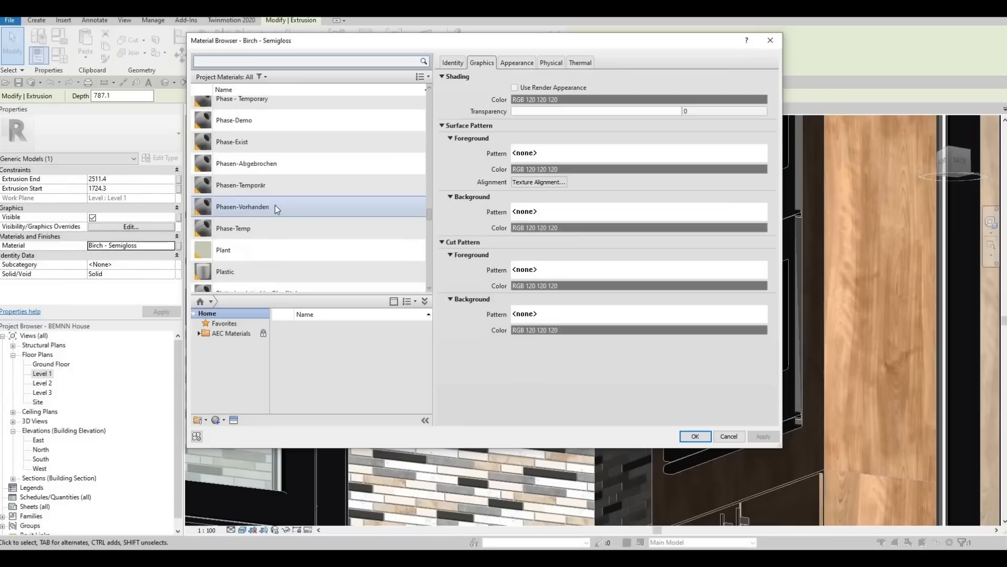
# Search the project materials for "gluten" and clear the search term.
pyautogui.click(253, 61)
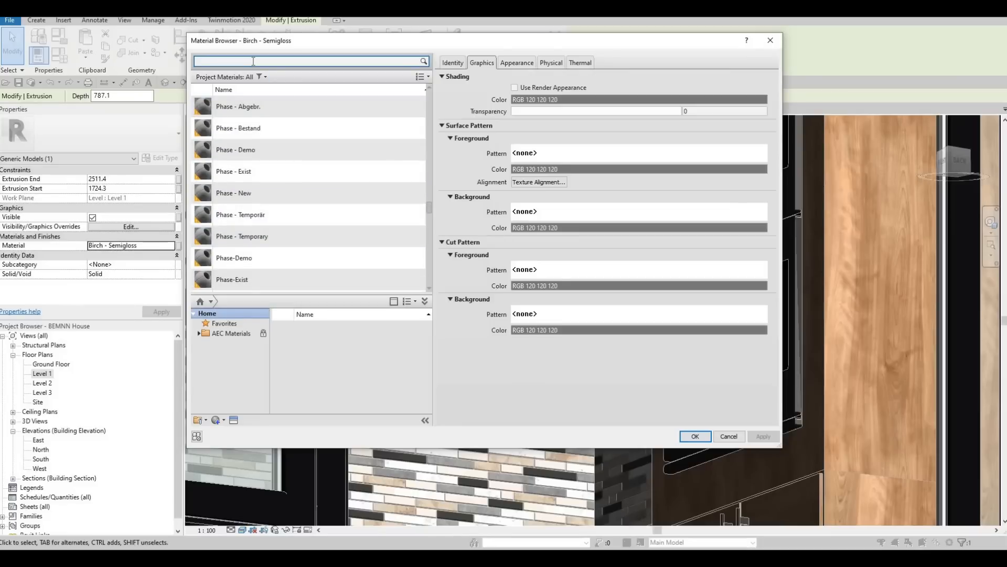
pyautogui.write('glut')
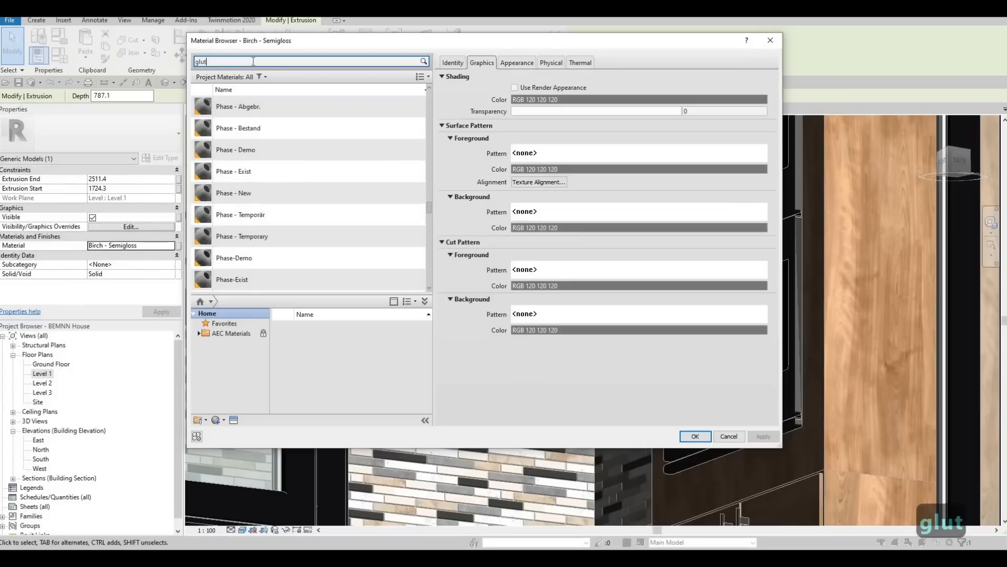
pyautogui.write('en')
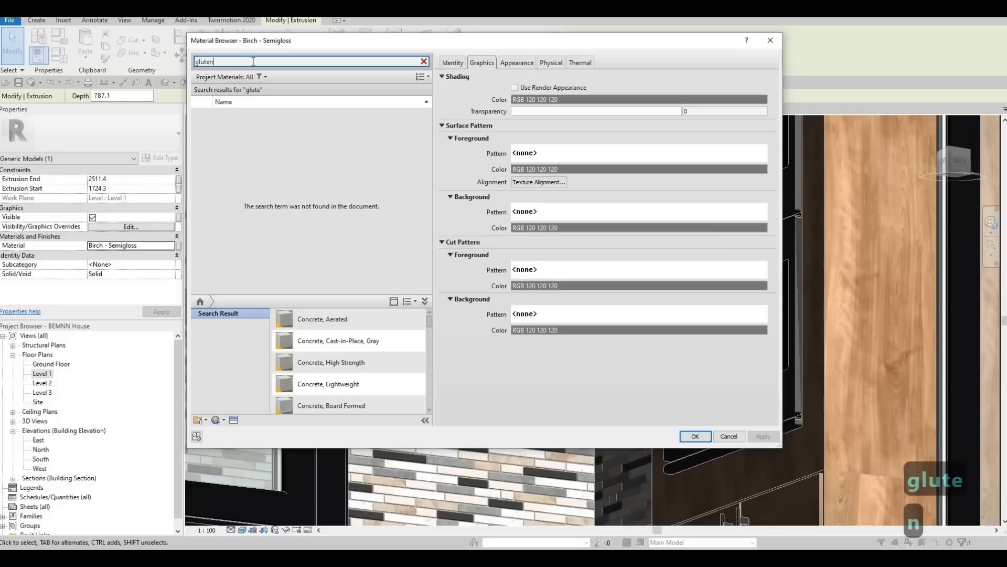
pyautogui.press('BackSpace')
pyautogui.press('BackSpace')
pyautogui.press('BackSpace')
pyautogui.press('BackSpace')
pyautogui.press('BackSpace')
pyautogui.press('BackSpace')
pyautogui.press('BackSpace')
pyautogui.press('BackSpace')
pyautogui.press('BackSpace')
pyautogui.press('BackSpace')
pyautogui.press('BackSpace')
pyautogui.press('BackSpace')
pyautogui.press('BackSpace')
pyautogui.press('BackSpace')
pyautogui.press('BackSpace')
pyautogui.press('BackSpace')
pyautogui.press('BackSpace')
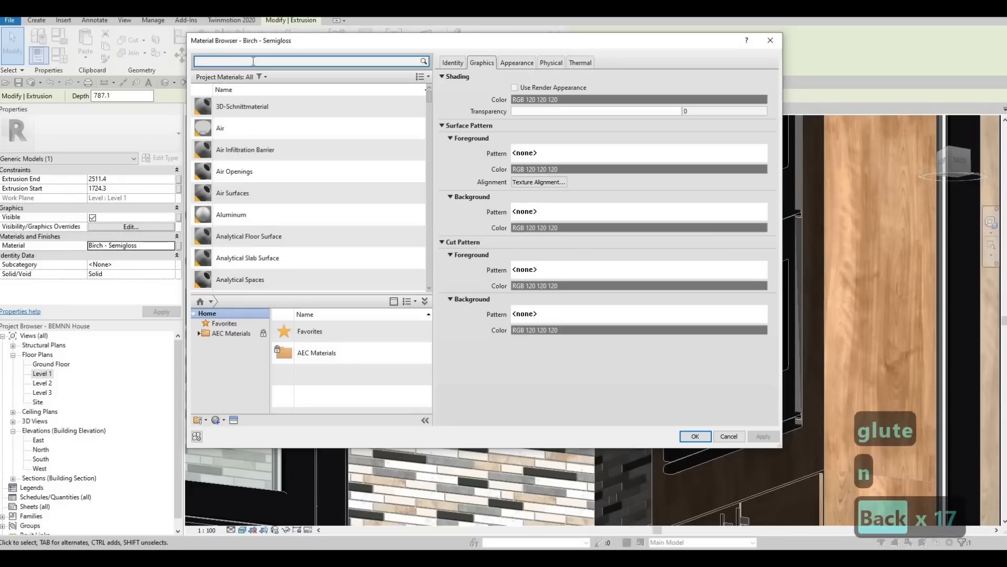
# Cancel the material selection and finish the in-place corner panel model.
pyautogui.press('Escape')
pyautogui.press('Escape')
pyautogui.press('Escape')
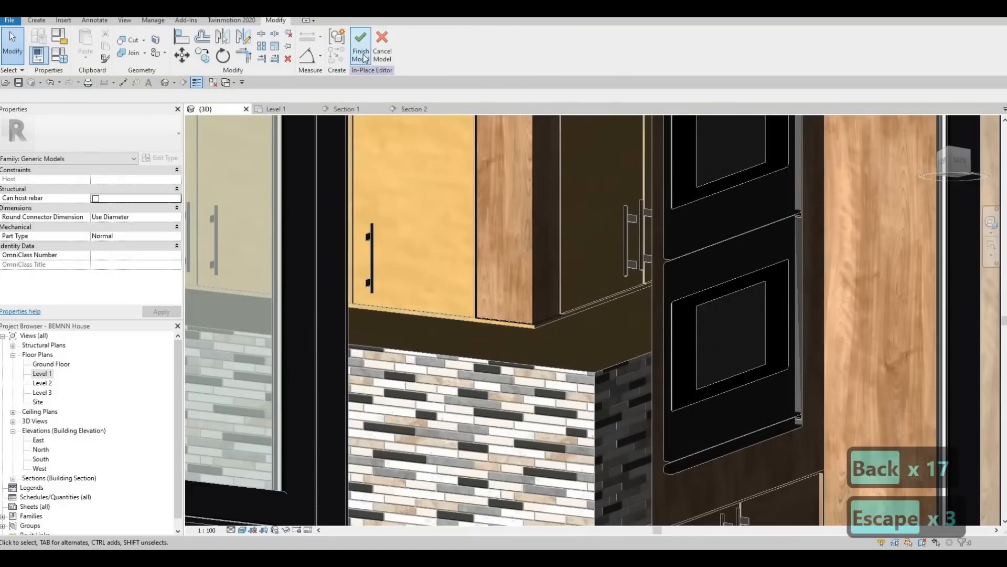
pyautogui.press('Escape')
pyautogui.press('Escape')
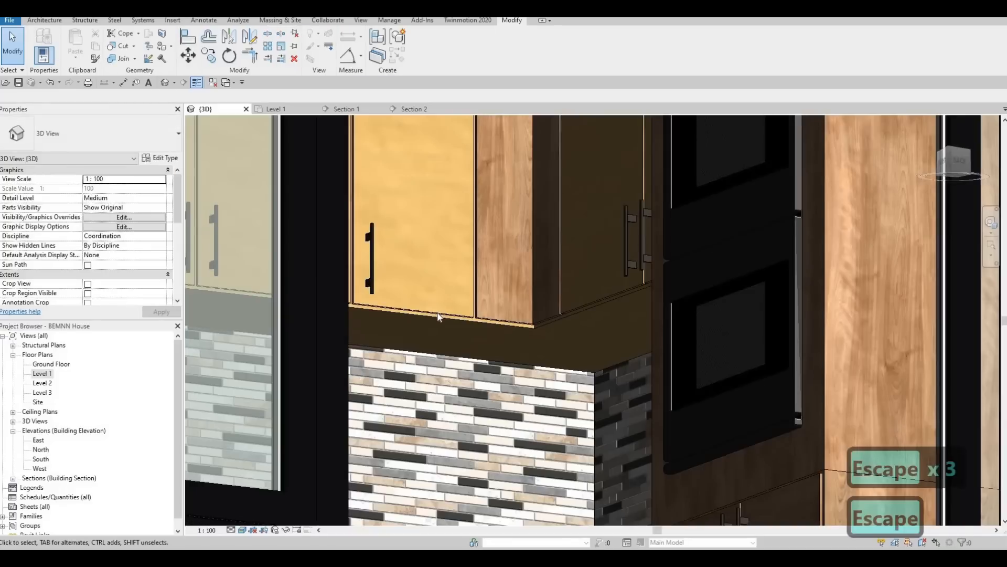
# Copy the material name Douglas Fir from the adjacent upper cabinet front's extrusion and cancel that in-place edit.
pyautogui.click(437, 203)
pyautogui.click(424, 55)
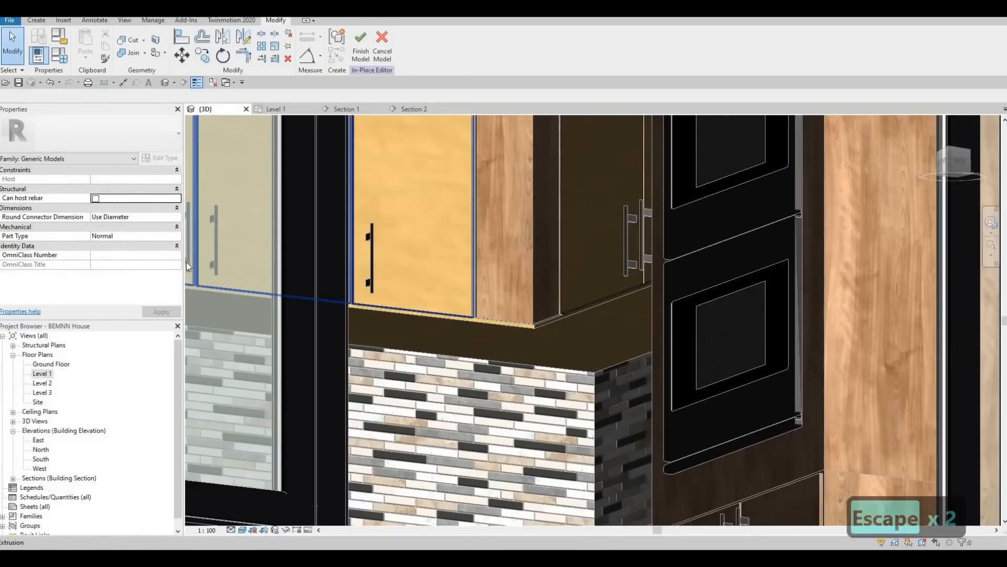
pyautogui.click(380, 305)
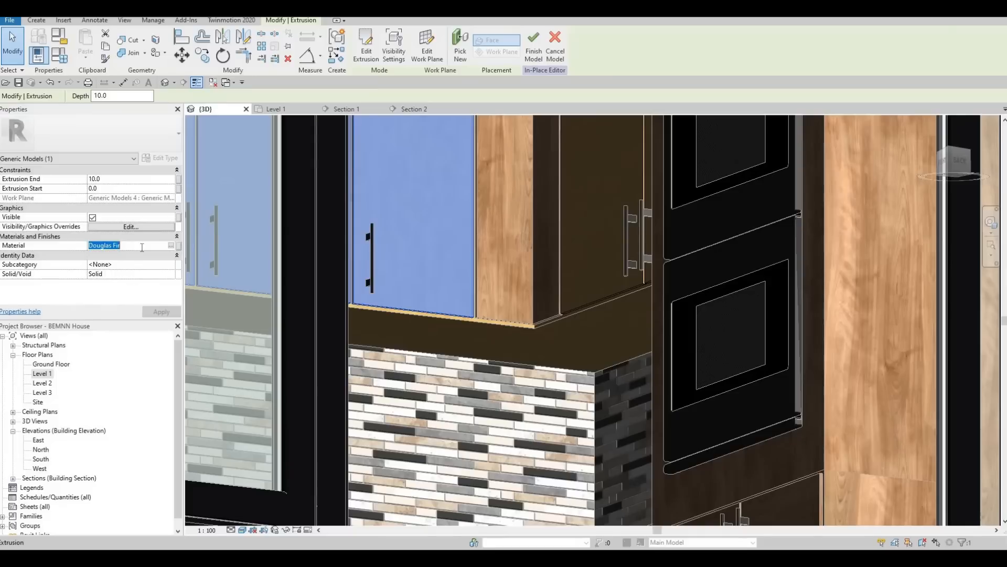
pyautogui.hotkey('ctrl', 'c')
pyautogui.press('Escape')
pyautogui.press('Escape')
pyautogui.press('Escape')
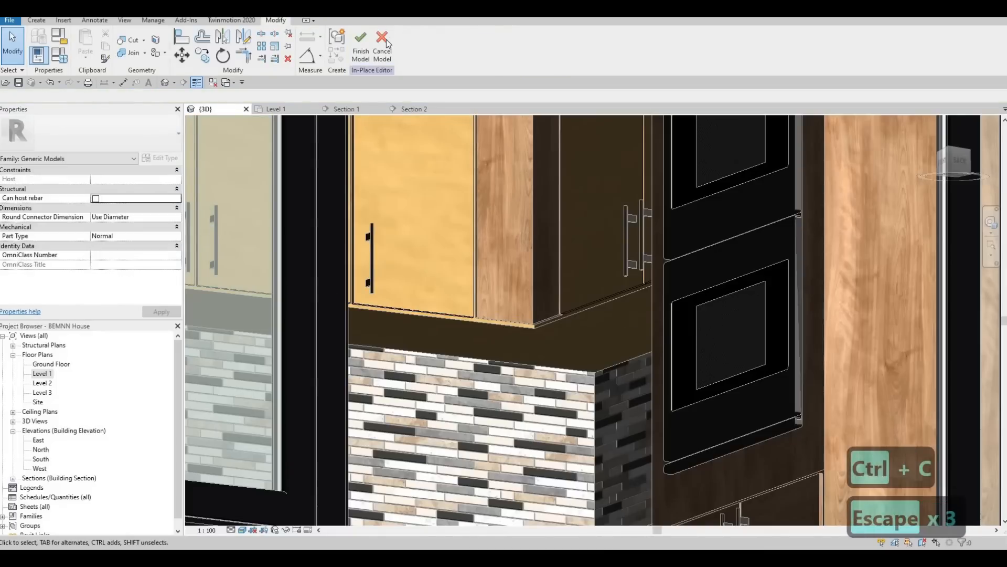
pyautogui.click(391, 39)
pyautogui.press('Escape')
pyautogui.press('Escape')
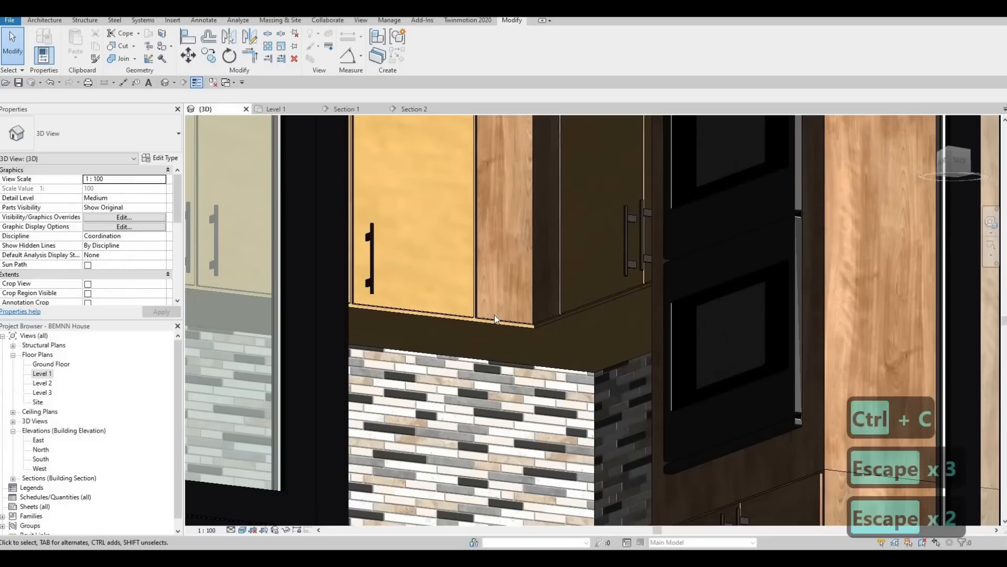
# Assign the material Douglas Fir to the corner panel's extrusion and finish its in-place model.
pyautogui.click(493, 317)
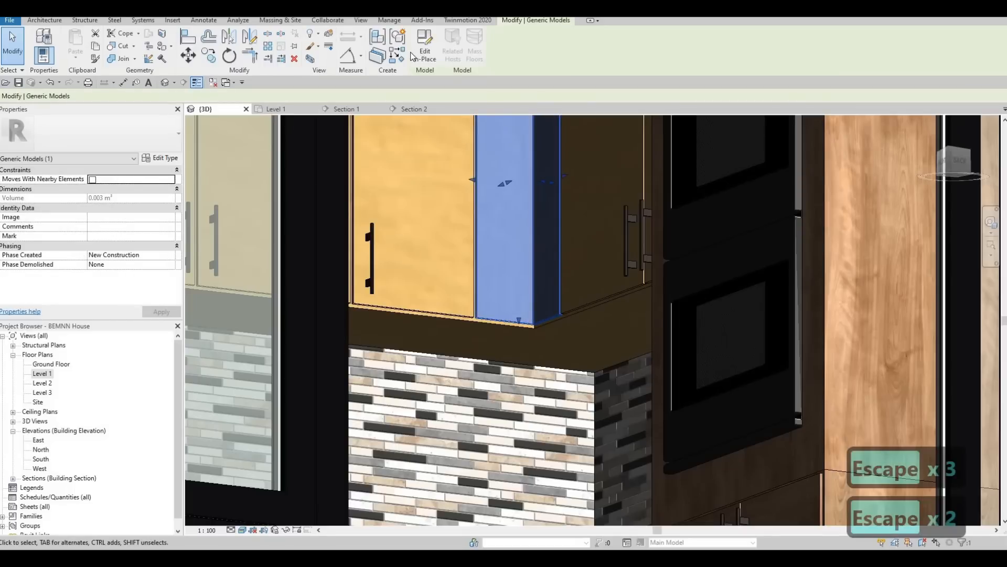
pyautogui.click(424, 46)
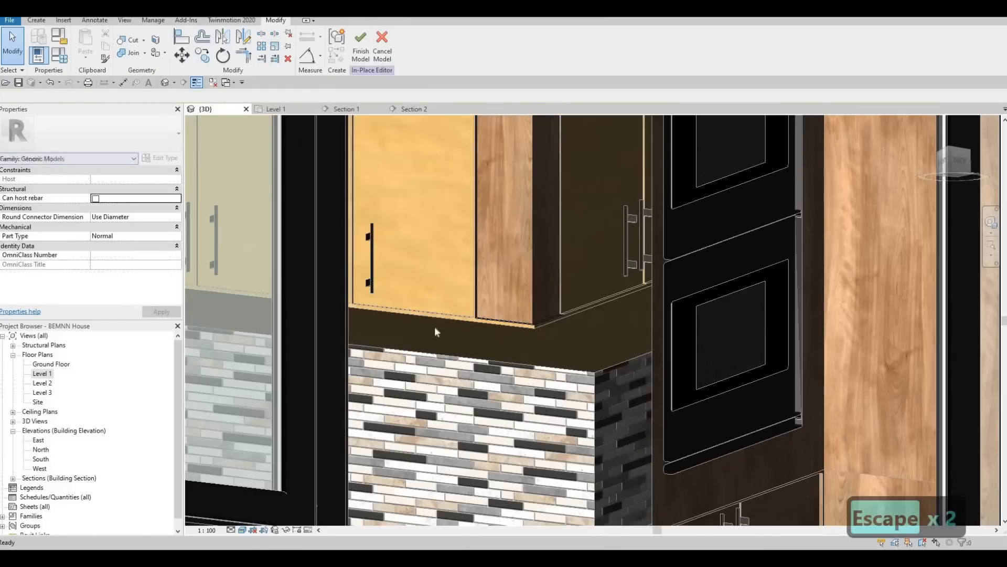
pyautogui.click(480, 314)
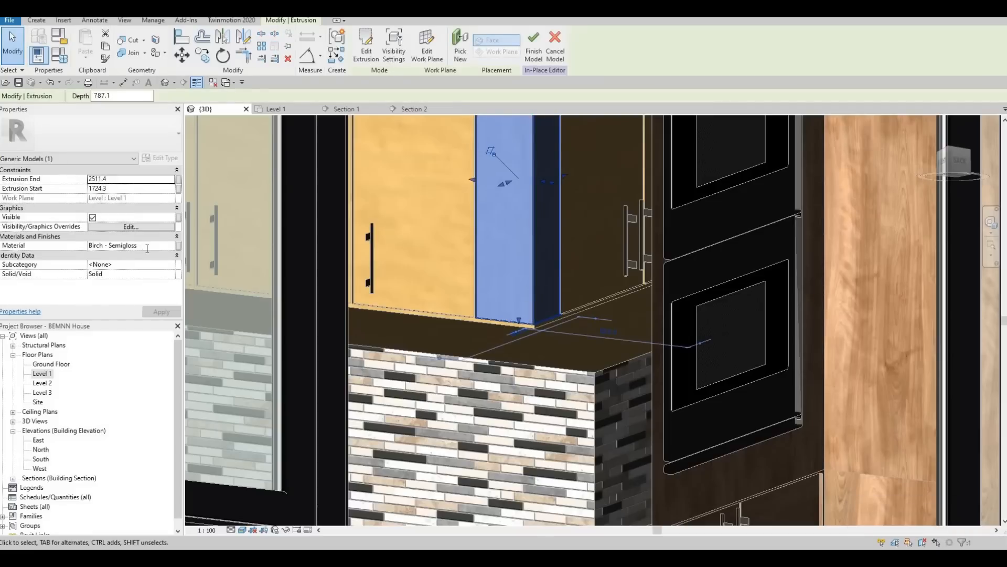
pyautogui.click(138, 245)
pyautogui.hotkey('ctrl', 'v')
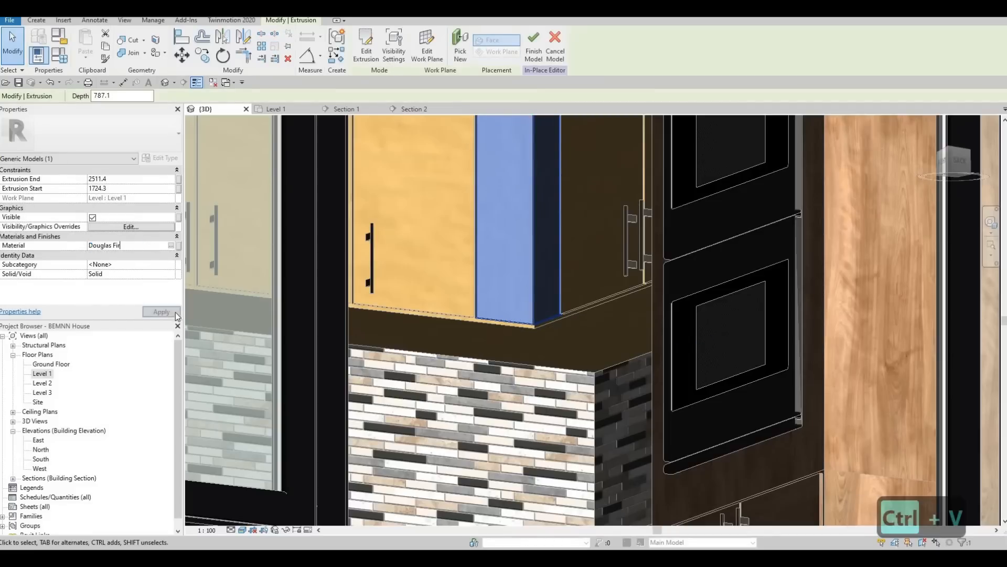
pyautogui.click(173, 311)
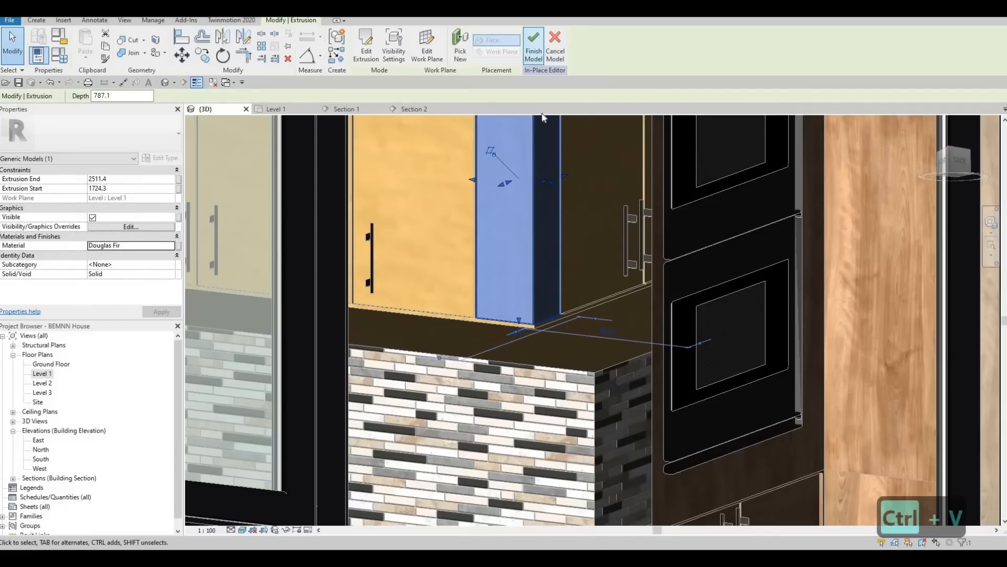
pyautogui.click(533, 50)
pyautogui.press('Escape')
pyautogui.press('Escape')
# Examine the whole kitchen with its upper corner panel from above in the 3D view.
pyautogui.scroll(-2, 483, 334)
pyautogui.scroll(-6, 482, 334)
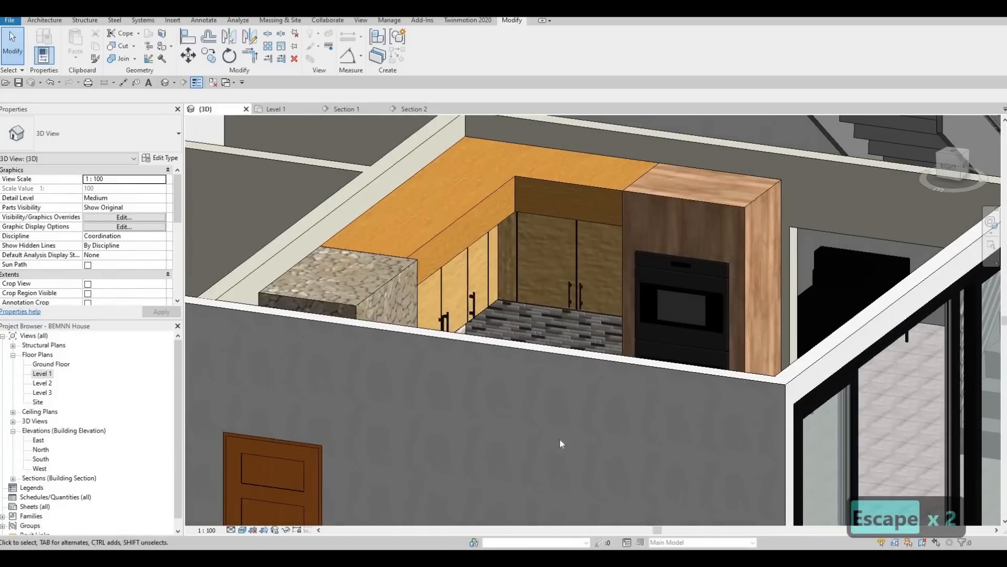
pyautogui.keyDown('shift'); pyautogui.moveTo(559, 443); pyautogui.dragTo(565, 358, button='middle'); pyautogui.keyUp('shift')
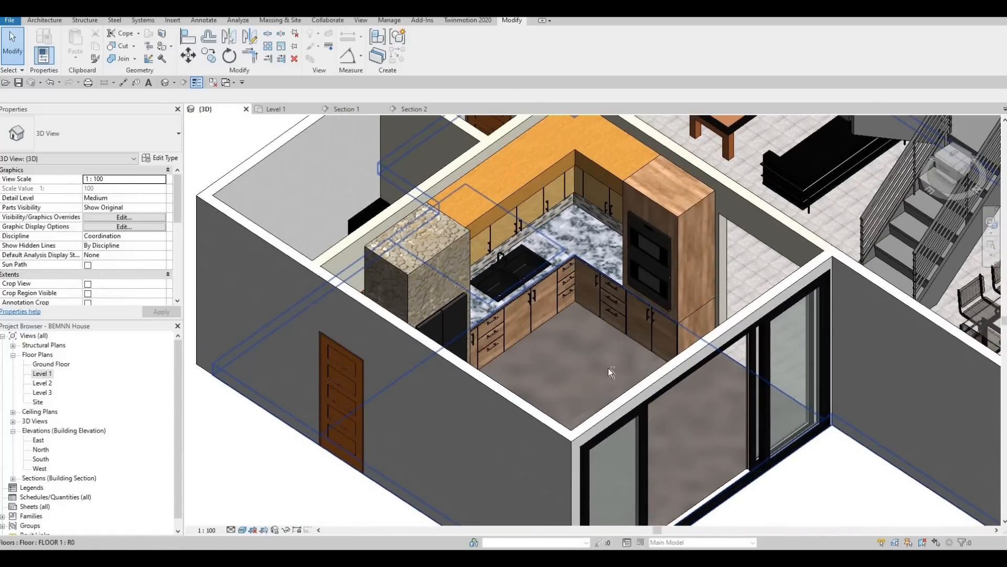
pyautogui.scroll(4, 608, 367)
pyautogui.scroll(-5, 643, 387)
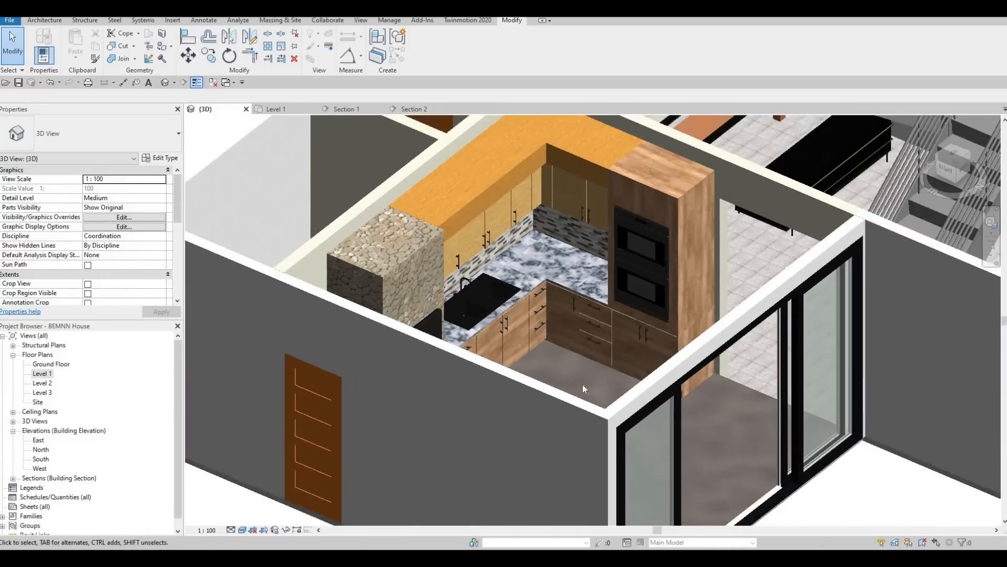
pyautogui.keyDown('shift'); pyautogui.moveTo(583, 384); pyautogui.dragTo(581, 385, button='middle'); pyautogui.keyUp('shift')
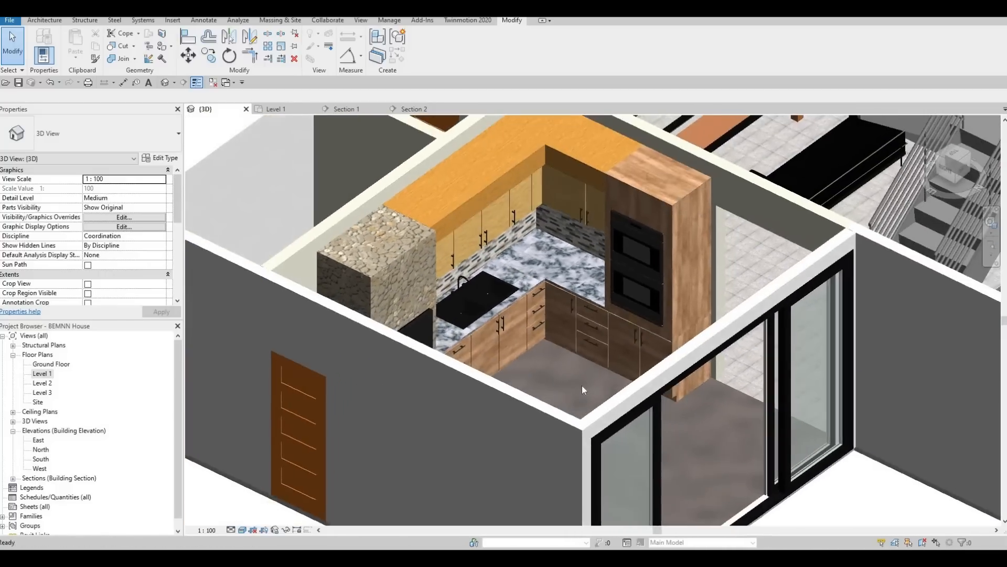